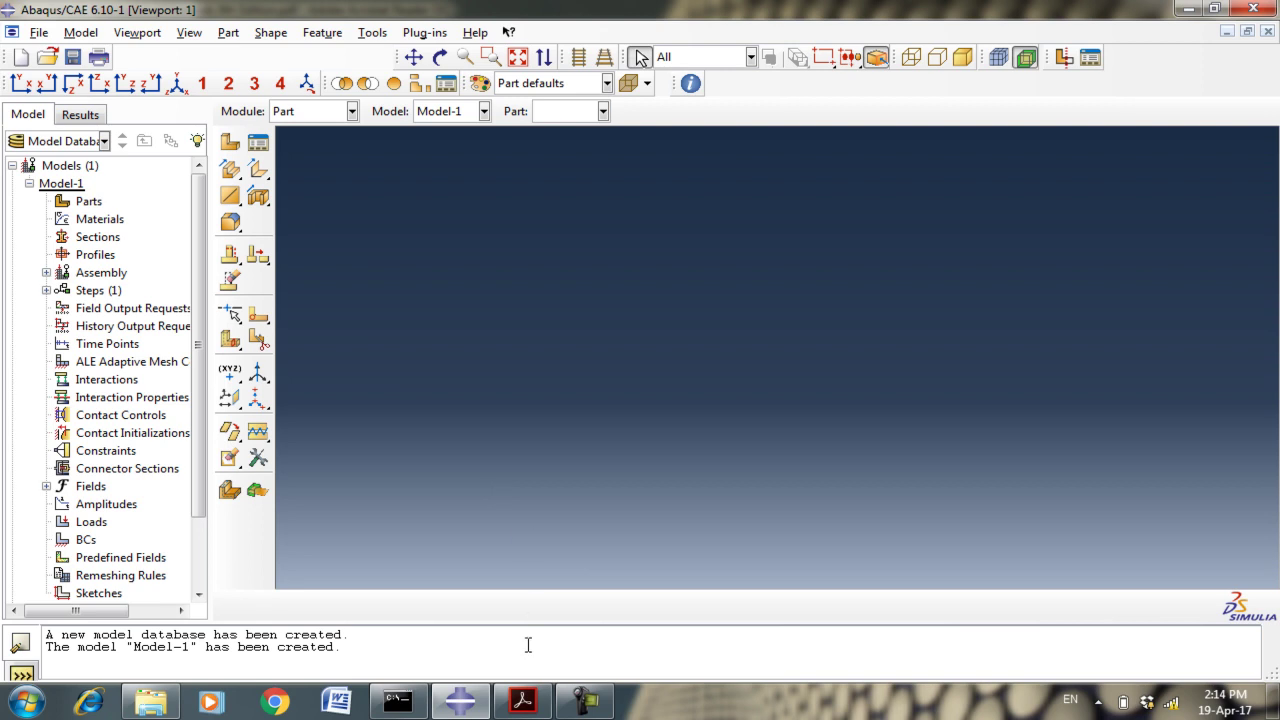
# Switch to the textbook PDF in Adobe Acrobat Reader and examine the beam example's span, supports, load and cross-section.
pyautogui.click(522, 700)
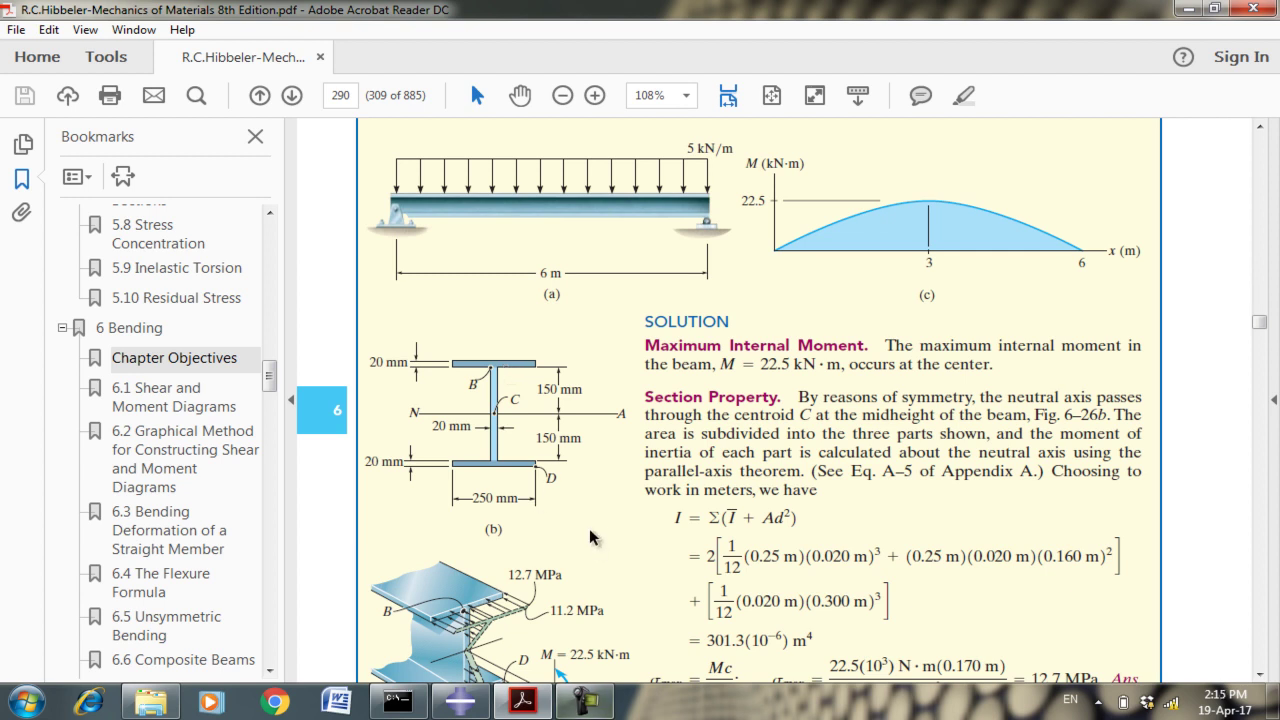
pyautogui.scroll(1, 613, 524)
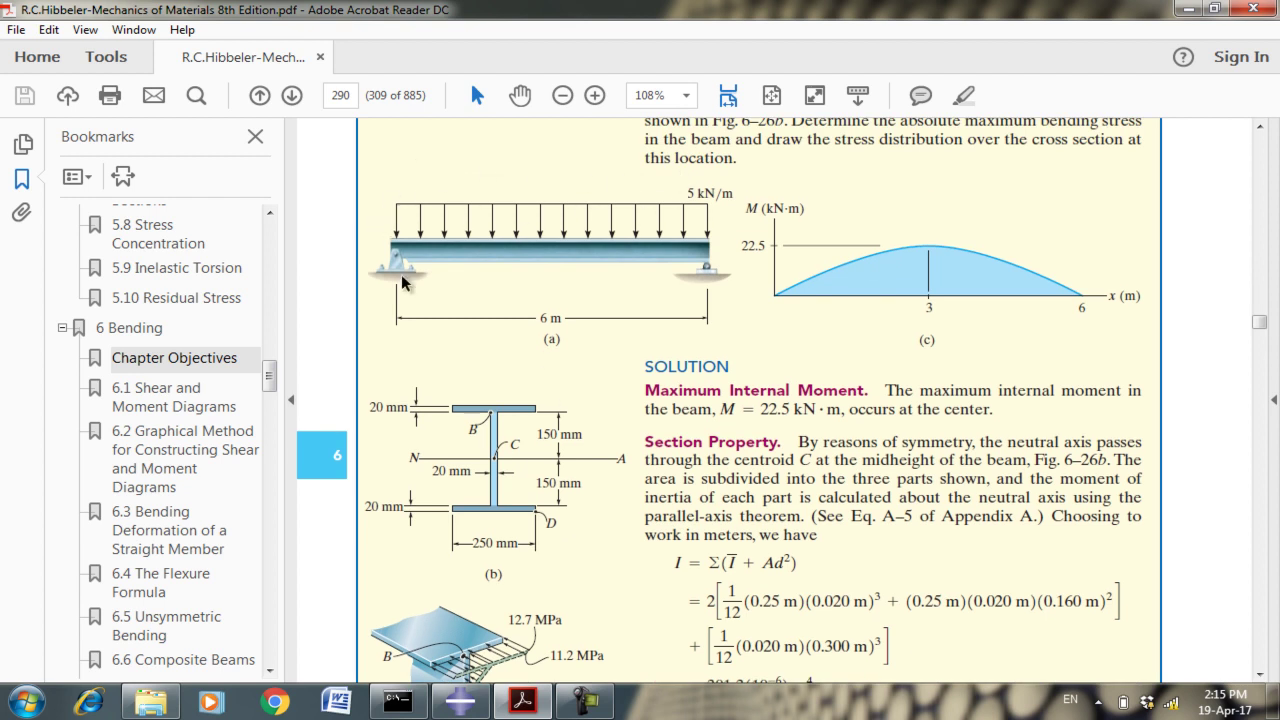
pyautogui.moveTo(535, 318)
pyautogui.mouseDown()
pyautogui.moveTo(572, 320)
pyautogui.moveTo(538, 317)
pyautogui.mouseUp()
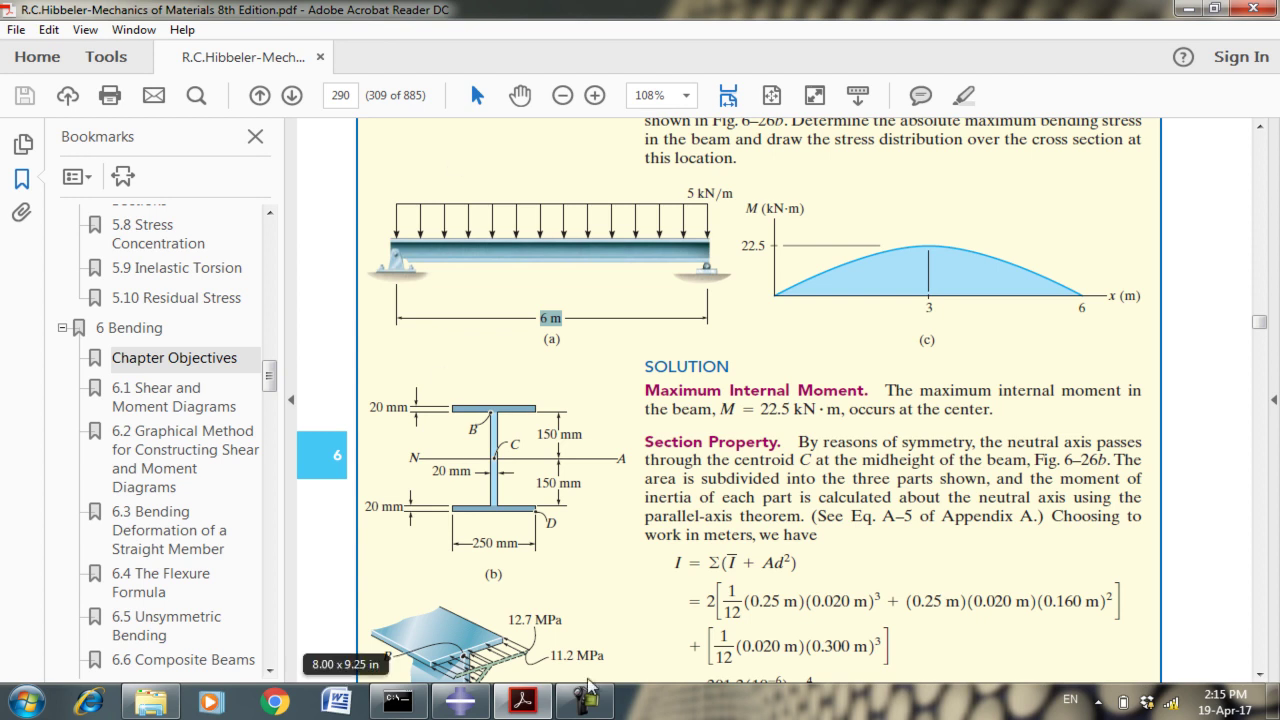
# Return to Abaqus/CAE and create a 2D planar deformable wire part with an approximate size of 10.
pyautogui.click(460, 702)
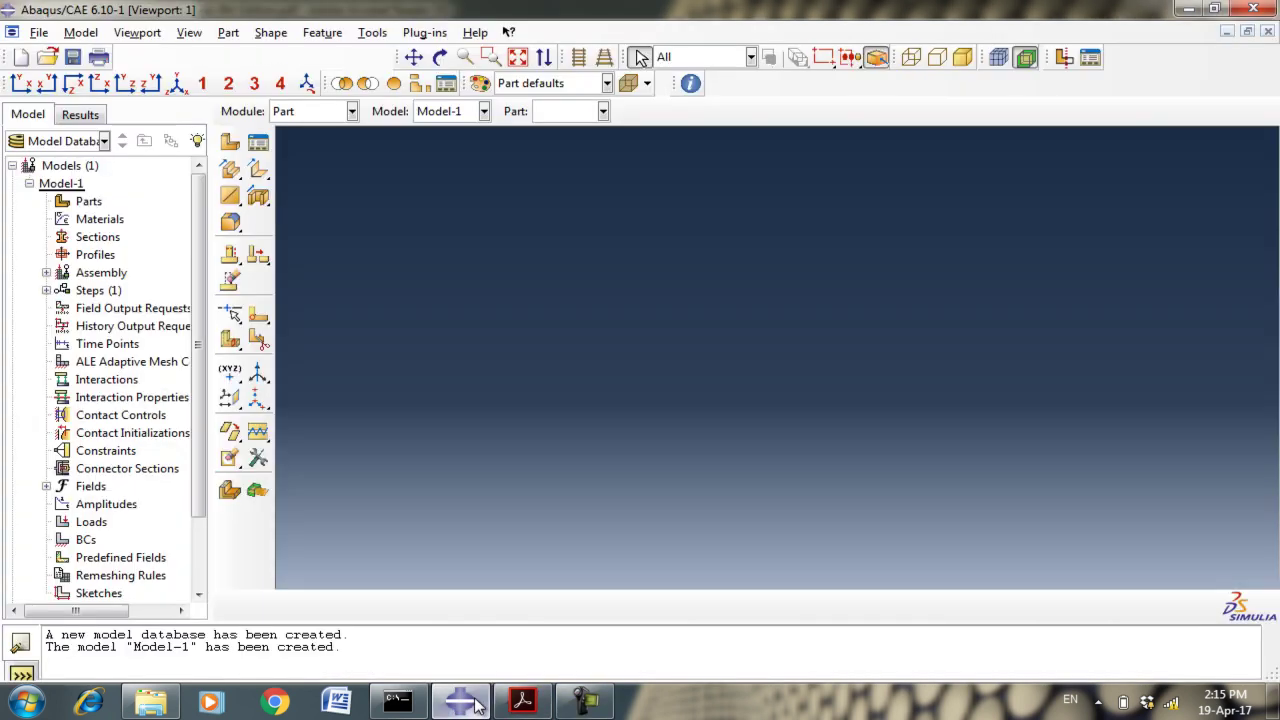
pyautogui.click(230, 145)
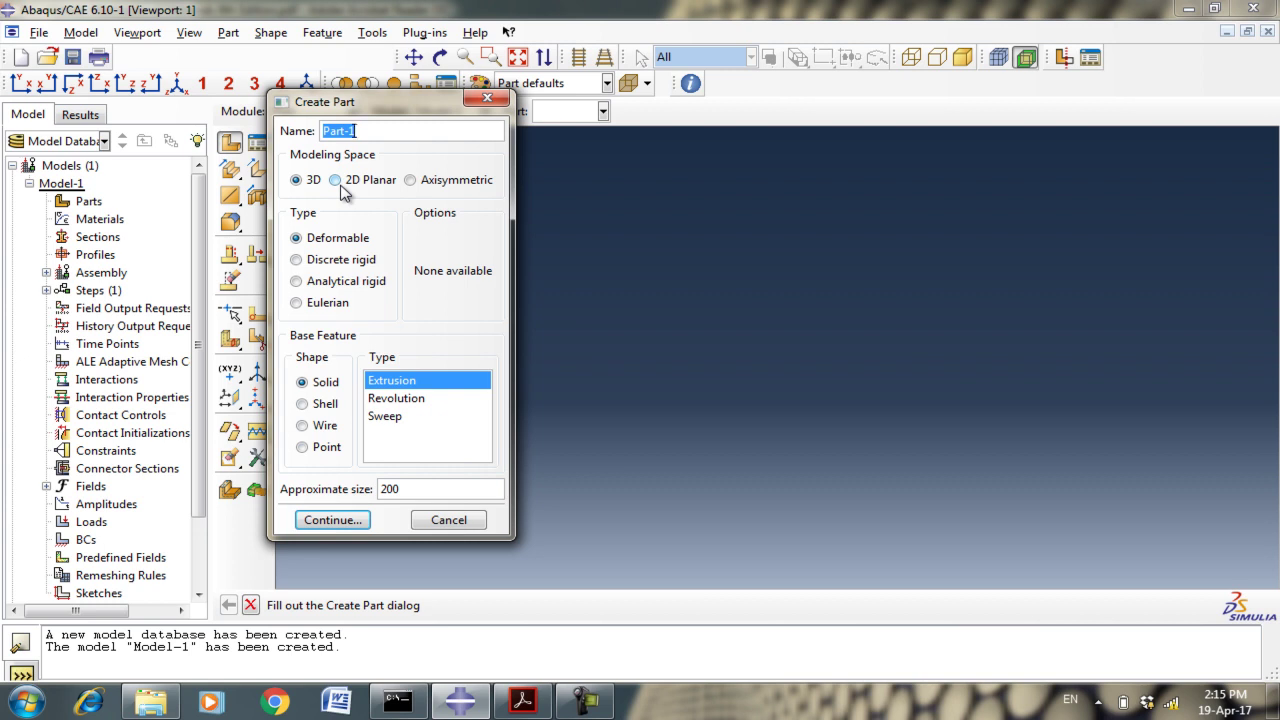
pyautogui.click(339, 183)
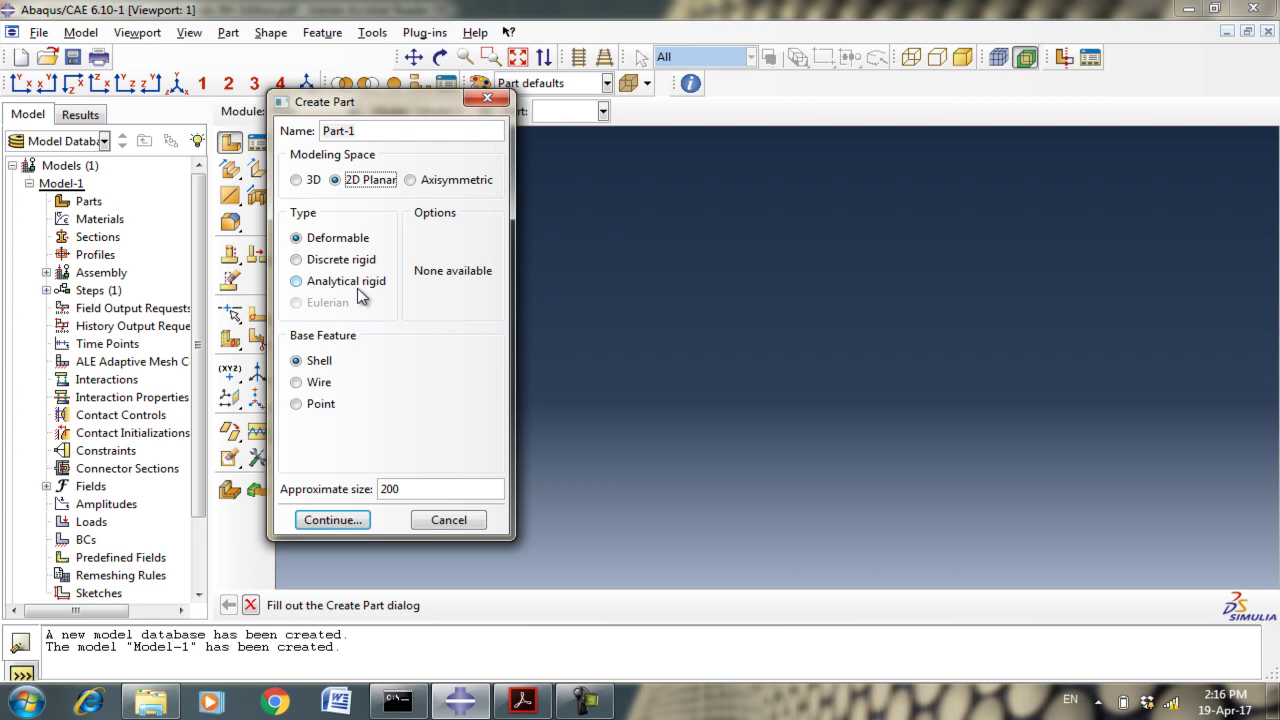
pyautogui.click(318, 386)
pyautogui.click(392, 491)
pyautogui.click(522, 700)
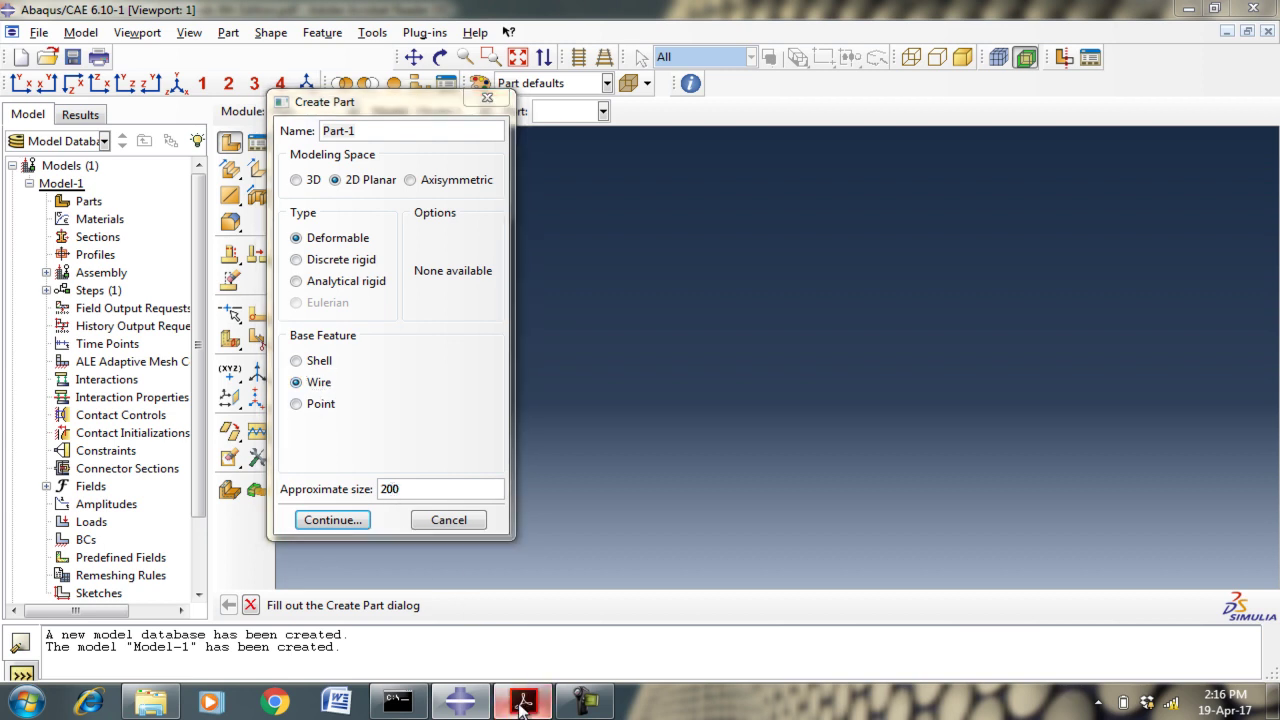
pyautogui.click(515, 313)
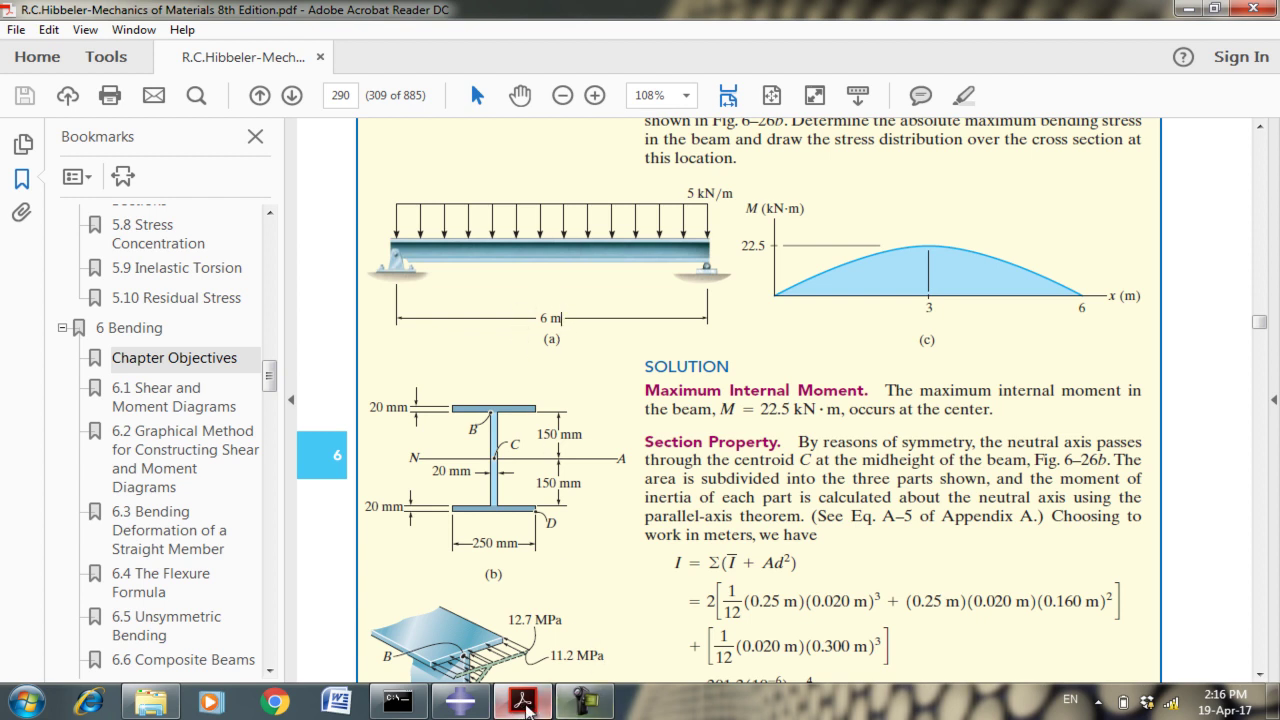
pyautogui.click(487, 706)
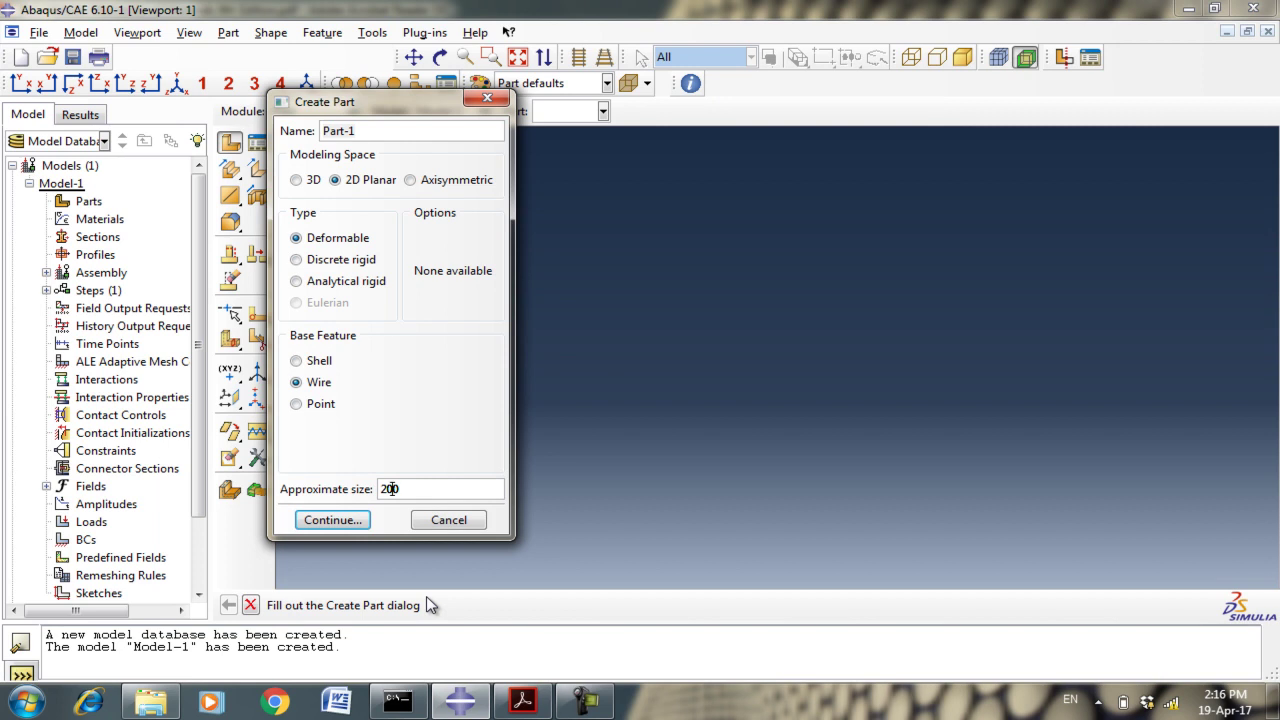
pyautogui.doubleClick(388, 487)
pyautogui.write('10')
pyautogui.click(341, 522)
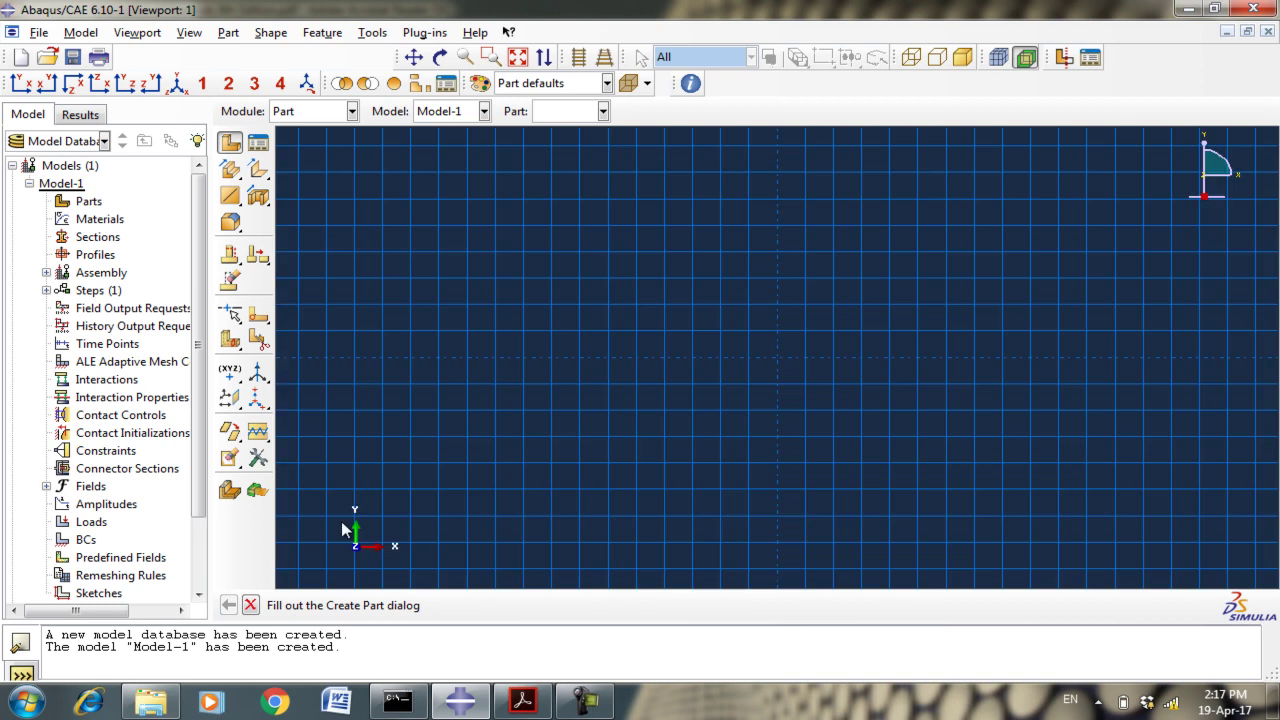
# While choosing a new work directory, create a folder named Beam inside D:\Special topics 1 - Spring 2017.
pyautogui.click(37, 32)
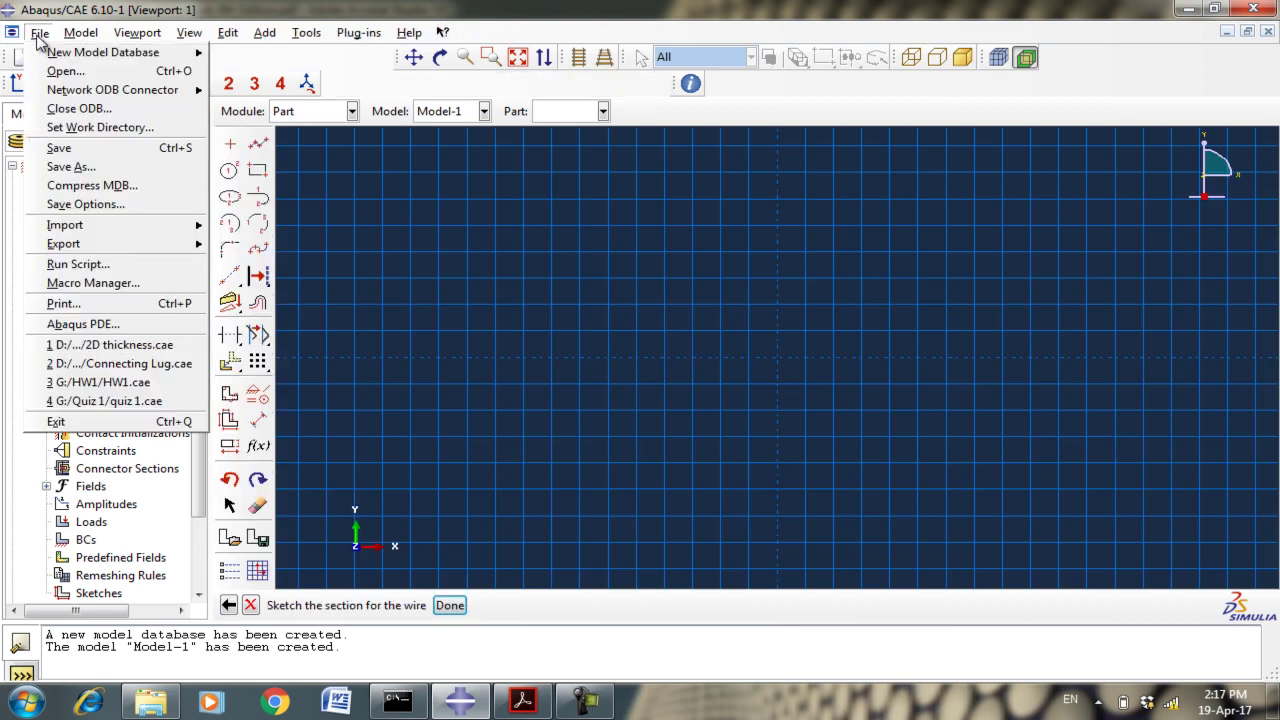
pyautogui.click(66, 128)
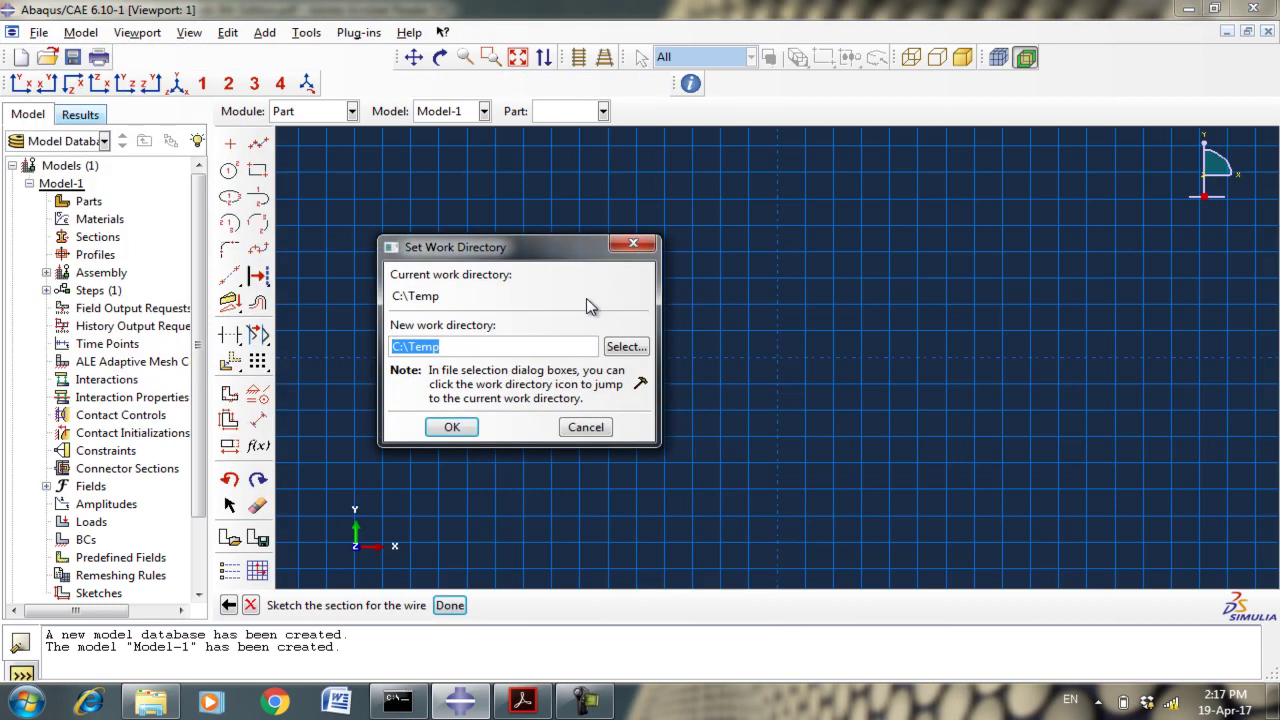
pyautogui.click(620, 343)
pyautogui.click(485, 230)
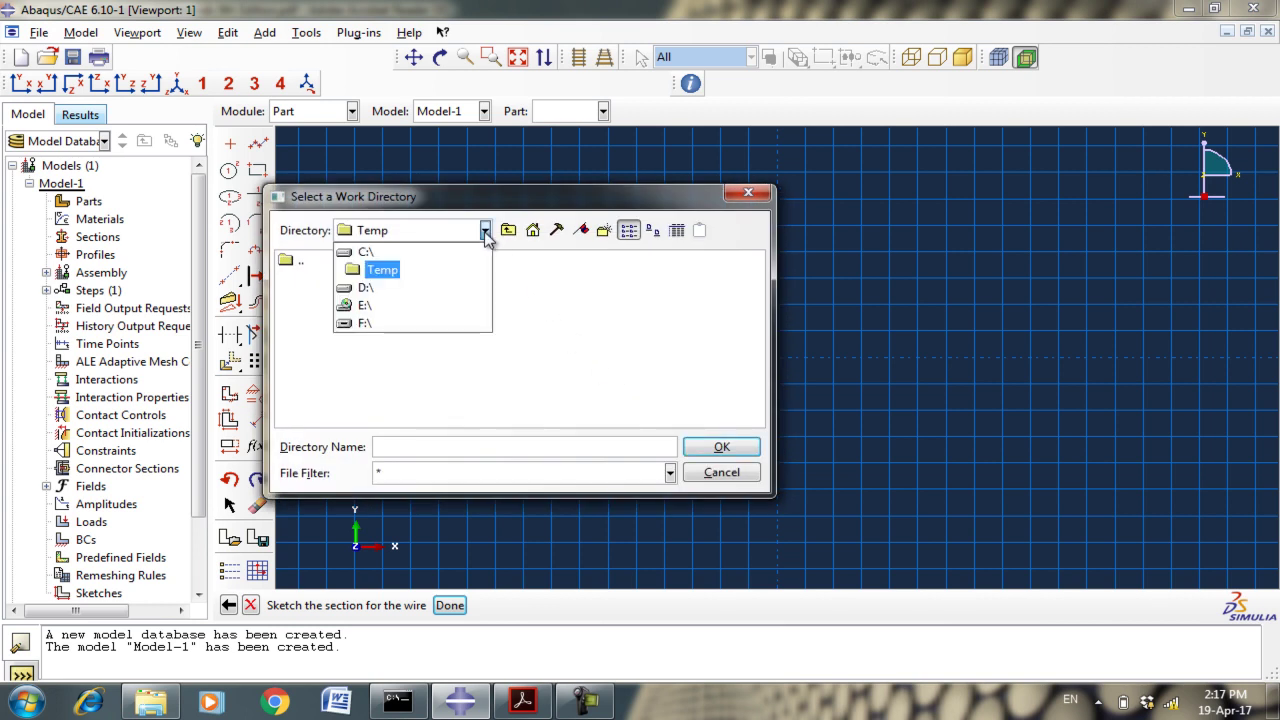
pyautogui.click(474, 290)
pyautogui.doubleClick(718, 281)
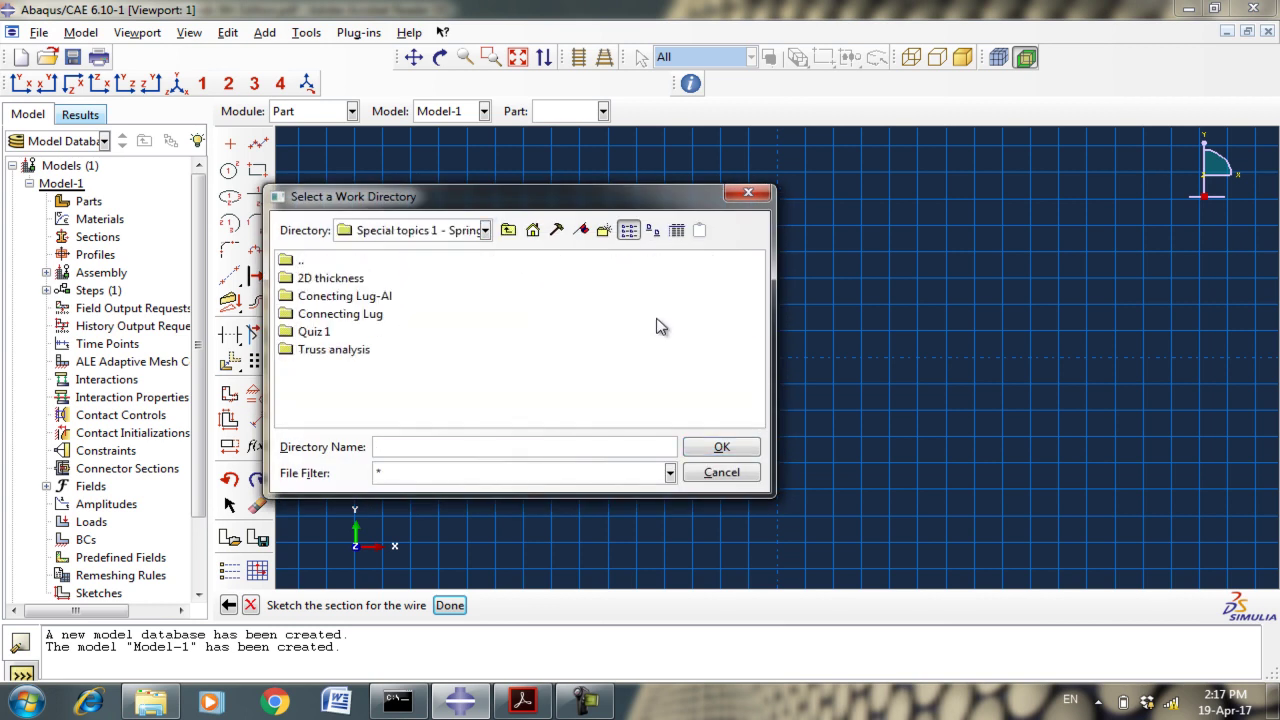
pyautogui.click(603, 232)
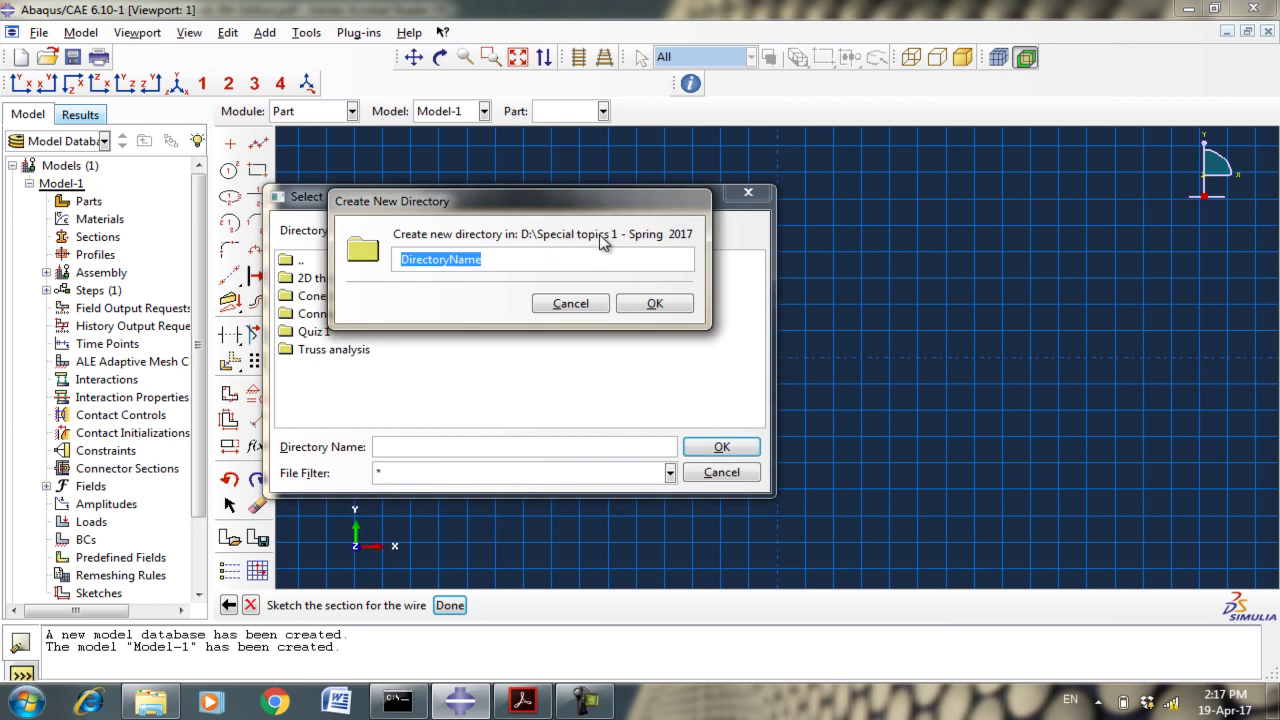
pyautogui.write('Bew')
pyautogui.press('BackSpace')
pyautogui.write('am')
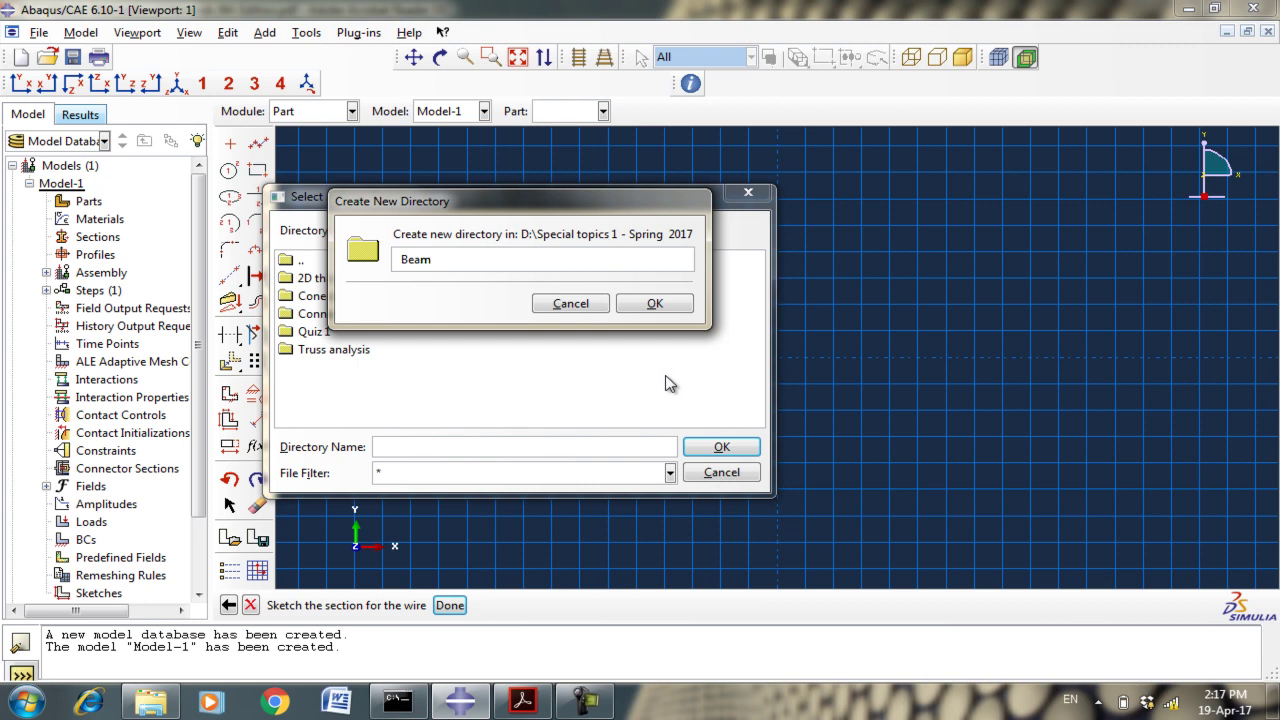
pyautogui.click(666, 306)
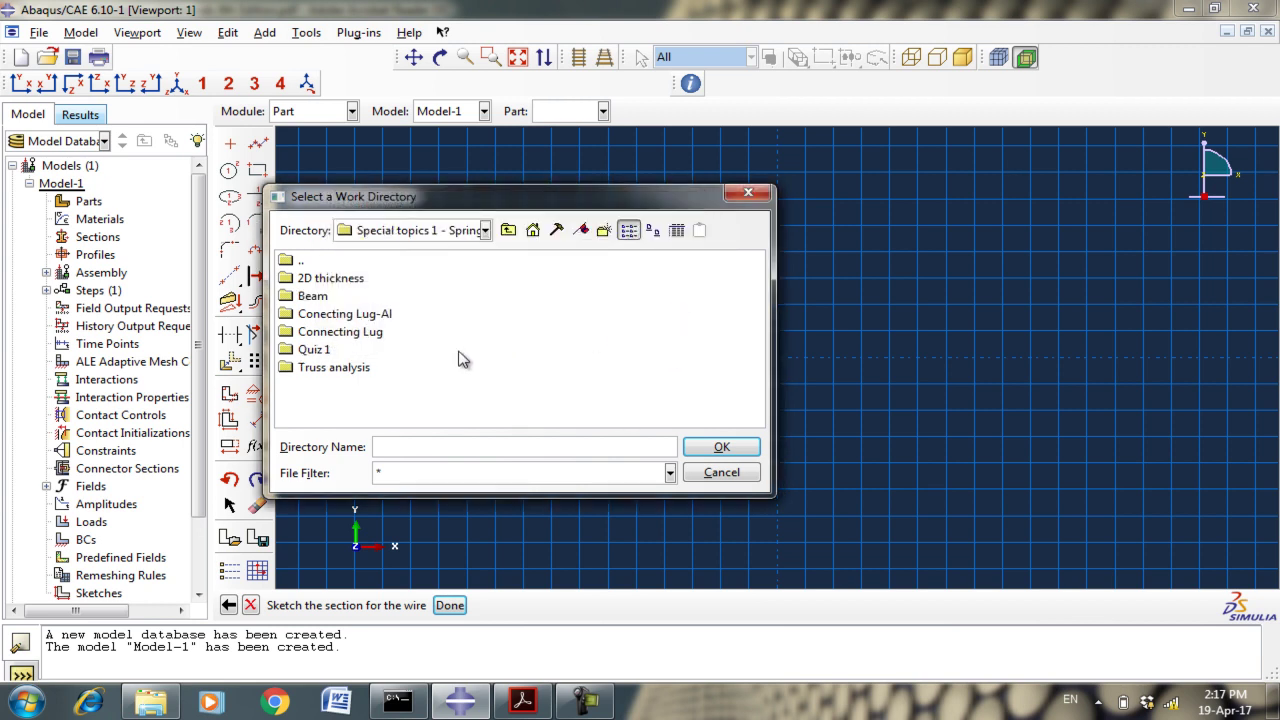
# Set the Beam folder as the work directory.
pyautogui.click(313, 296)
pyautogui.click(700, 450)
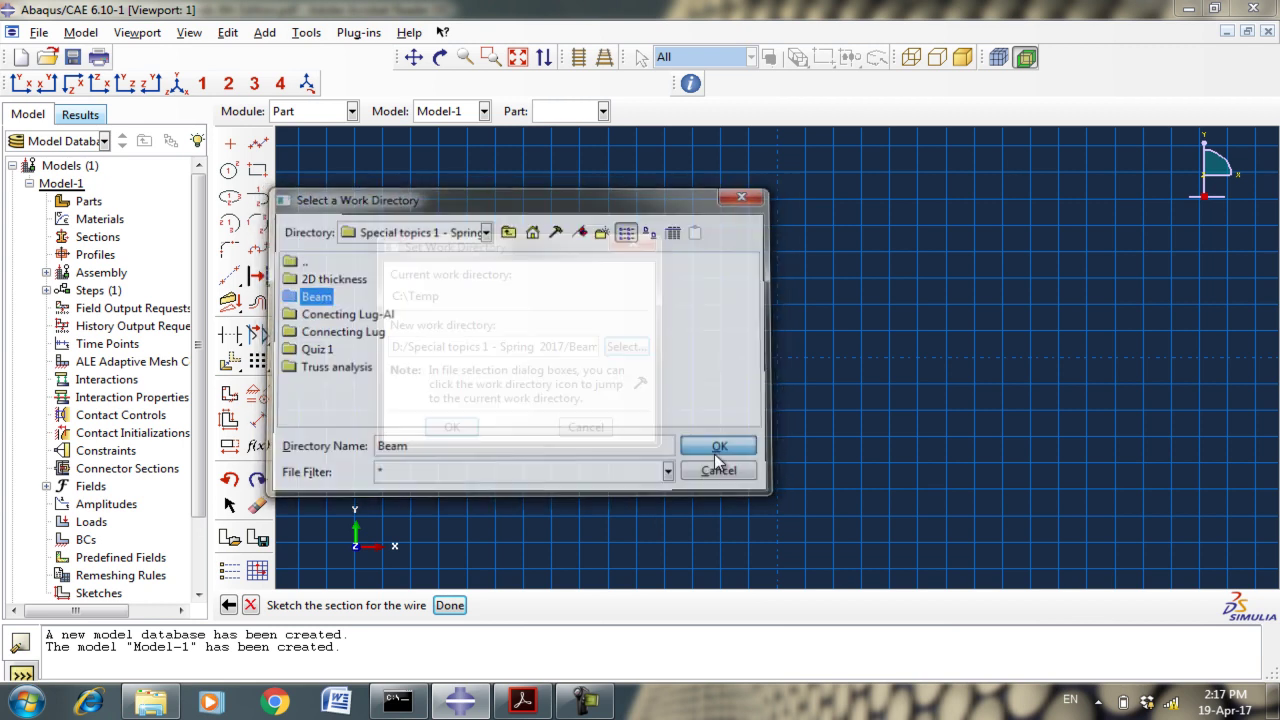
pyautogui.click(445, 425)
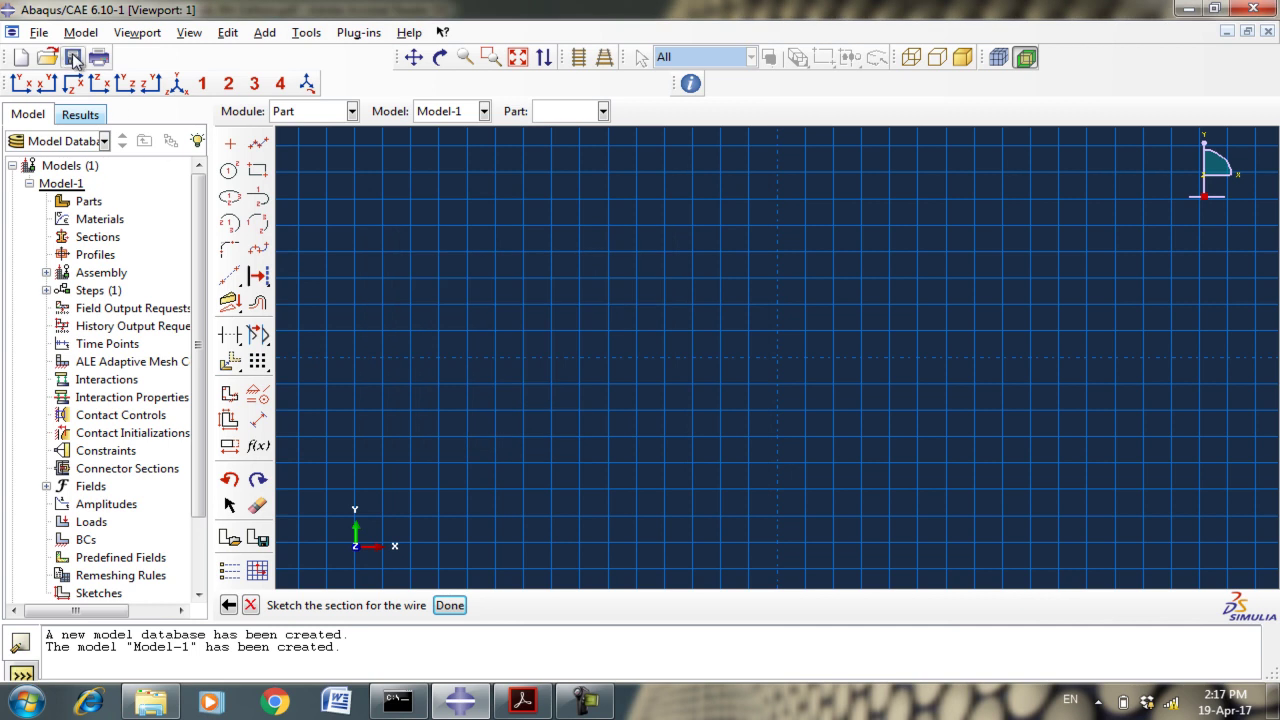
# Save the model database as Beam in the Beam folder.
pyautogui.click(72, 57)
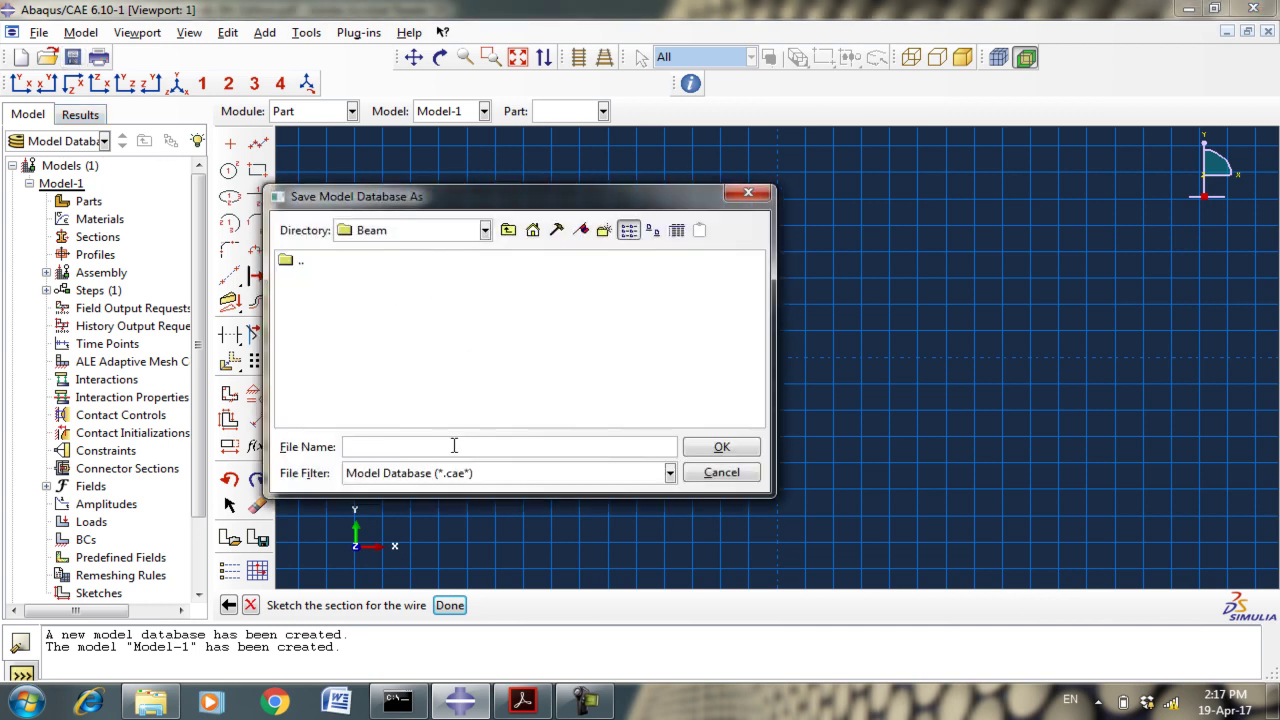
pyautogui.write('Bae')
pyautogui.press('BackSpace')
pyautogui.press('BackSpace')
pyautogui.write('eam')
pyautogui.click(722, 449)
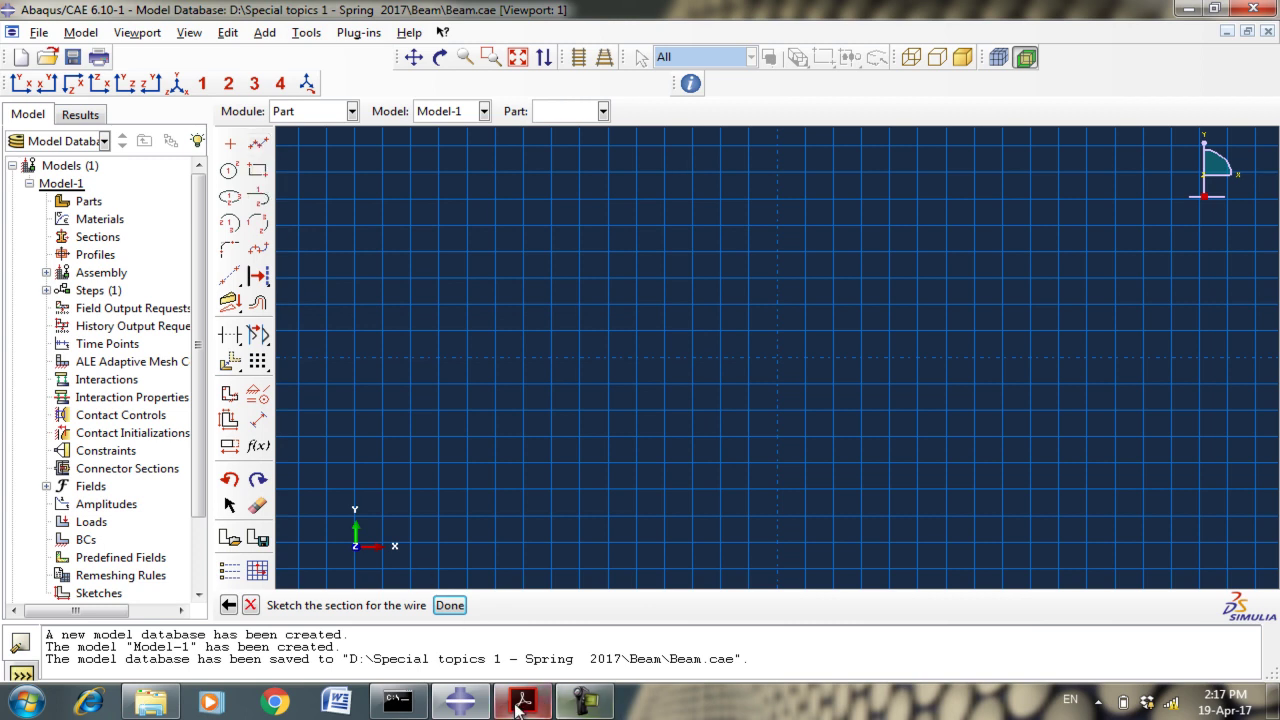
# Sketch the beam as three connected line segments along the horizontal axis, the first about 1.4 long.
pyautogui.click(259, 145)
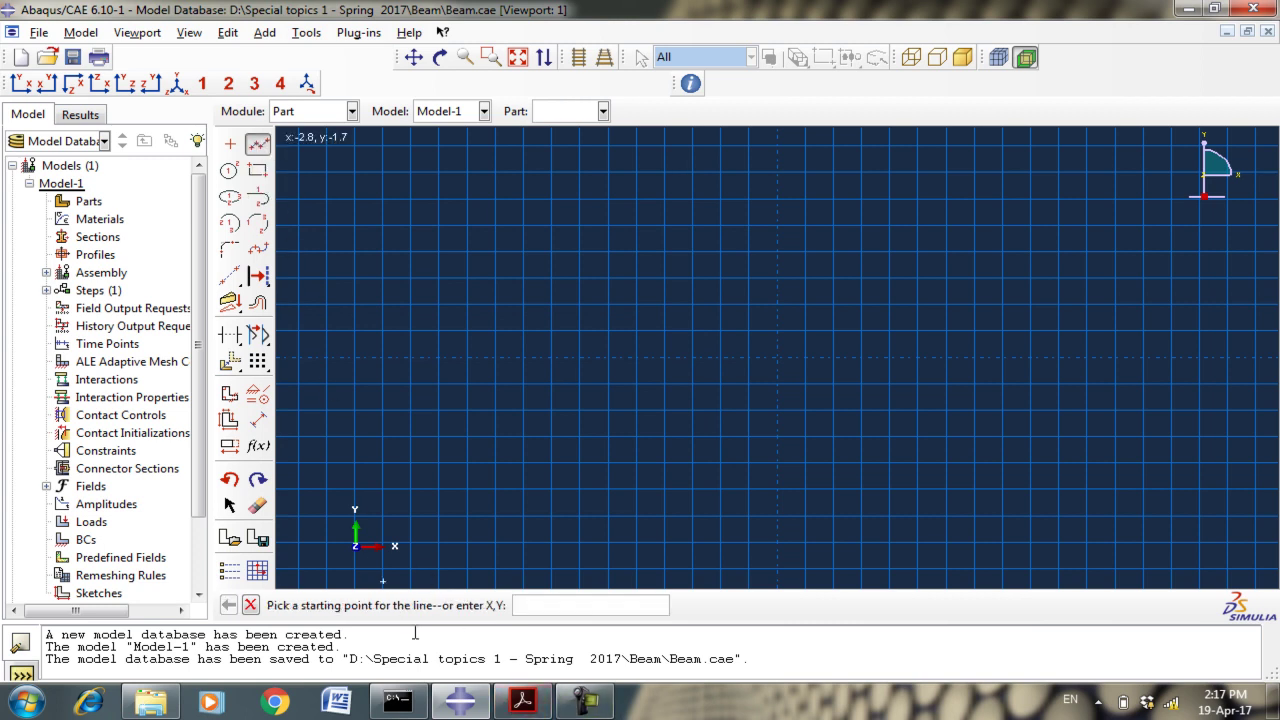
pyautogui.click(519, 706)
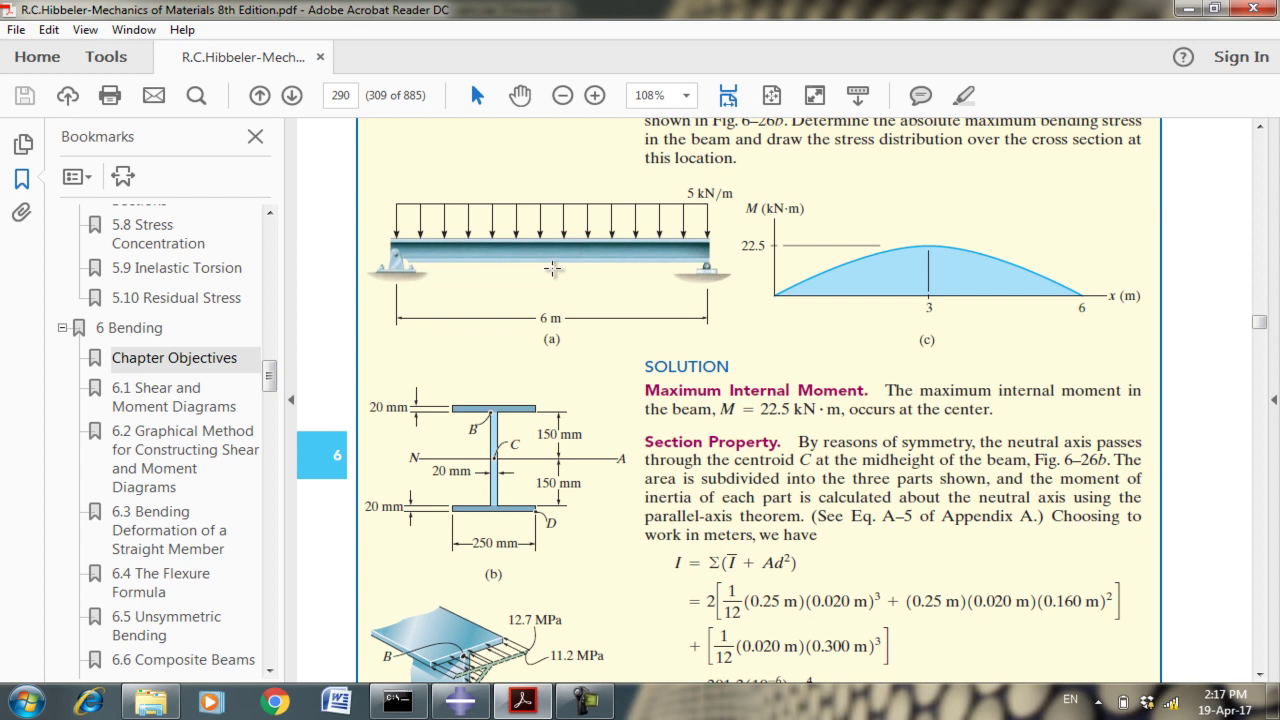
pyautogui.click(461, 702)
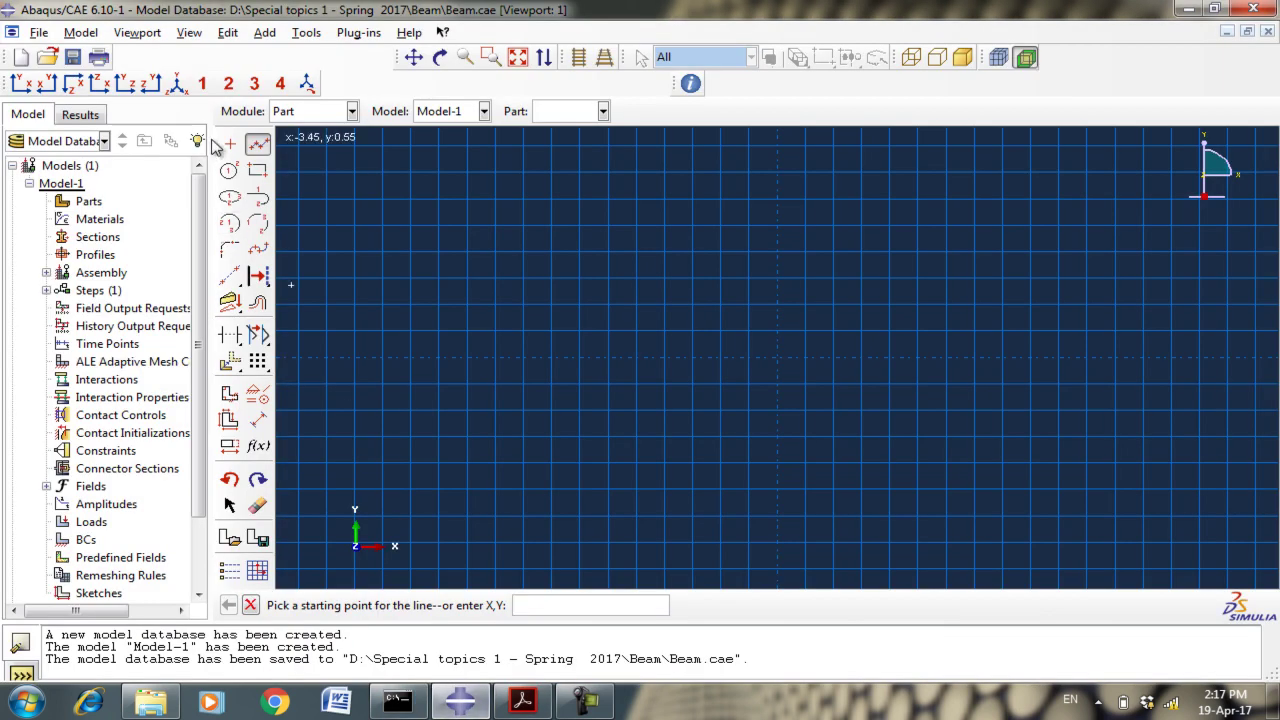
pyautogui.click(410, 359)
pyautogui.click(610, 360)
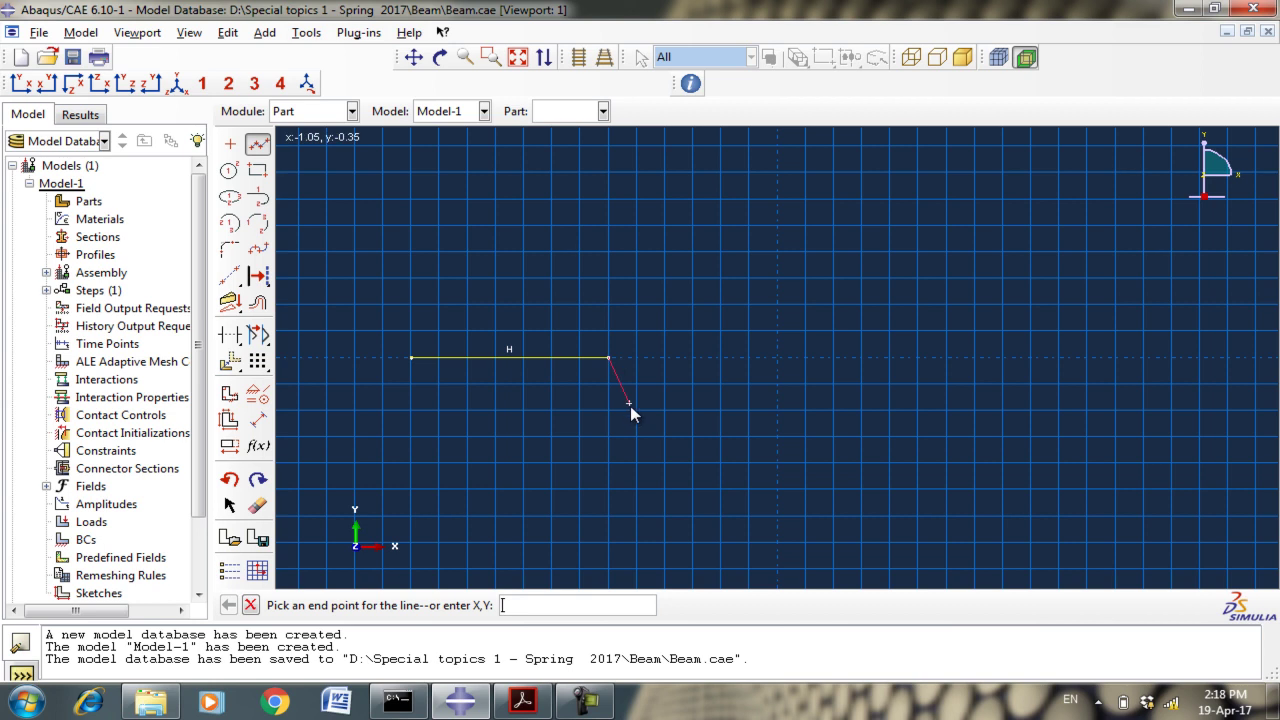
pyautogui.click(805, 362)
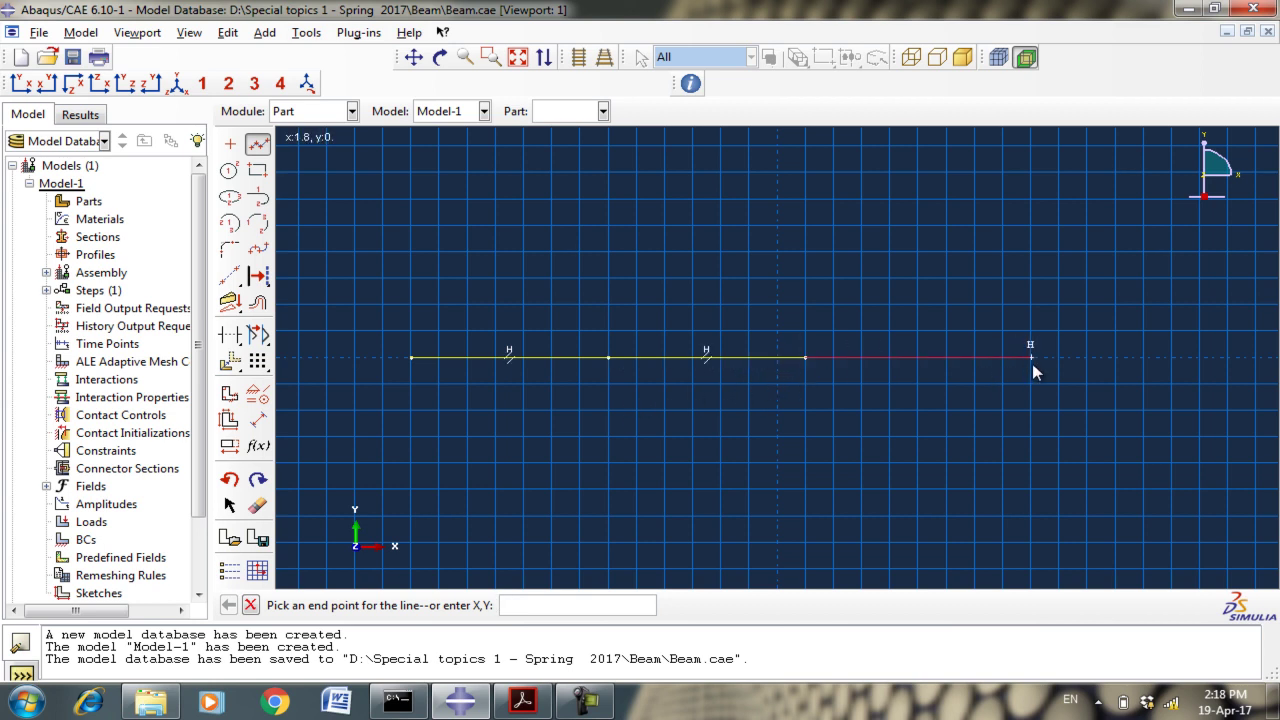
pyautogui.click(1117, 358)
pyautogui.rightClick(1066, 406)
pyautogui.click(1120, 436)
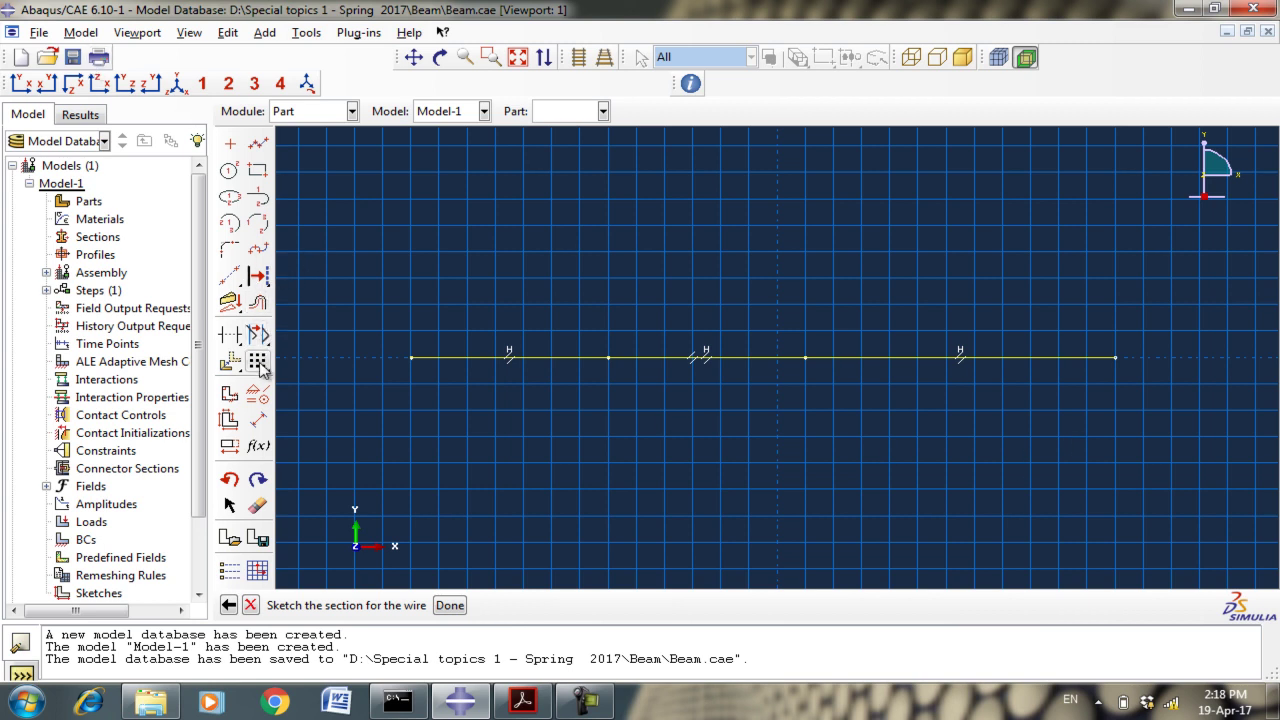
# Dimension the first and second beam segments, setting each length to 2.
pyautogui.click(257, 420)
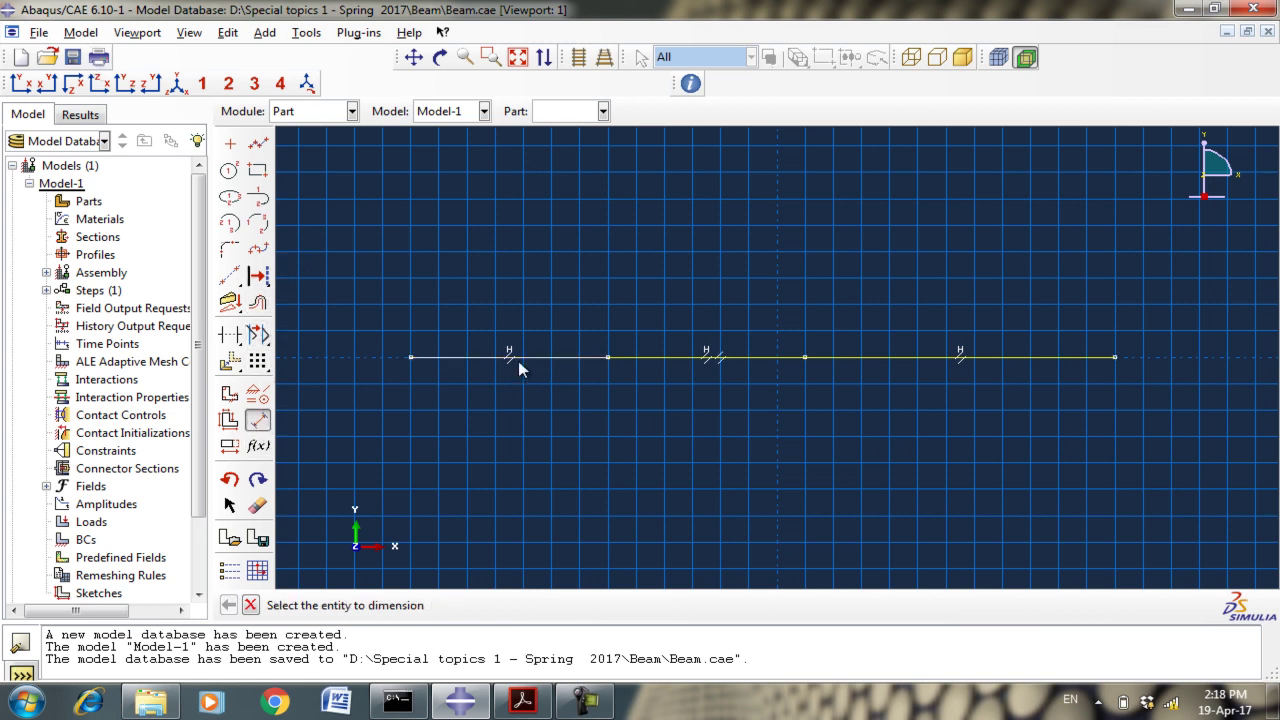
pyautogui.click(519, 358)
pyautogui.click(523, 418)
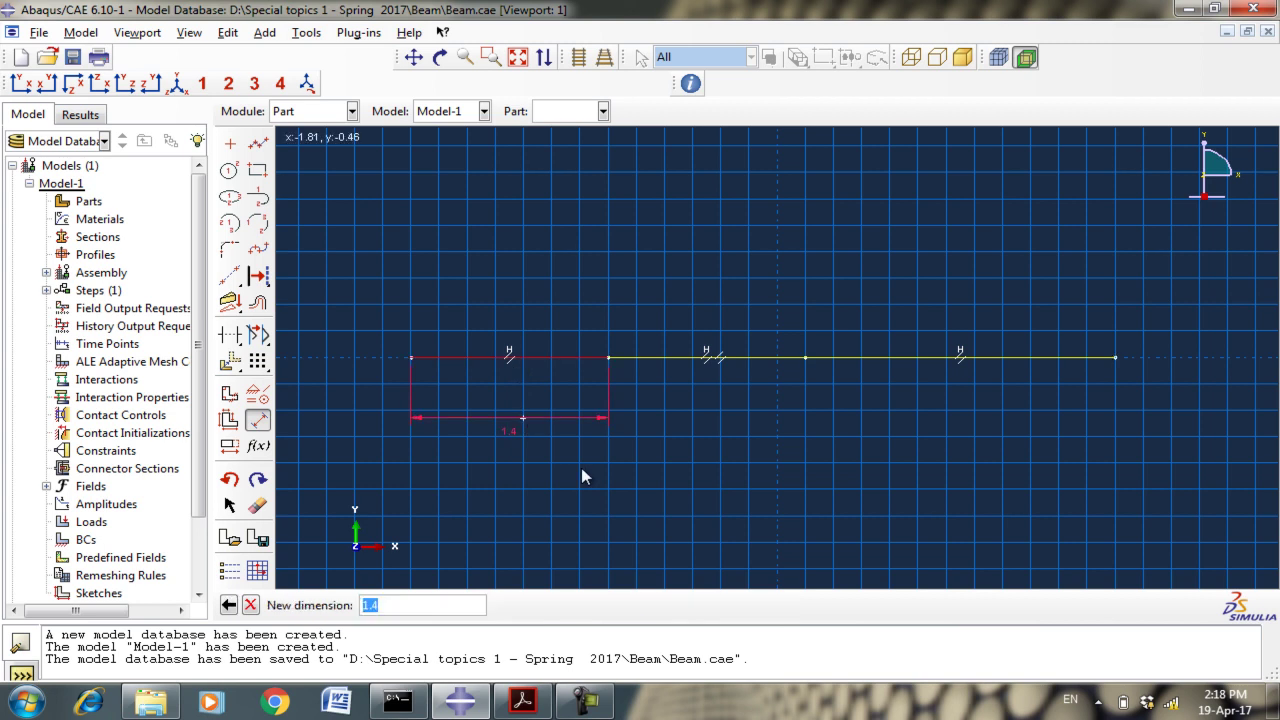
pyautogui.write('2')
pyautogui.press('Return')
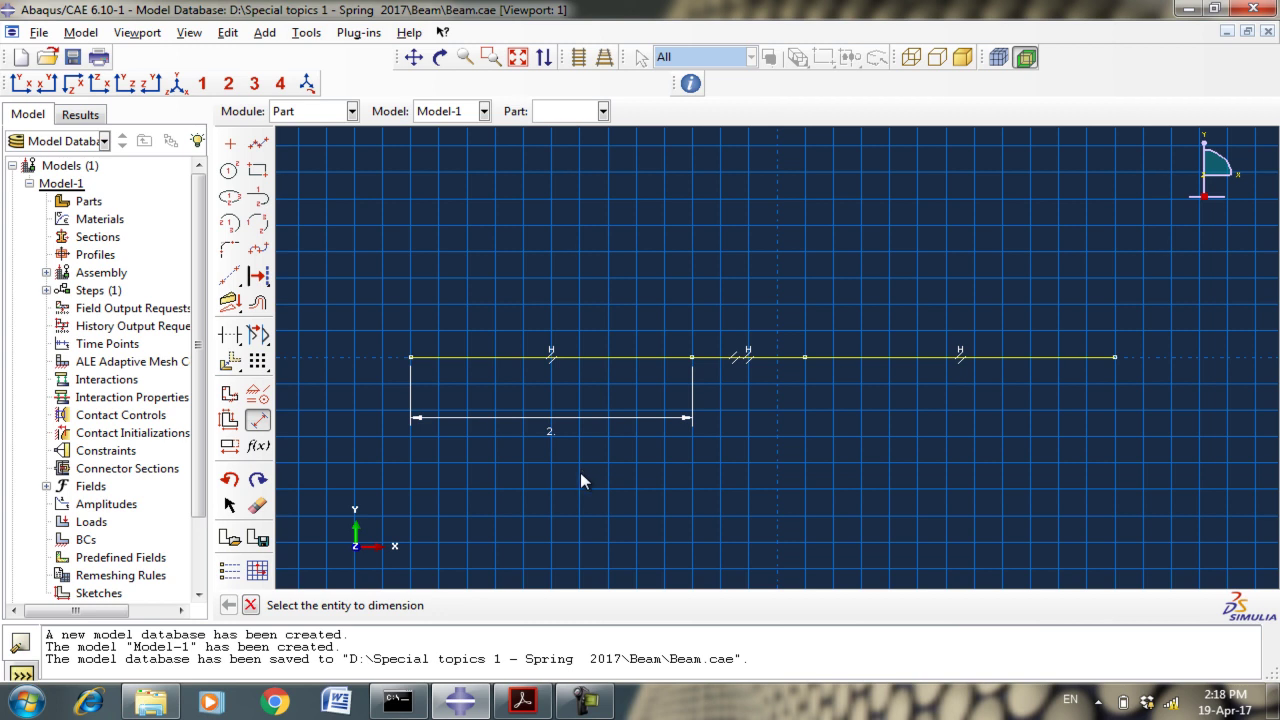
pyautogui.click(737, 359)
pyautogui.click(728, 423)
pyautogui.write('2')
pyautogui.press('Return')
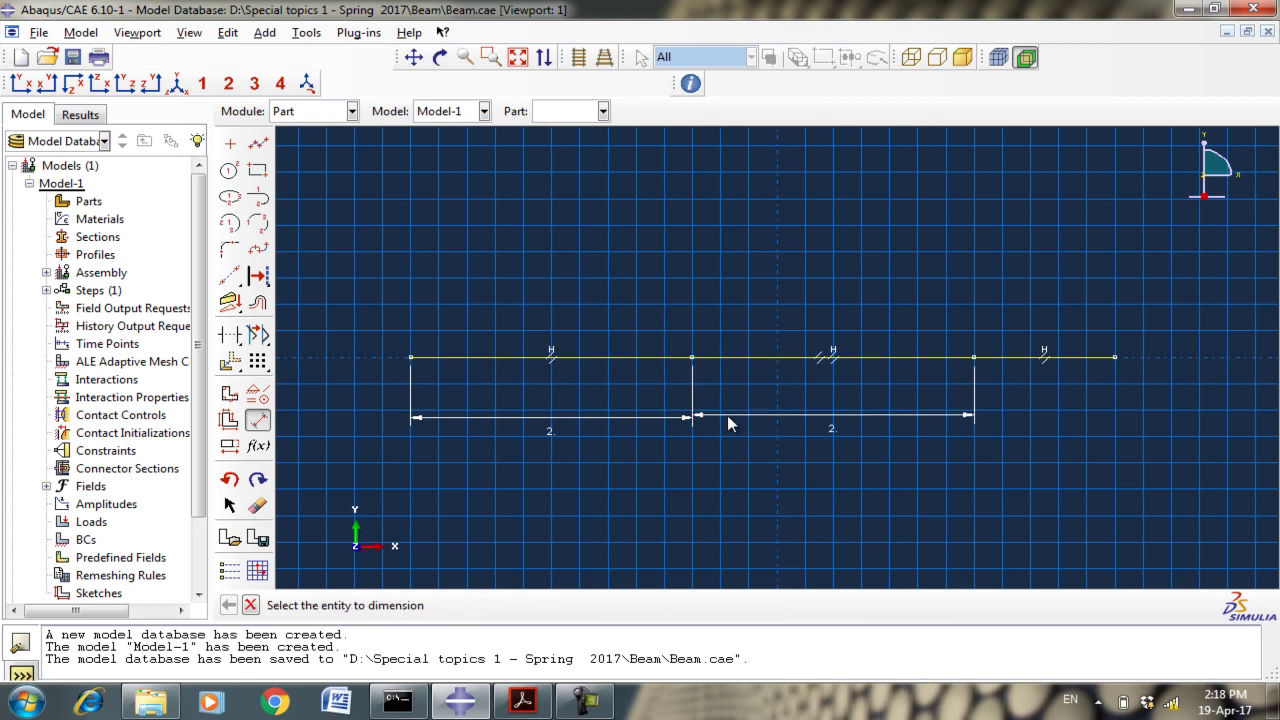
# Dimension the third beam segment with a length of 4 and check the beam figure in the textbook PDF.
pyautogui.click(1004, 360)
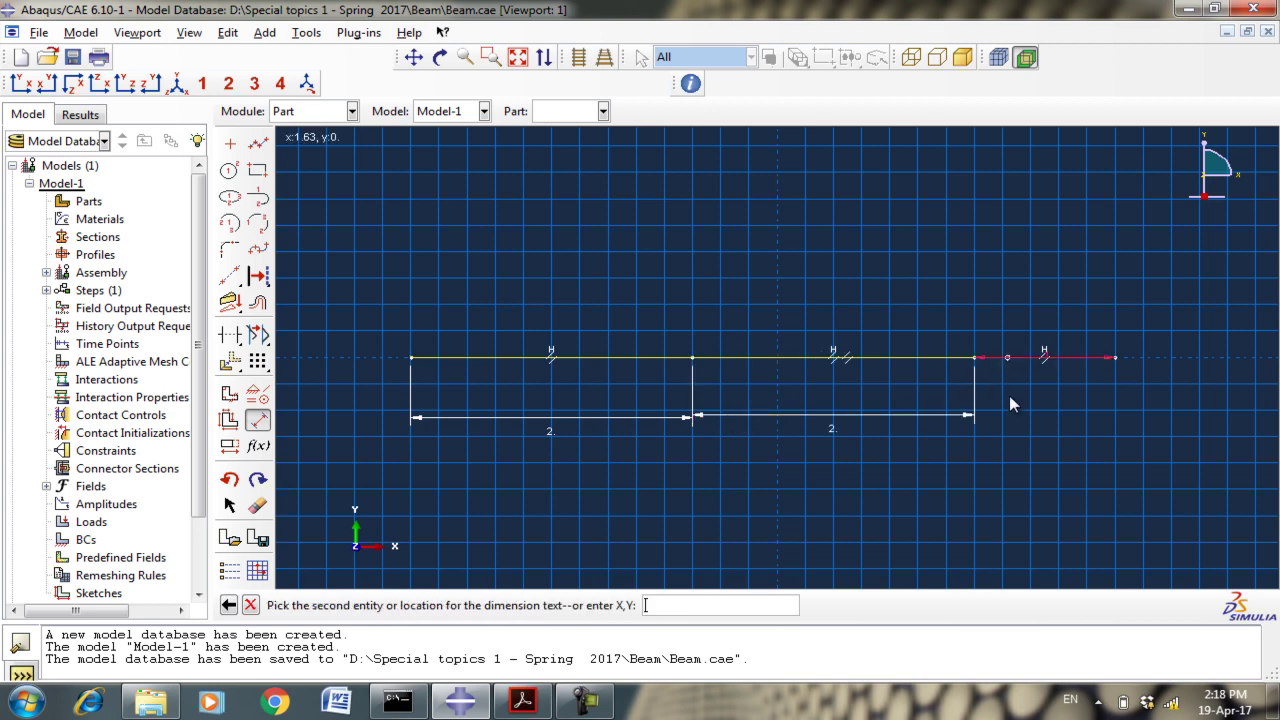
pyautogui.click(1015, 440)
pyautogui.write('4')
pyautogui.press('Return')
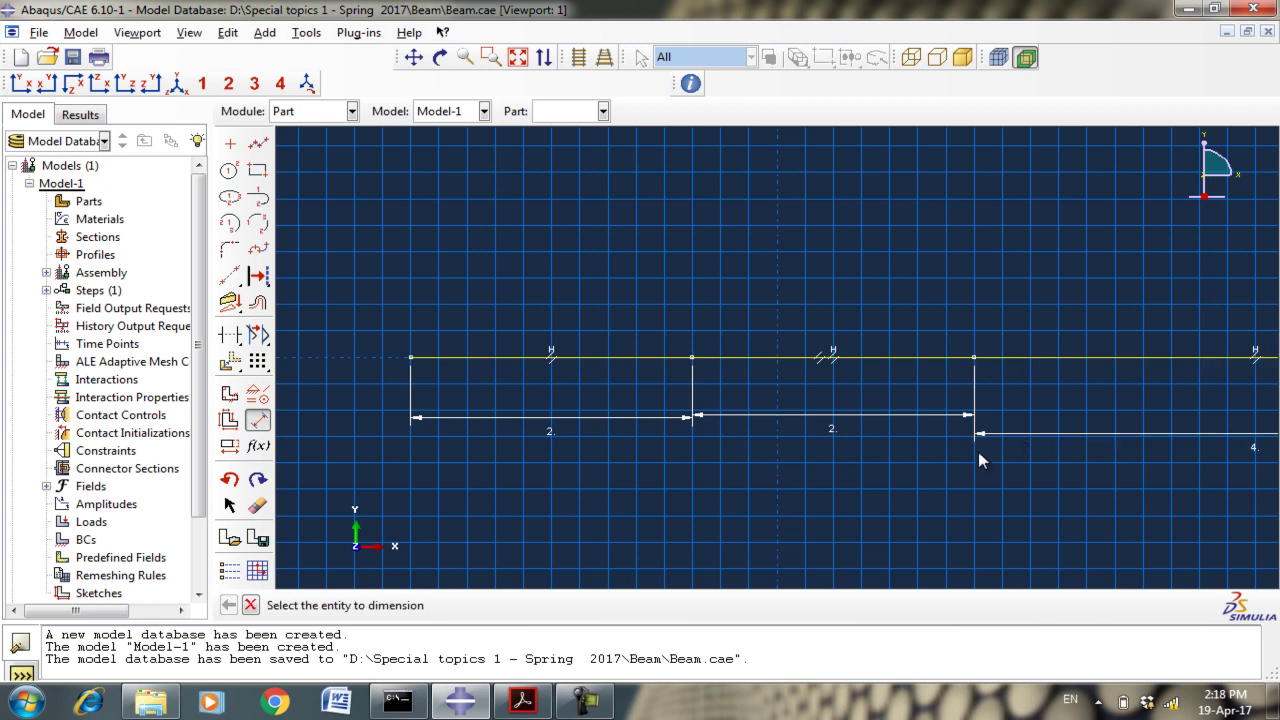
pyautogui.click(522, 703)
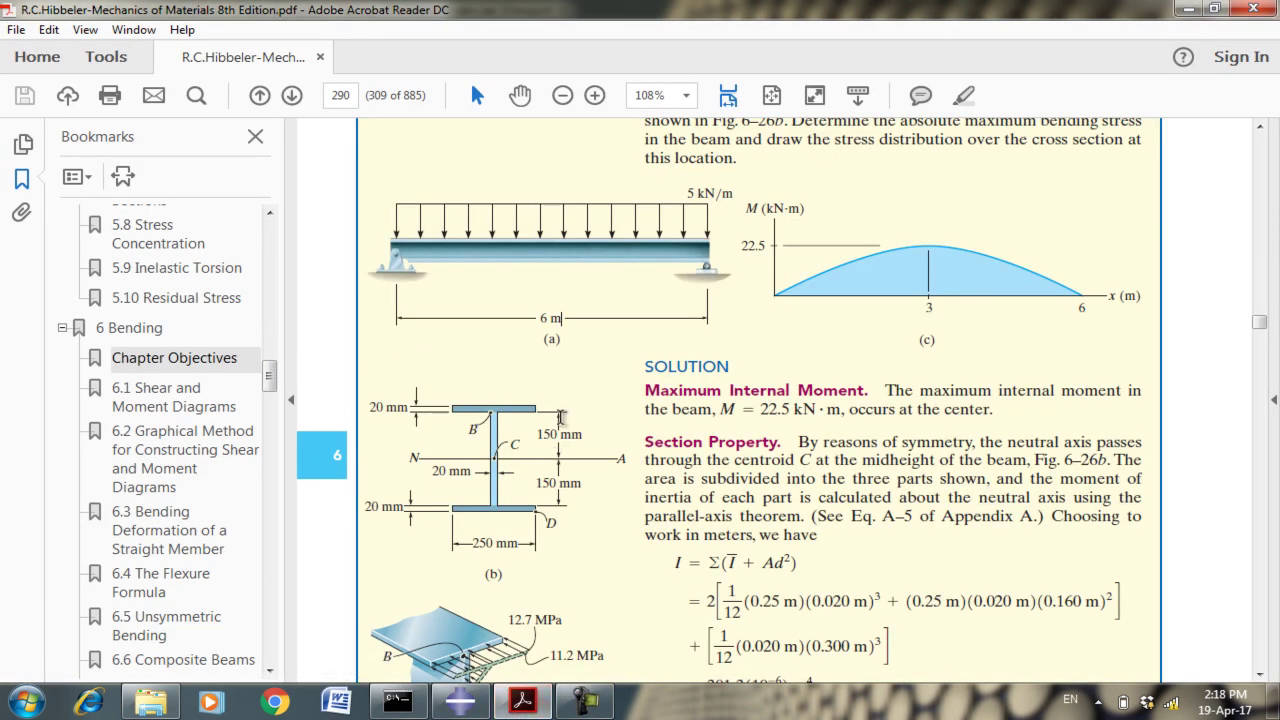
pyautogui.click(524, 704)
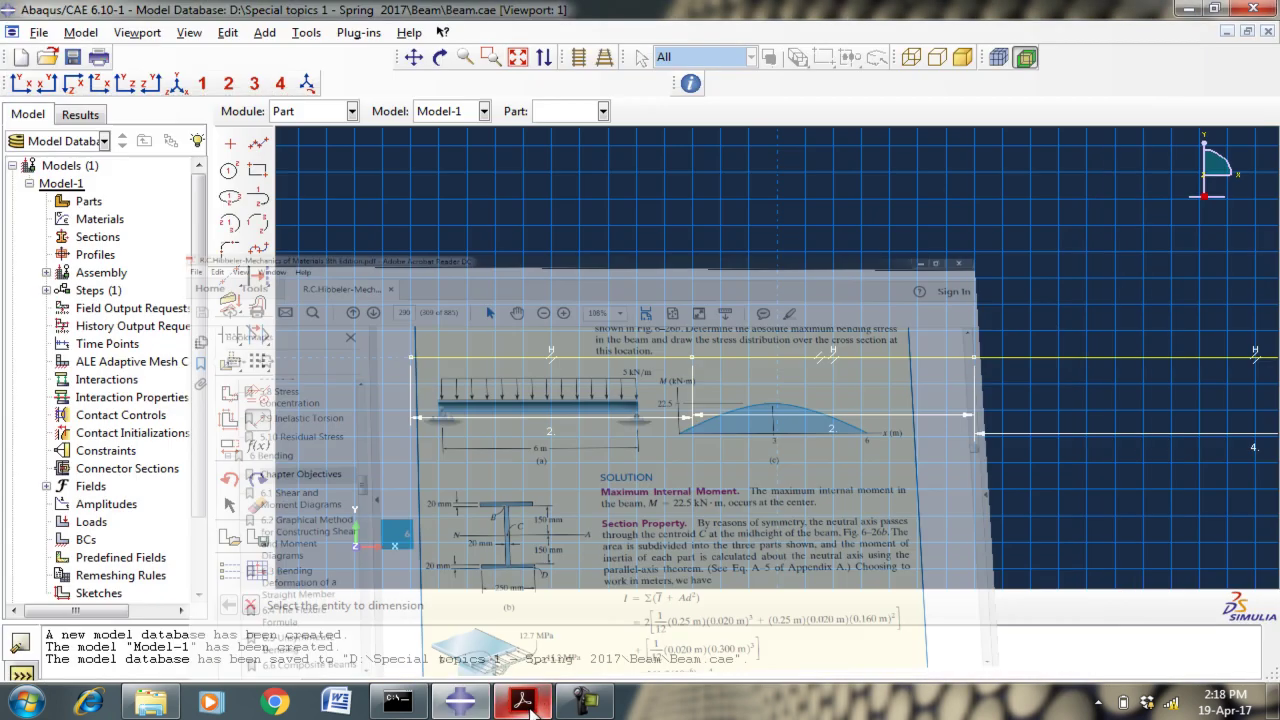
# Leave the dimensioning procedure and finish the beam sketch to create the wire part.
pyautogui.moveTo(472, 708)
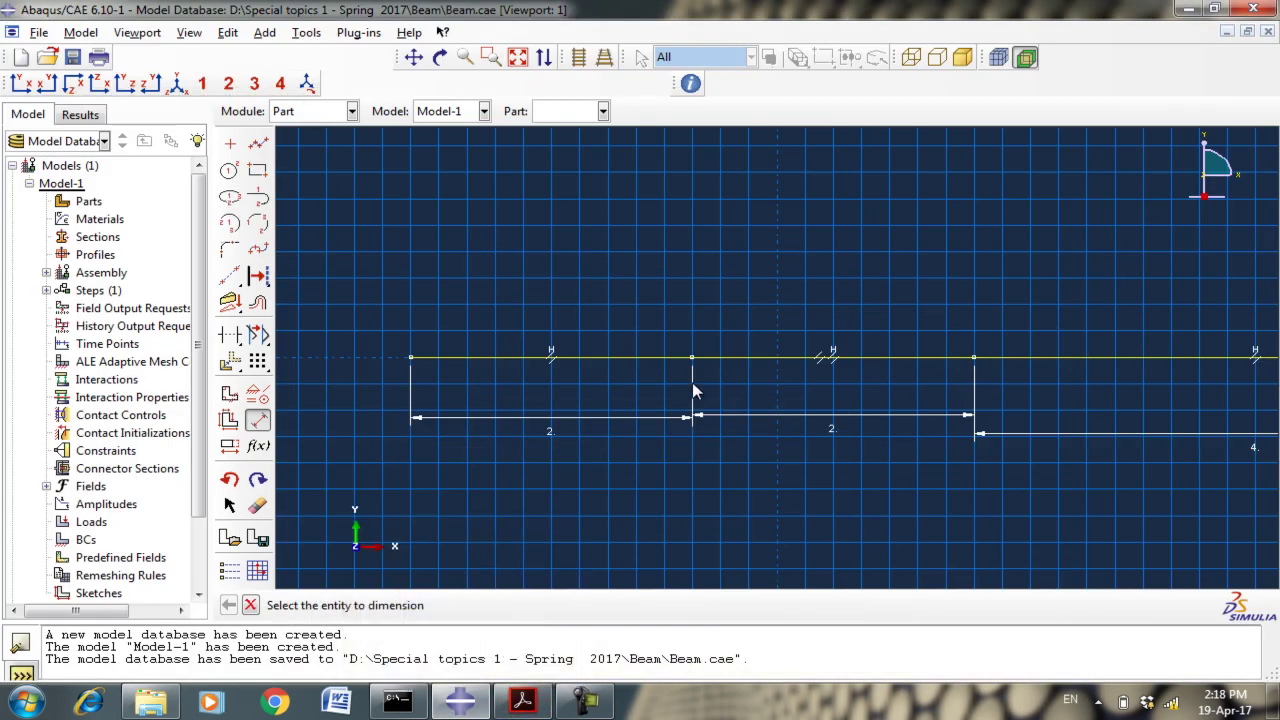
pyautogui.rightClick(377, 222)
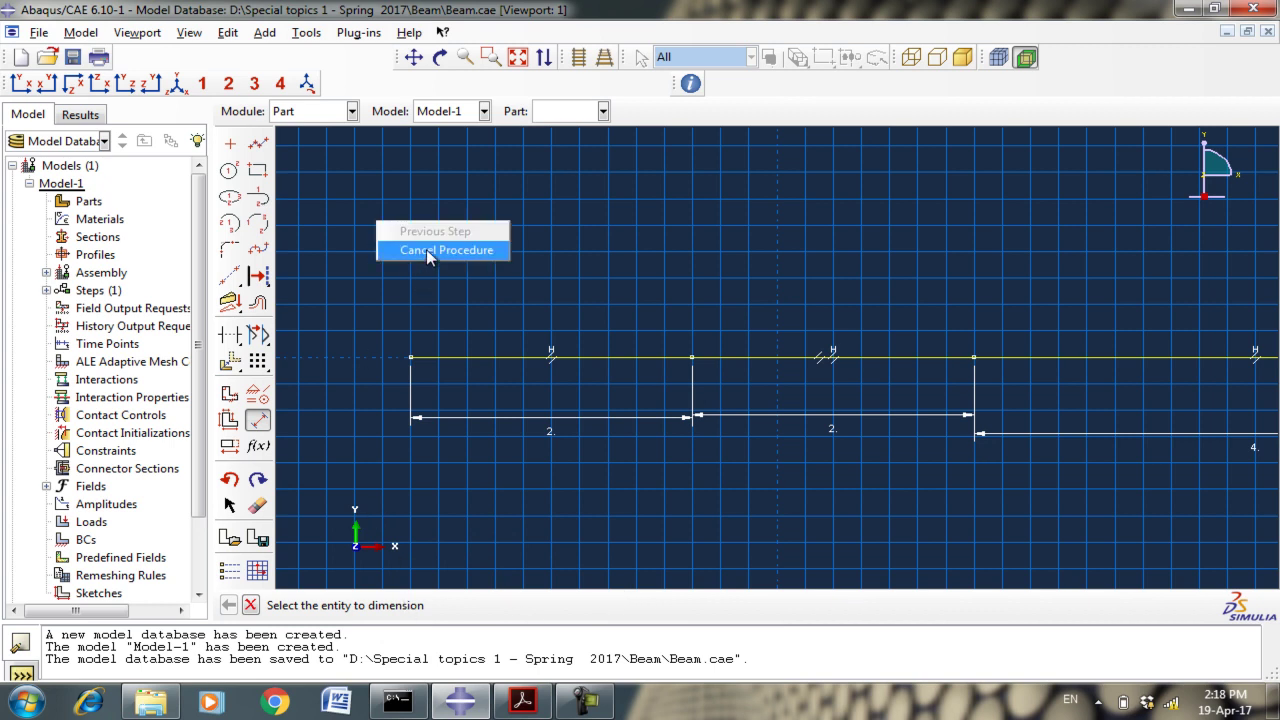
pyautogui.click(428, 255)
pyautogui.click(450, 605)
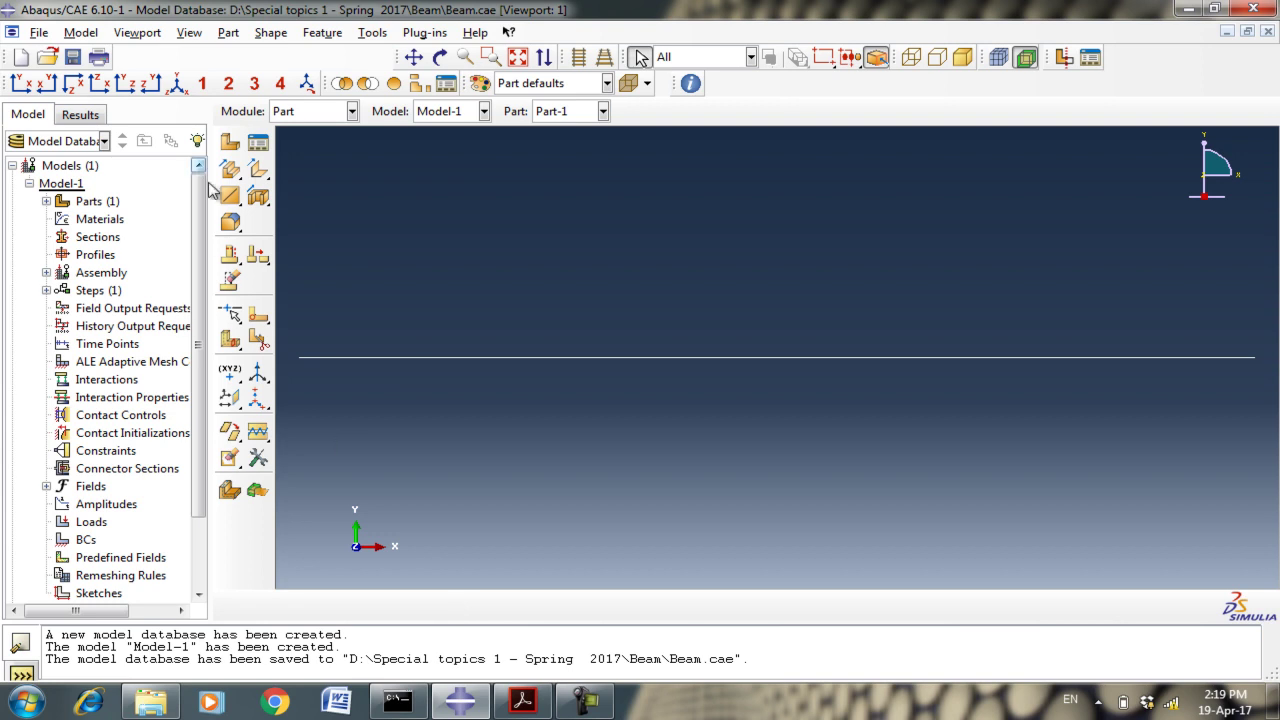
# Switch to the Property module and create a material named Steel with isotropic elastic behavior.
pyautogui.click(295, 113)
pyautogui.click(305, 150)
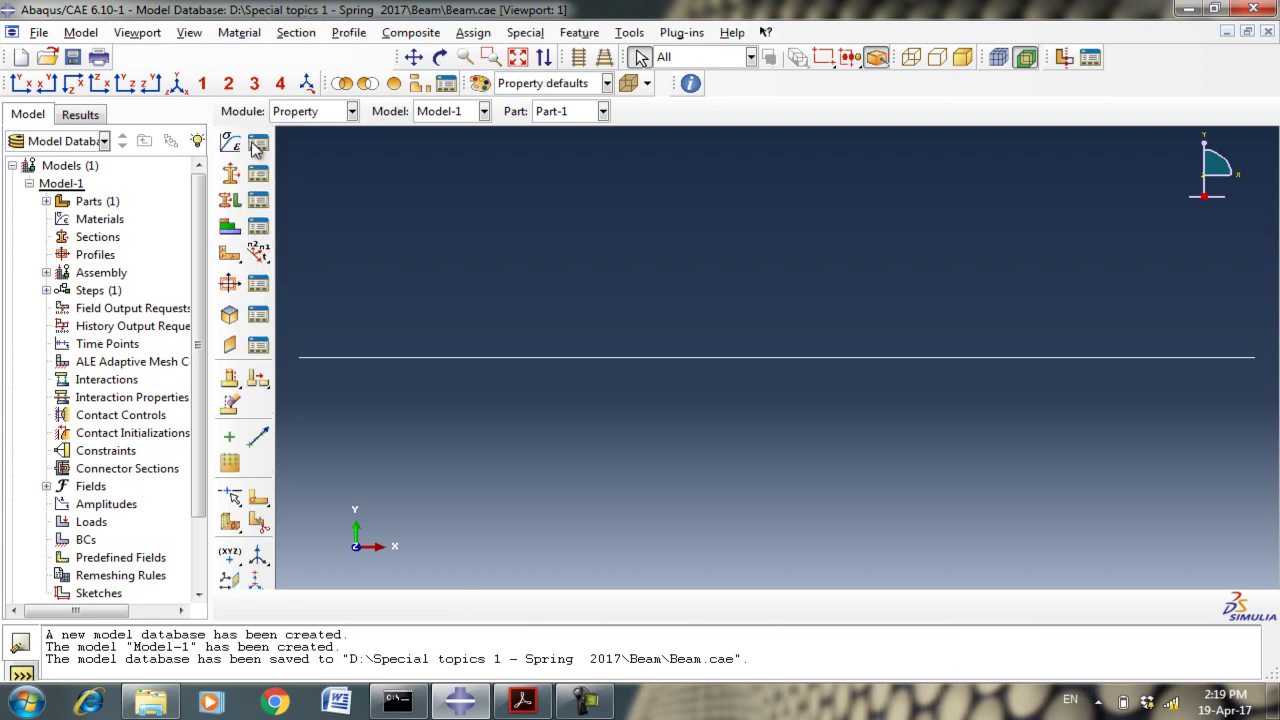
pyautogui.click(230, 142)
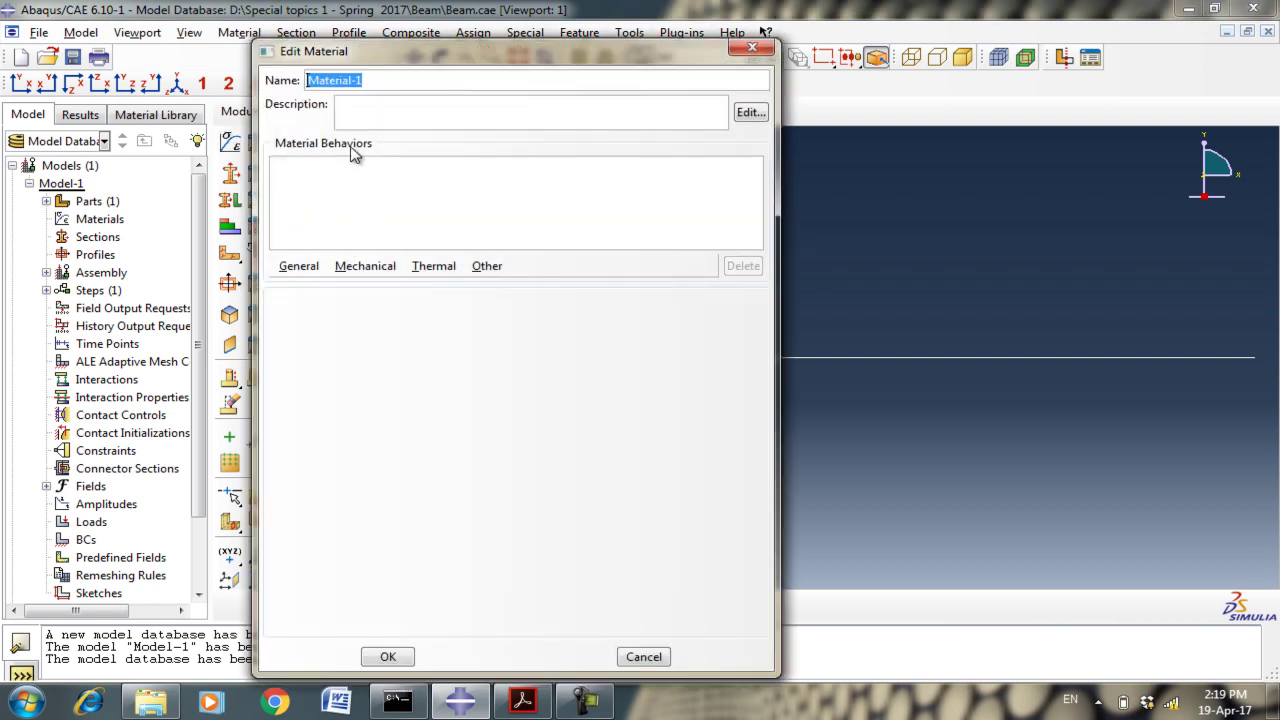
pyautogui.write('Steel')
pyautogui.click(300, 267)
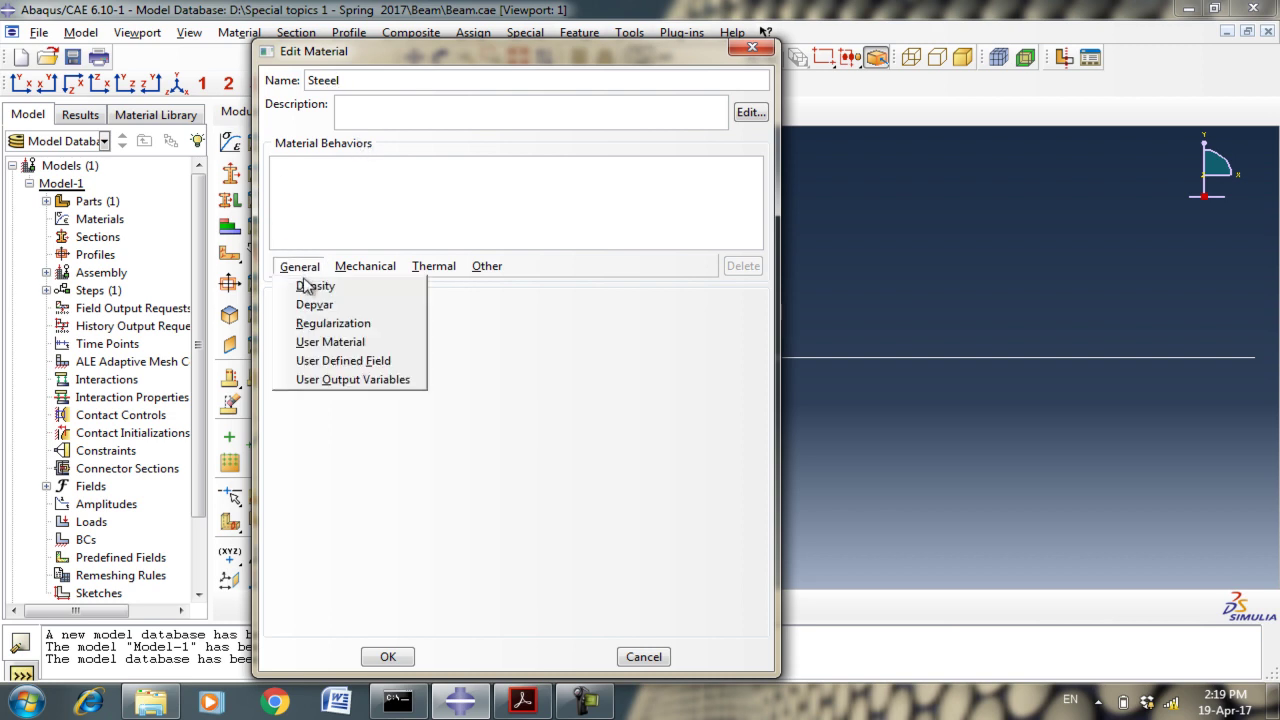
pyautogui.click(358, 272)
pyautogui.click(358, 272)
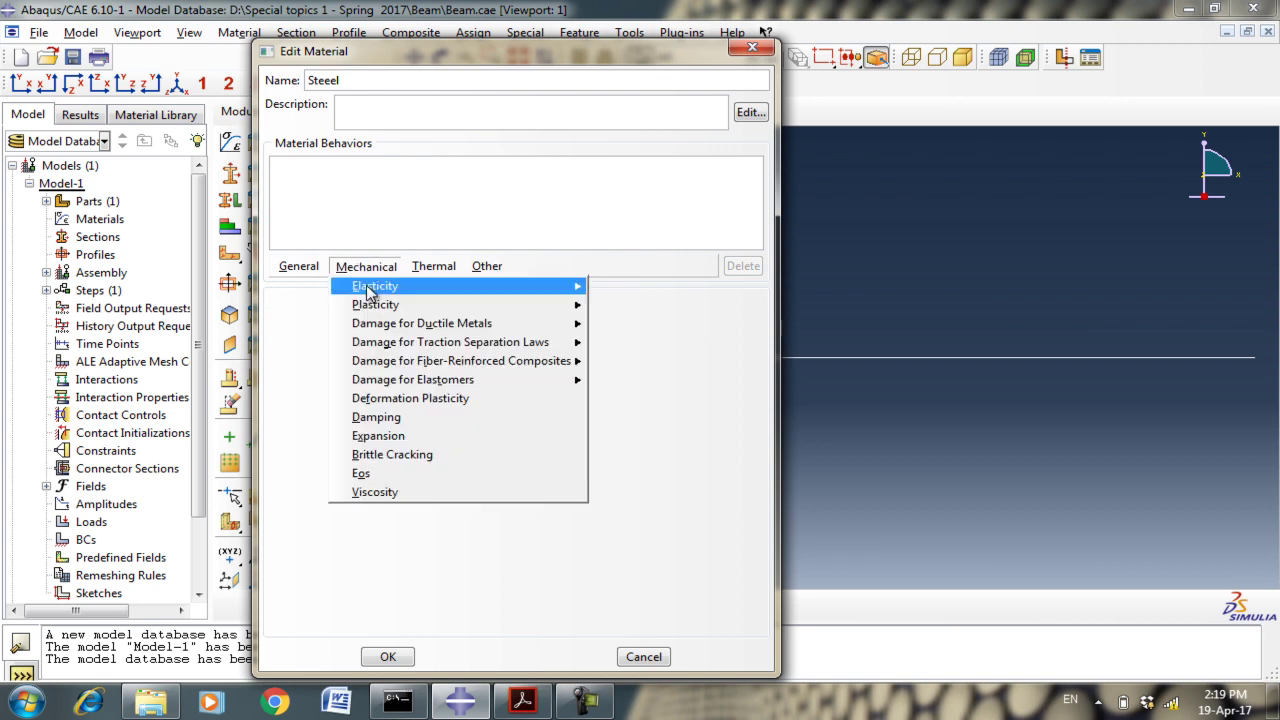
pyautogui.moveTo(529, 282)
pyautogui.click(620, 286)
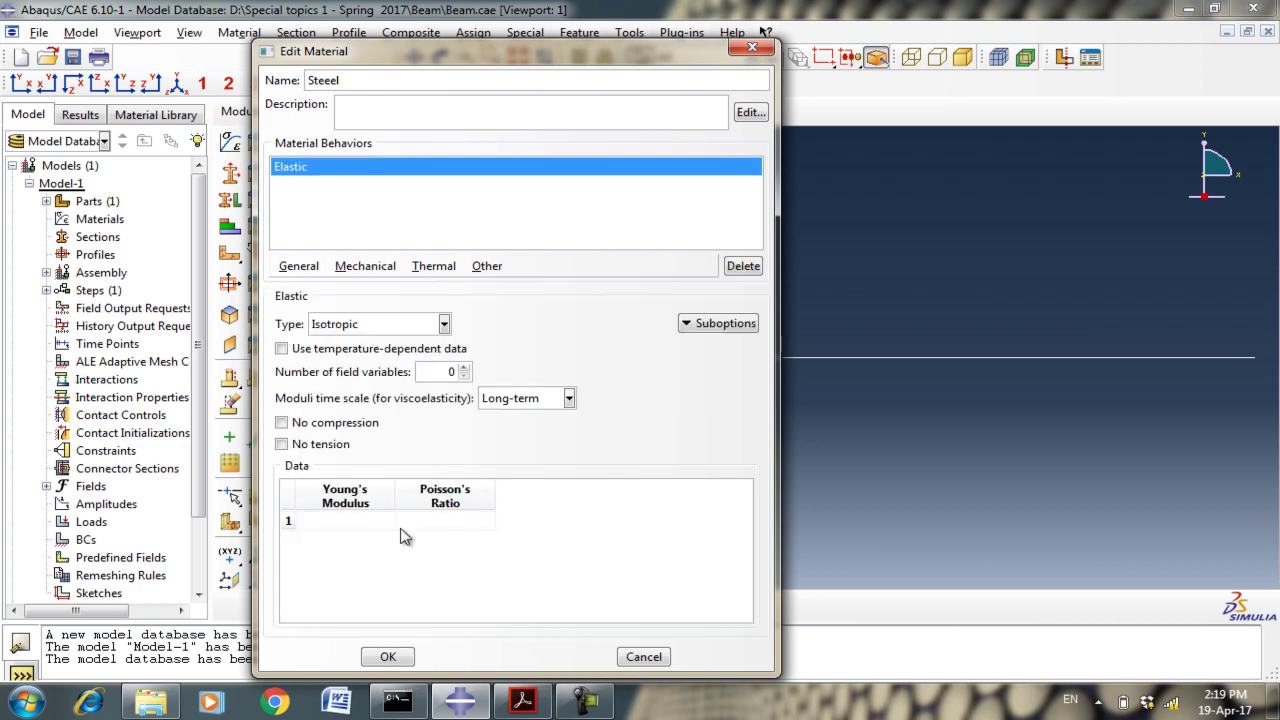
# Set the material's Young's modulus to 210e9 and Poisson's ratio to 0.3, and confirm the material definition.
pyautogui.click(361, 518)
pyautogui.write('210e9')
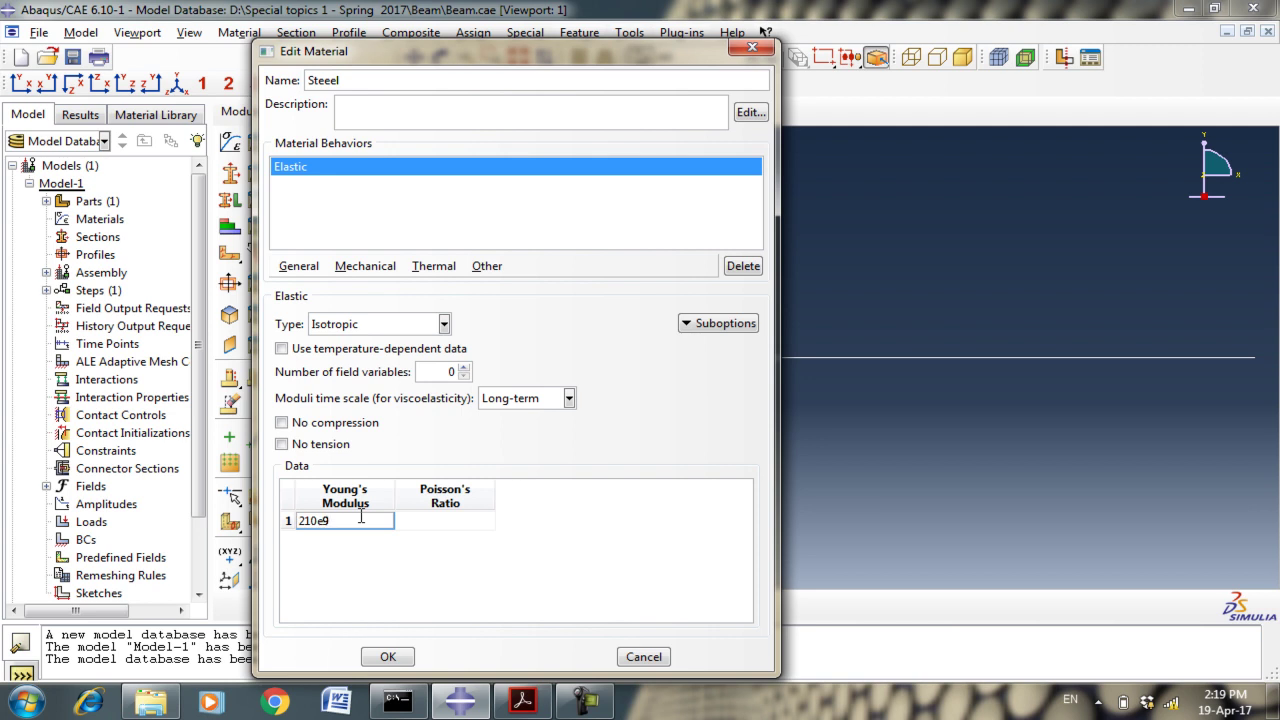
pyautogui.click(457, 520)
pyautogui.write('.3')
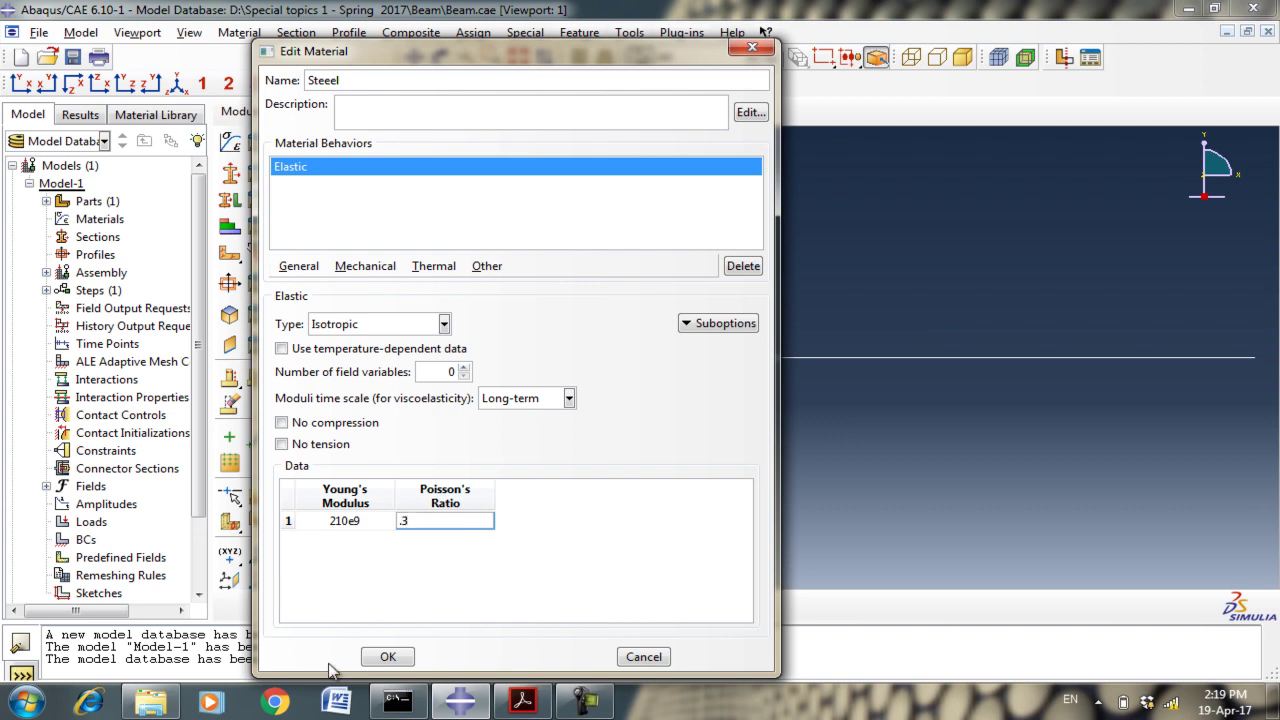
pyautogui.click(403, 663)
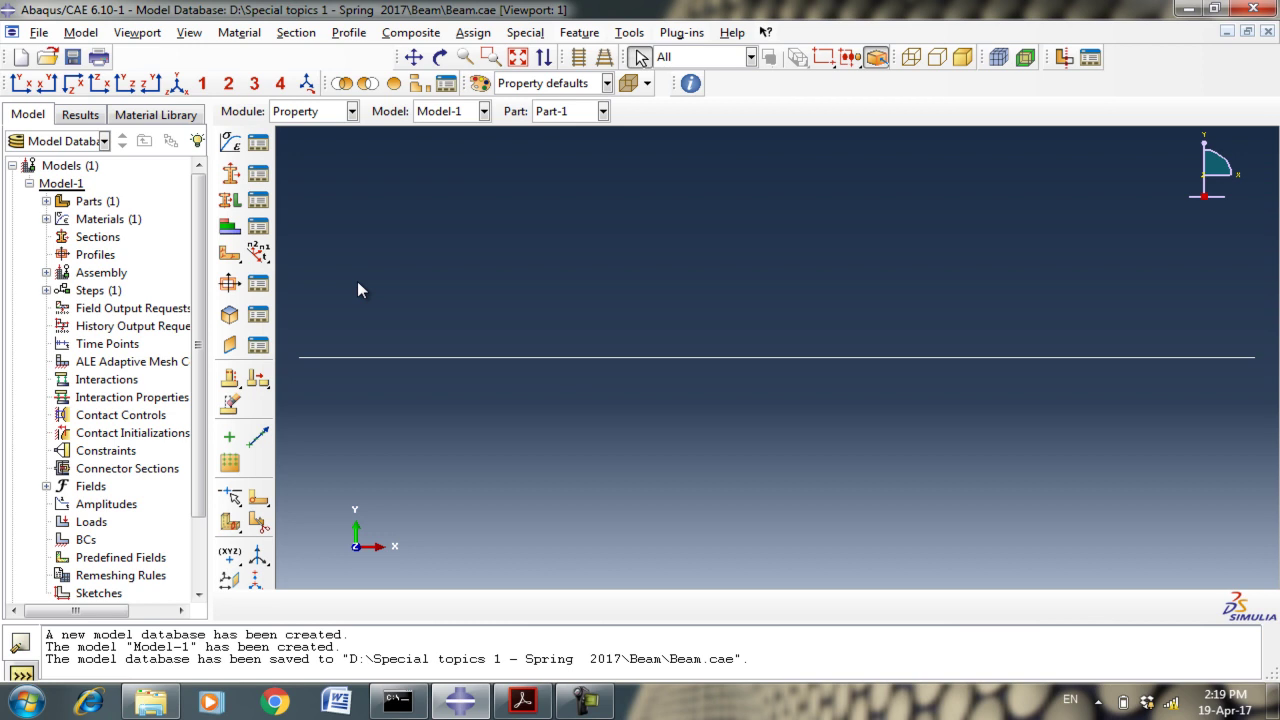
# Examine the width, height and thickness options of a box profile, and close its definition without creating it.
pyautogui.click(229, 284)
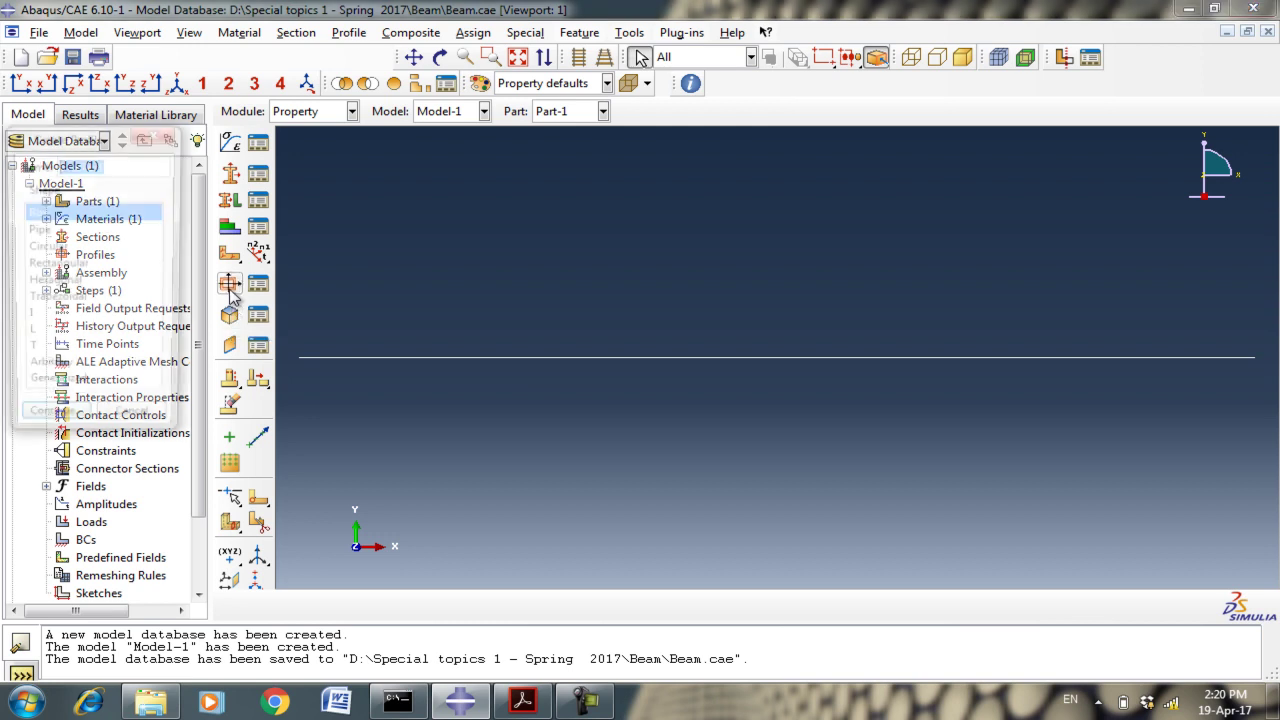
pyautogui.moveTo(105, 135); pyautogui.dragTo(225, 106)
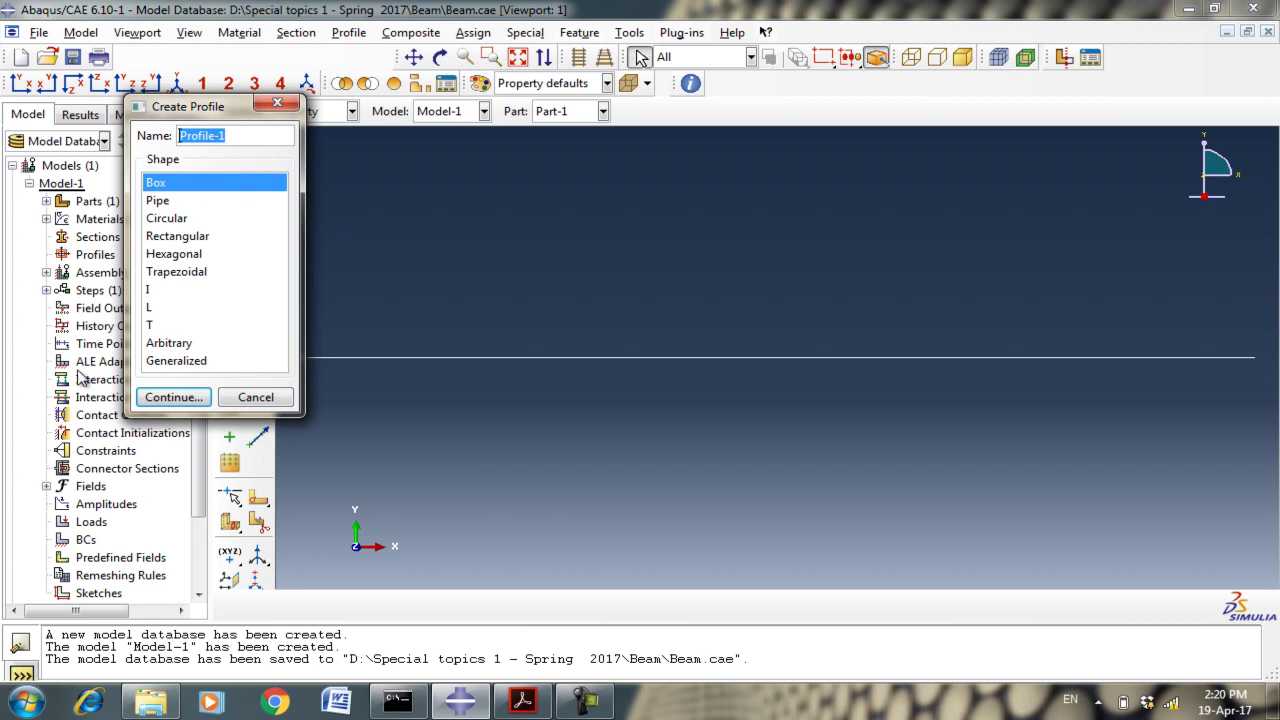
pyautogui.click(172, 399)
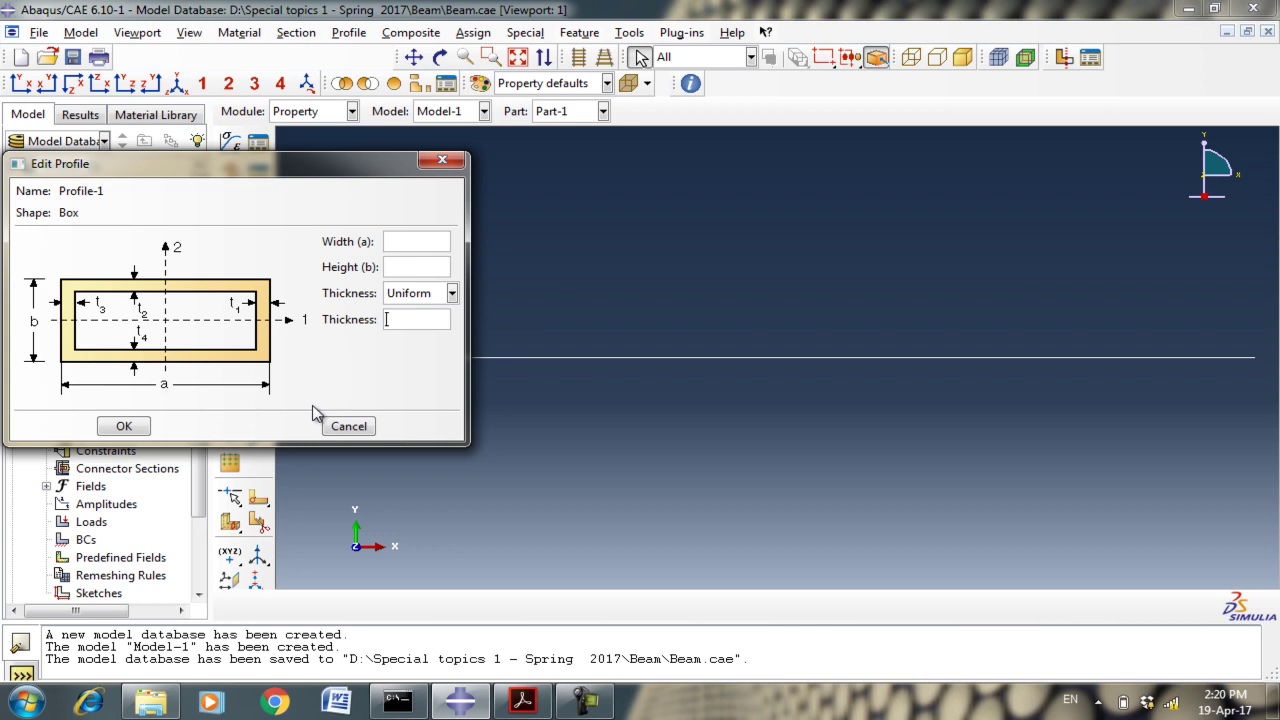
pyautogui.click(452, 294)
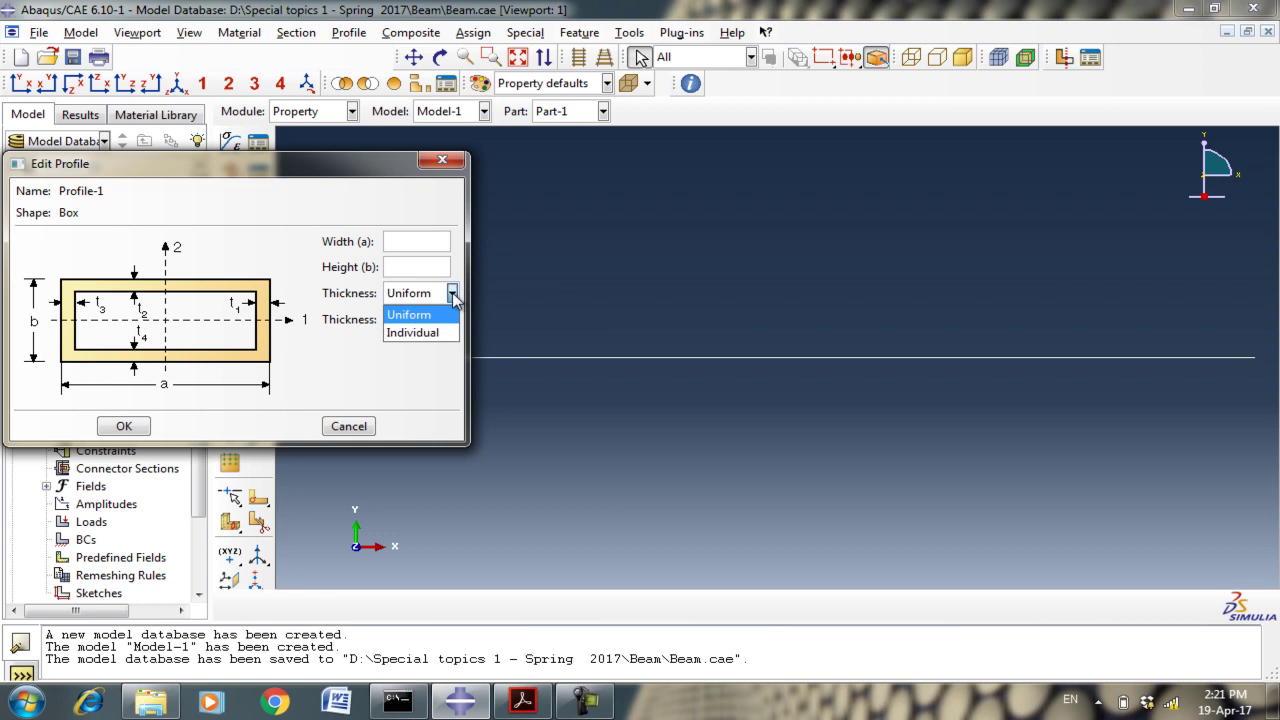
pyautogui.click(453, 294)
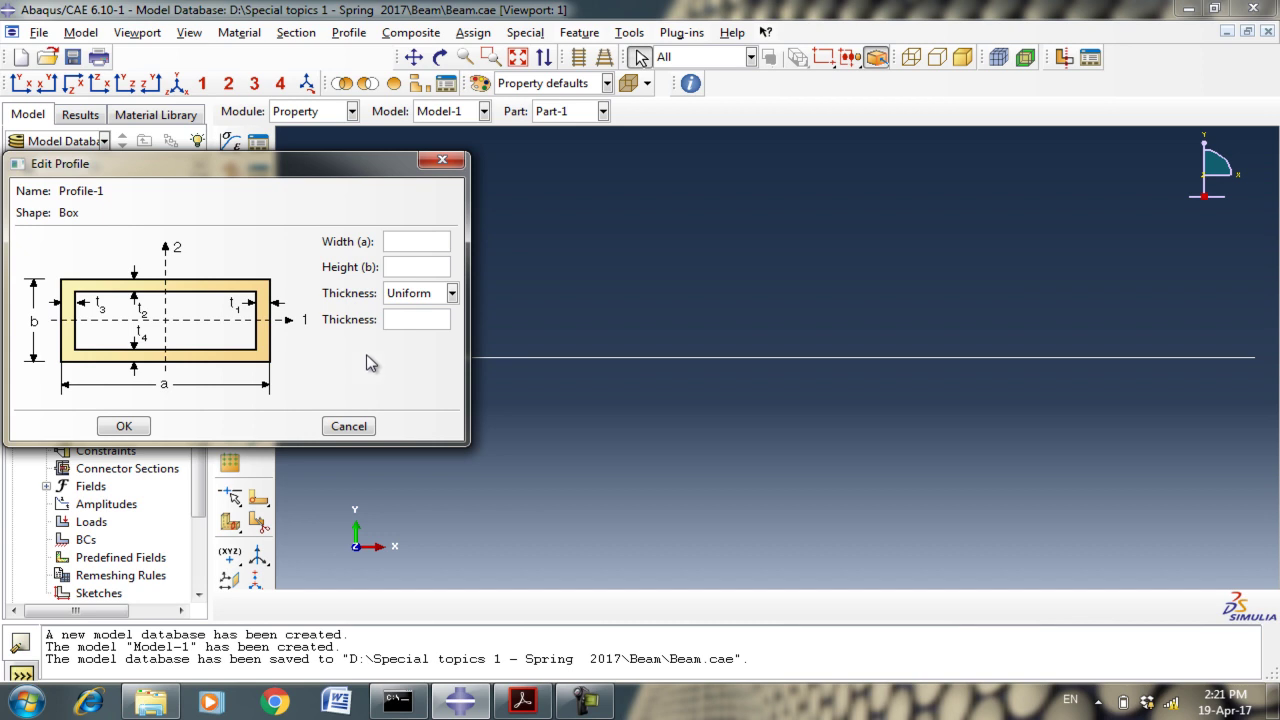
pyautogui.click(407, 320)
pyautogui.click(346, 428)
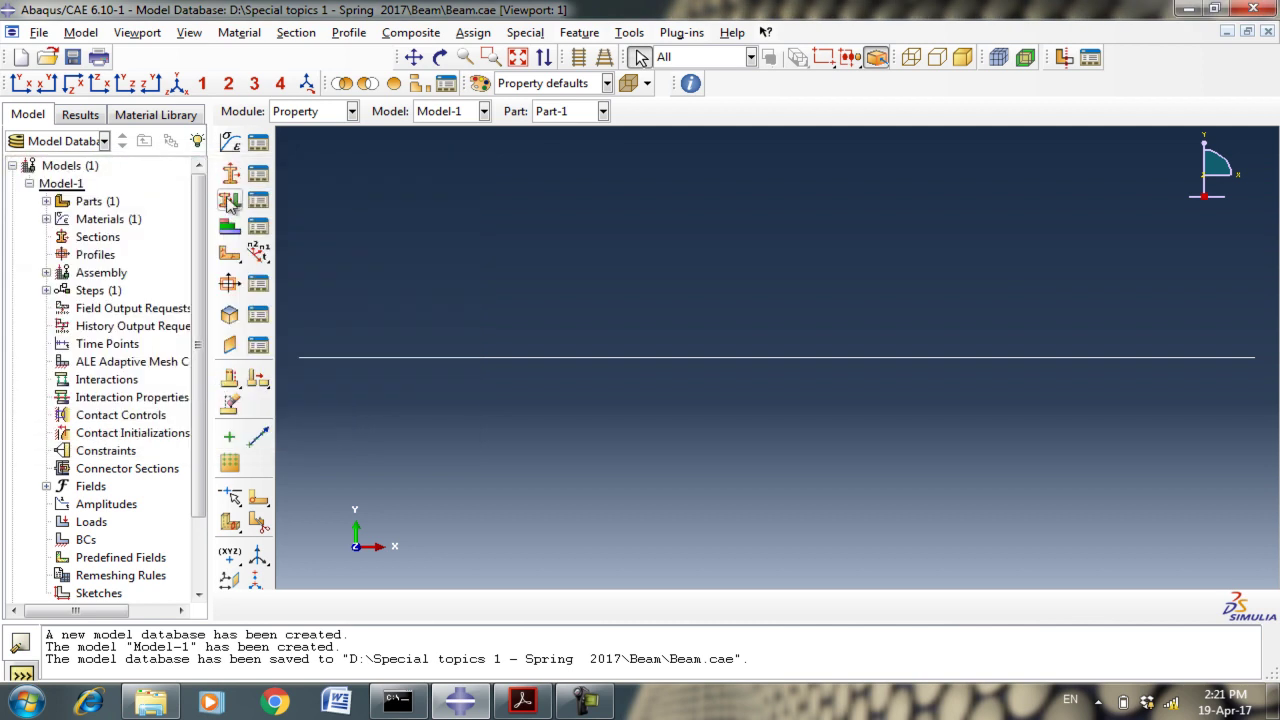
# Examine the dimensions that define a rectangular profile, and close its definition without creating it.
pyautogui.click(232, 290)
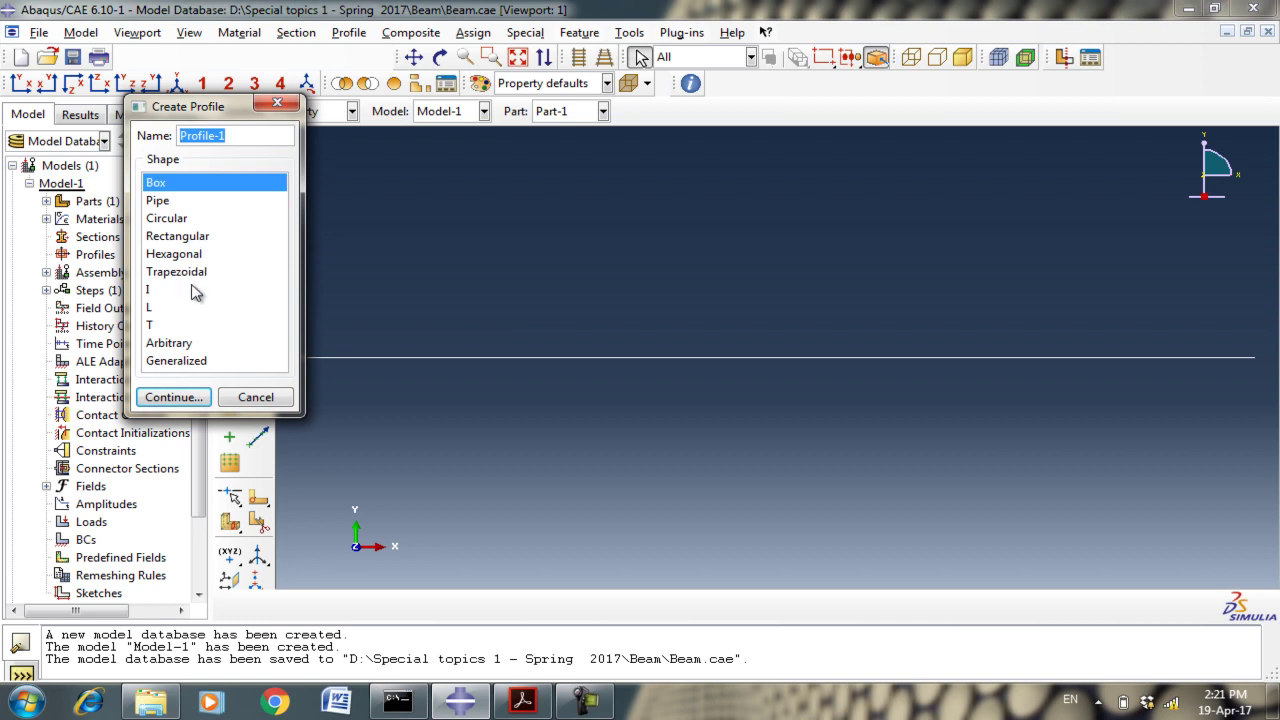
pyautogui.click(192, 243)
pyautogui.click(176, 398)
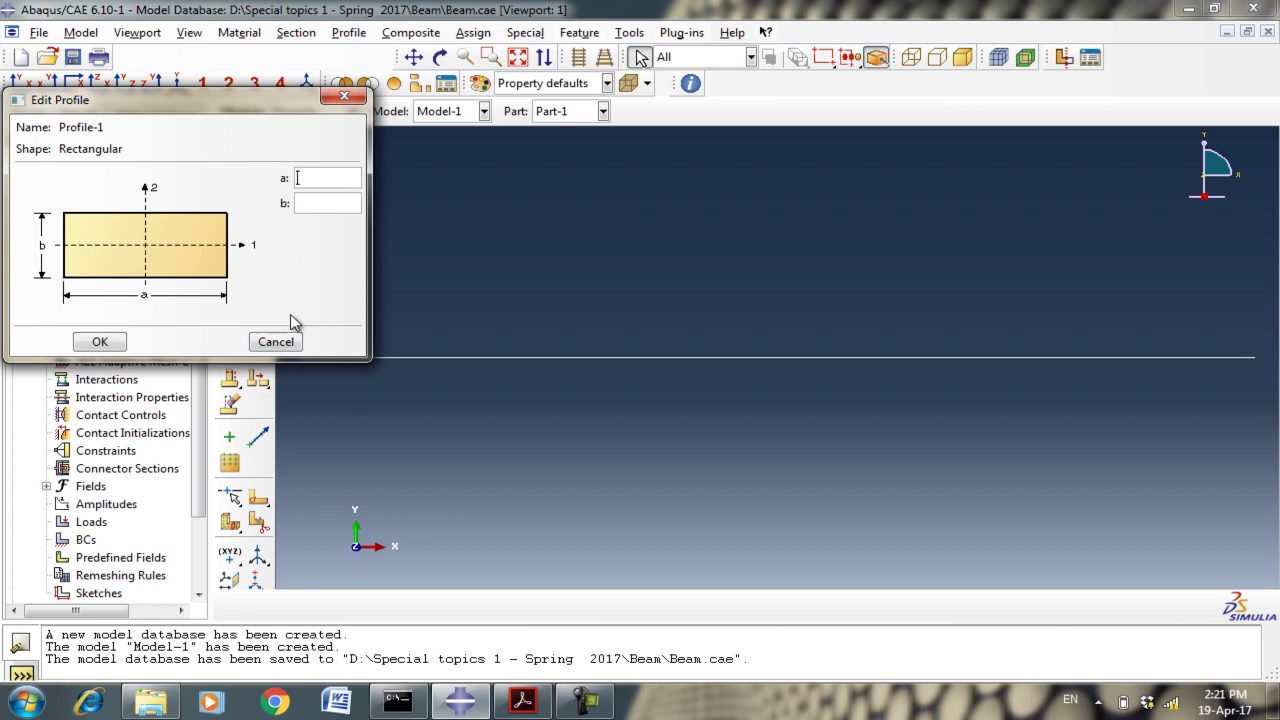
pyautogui.click(276, 341)
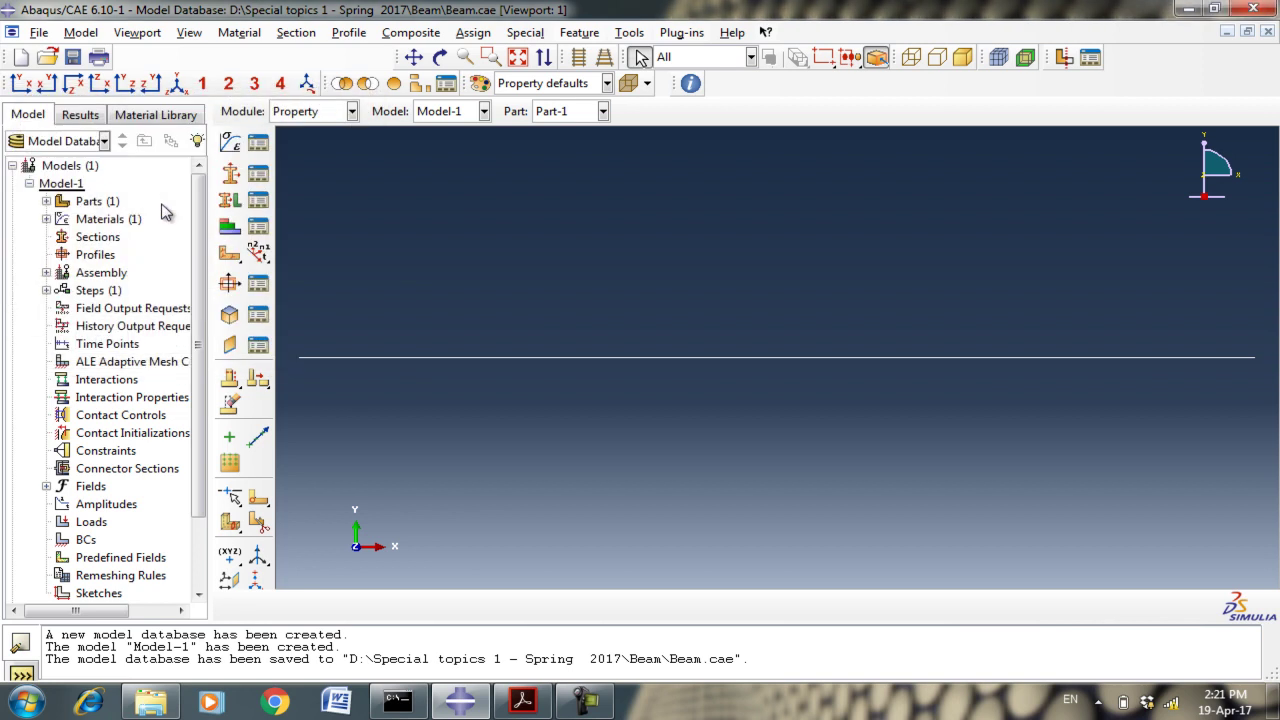
# Go through the I, trapezoidal, L and rectangular profile shapes and review the box profile's definition again without creating it.
pyautogui.click(236, 286)
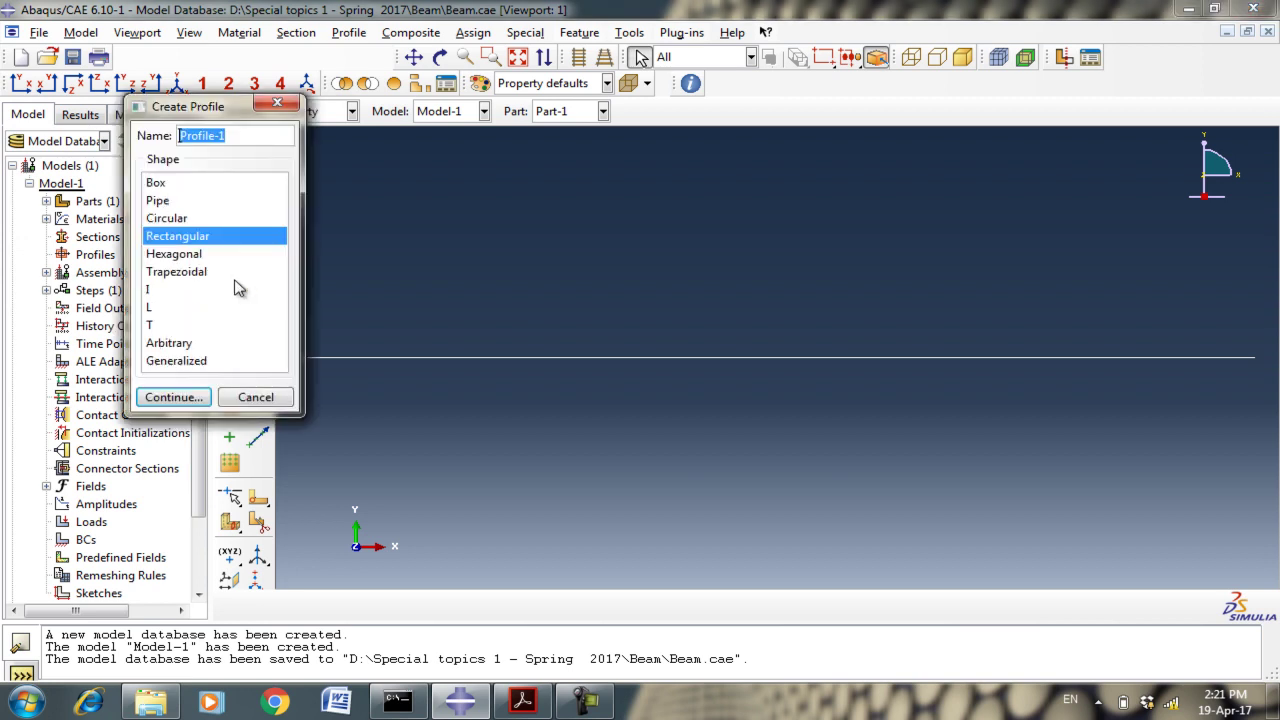
pyautogui.click(162, 291)
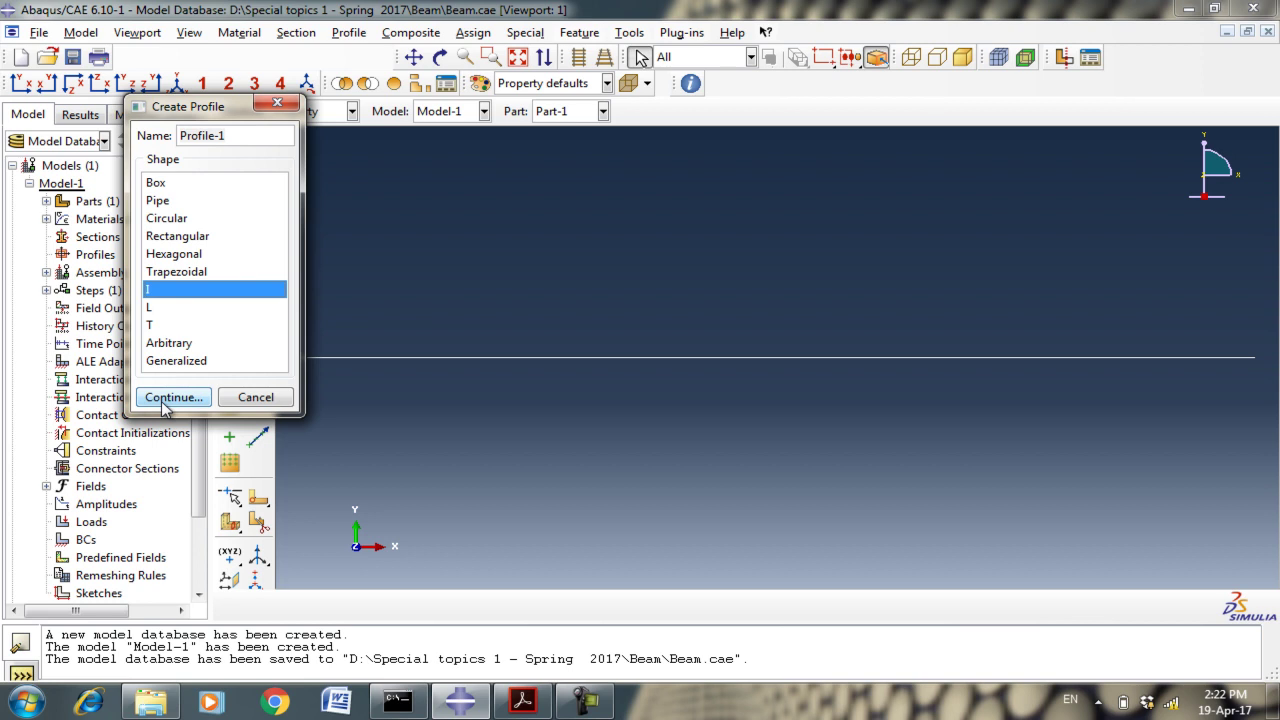
pyautogui.click(195, 275)
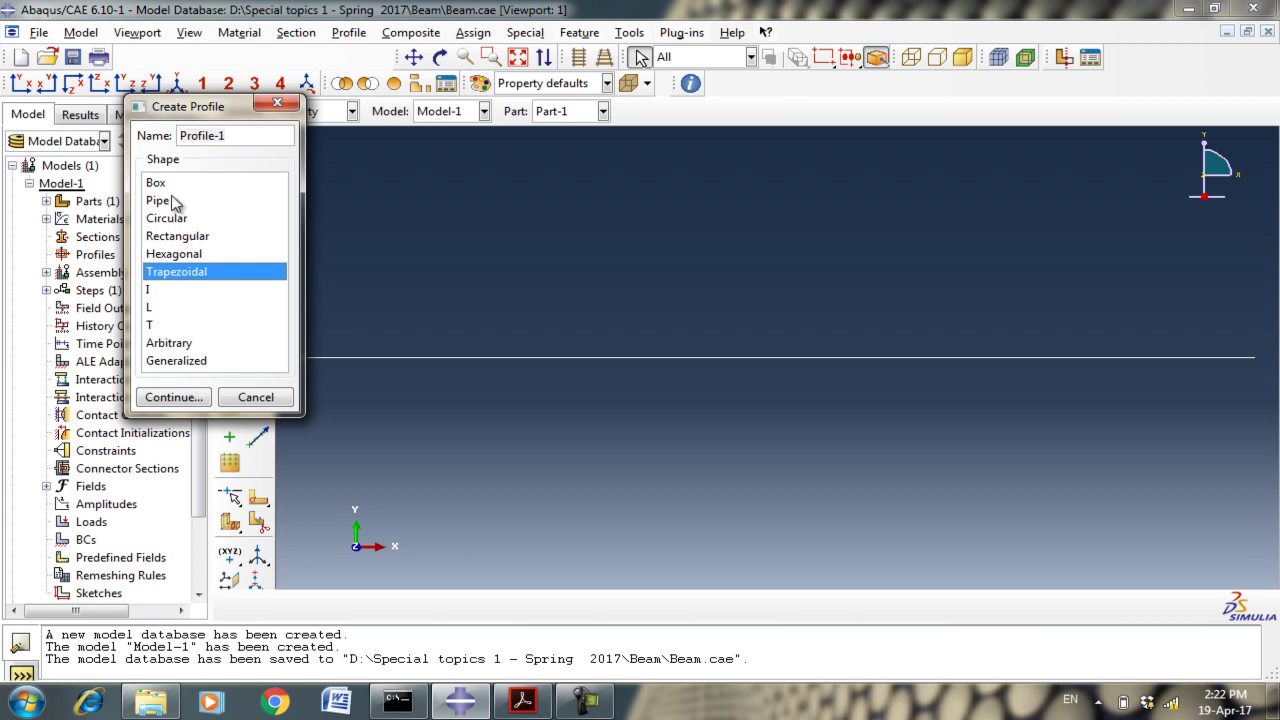
pyautogui.click(155, 292)
pyautogui.click(162, 309)
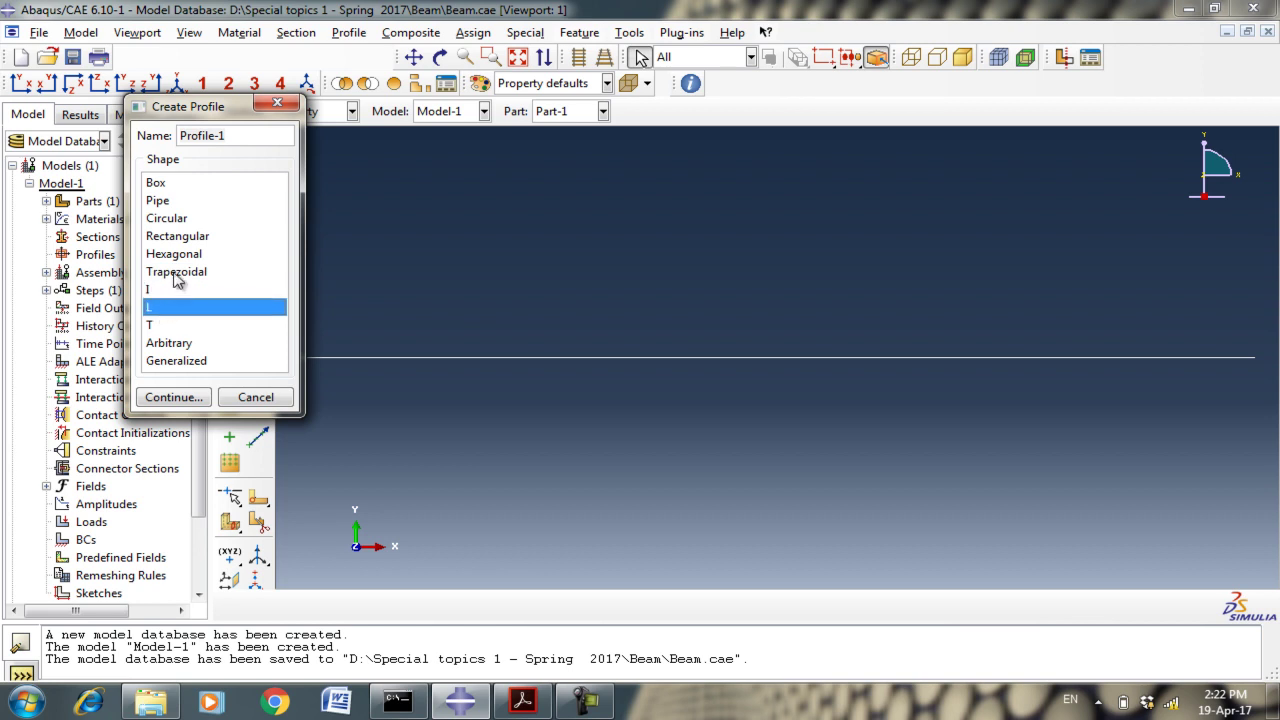
pyautogui.click(175, 272)
pyautogui.click(168, 237)
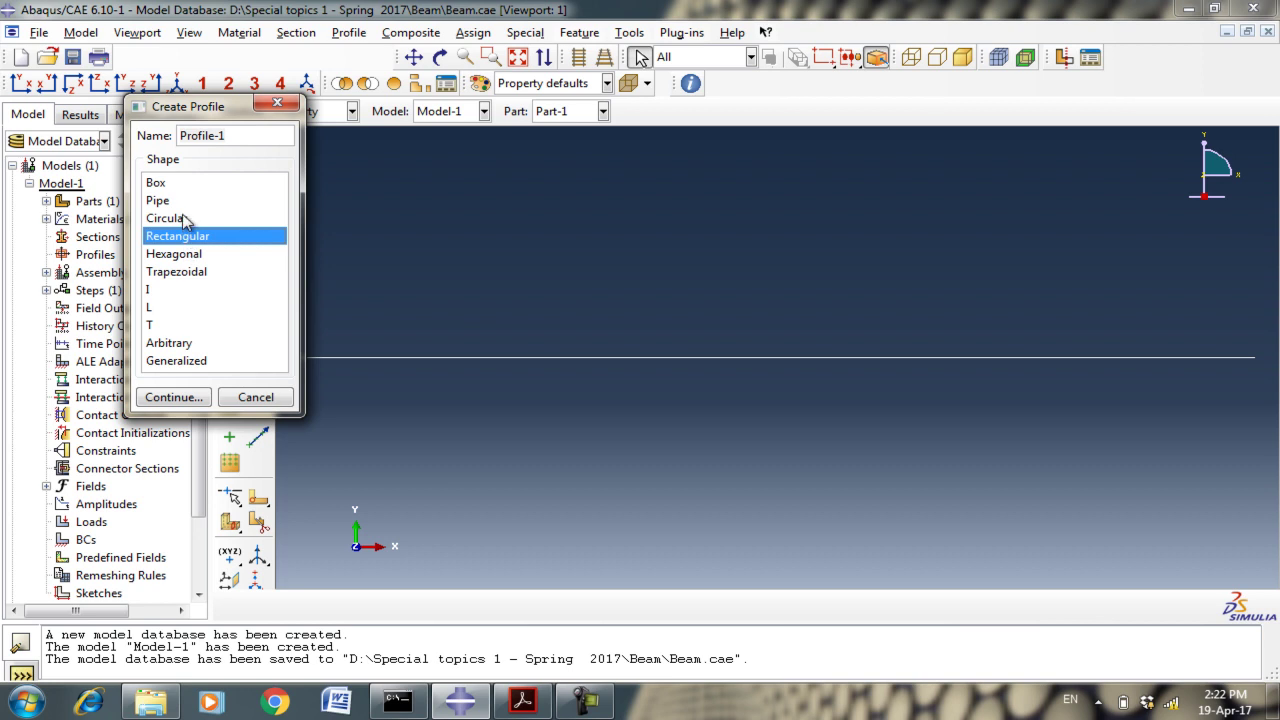
pyautogui.click(176, 184)
pyautogui.click(176, 398)
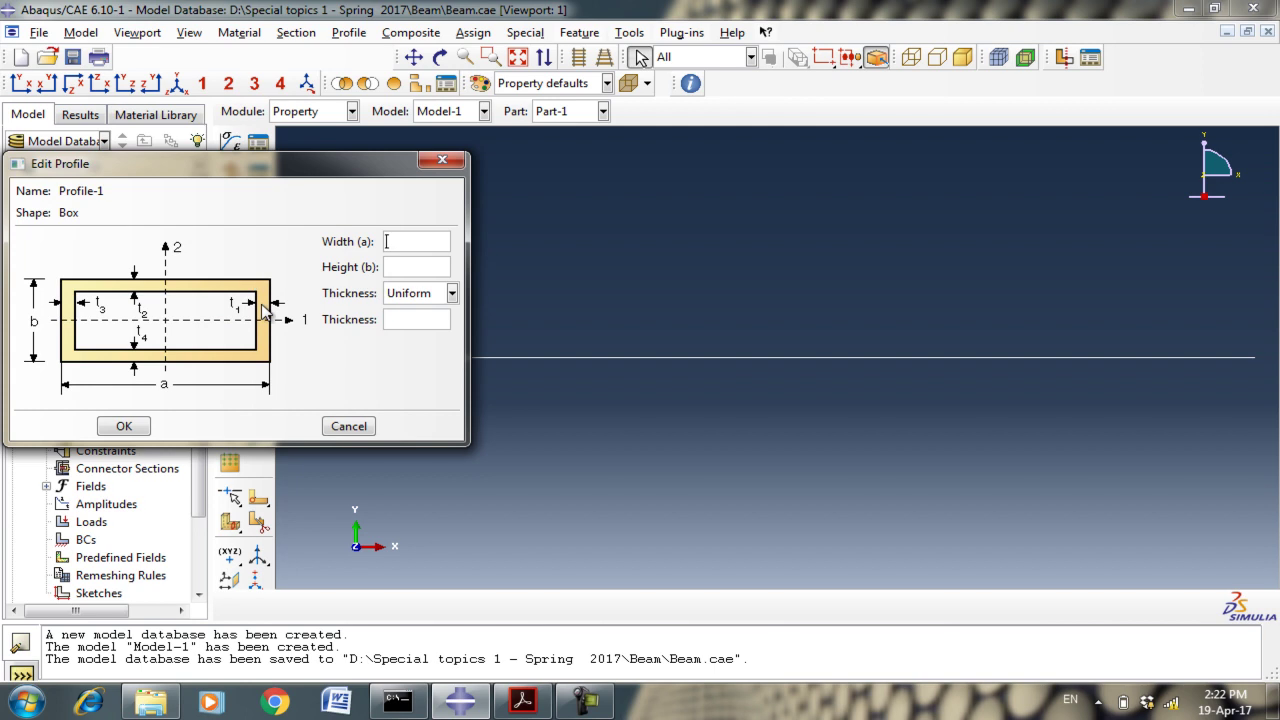
pyautogui.click(348, 426)
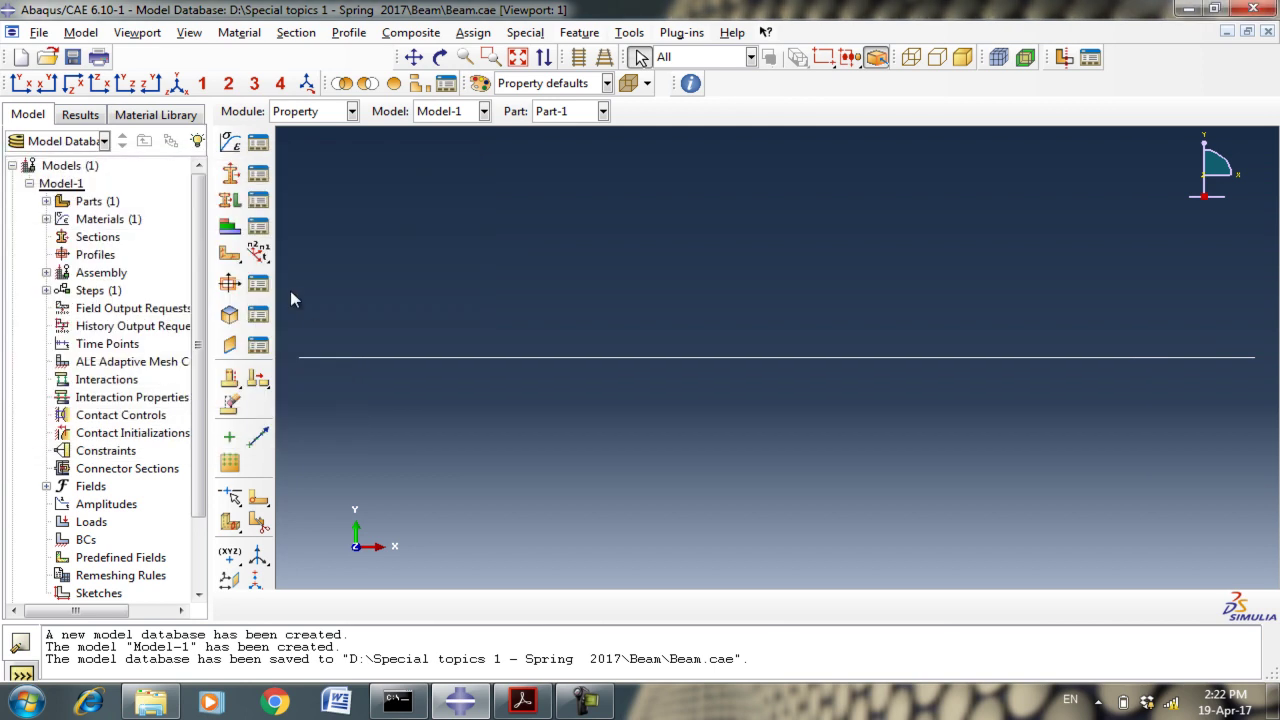
# Examine the point coordinates and segment thicknesses that define an arbitrary profile, and close it without creating it.
pyautogui.click(230, 253)
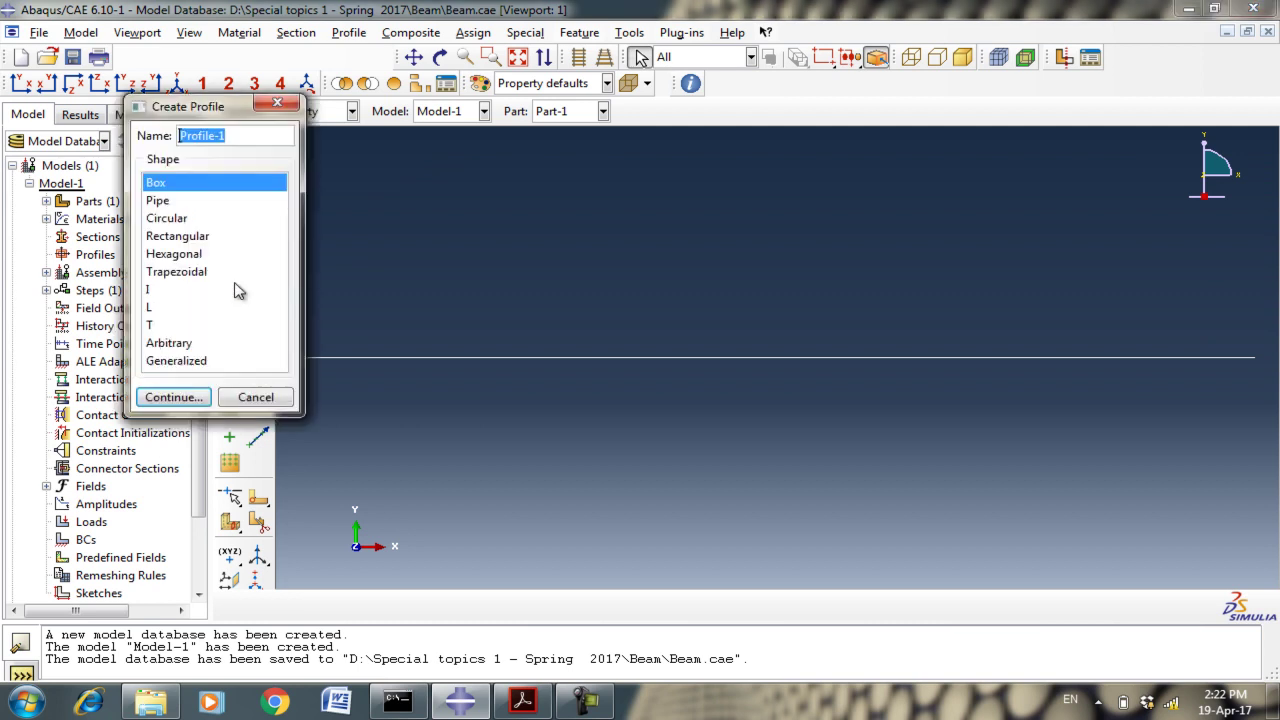
pyautogui.click(192, 343)
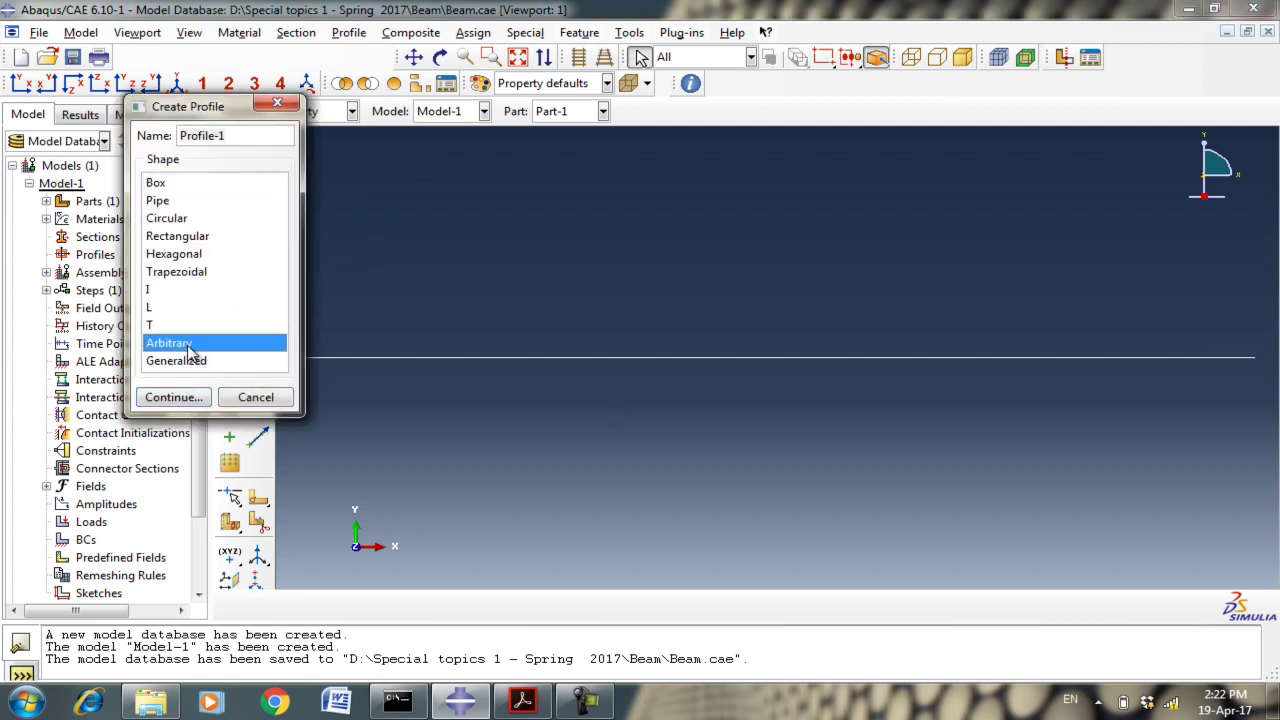
pyautogui.click(175, 398)
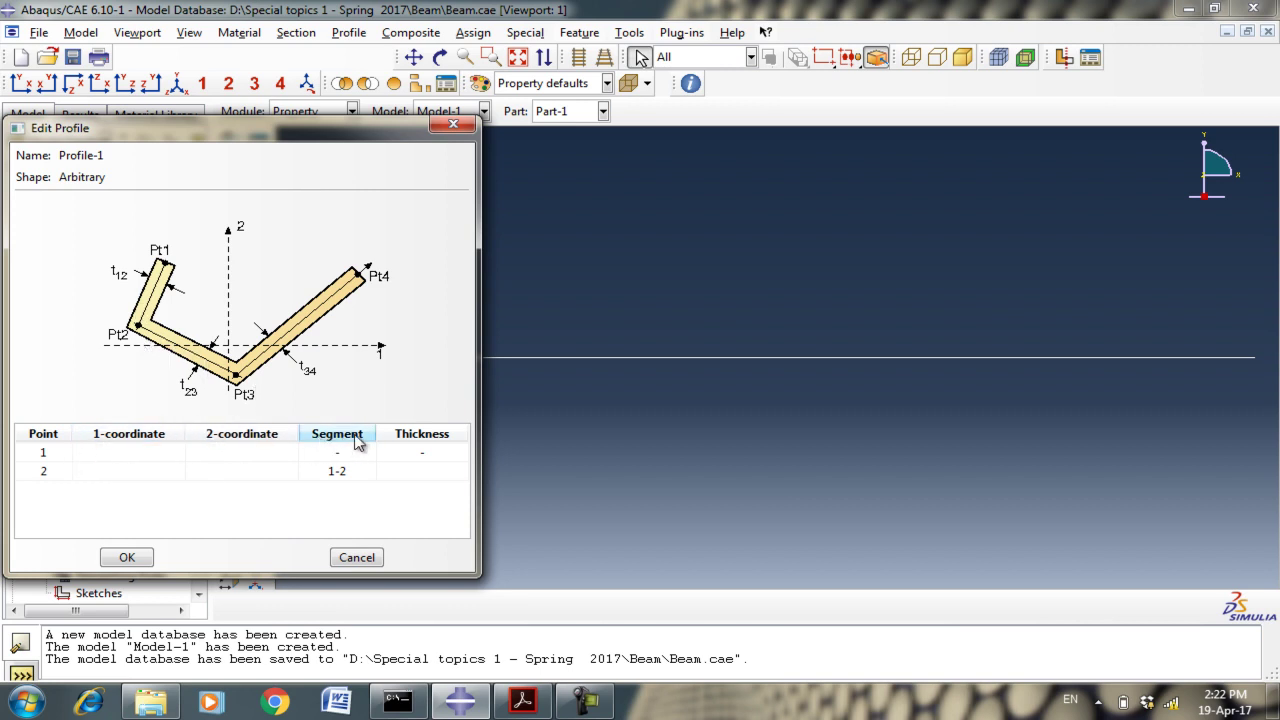
pyautogui.click(357, 558)
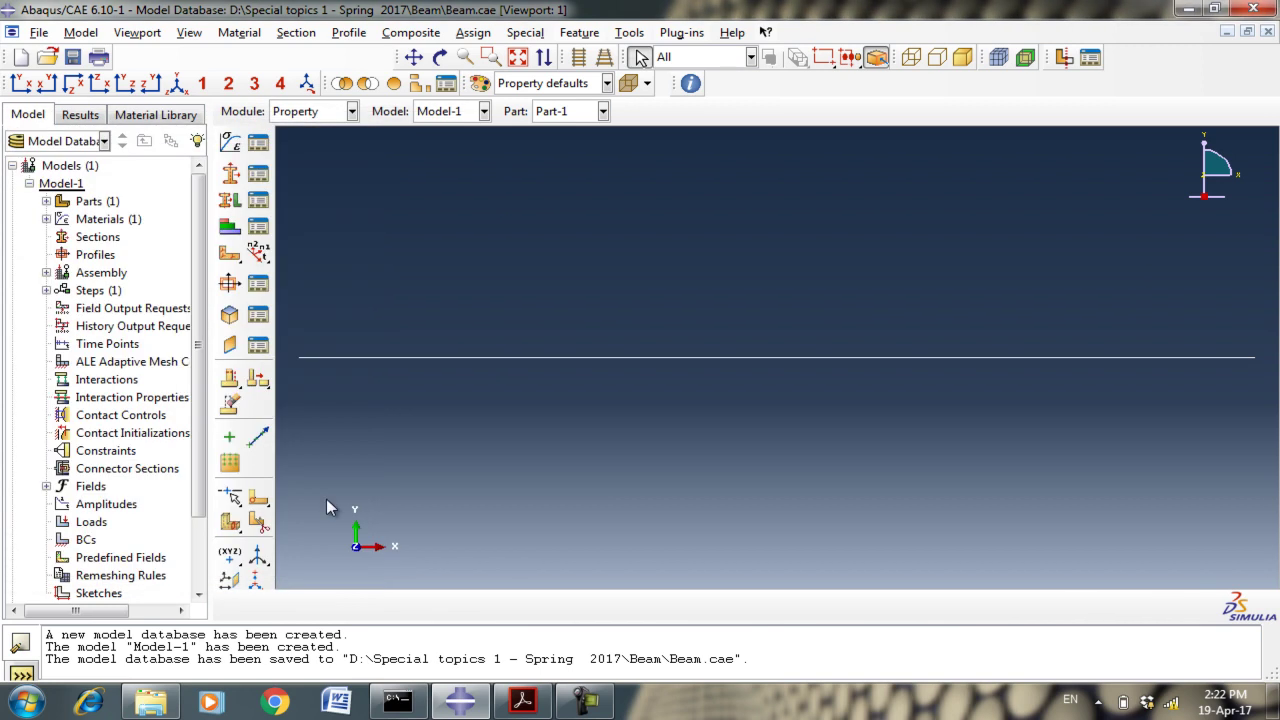
# Examine the area, inertia and open-section properties that define a generalized profile, and close it without creating it.
pyautogui.click(228, 285)
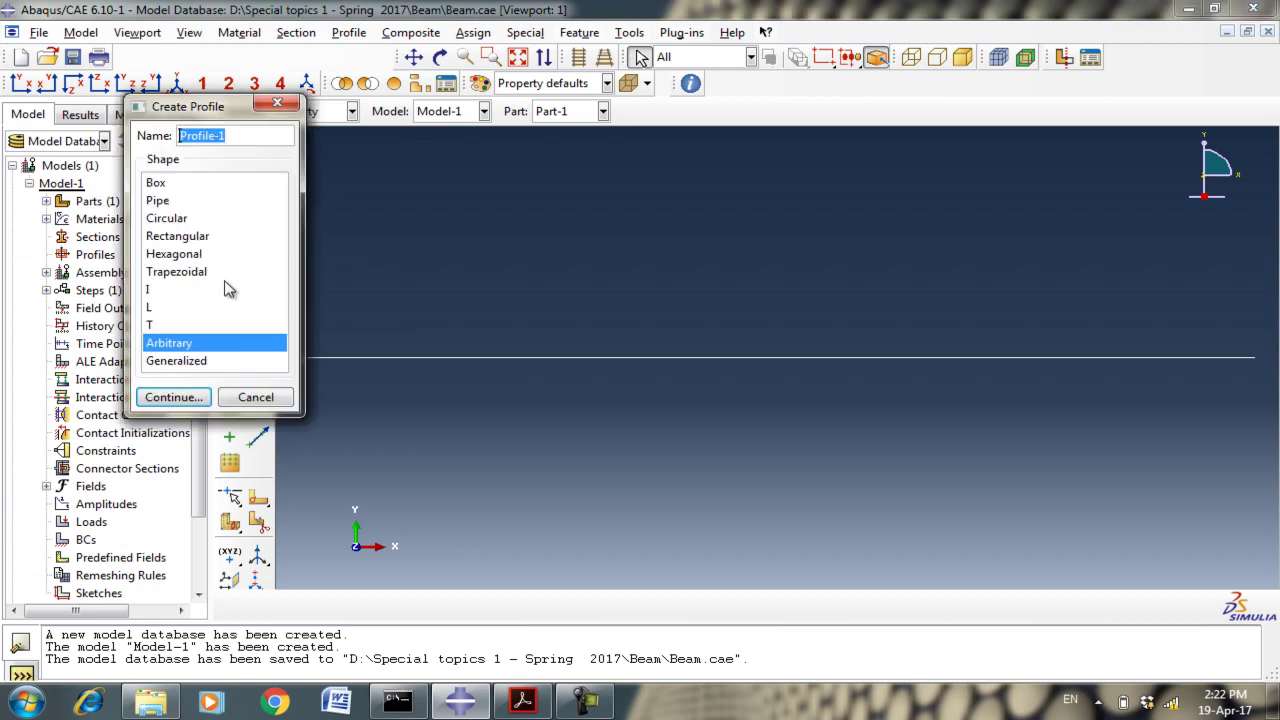
pyautogui.click(190, 361)
pyautogui.click(174, 397)
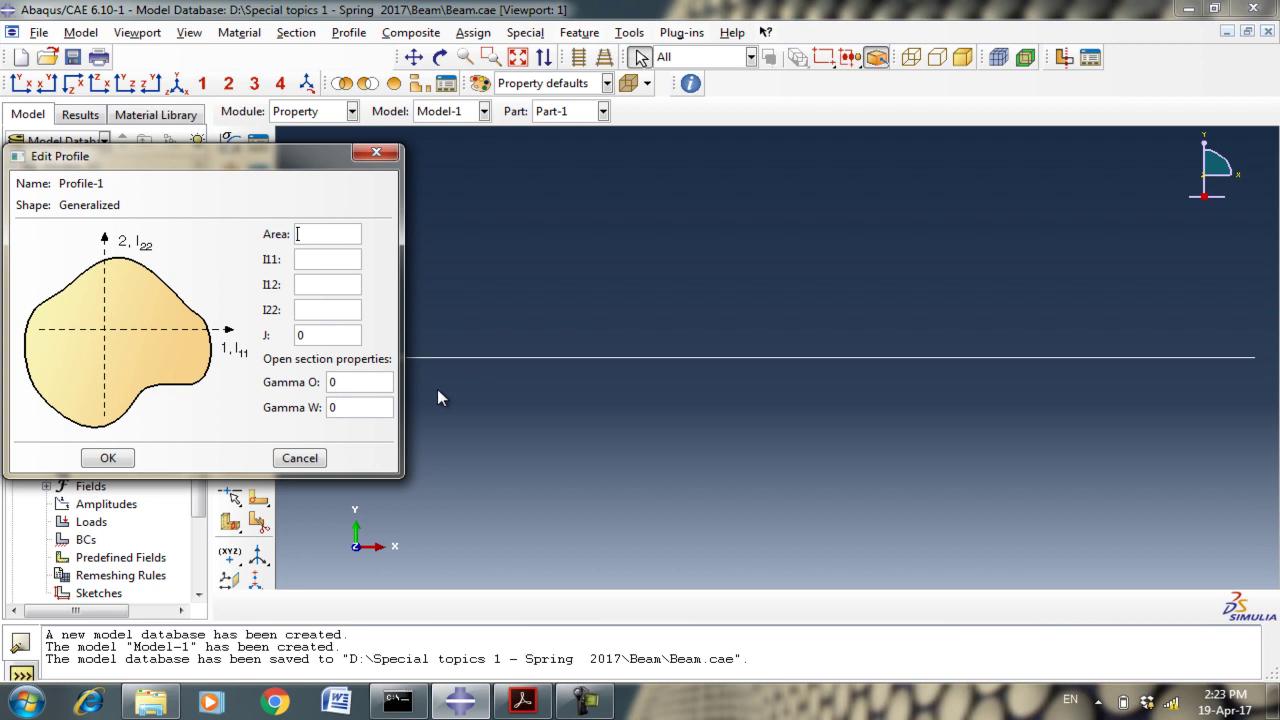
pyautogui.click(290, 459)
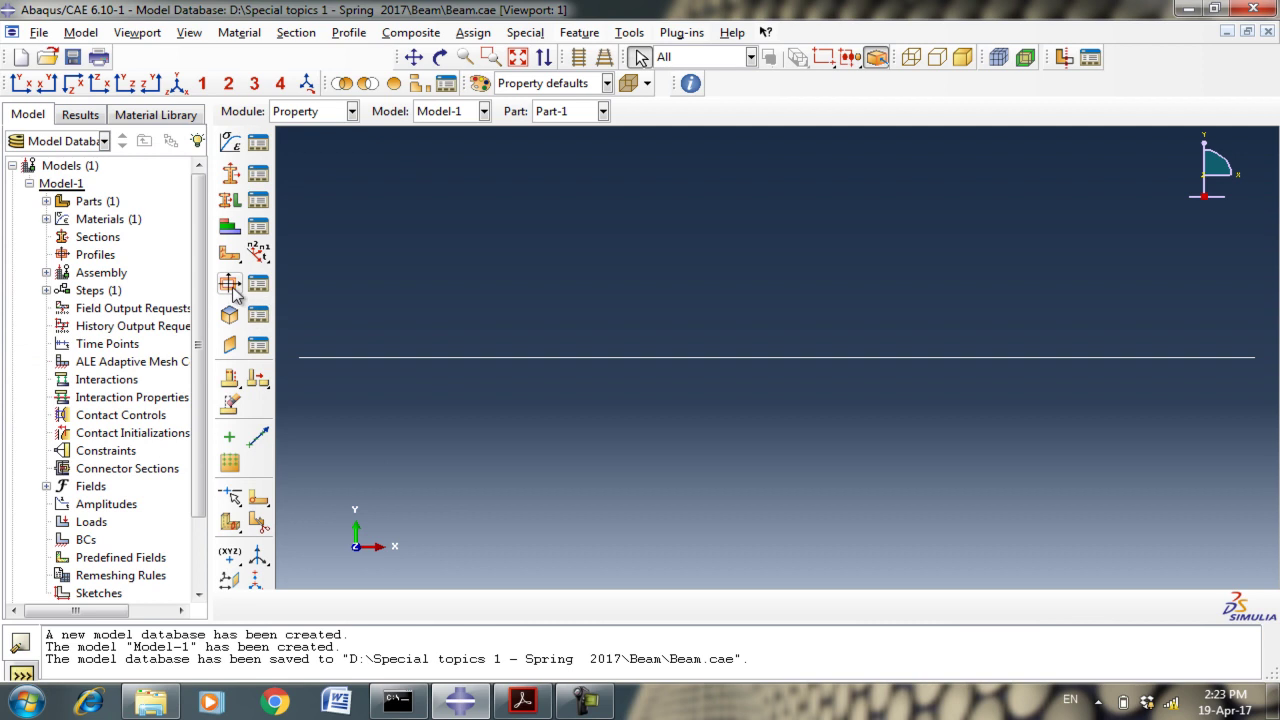
# Start defining an I-shaped profile for the beam and check the cross-section dimensions in the textbook PDF.
pyautogui.click(232, 292)
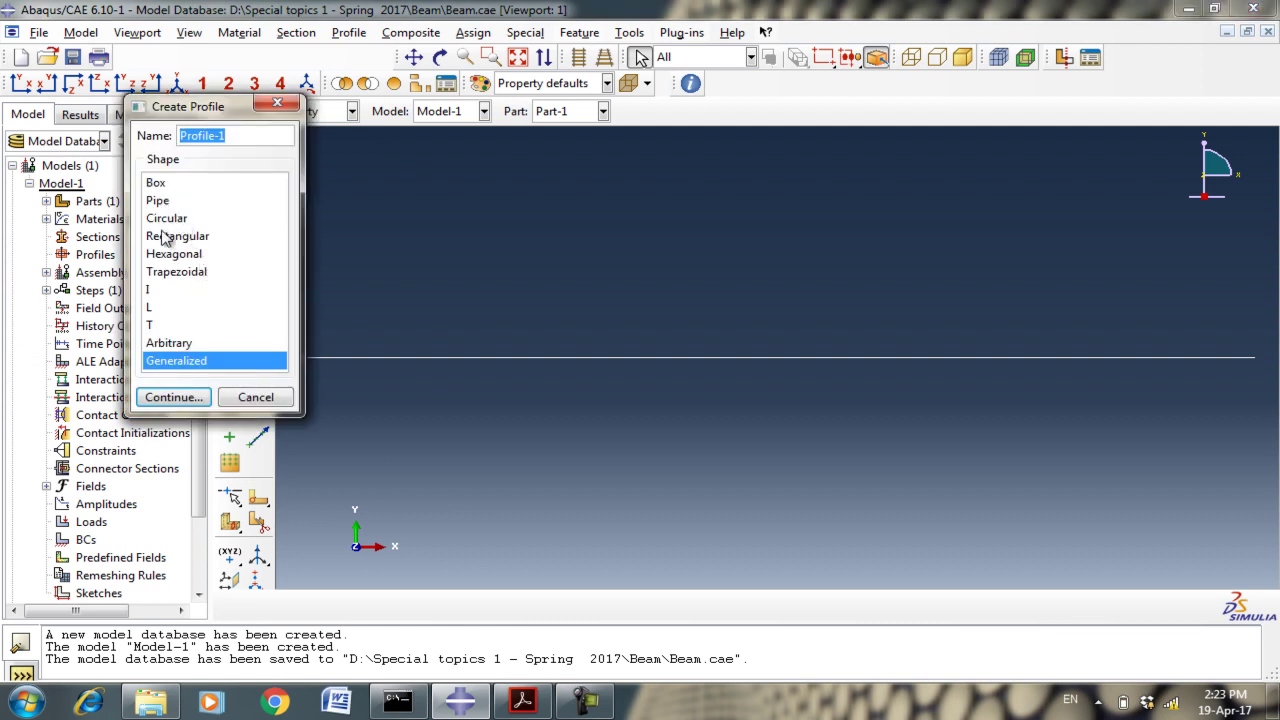
pyautogui.click(165, 292)
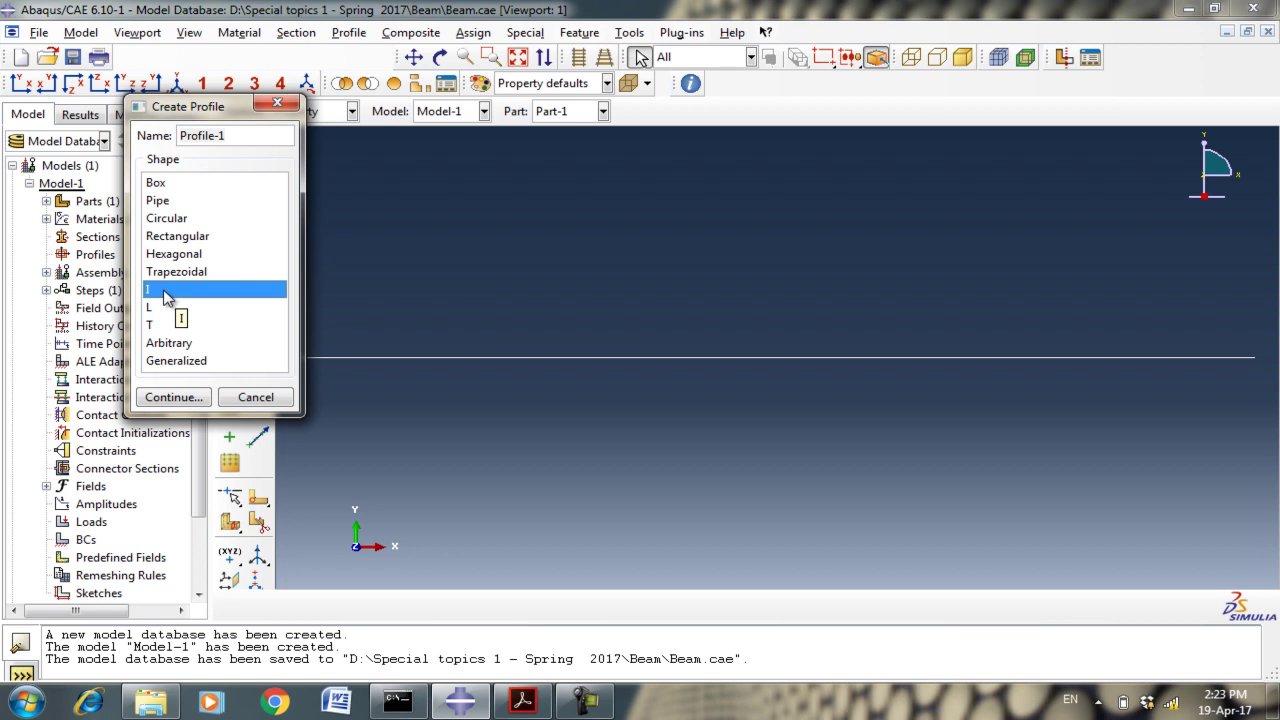
pyautogui.click(186, 398)
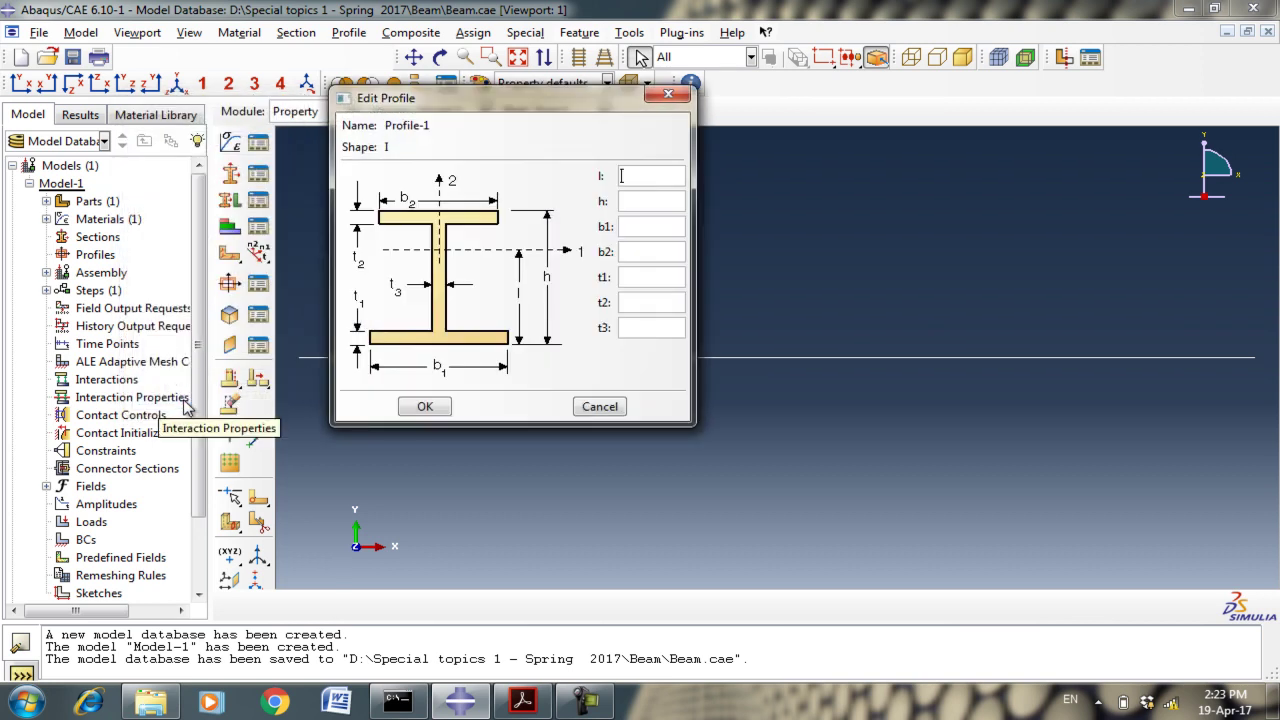
pyautogui.click(522, 703)
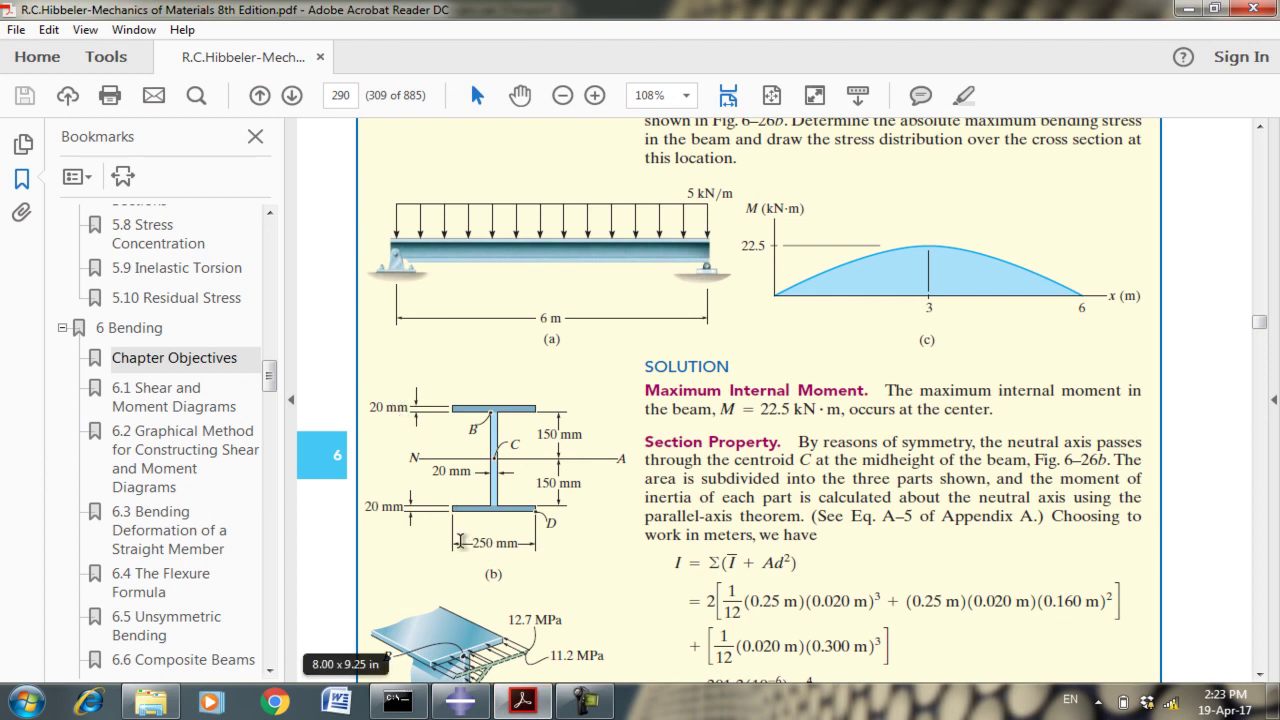
pyautogui.click(476, 709)
pyautogui.click(470, 705)
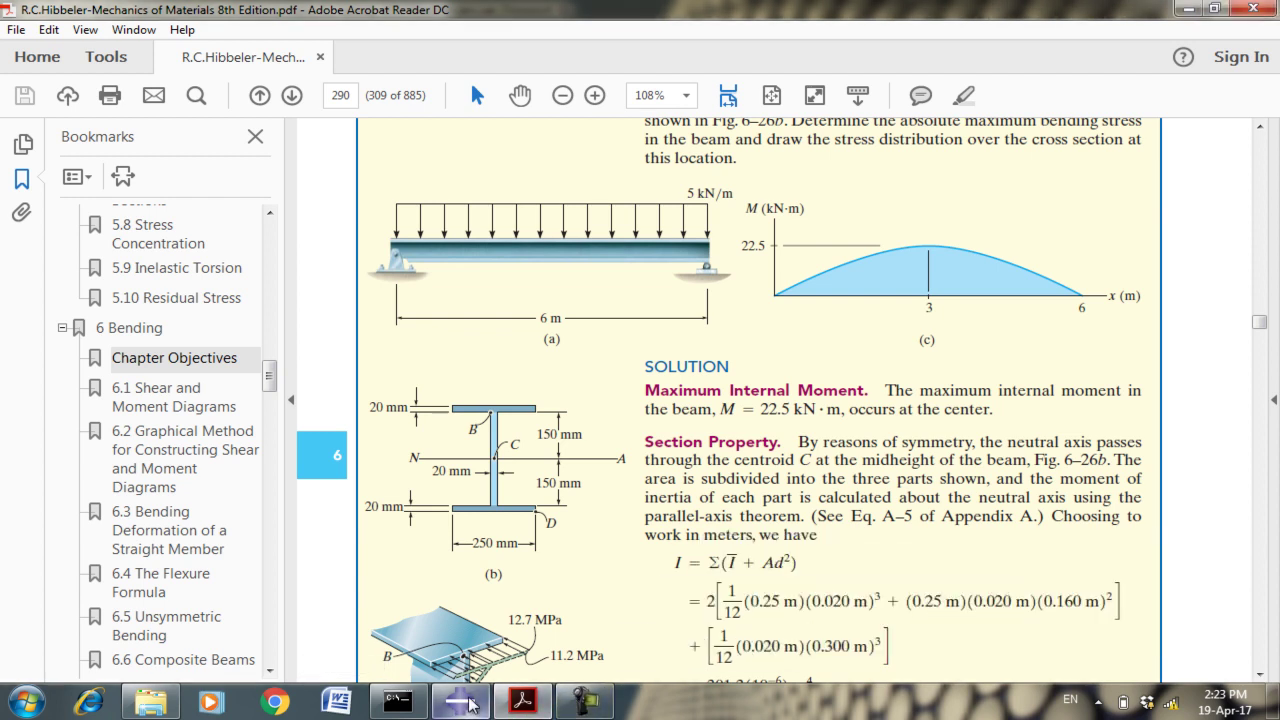
pyautogui.click(470, 705)
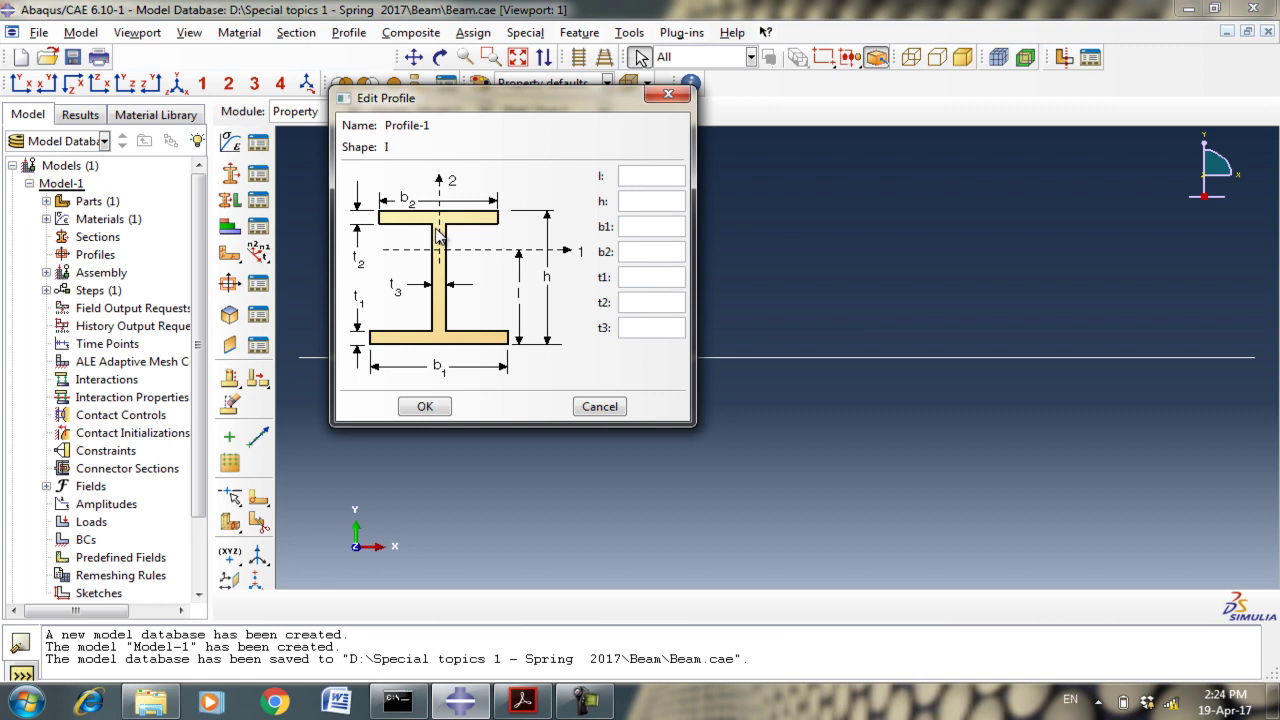
pyautogui.write('0.25')
pyautogui.doubleClick(632, 178)
pyautogui.moveTo(632, 178); pyautogui.dragTo(620, 190)
pyautogui.click(638, 227)
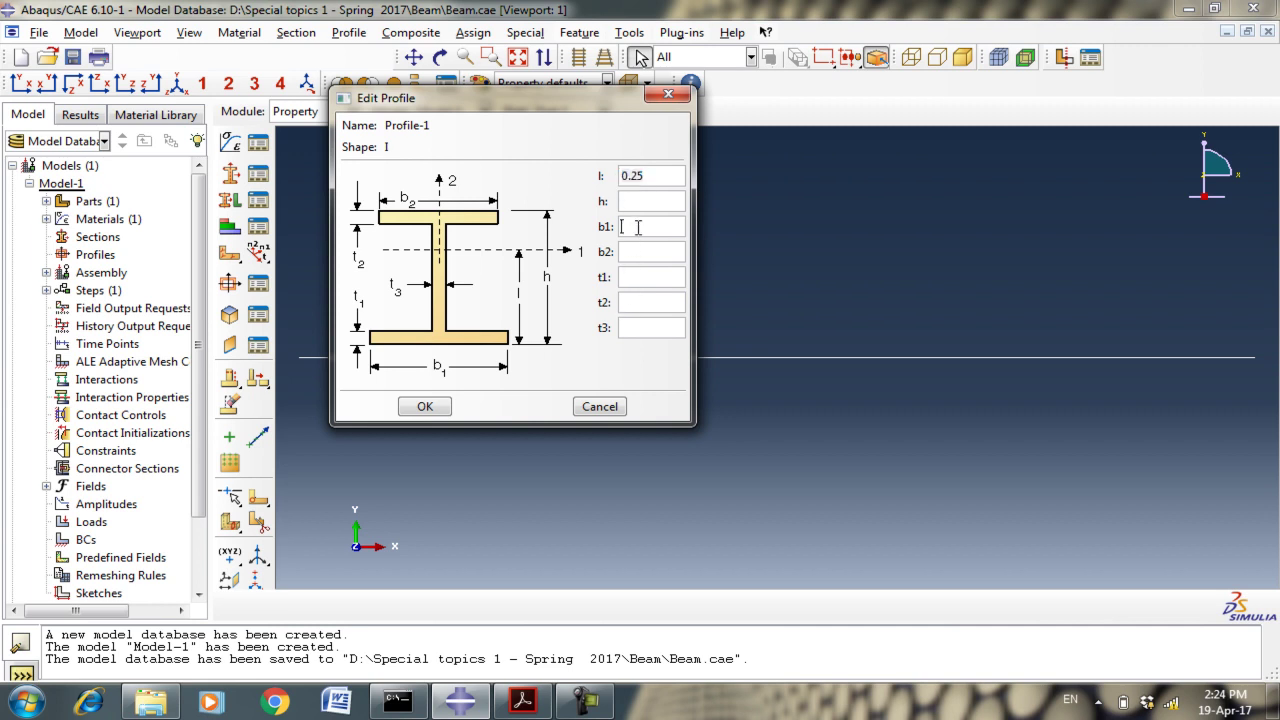
pyautogui.doubleClick(650, 174)
pyautogui.press('BackSpace')
# Set both flange widths of the I profile, b1 and b2, to .25.
pyautogui.click(645, 224)
pyautogui.write('.25')
pyautogui.click(645, 255)
pyautogui.write('.25')
# Consult the textbook's section figure and set the I profile's centroid distance l to .17 and its overall height h to .34.
pyautogui.click(525, 703)
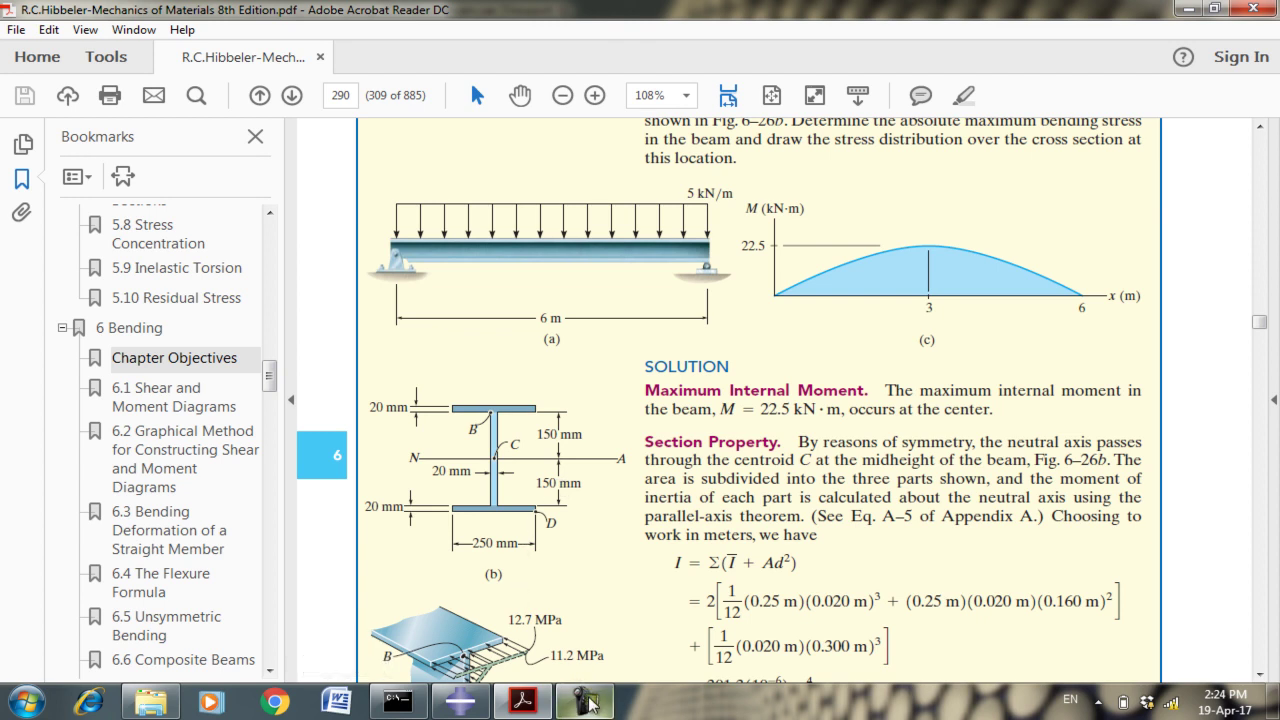
pyautogui.click(462, 702)
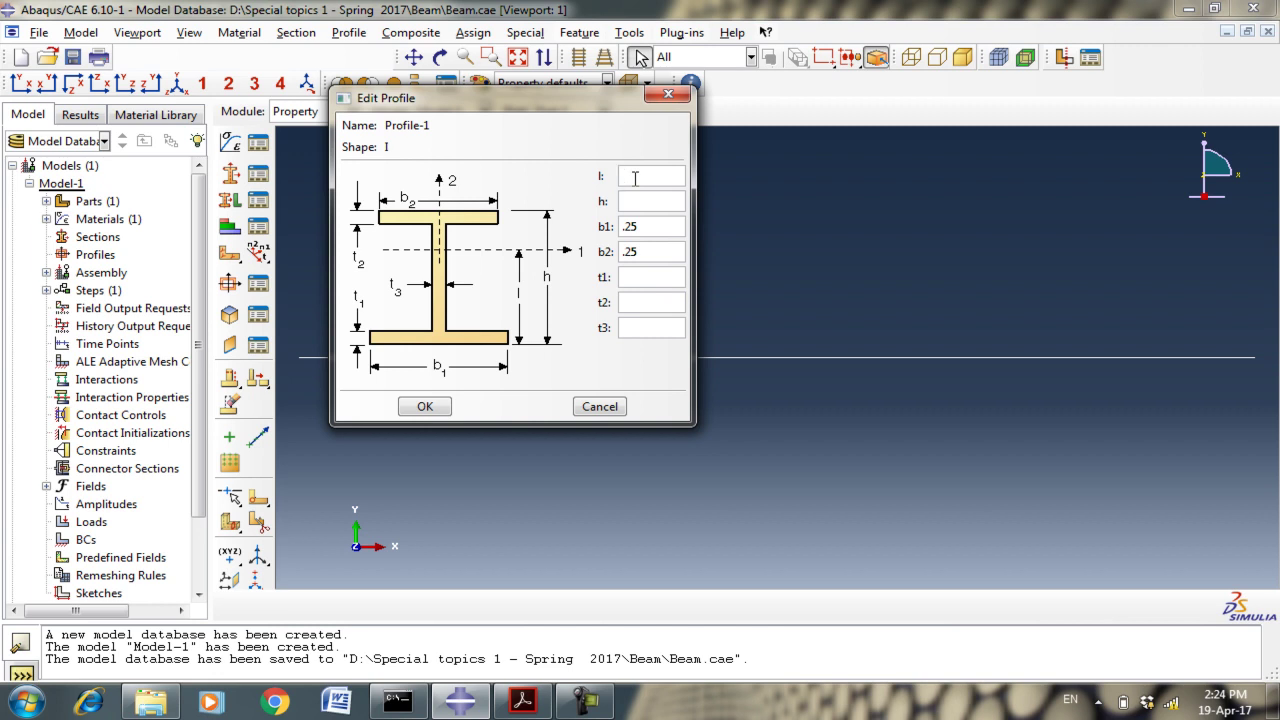
pyautogui.write('.17')
pyautogui.click(623, 201)
pyautogui.write('.24')
# Check the flange thicknesses in the textbook figure and set the I profile's t1 and t2 to .02.
pyautogui.click(506, 712)
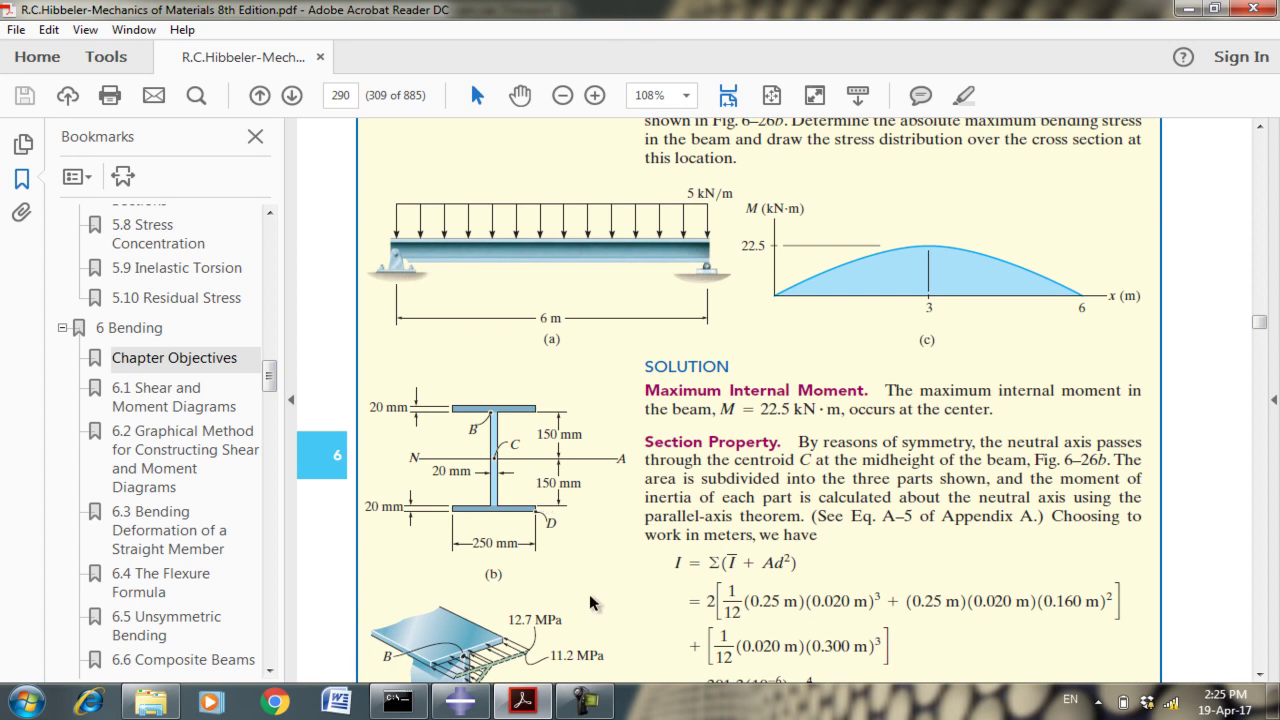
pyautogui.click(460, 703)
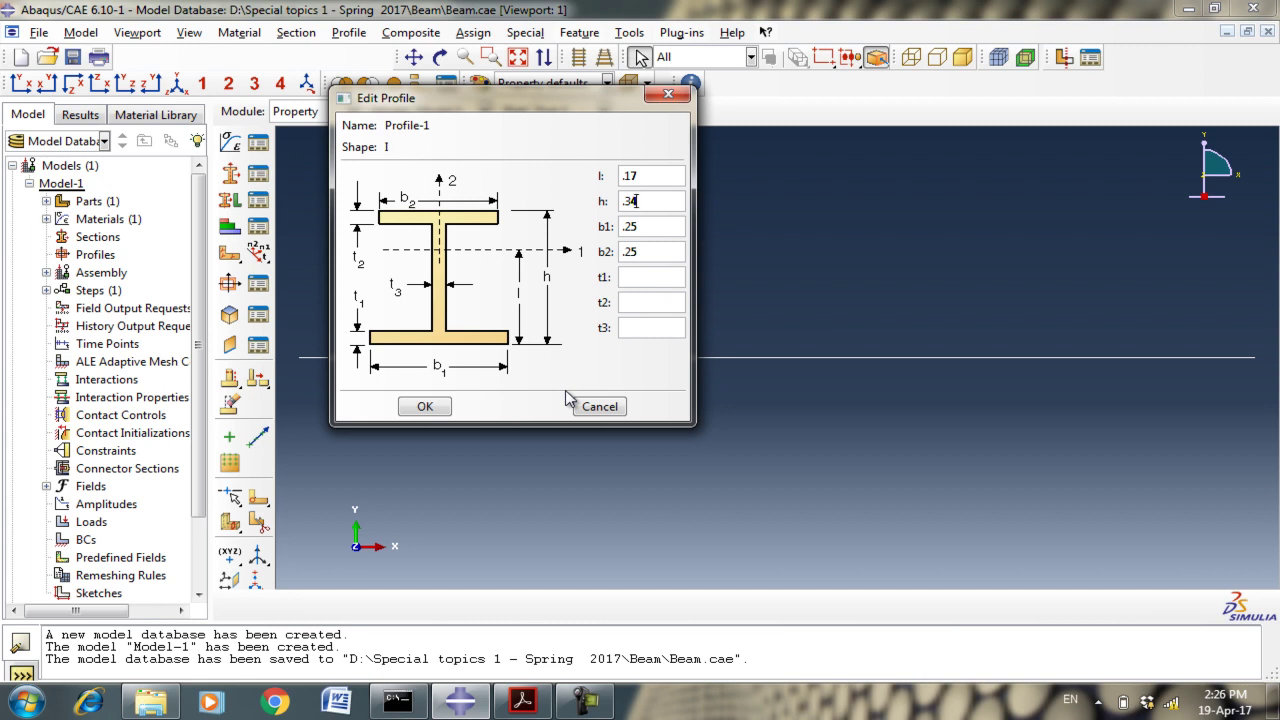
pyautogui.click(645, 280)
pyautogui.write('.02')
pyautogui.click(643, 304)
pyautogui.write('.02')
# Check the web thickness in the textbook figure, set the I profile's t3 to .02 and create the profile.
pyautogui.click(630, 328)
pyautogui.click(522, 701)
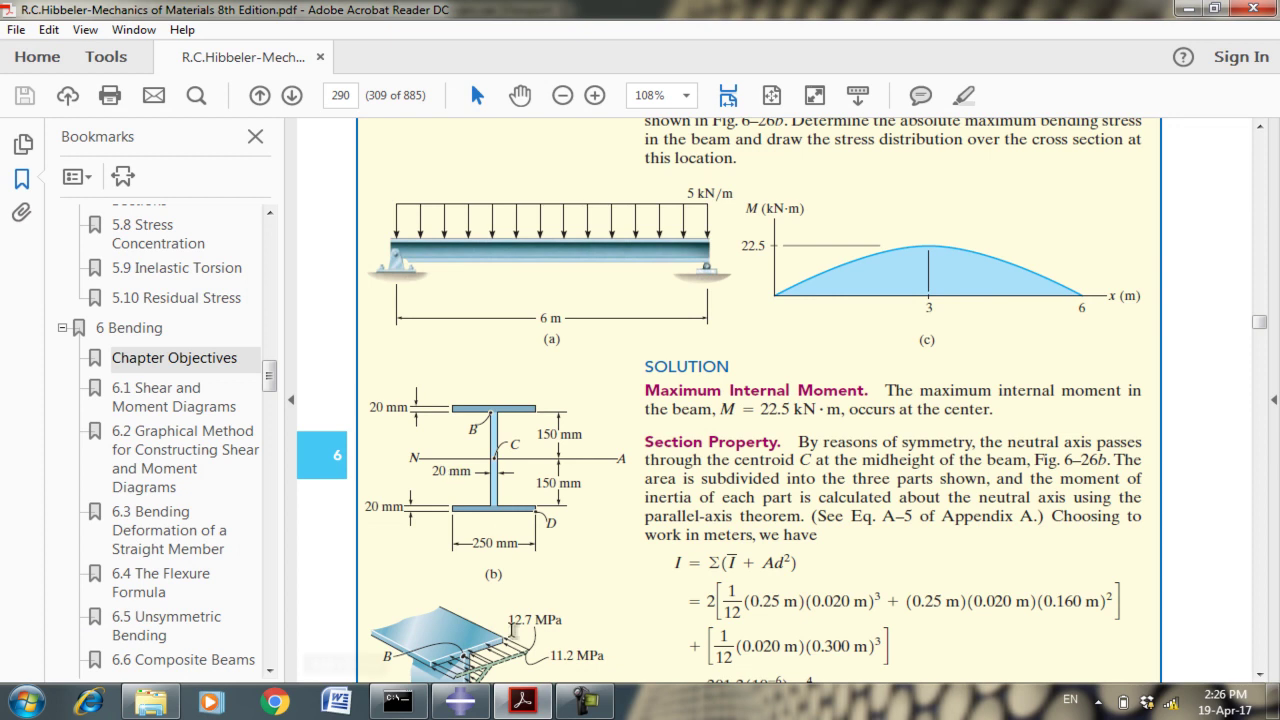
pyautogui.click(455, 704)
pyautogui.write('.02')
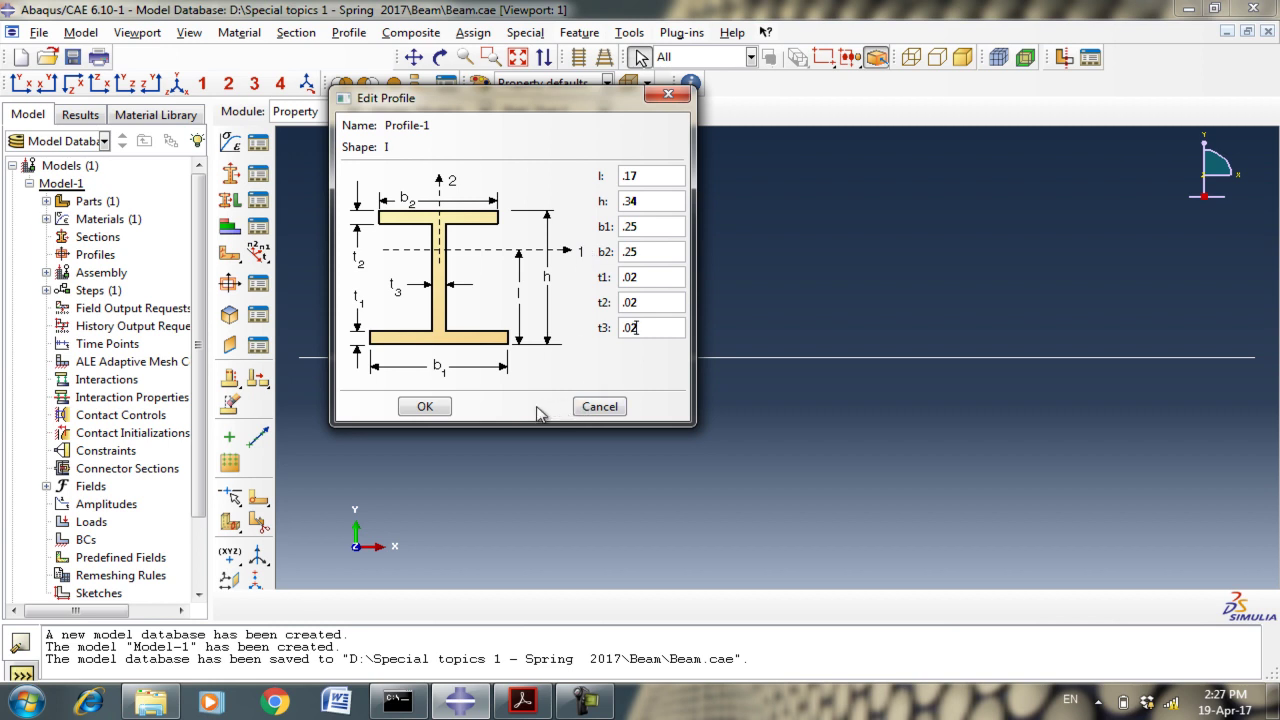
pyautogui.click(426, 407)
pyautogui.click(428, 410)
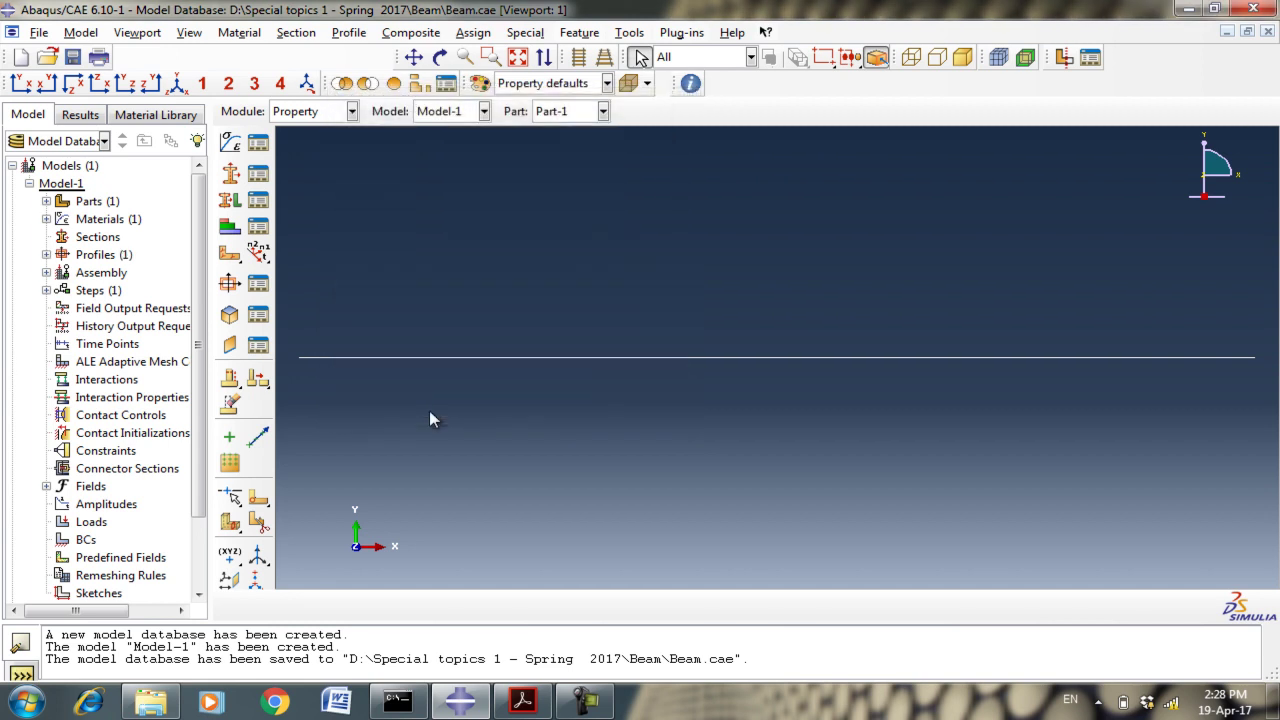
# Create the beam section Section-1 with Profile-1 and the existing steel material, integrated during analysis.
pyautogui.click(236, 177)
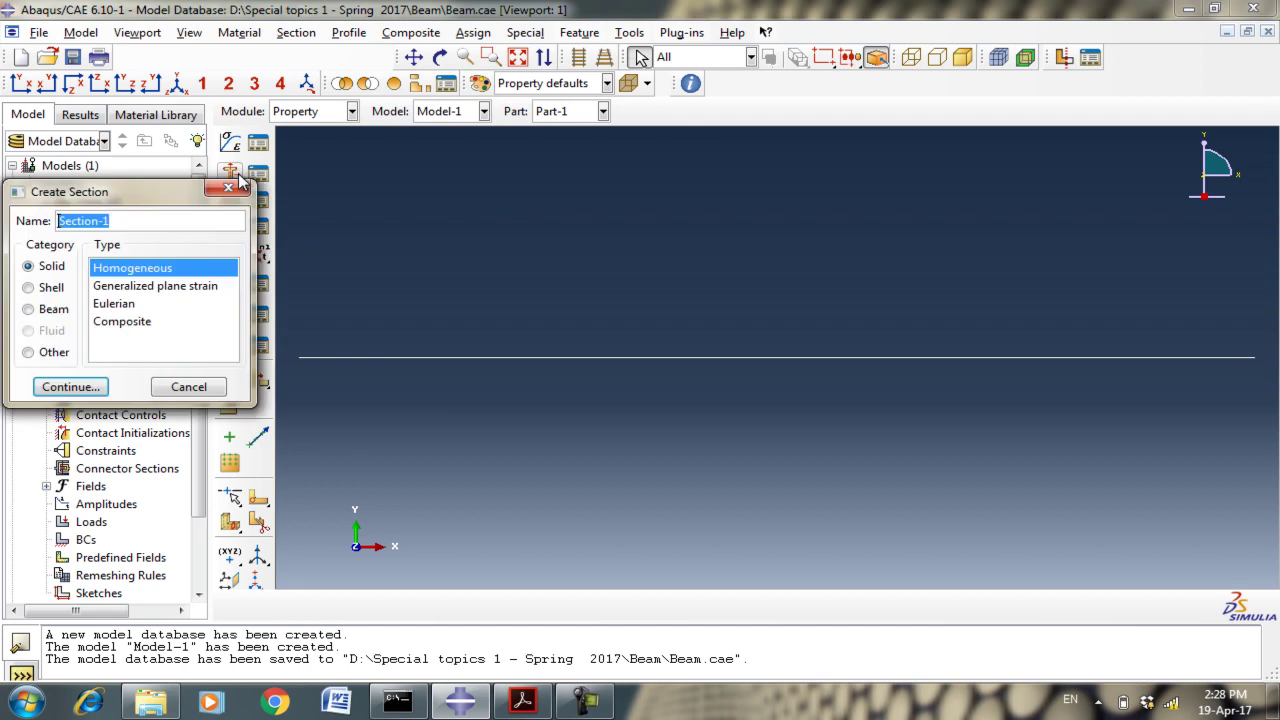
pyautogui.click(52, 309)
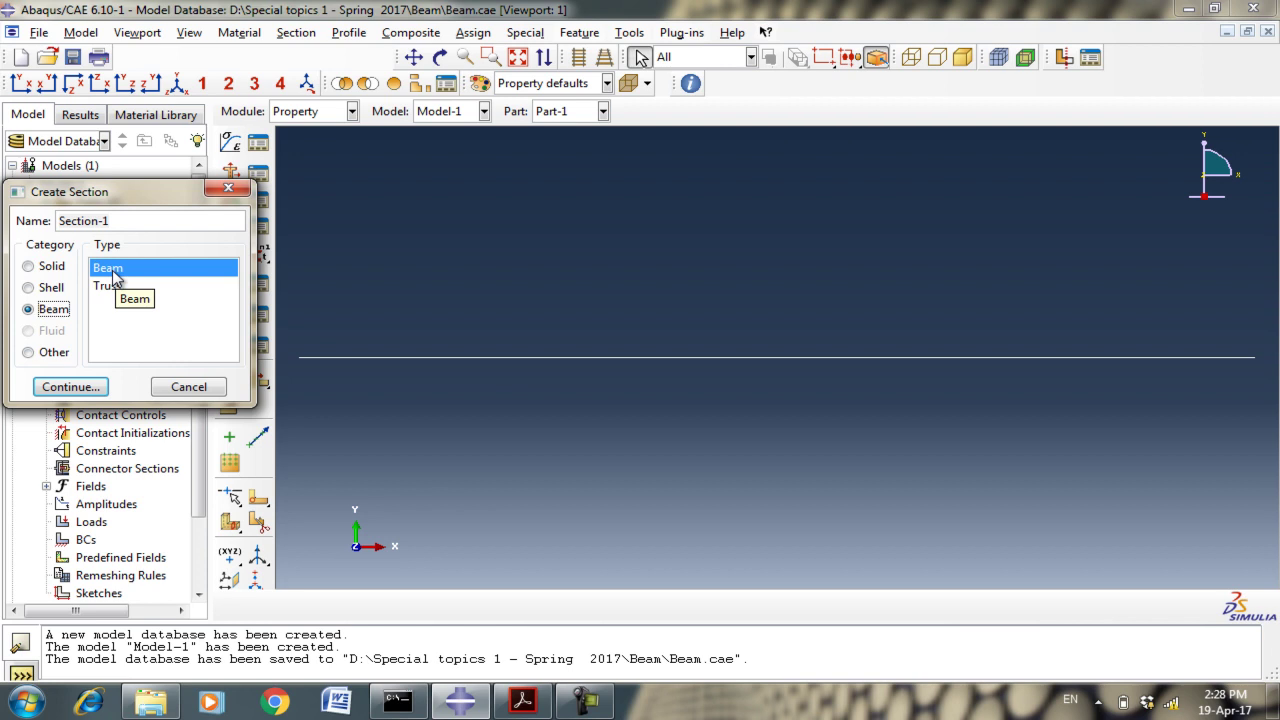
pyautogui.click(86, 387)
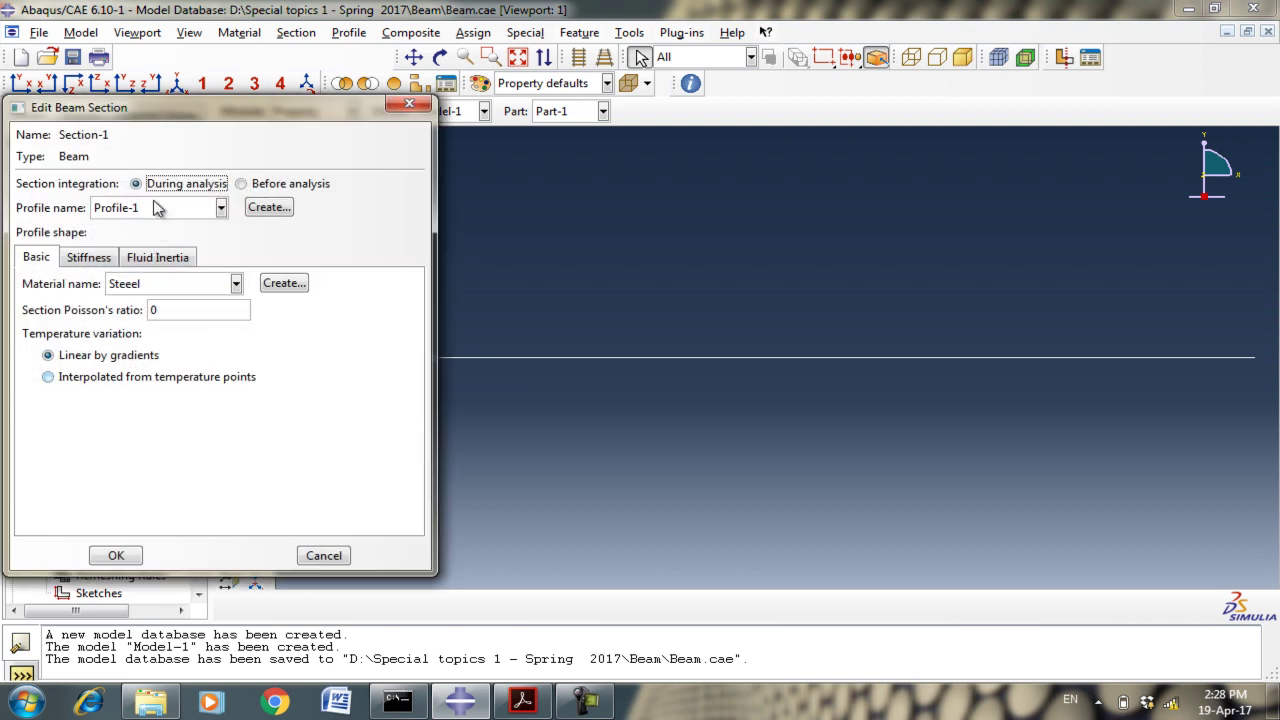
pyautogui.moveTo(166, 110); pyautogui.dragTo(505, 69)
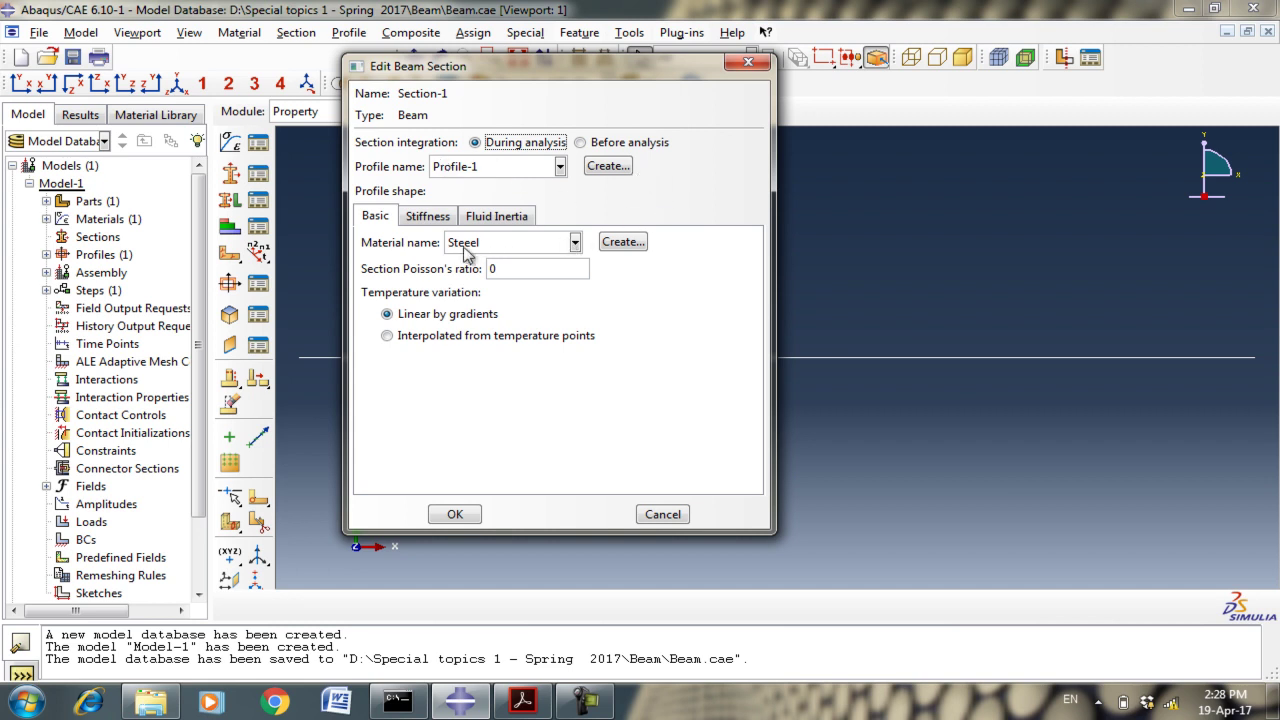
pyautogui.click(455, 514)
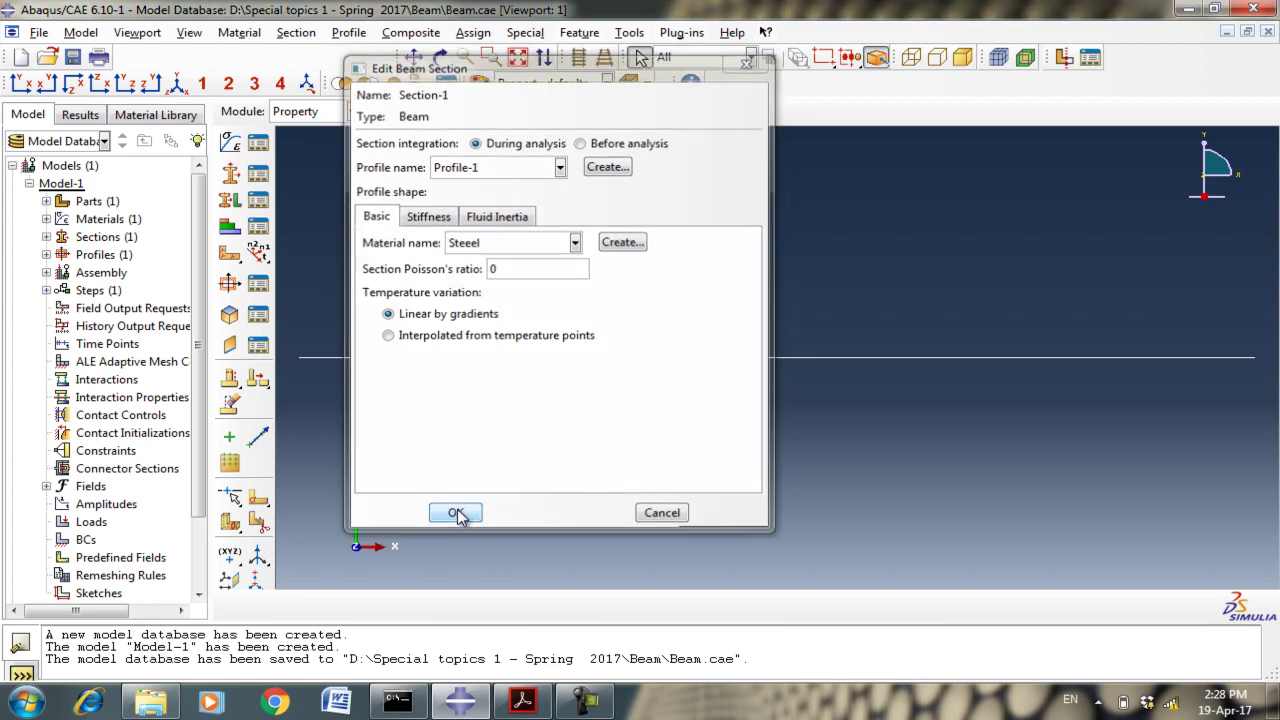
# Correct the misspelled material name to Steel.
pyautogui.click(258, 142)
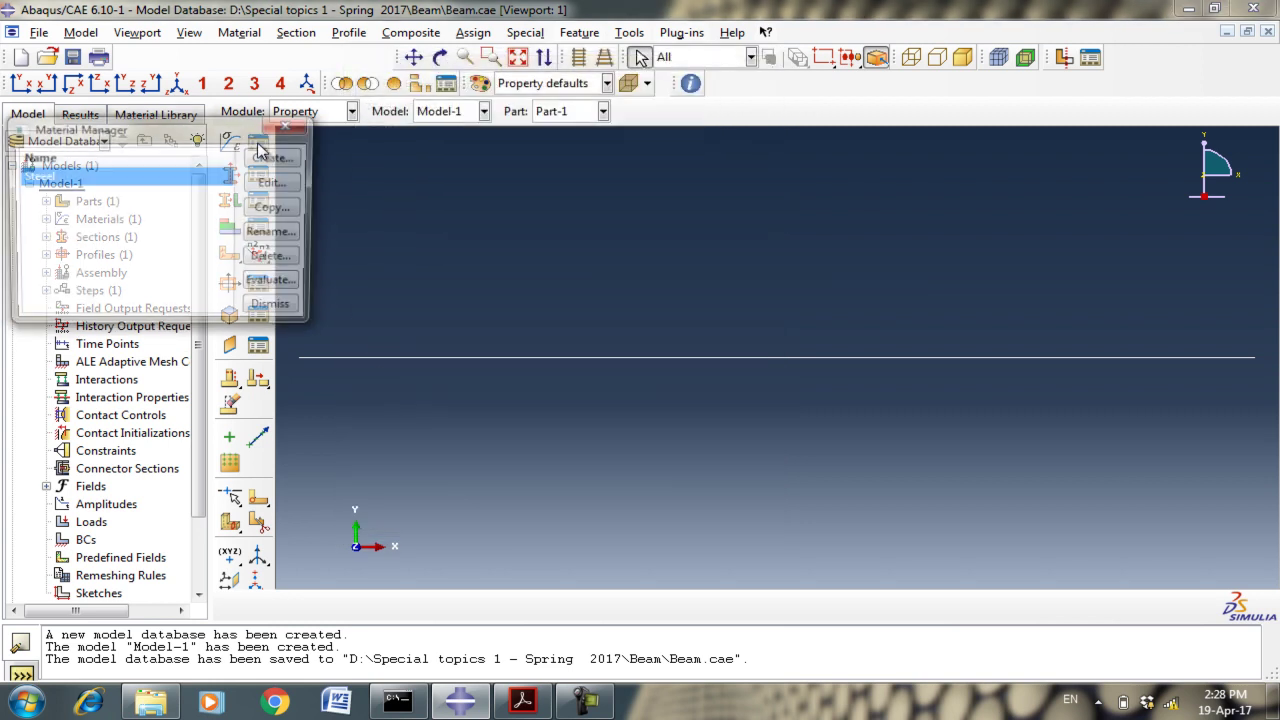
pyautogui.click(277, 240)
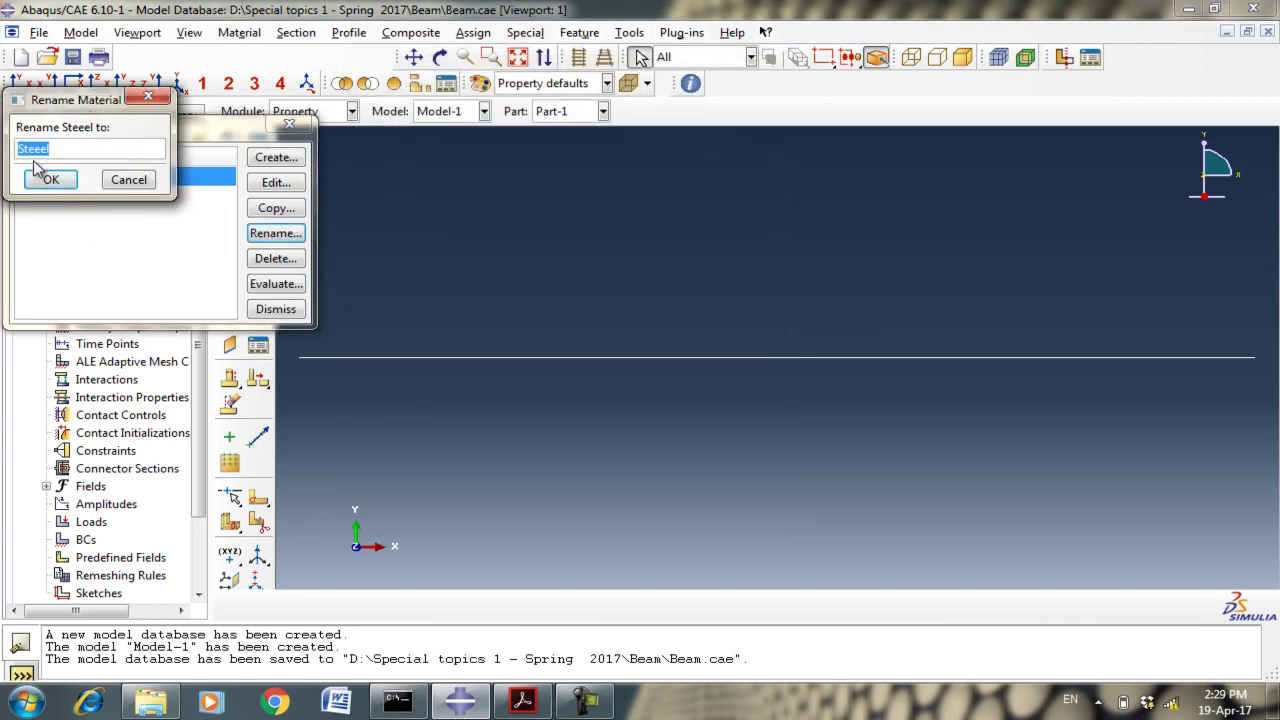
pyautogui.press('BackSpace')
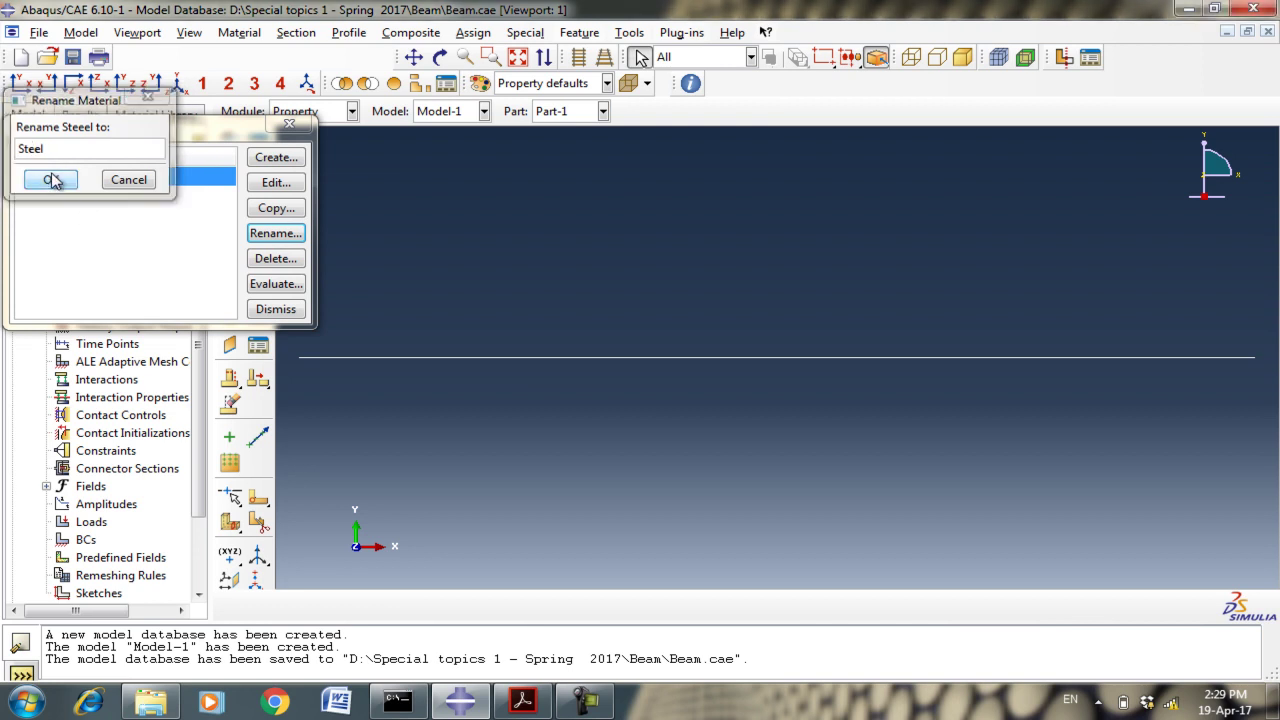
pyautogui.click(50, 179)
pyautogui.click(275, 310)
# Edit the beam section Section-1 so that it refers to the renamed material Steel.
pyautogui.click(258, 174)
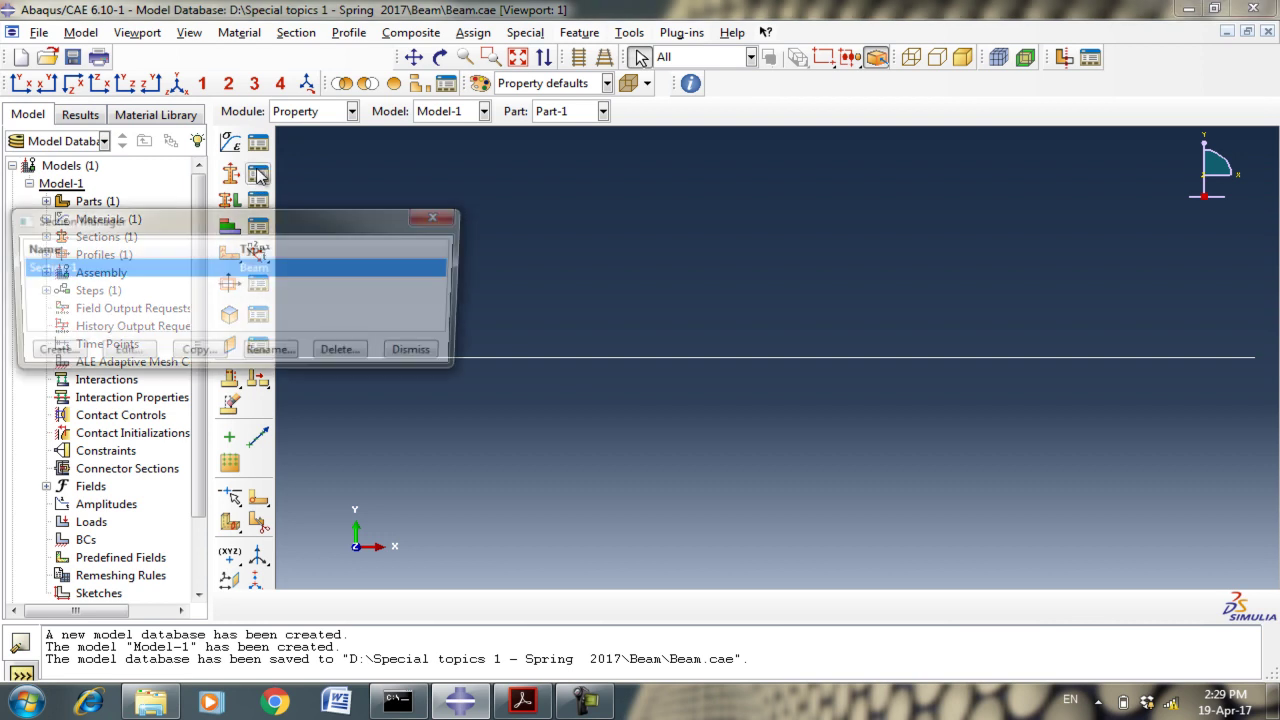
pyautogui.click(124, 355)
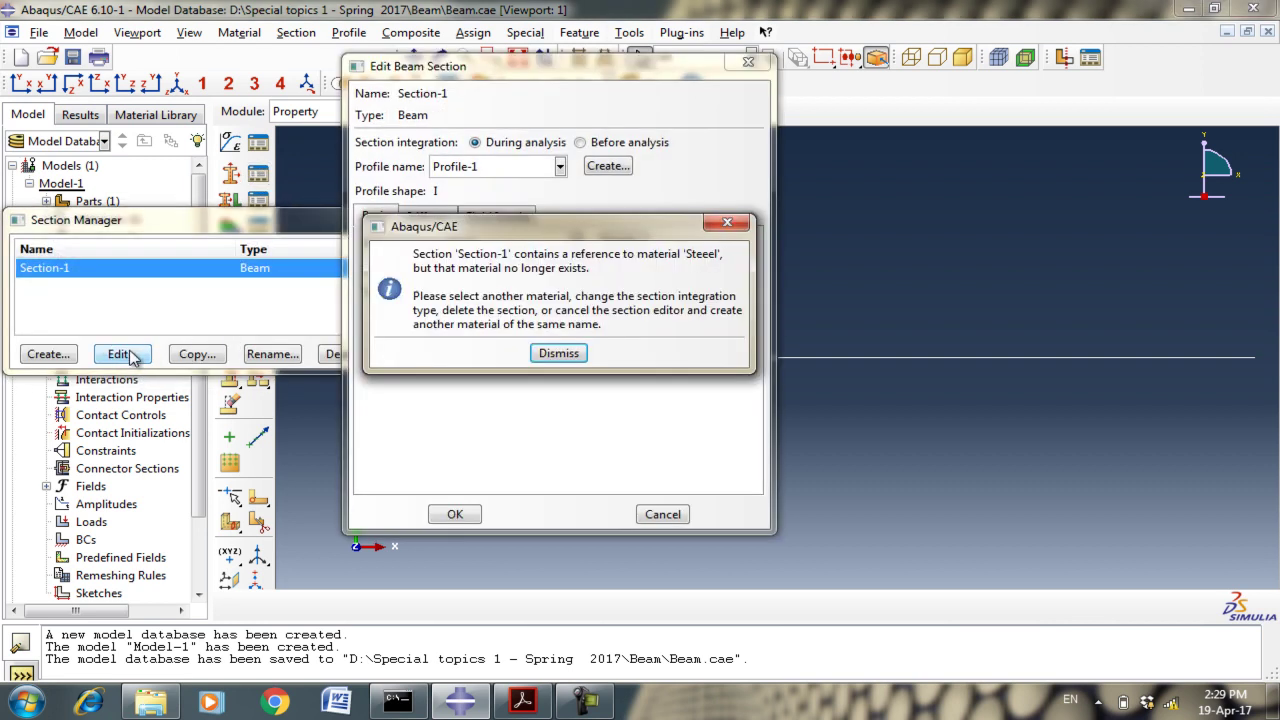
pyautogui.click(556, 354)
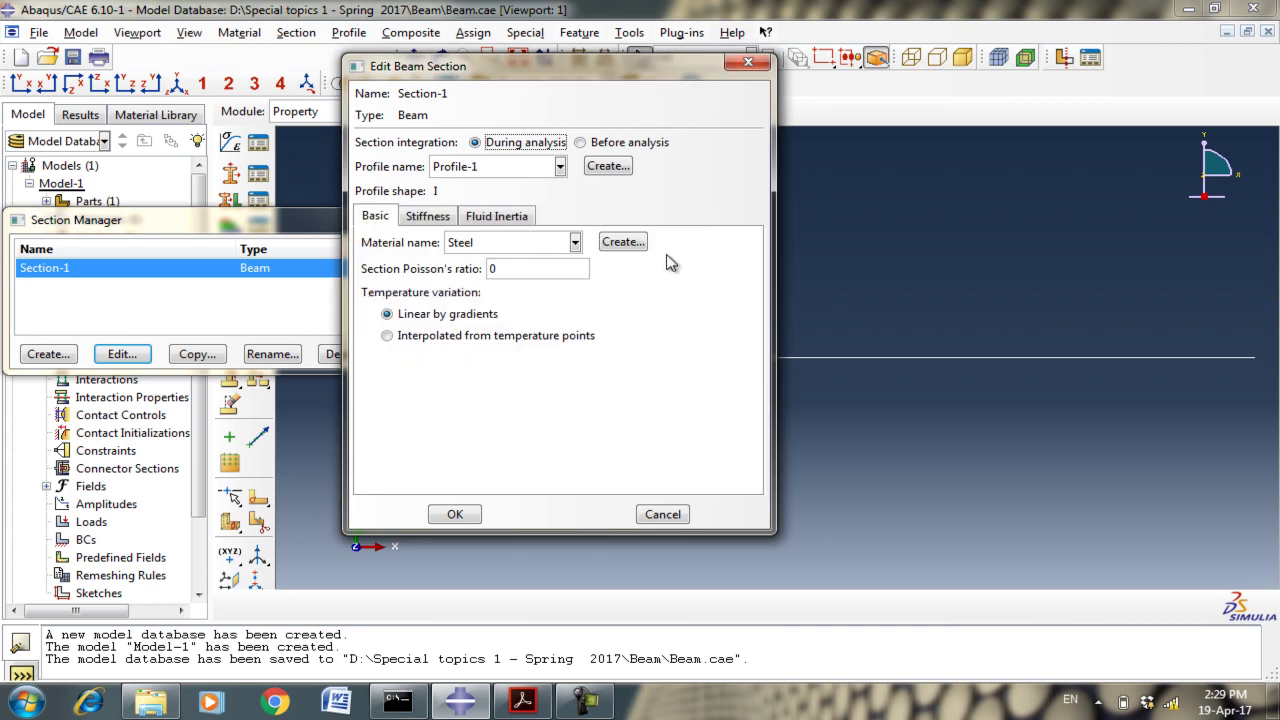
pyautogui.click(445, 514)
pyautogui.click(414, 354)
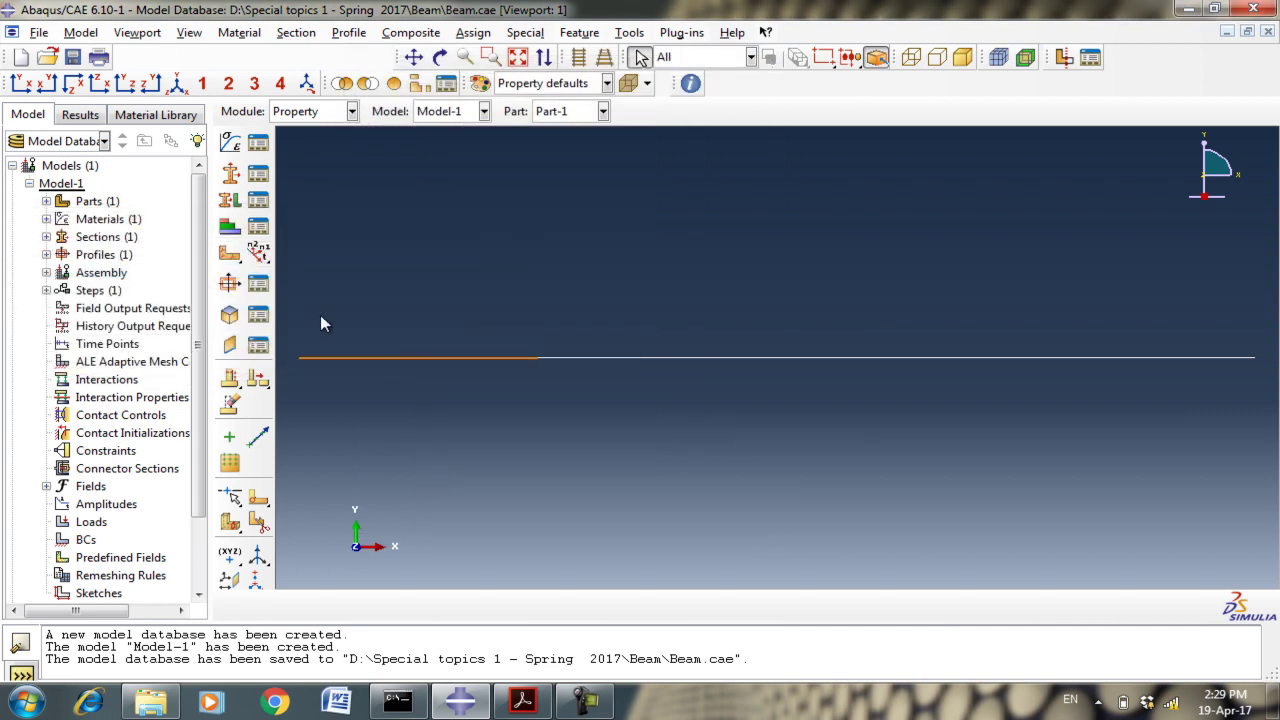
# Assign Section-1 to the whole beam wire.
pyautogui.click(231, 203)
pyautogui.scroll(-2, 619, 484)
pyautogui.moveTo(353, 317); pyautogui.dragTo(1137, 454)
pyautogui.click(512, 607)
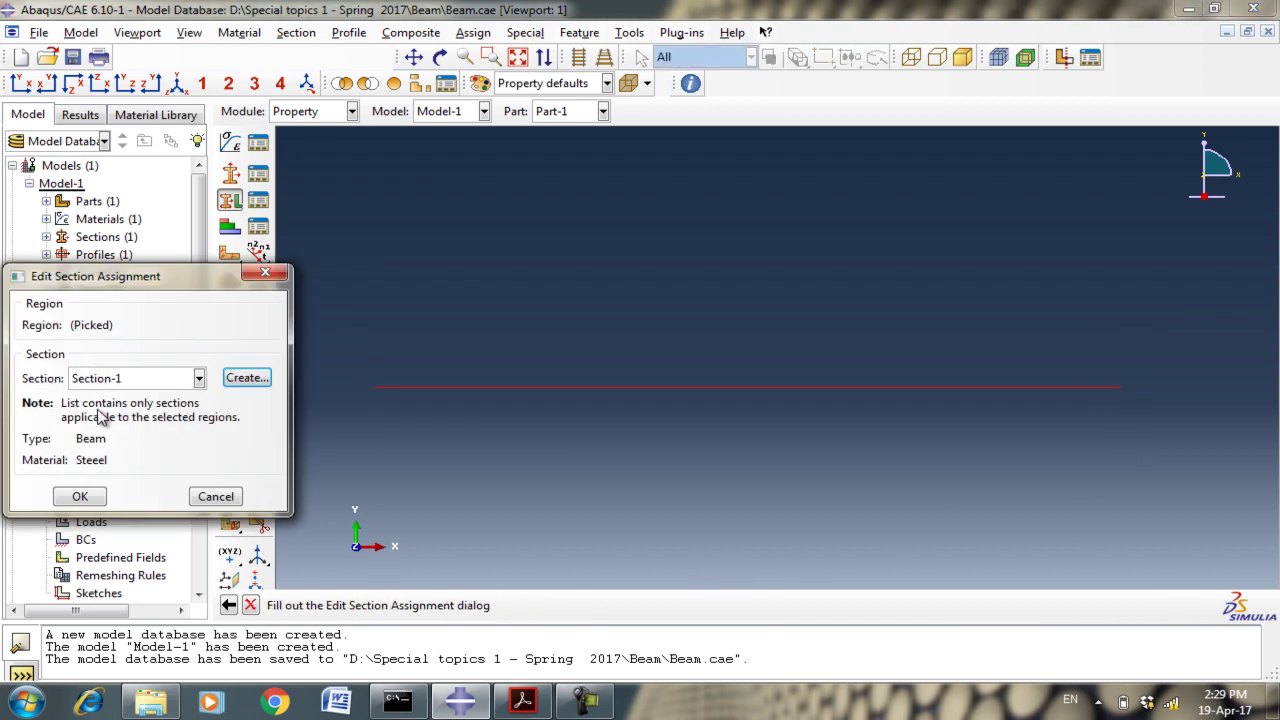
pyautogui.click(80, 494)
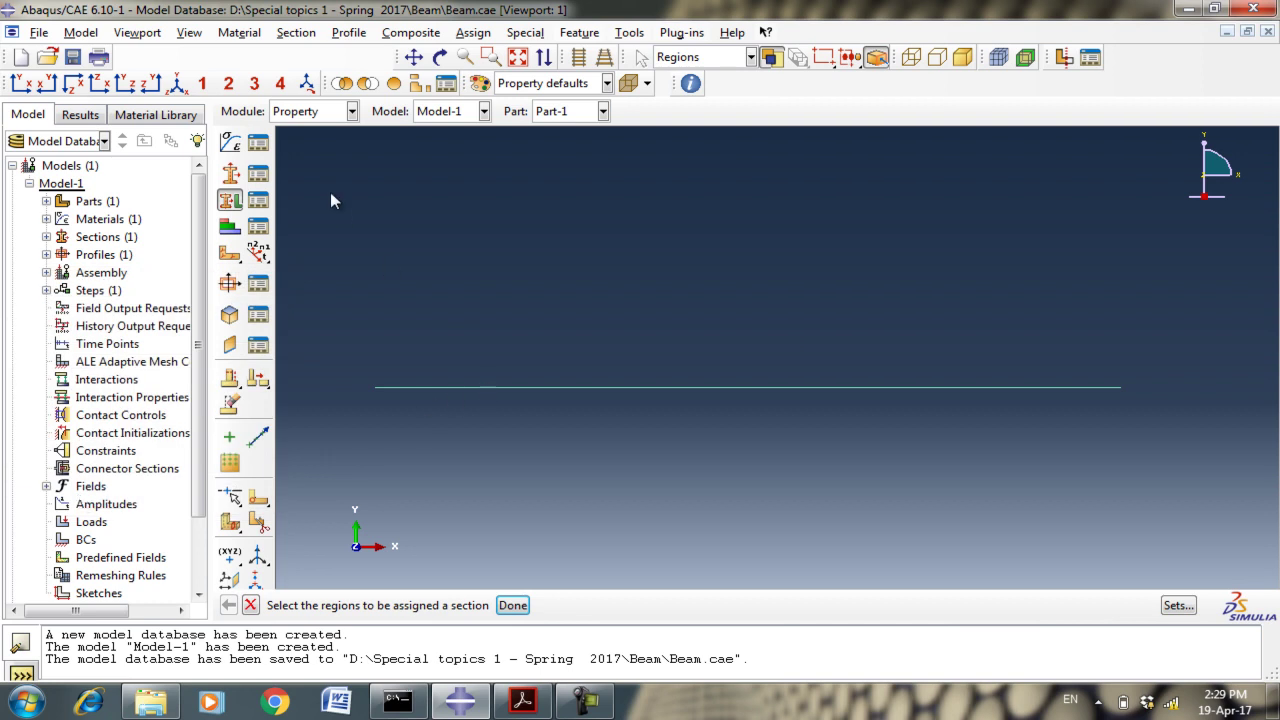
# Create a dependent instance of Part-1 in the Assembly module.
pyautogui.click(326, 111)
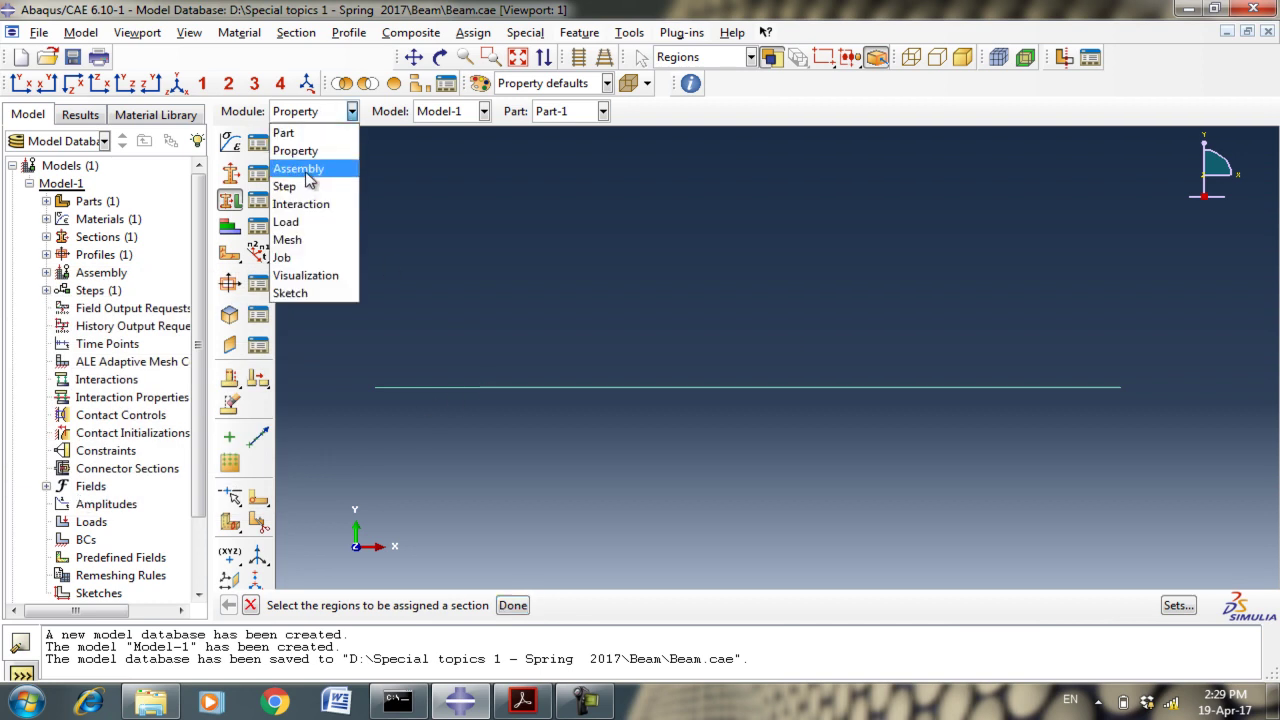
pyautogui.click(306, 176)
pyautogui.click(230, 142)
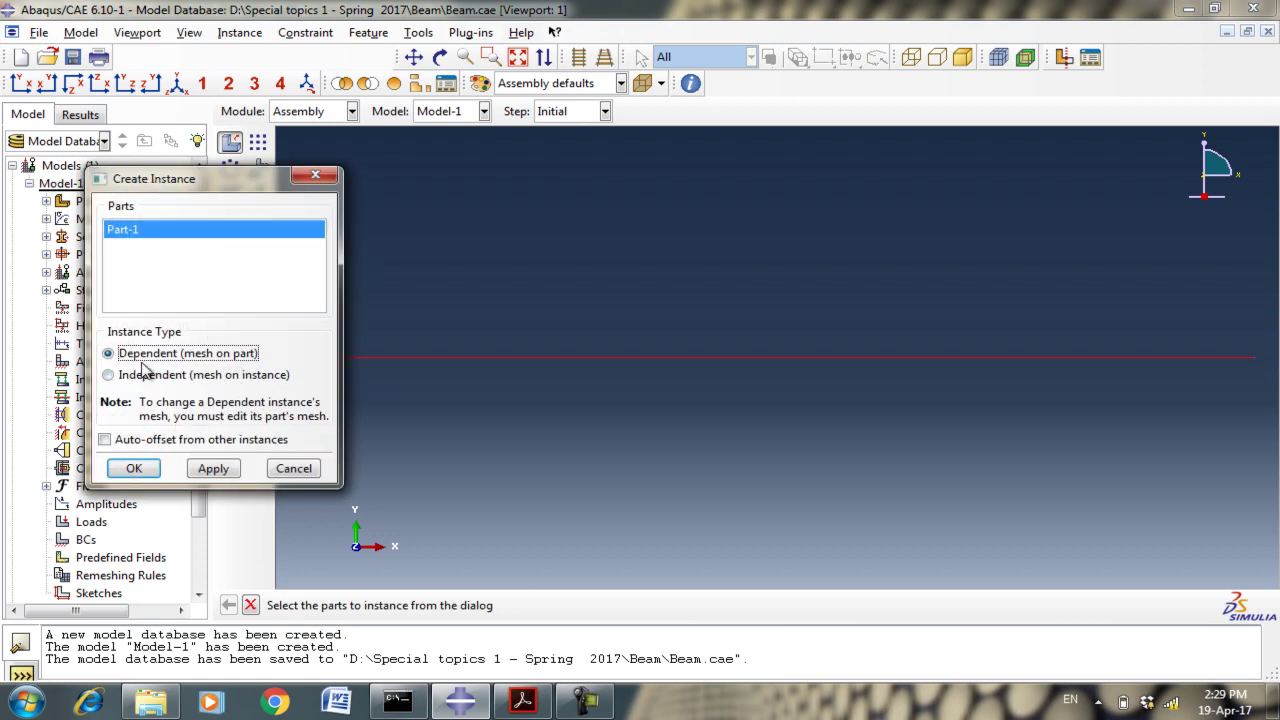
pyautogui.click(134, 468)
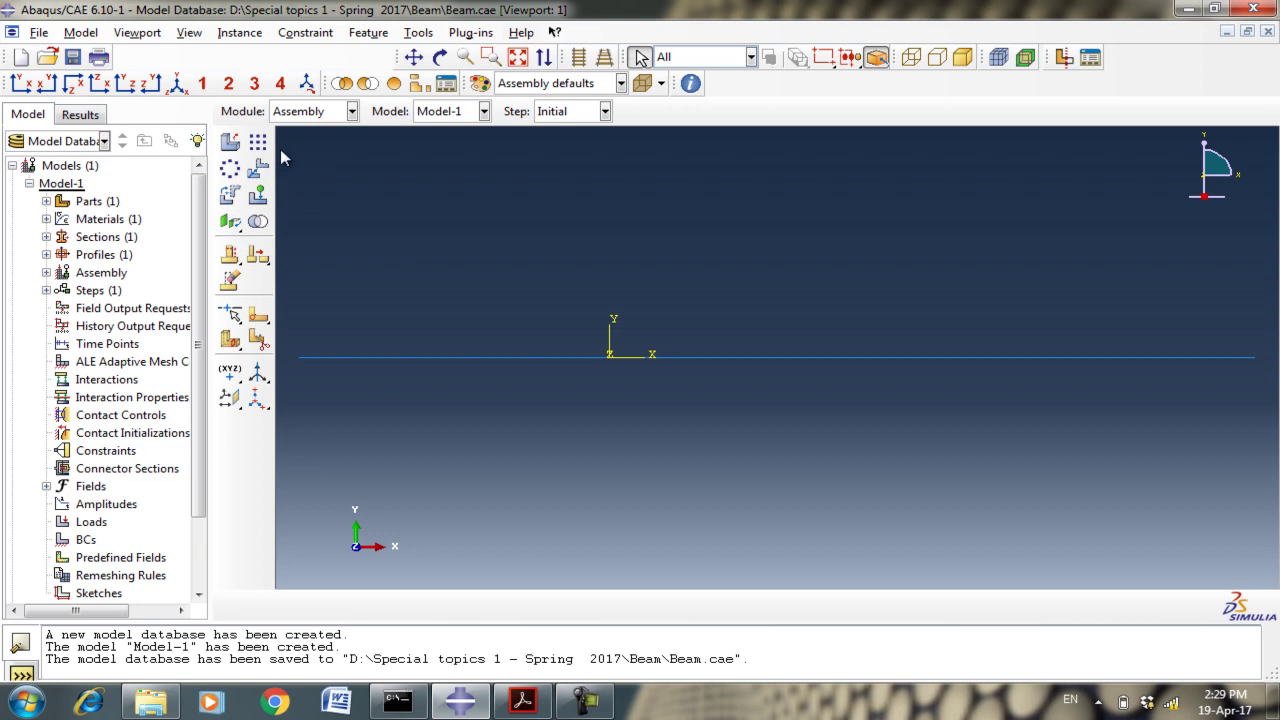
# Create a Static, General analysis step named Step-1 after the Initial step, with a time period of 1 and Nlgeom off.
pyautogui.click(311, 114)
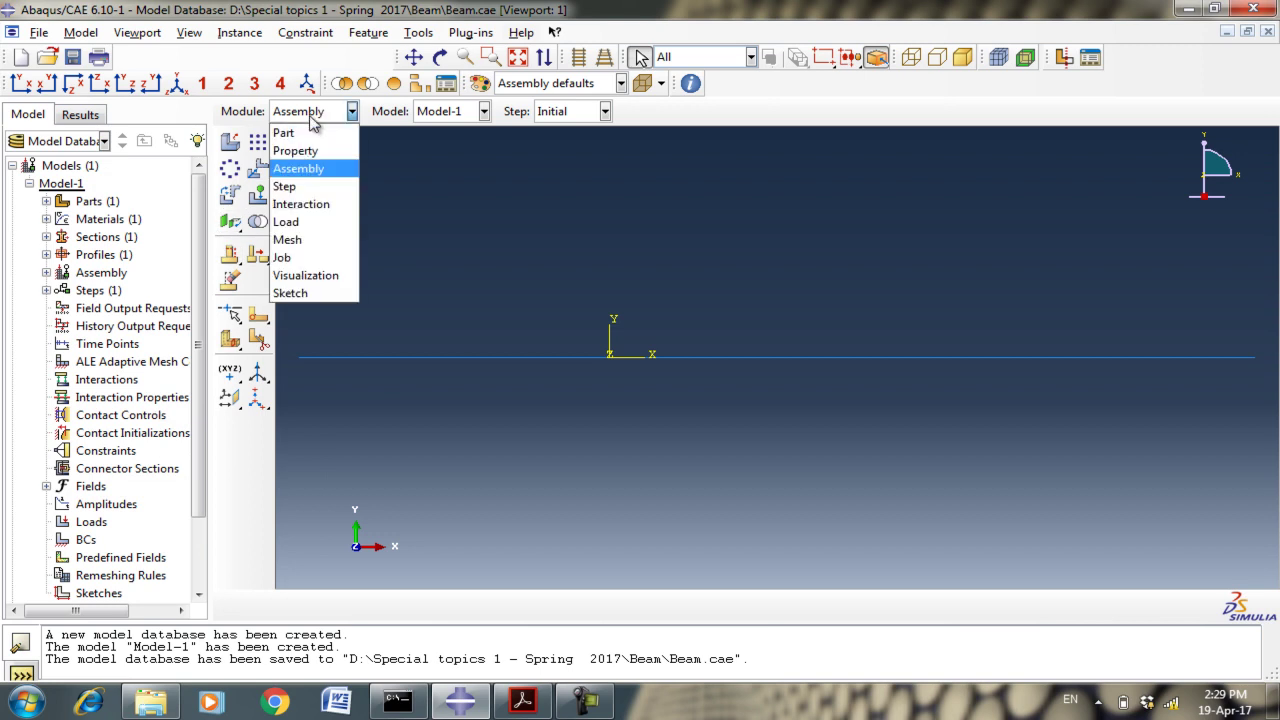
pyautogui.click(318, 187)
pyautogui.click(232, 147)
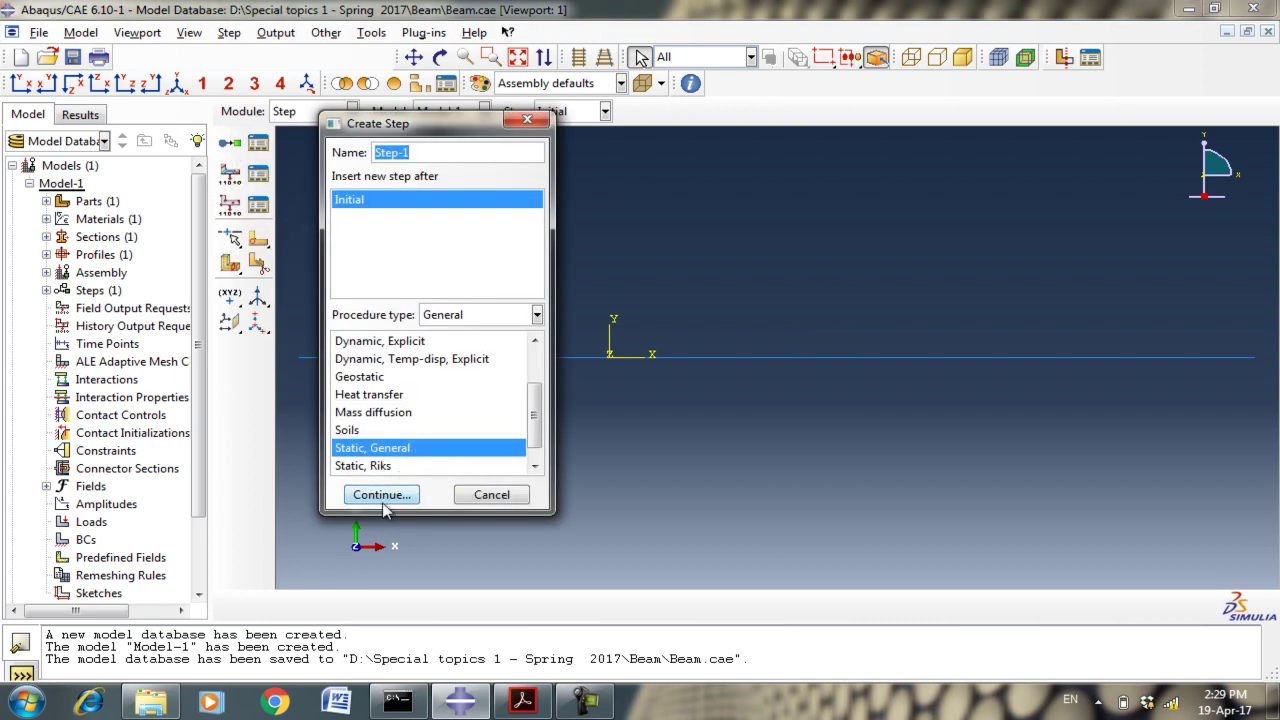
pyautogui.click(385, 496)
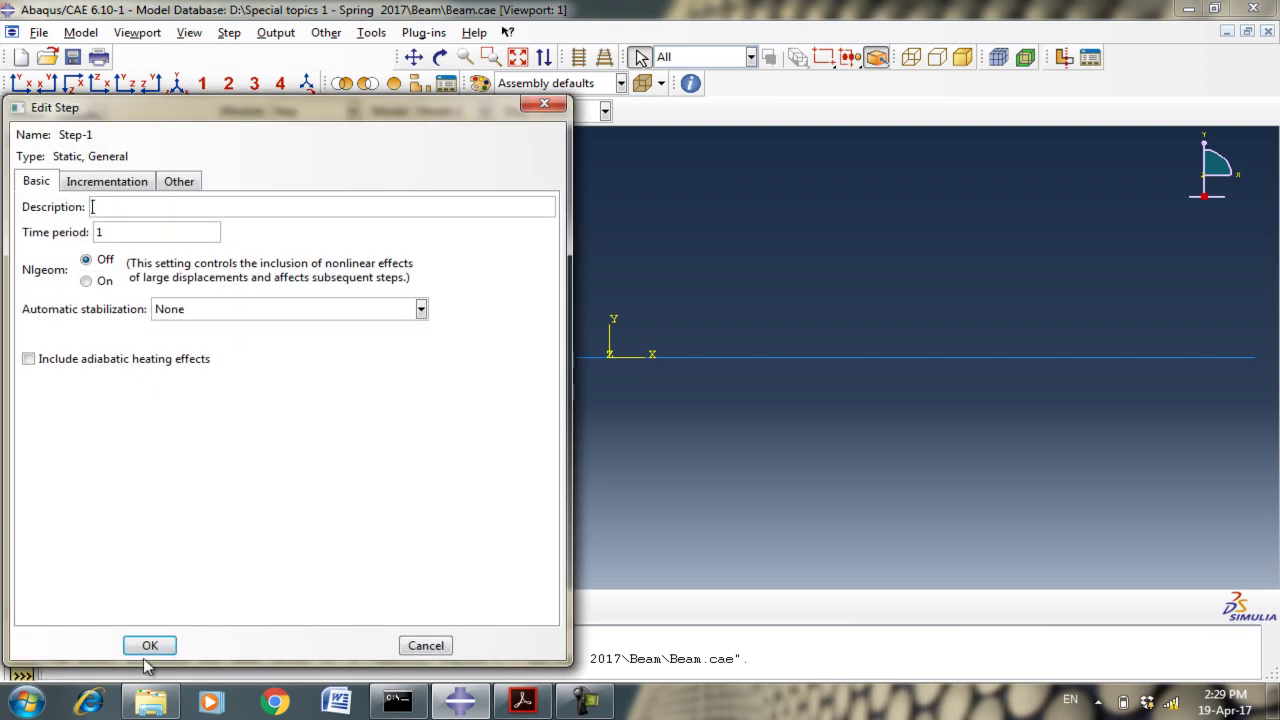
pyautogui.click(150, 646)
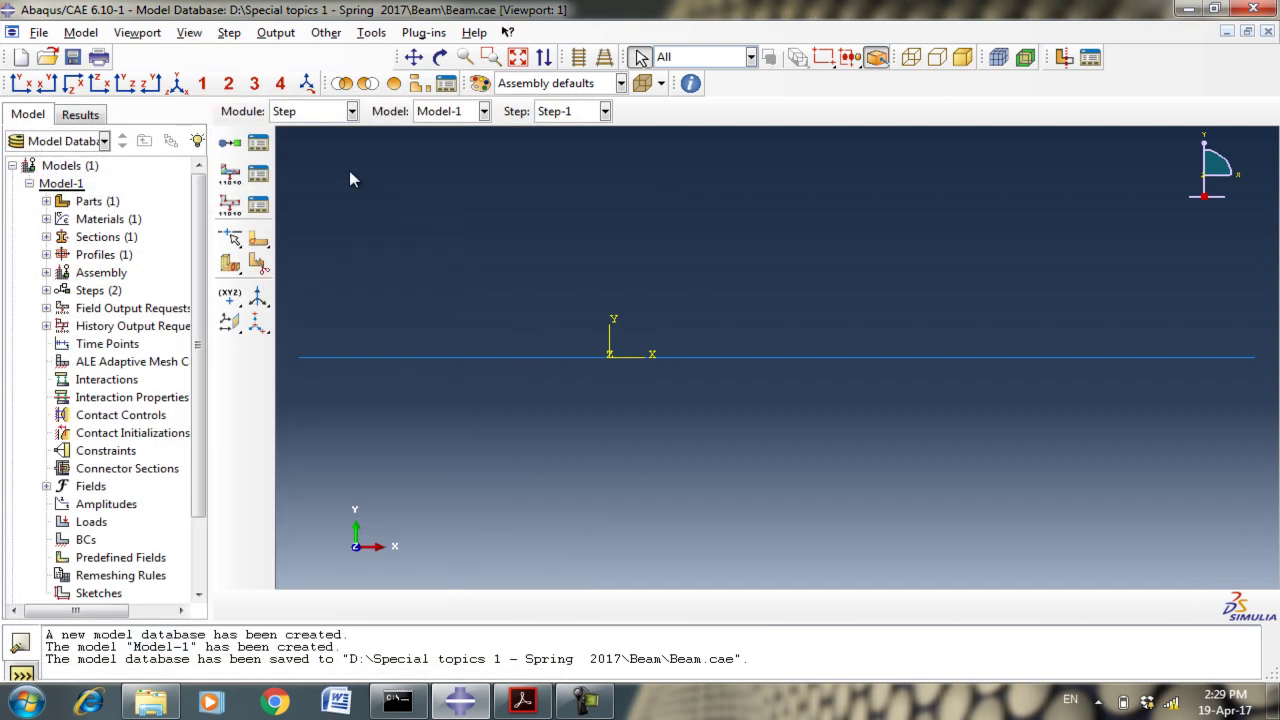
# In the Load module, start a mechanical line load in Step-1 and apply it to the right half of the beam wire.
pyautogui.click(311, 118)
pyautogui.click(311, 223)
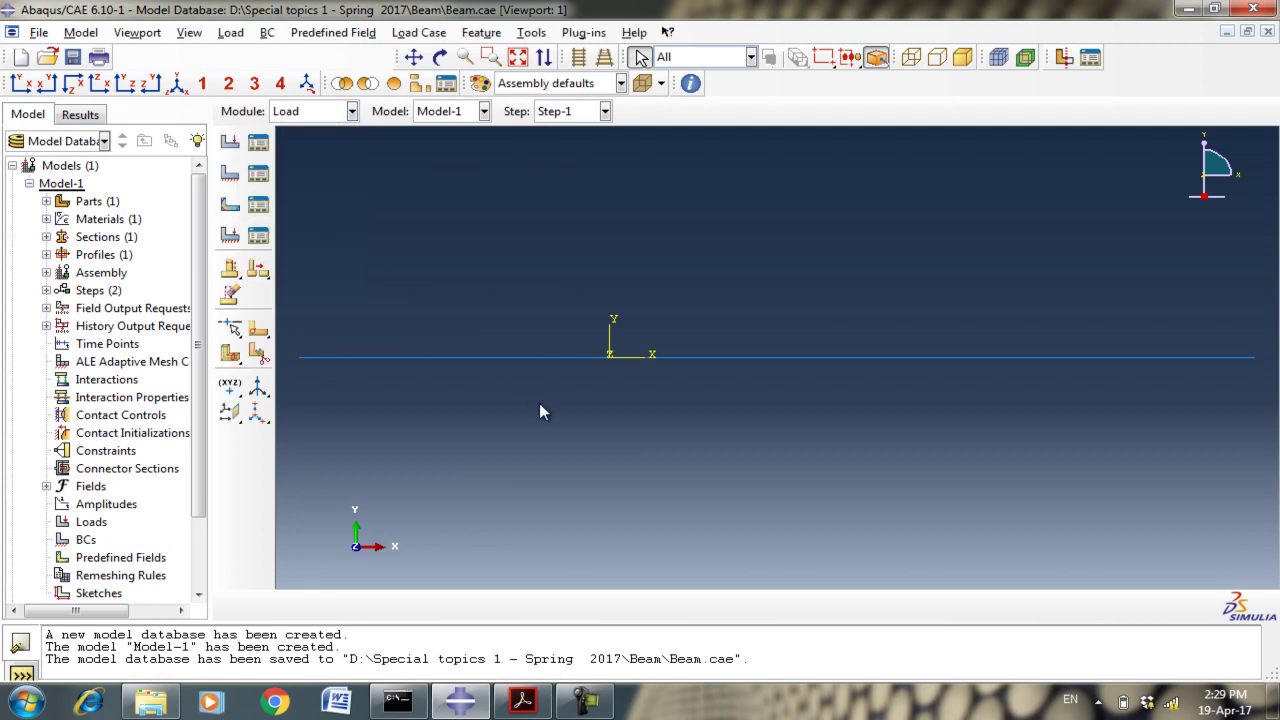
pyautogui.click(229, 142)
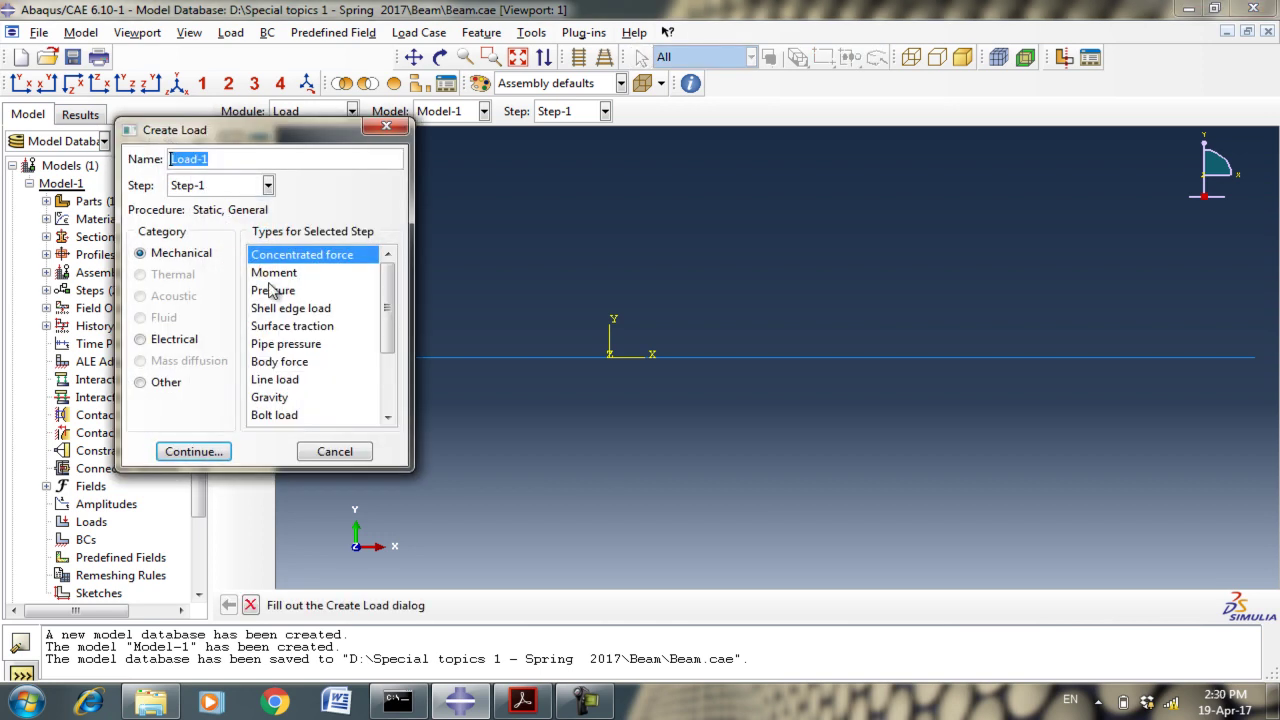
pyautogui.click(522, 701)
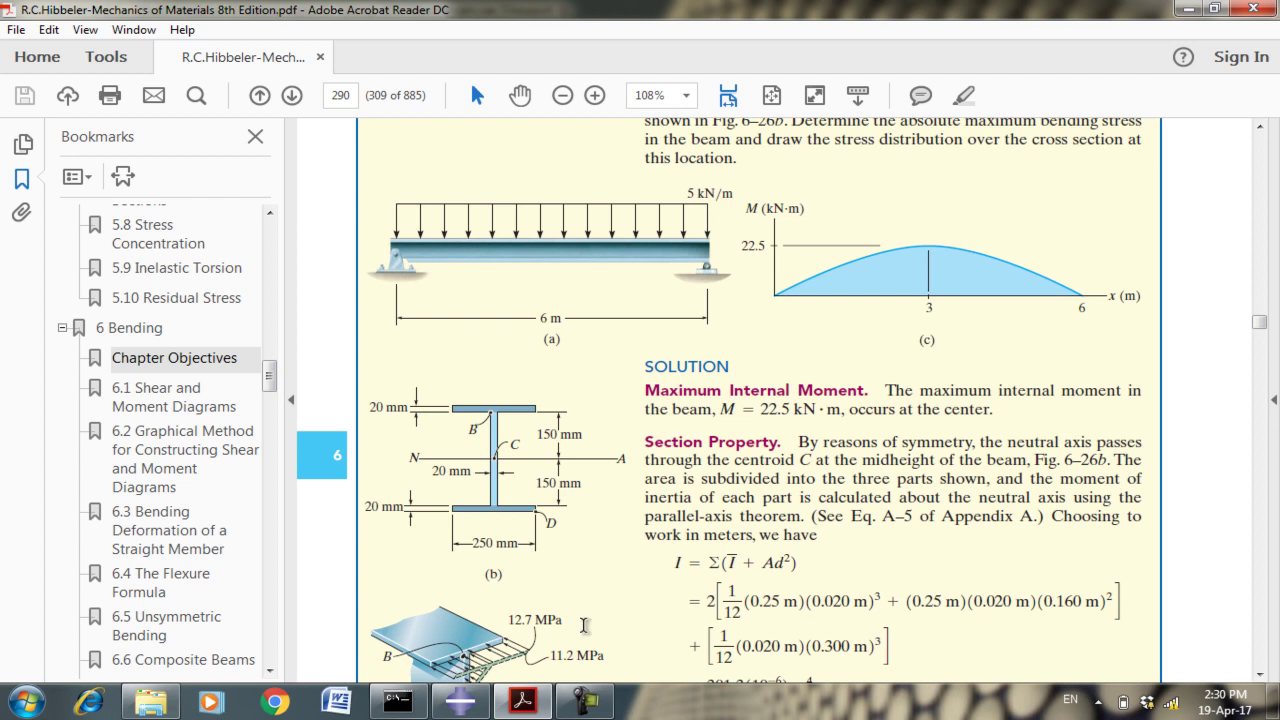
pyautogui.click(460, 701)
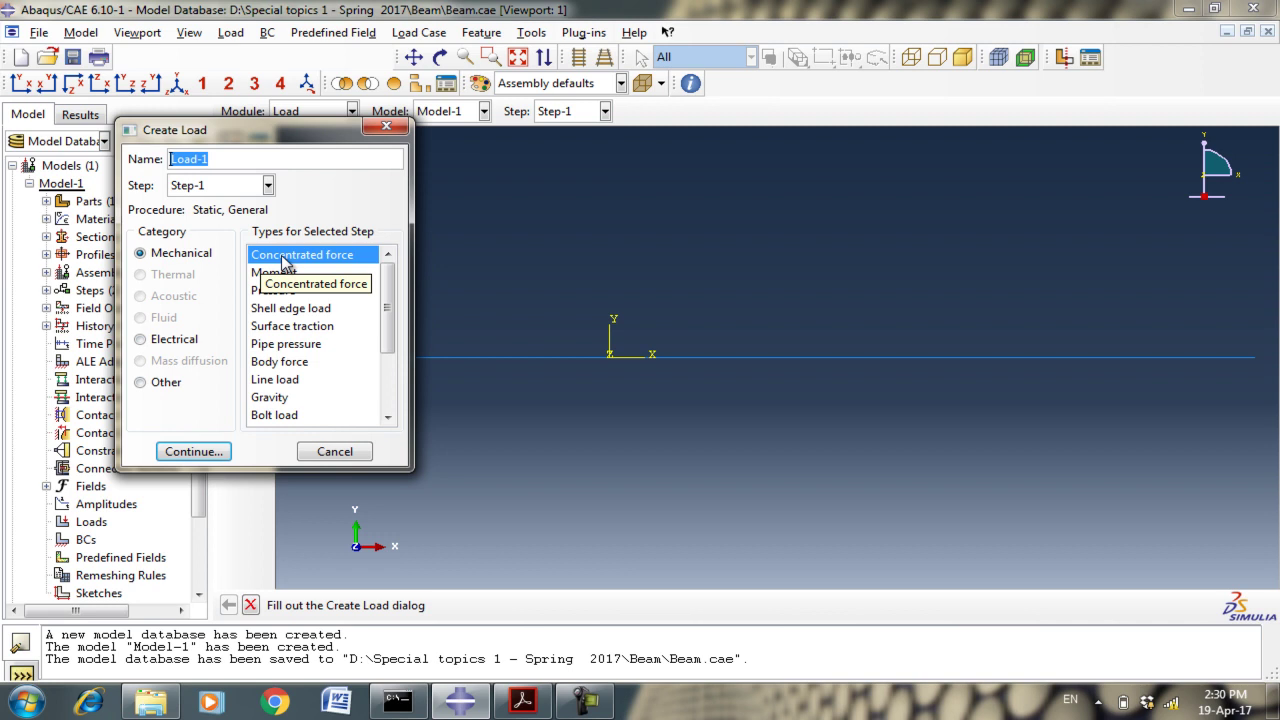
pyautogui.click(278, 386)
pyautogui.click(192, 451)
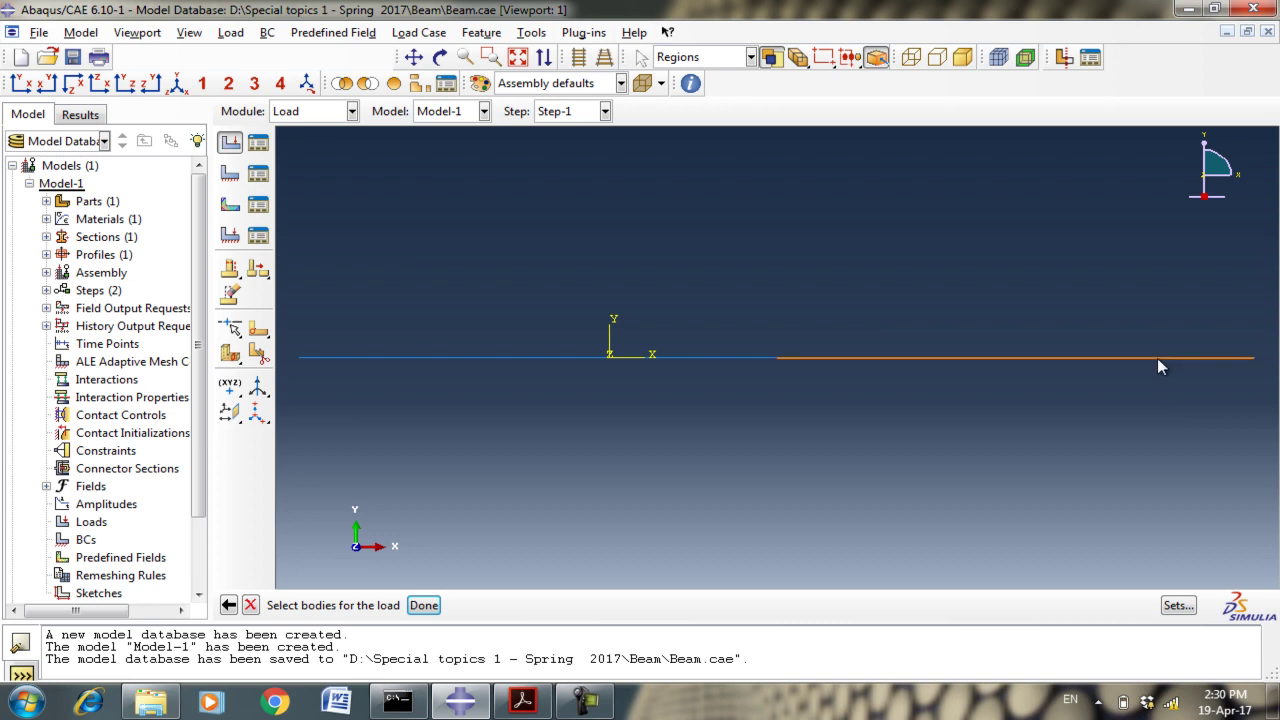
pyautogui.click(424, 605)
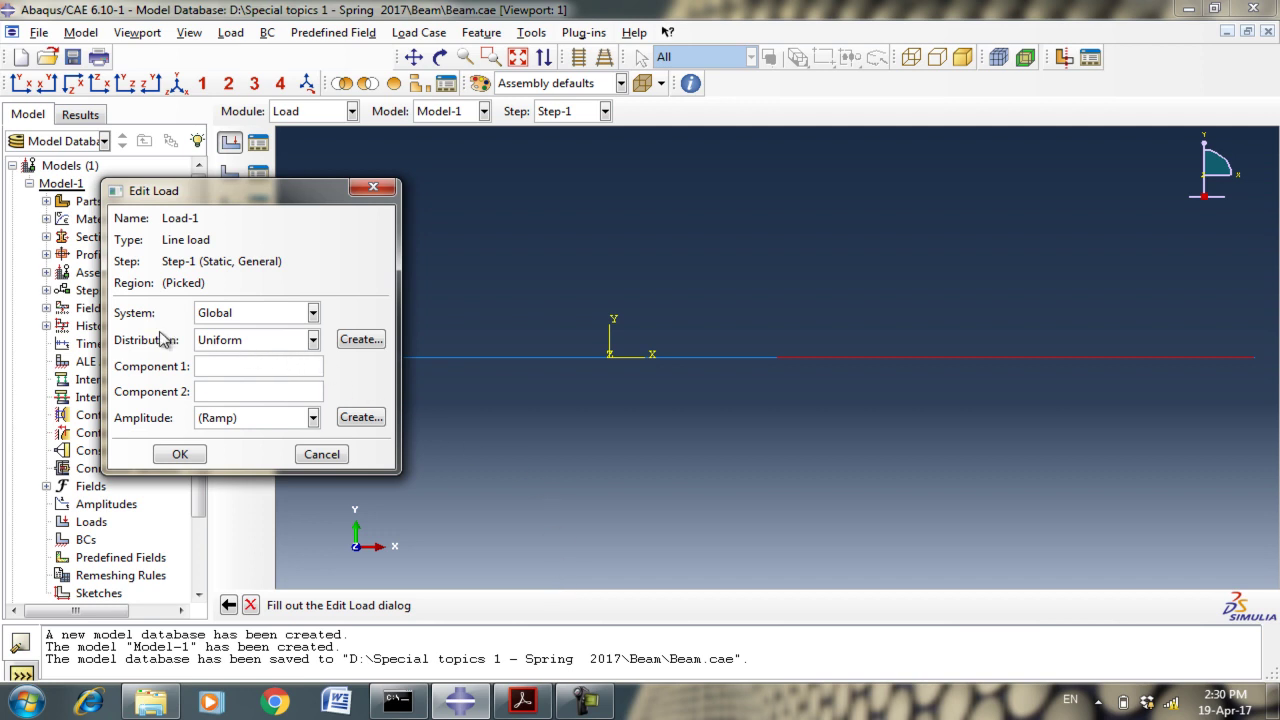
# Set the line load's Component 2 to -5e3 with a Uniform distribution and create the load.
pyautogui.click(231, 391)
pyautogui.write('-5e3')
pyautogui.click(313, 340)
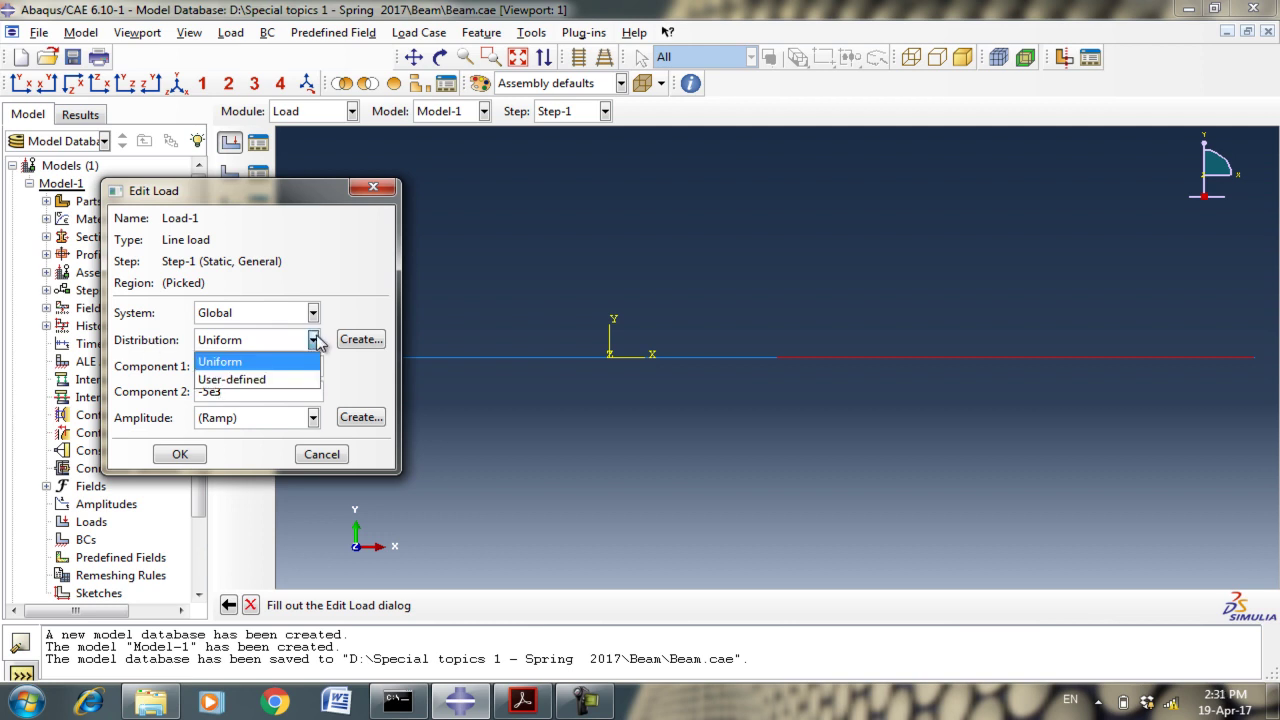
pyautogui.click(343, 318)
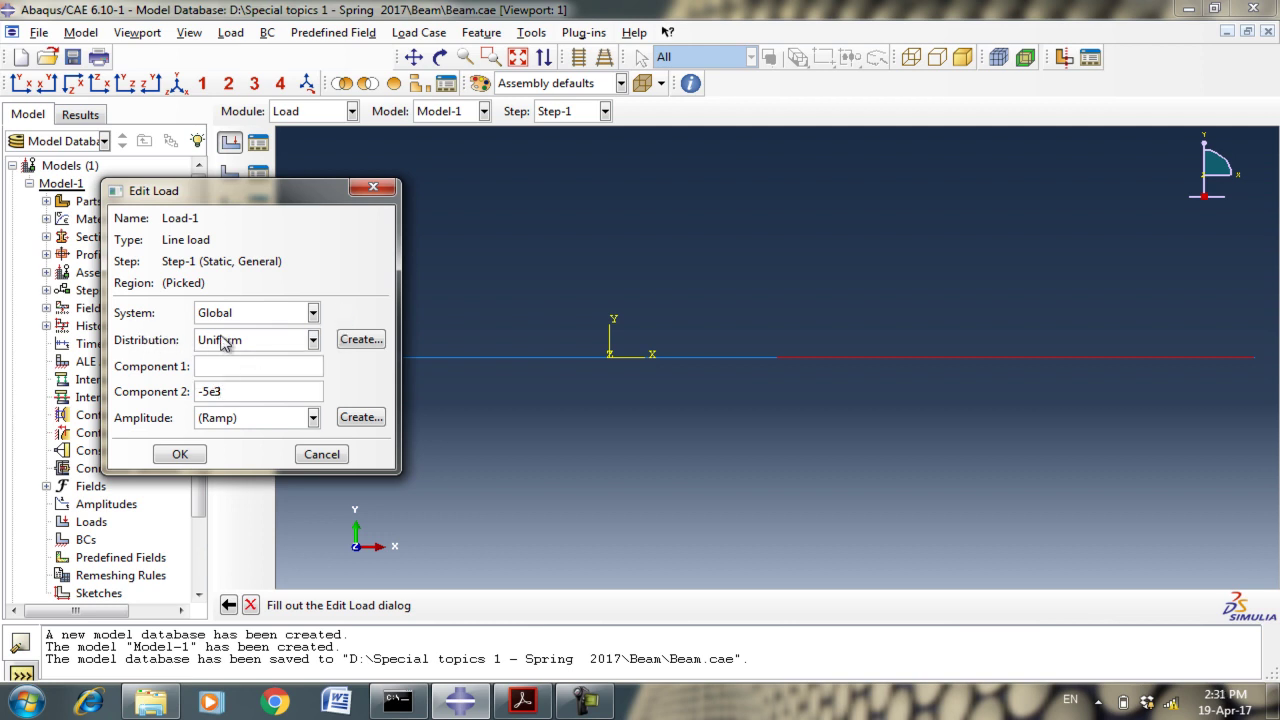
pyautogui.click(313, 340)
pyautogui.click(290, 380)
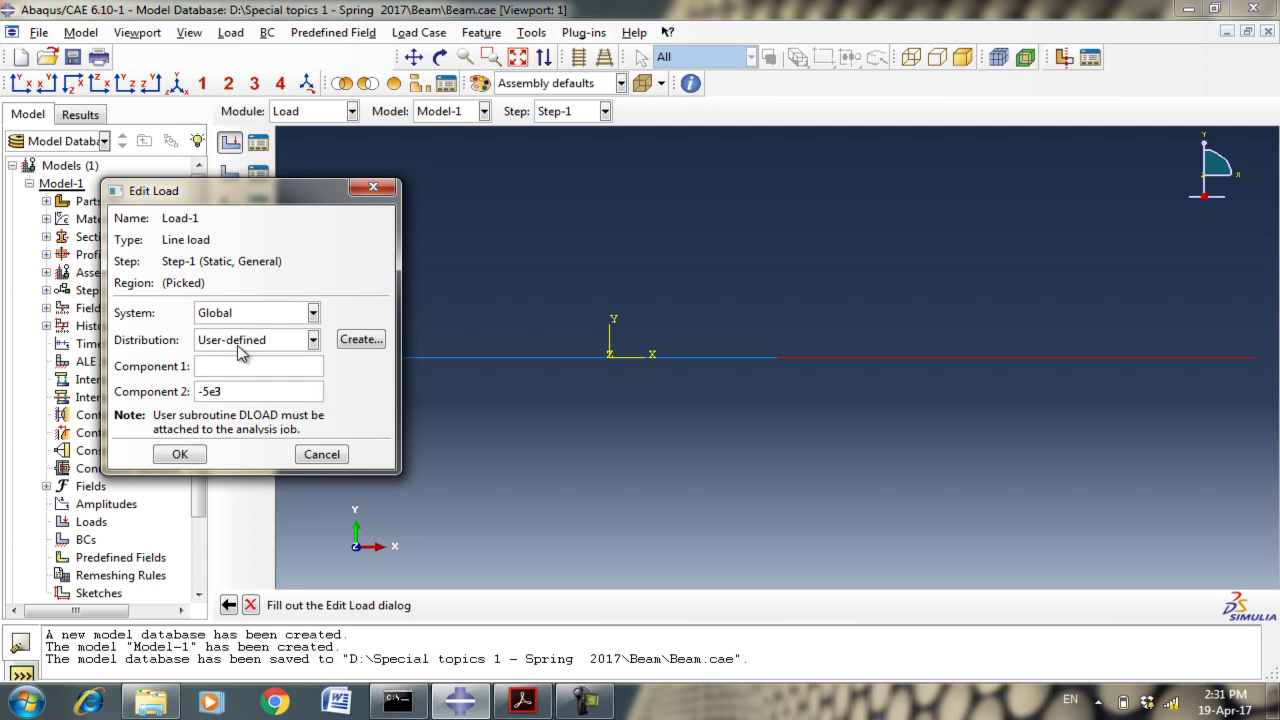
pyautogui.click(312, 340)
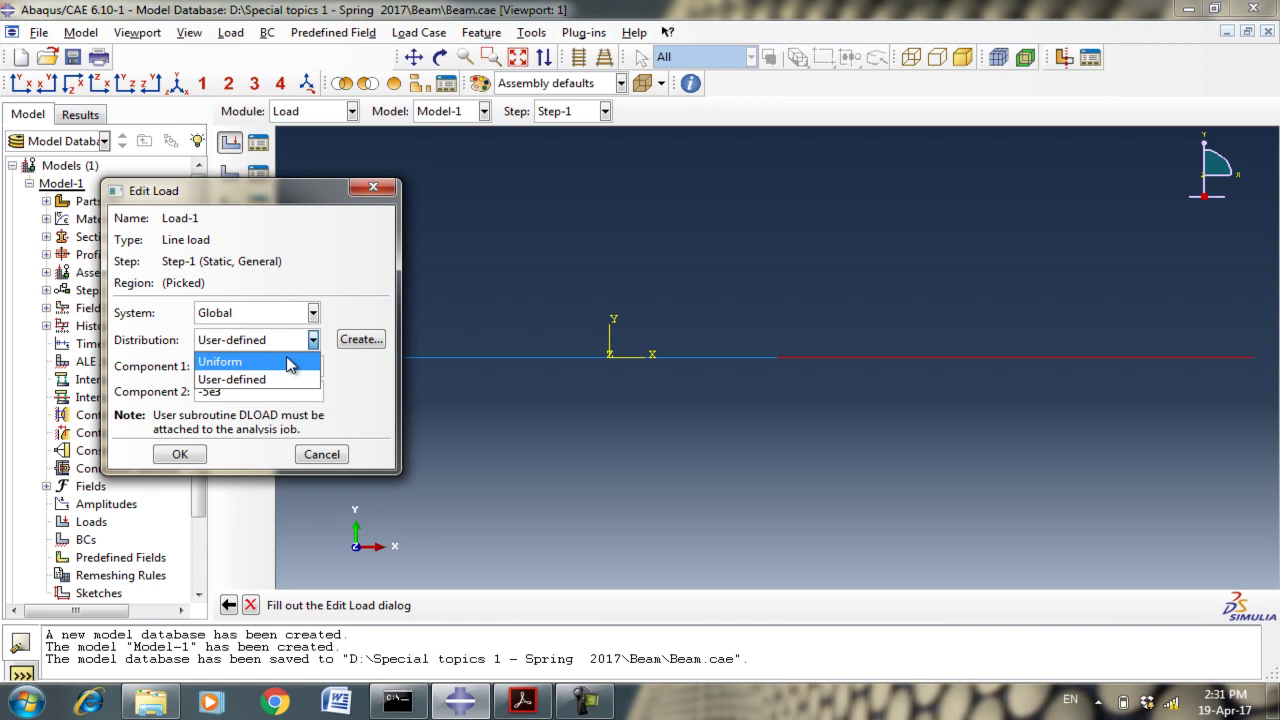
pyautogui.click(289, 362)
pyautogui.click(311, 342)
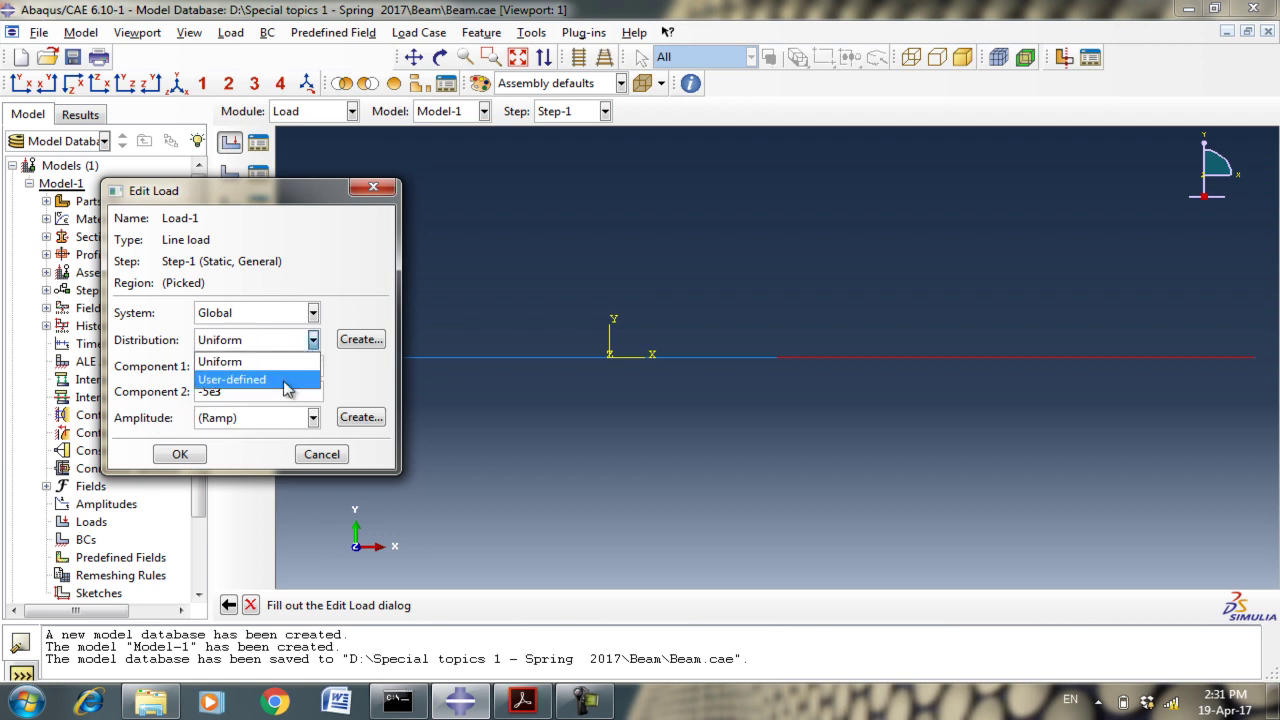
pyautogui.click(287, 384)
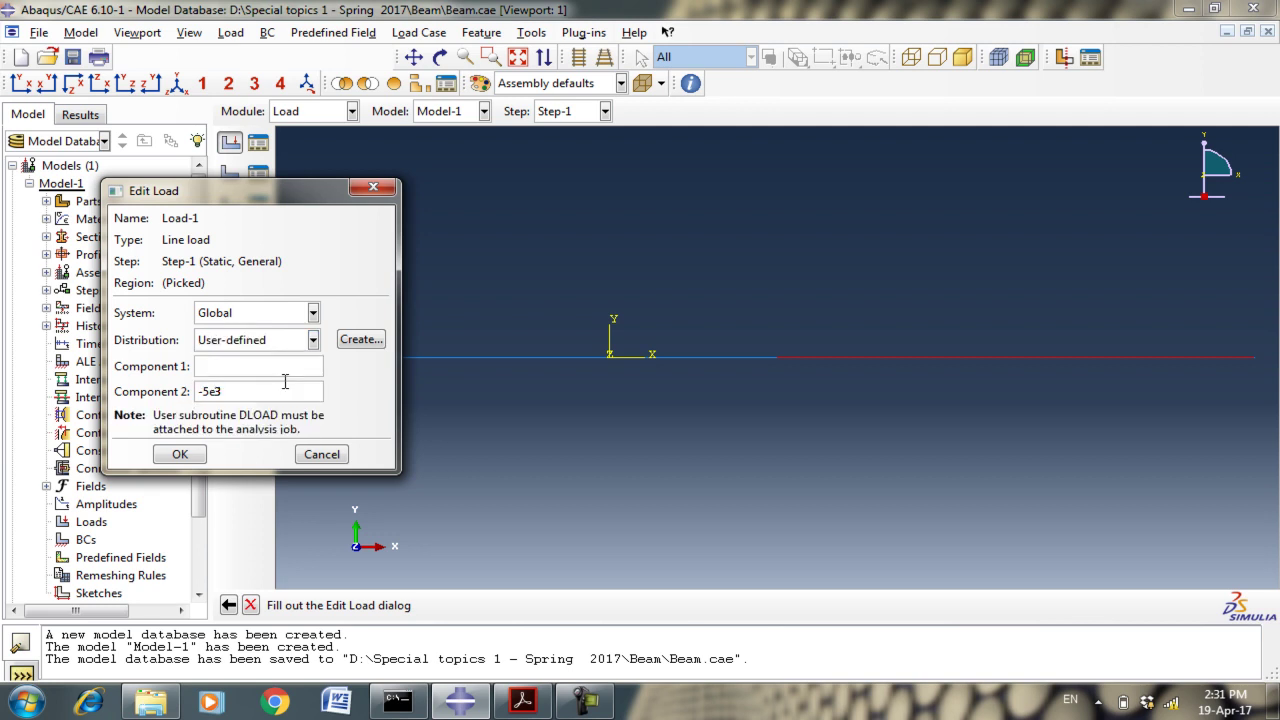
pyautogui.click(304, 340)
pyautogui.click(289, 363)
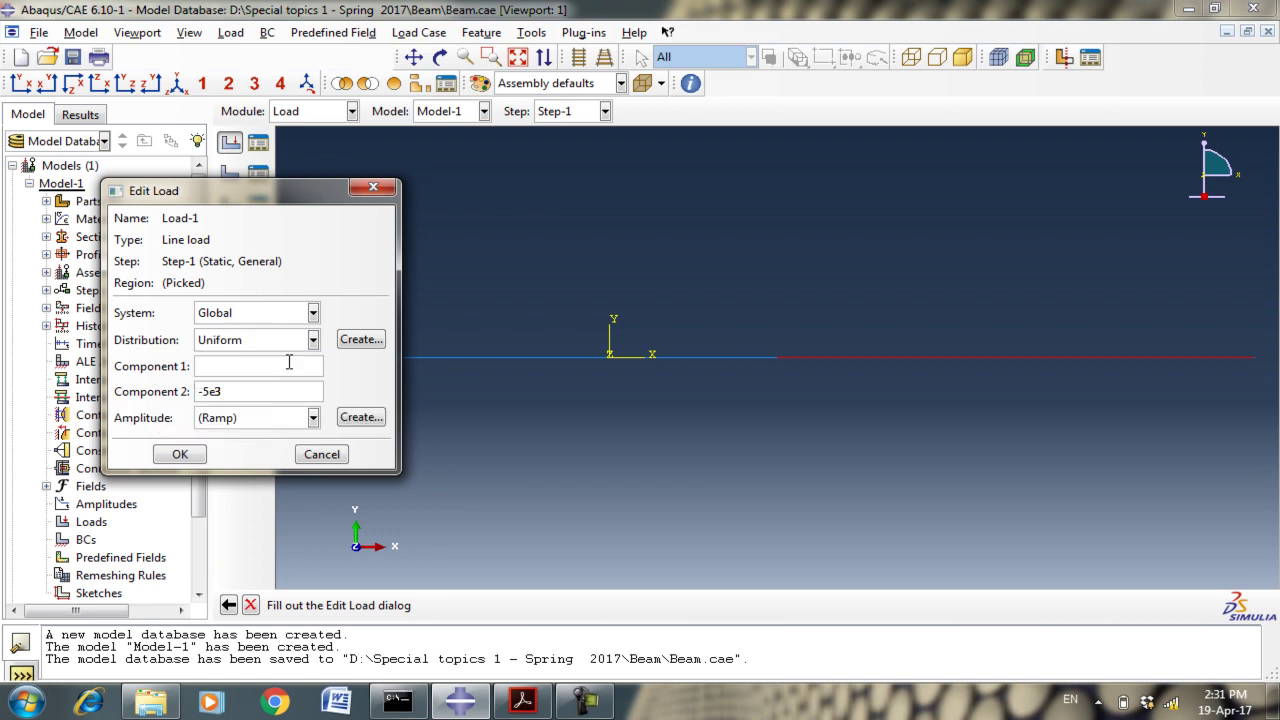
pyautogui.click(177, 456)
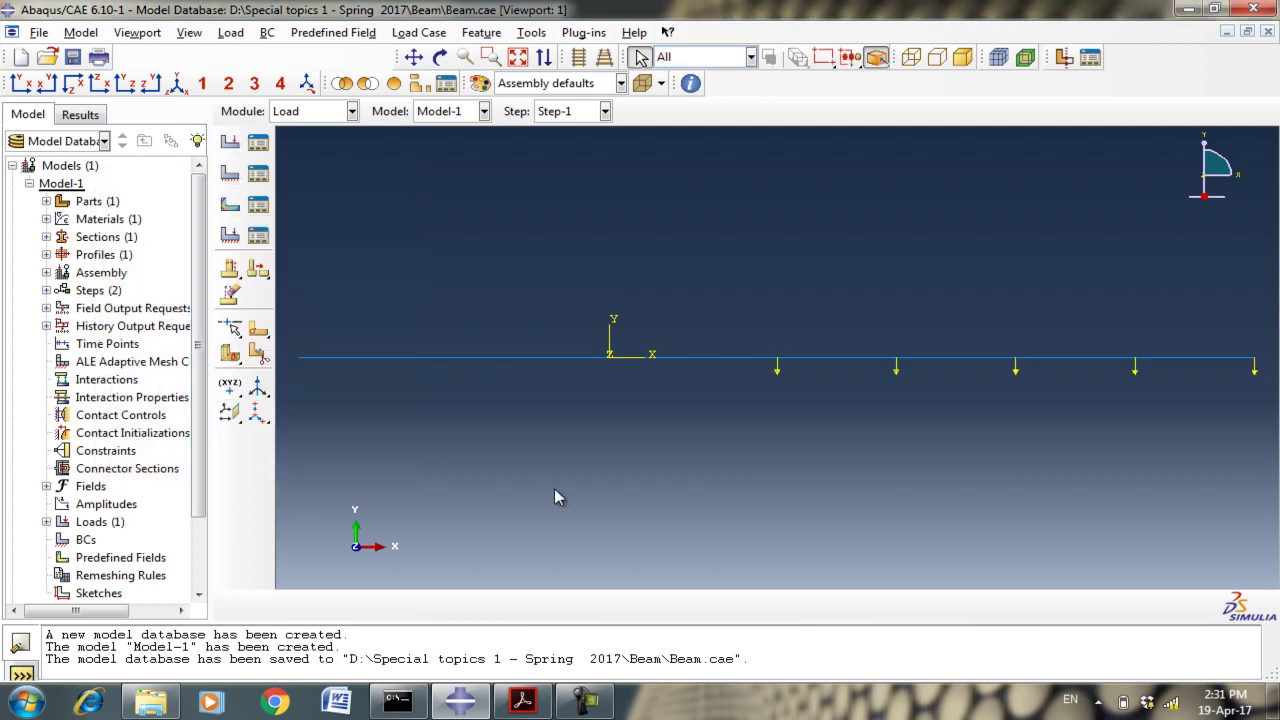
# Create a concentrated force in Step-1 at the beam's left quarter point, with CF2 set to -4e3.
pyautogui.scroll(1, 634, 484)
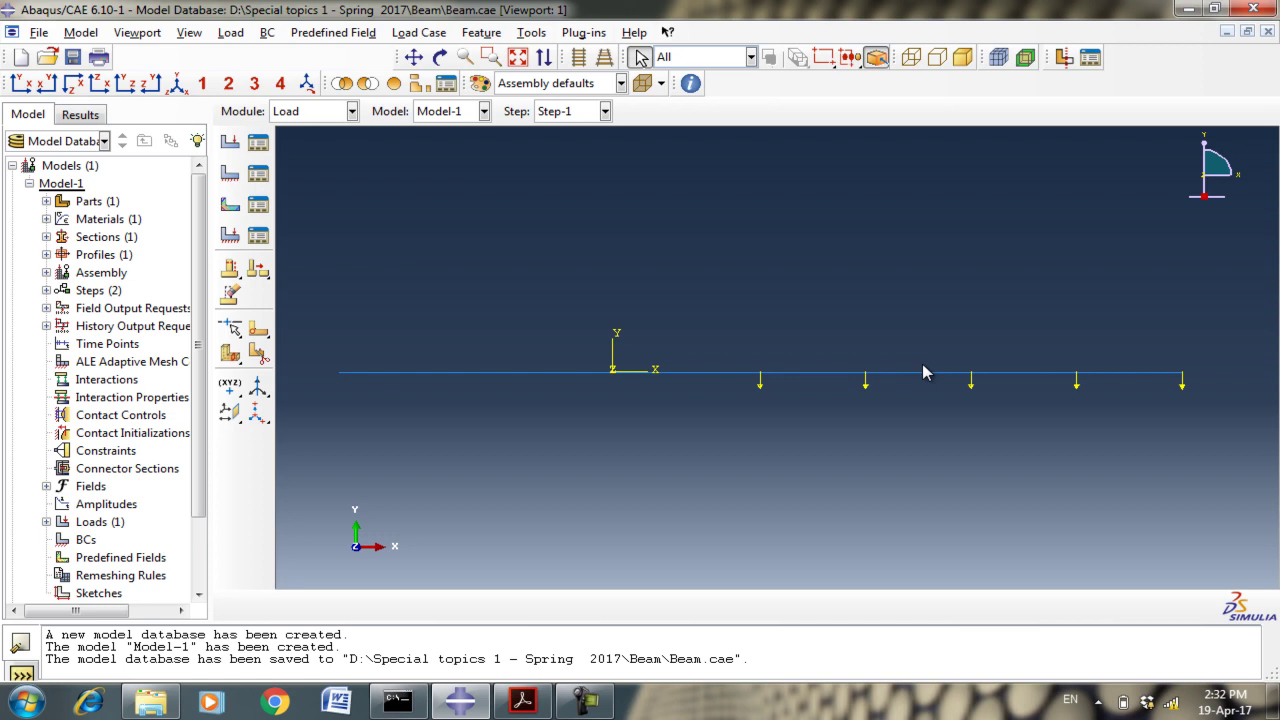
pyautogui.click(230, 142)
pyautogui.click(333, 258)
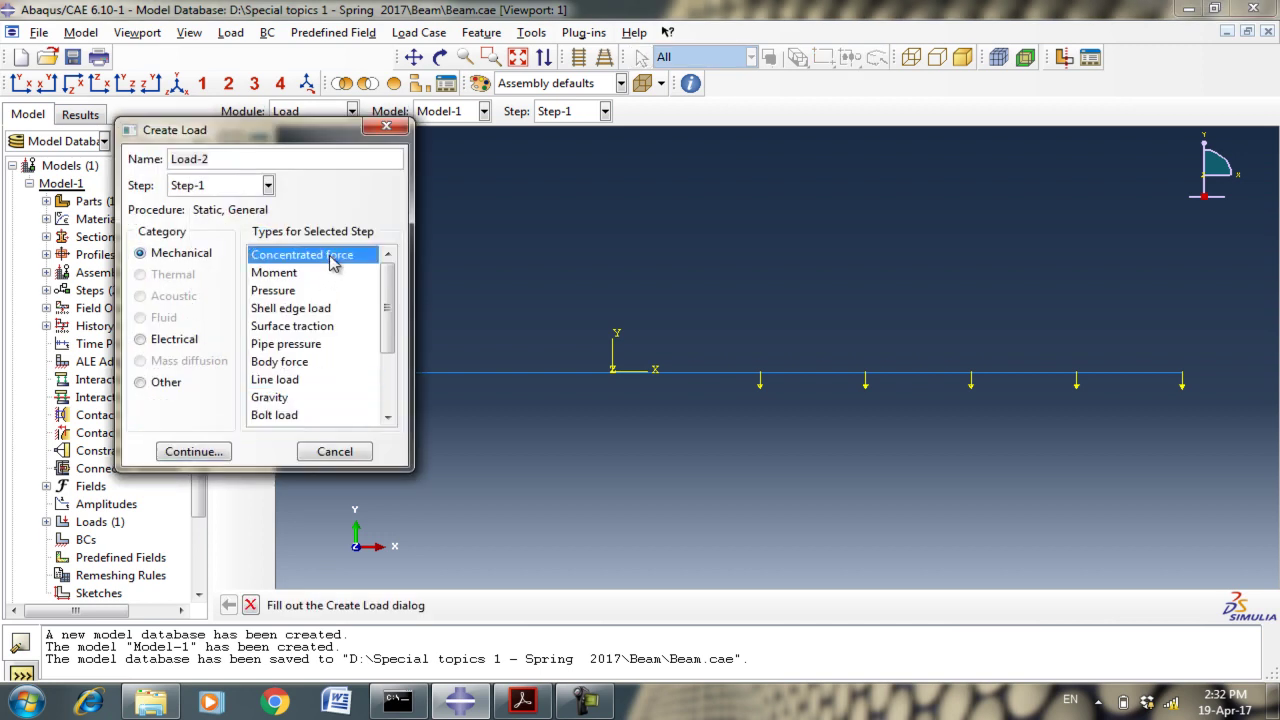
pyautogui.click(210, 455)
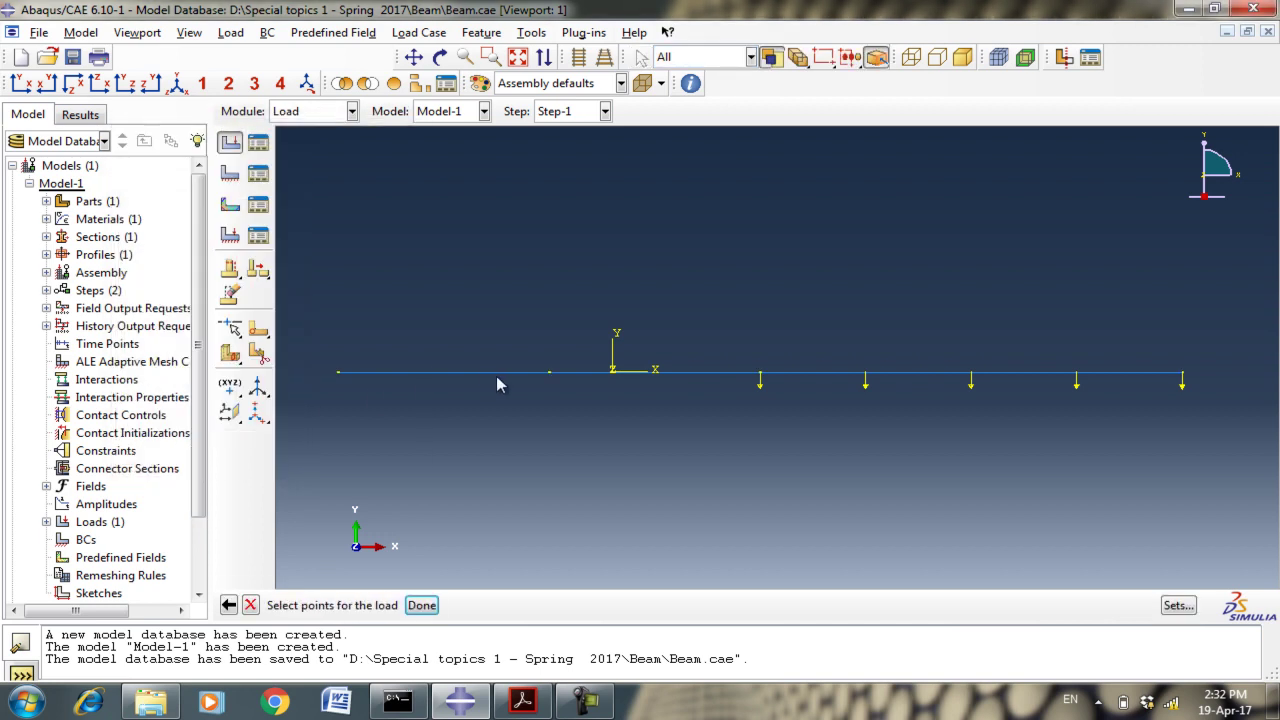
pyautogui.click(549, 379)
pyautogui.click(424, 605)
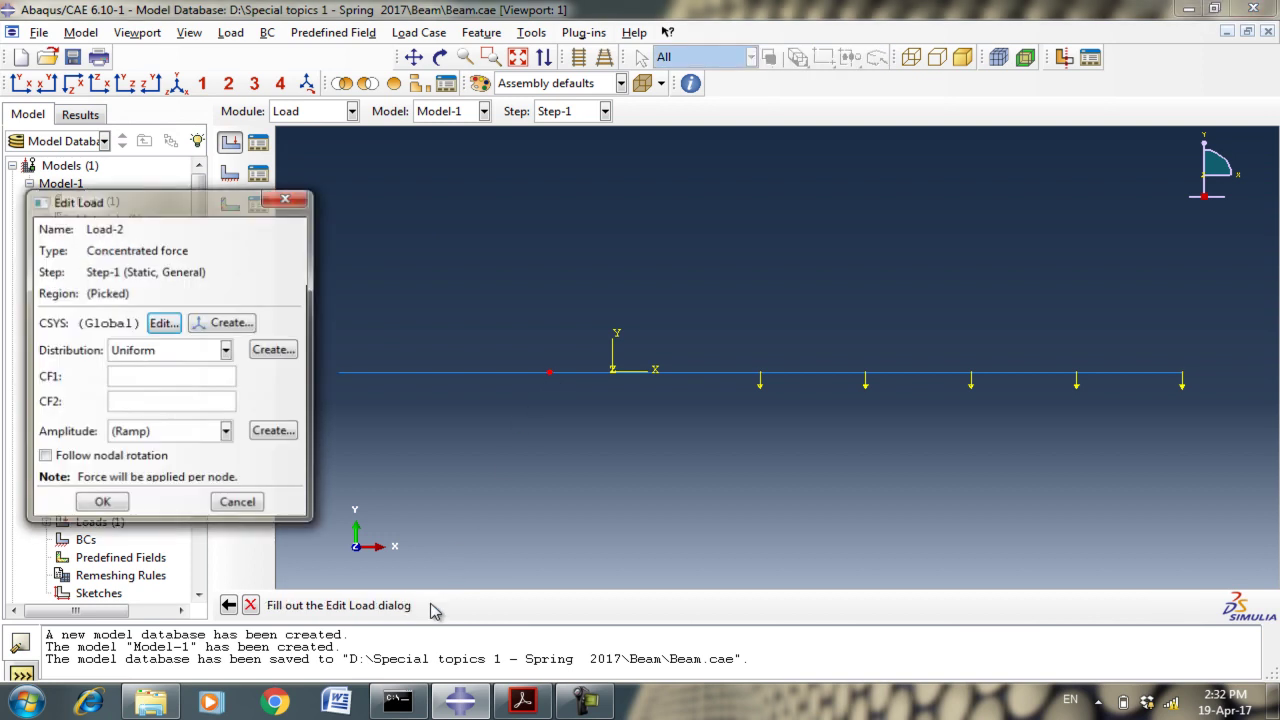
pyautogui.click(160, 399)
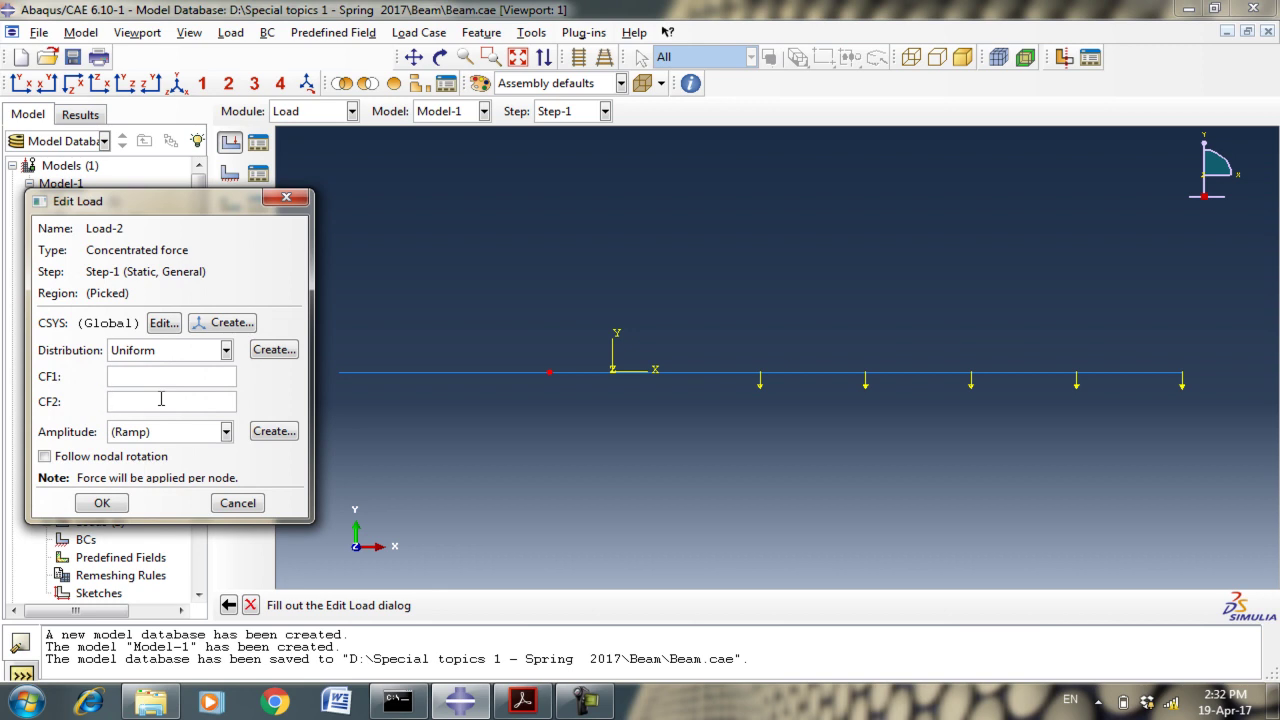
pyautogui.write('4-')
pyautogui.press('BackSpace')
pyautogui.press('BackSpace')
pyautogui.write('-4e3')
pyautogui.click(84, 503)
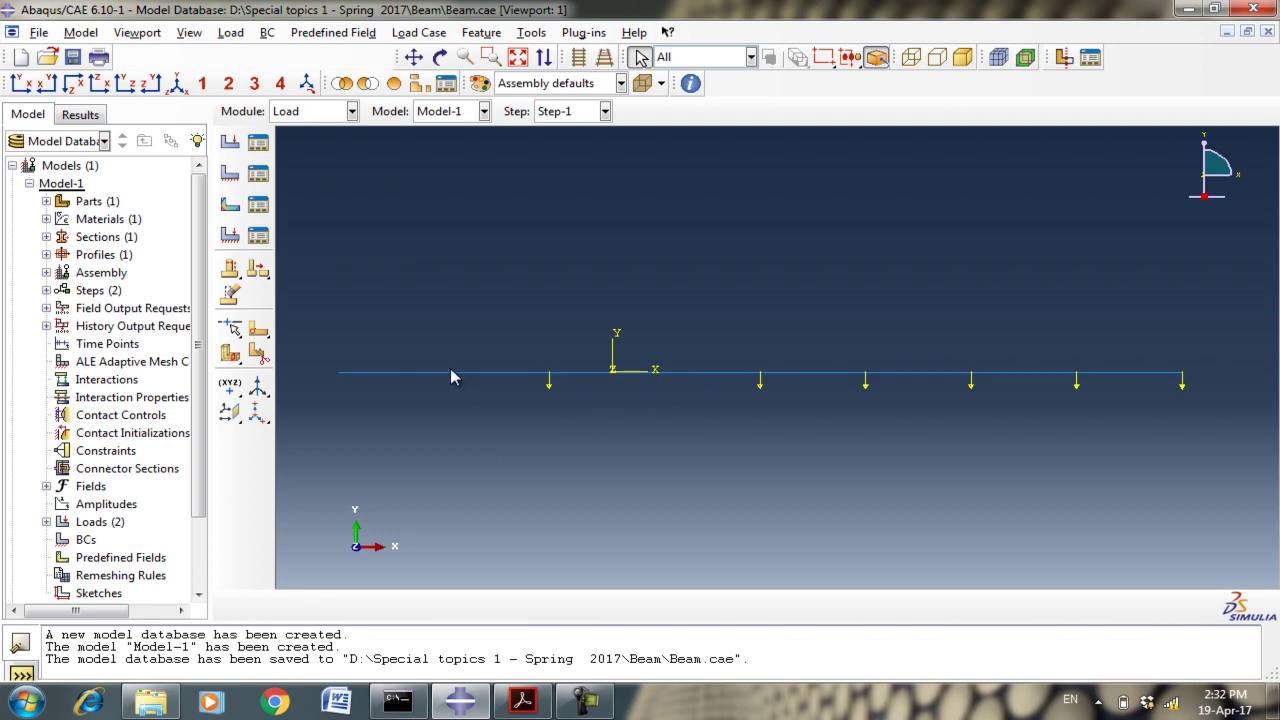
# Try to partition the beam instance's edge in the Load module, by midpoint/datum point and by parameter location.
pyautogui.scroll(-1, 666, 383)
pyautogui.scroll(-2, 666, 383)
pyautogui.scroll(3, 681, 466)
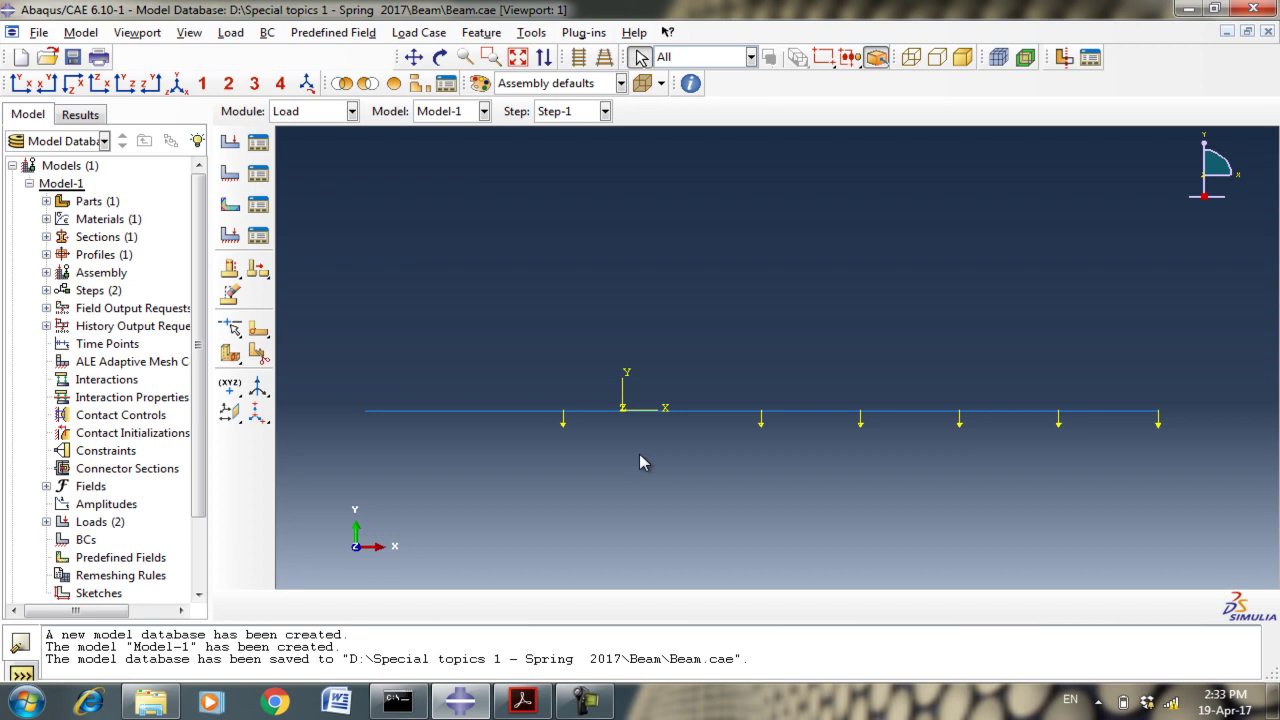
pyautogui.scroll(1, 639, 453)
pyautogui.click(528, 33)
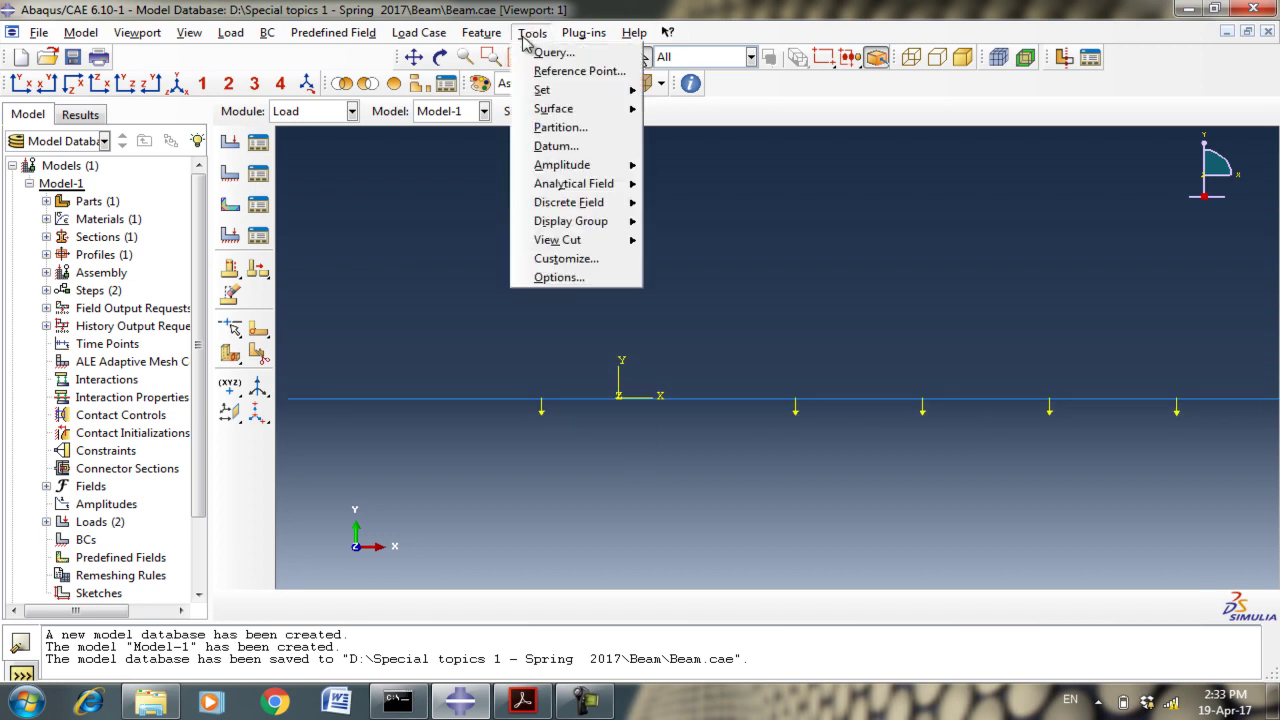
pyautogui.click(556, 123)
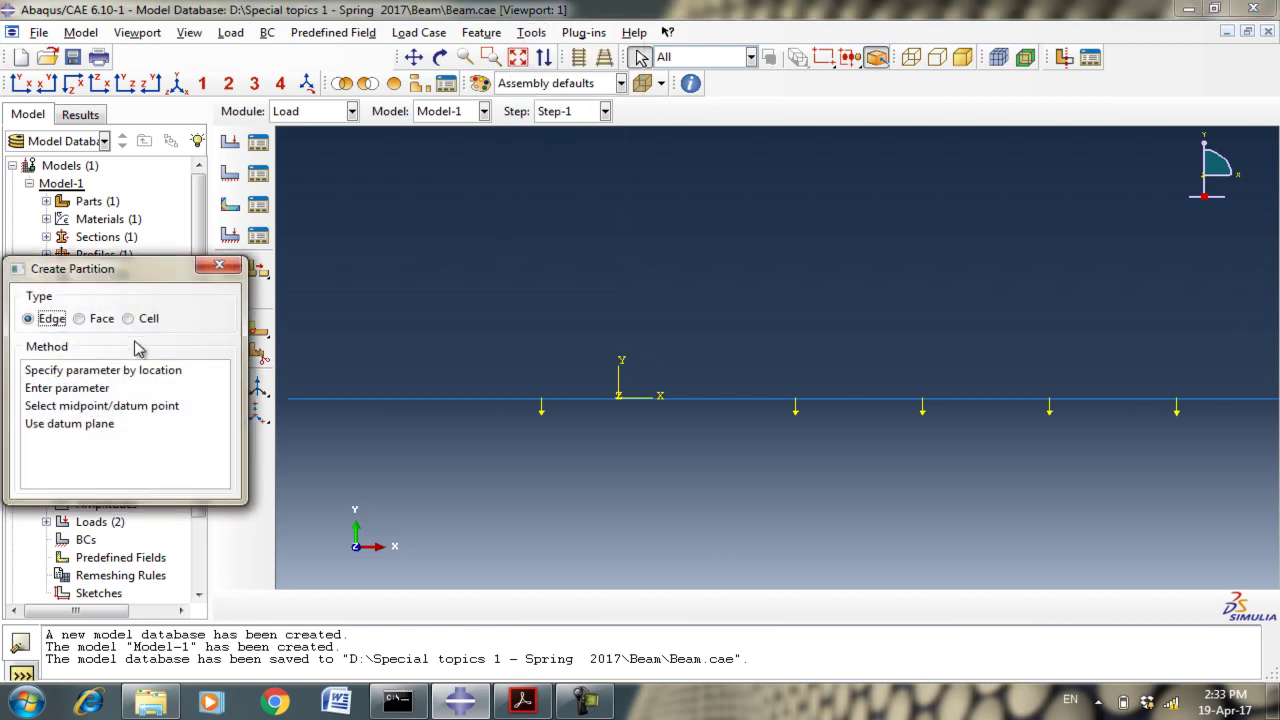
pyautogui.click(92, 406)
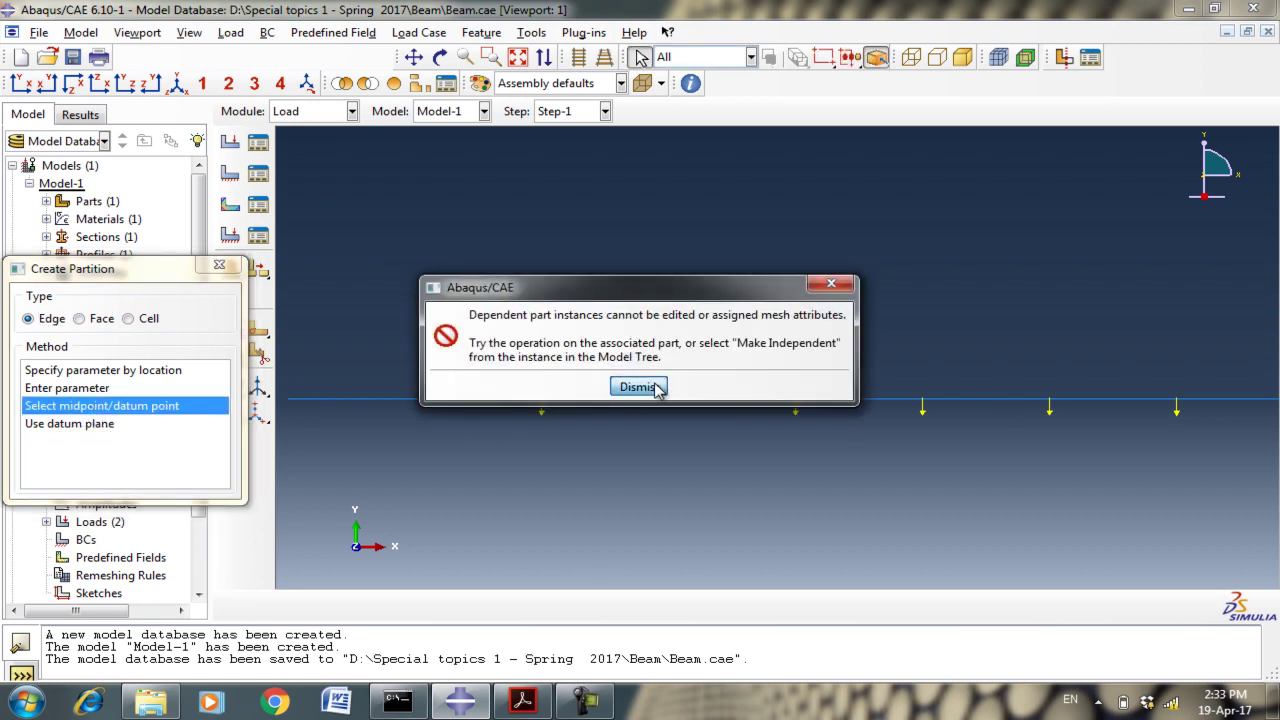
pyautogui.click(636, 386)
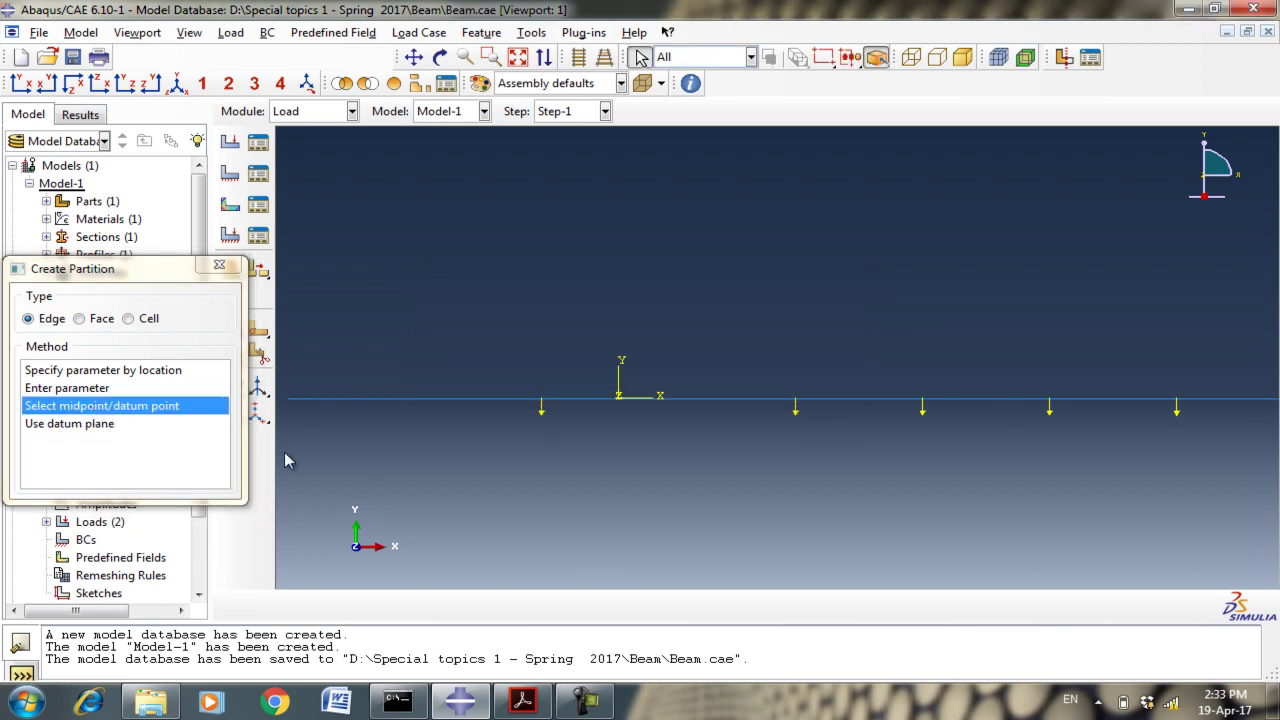
pyautogui.click(97, 372)
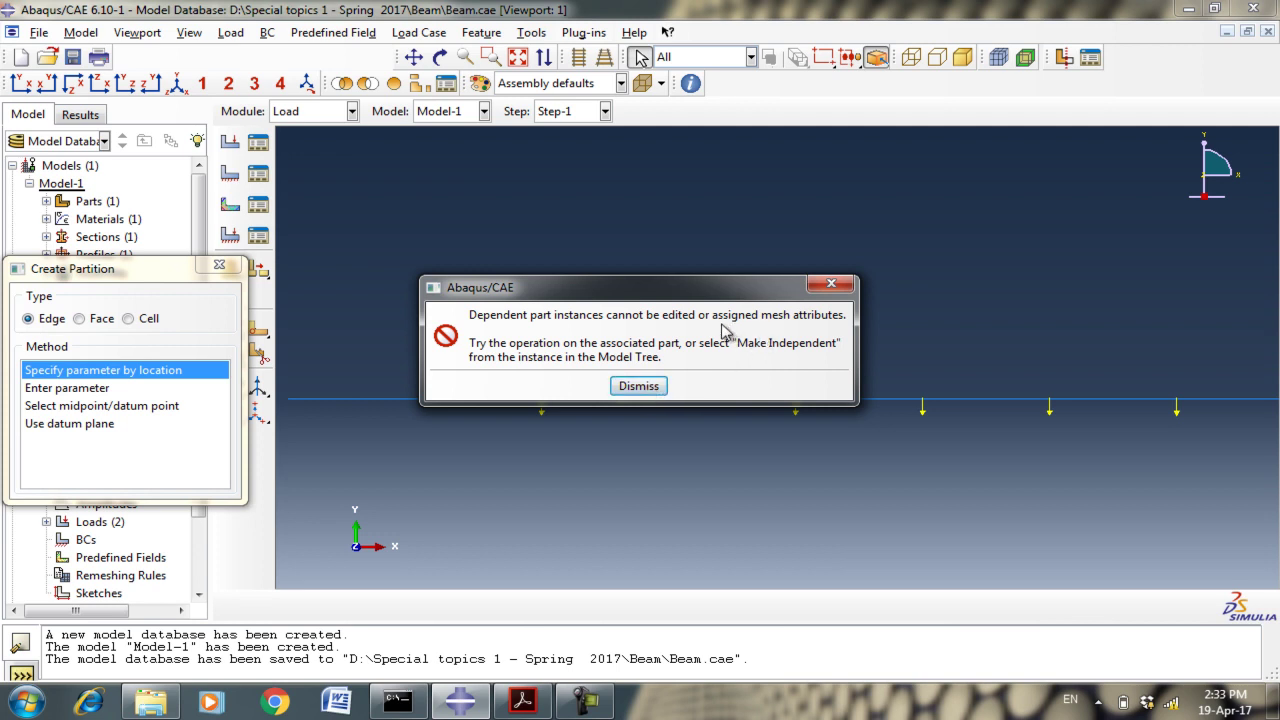
pyautogui.click(638, 387)
pyautogui.click(219, 265)
# Switch to the Part module and open the Create Partition tool for Part-1.
pyautogui.click(318, 112)
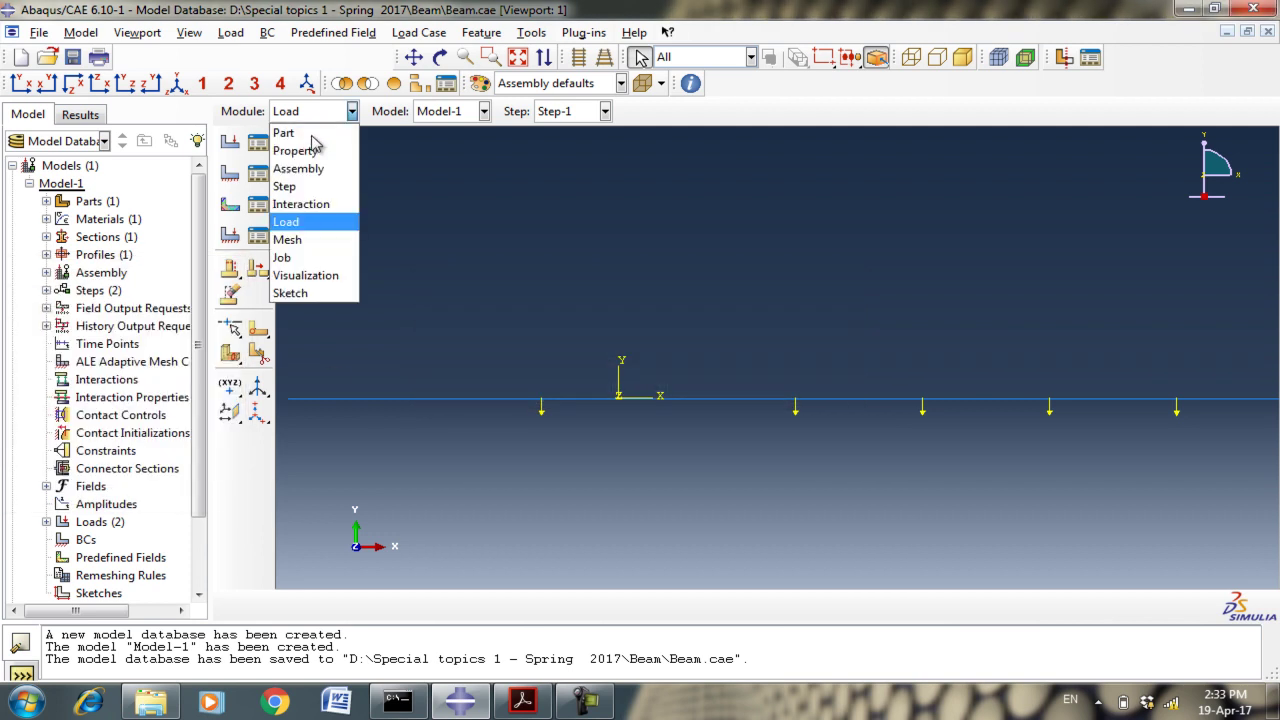
pyautogui.click(316, 150)
pyautogui.click(322, 112)
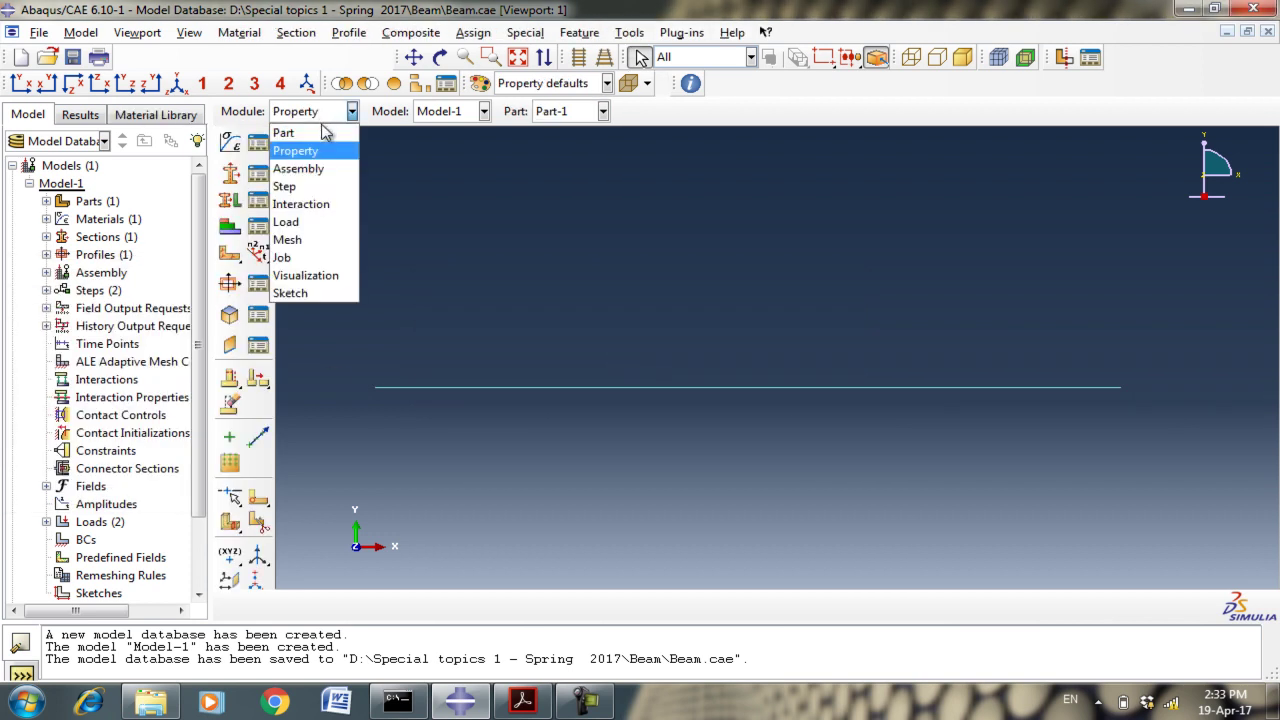
pyautogui.click(322, 131)
pyautogui.click(373, 32)
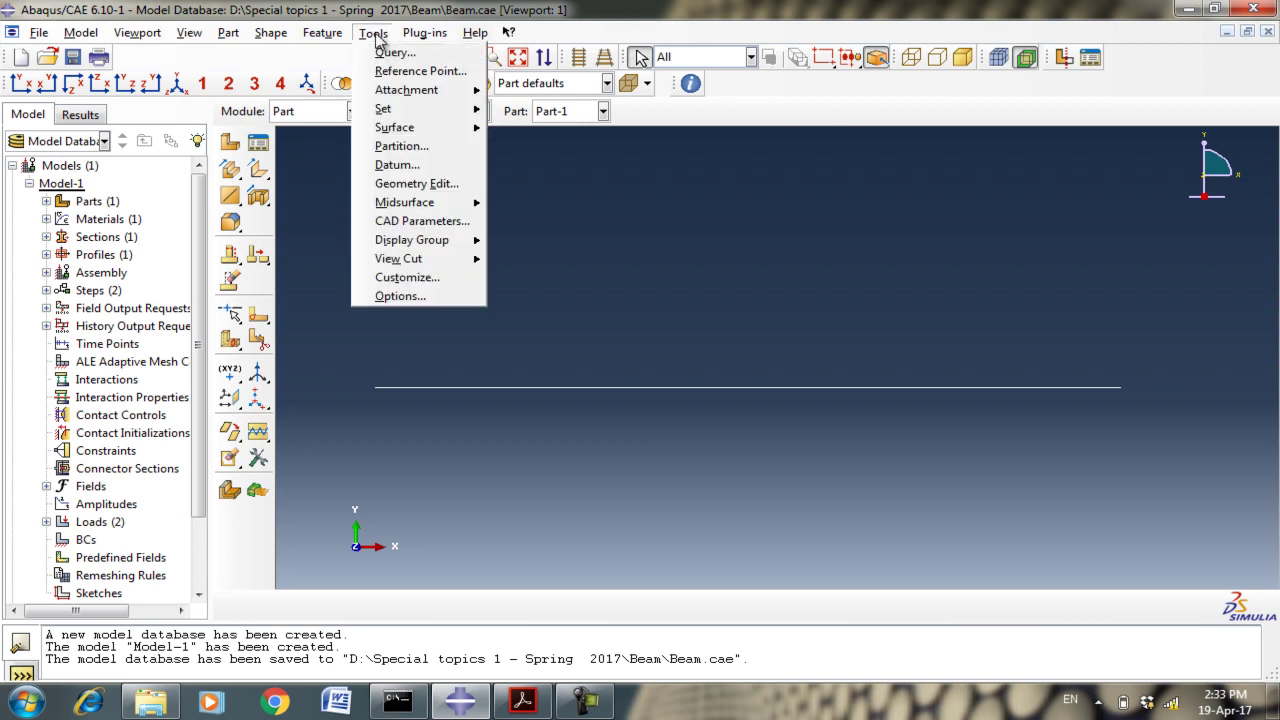
pyautogui.click(405, 147)
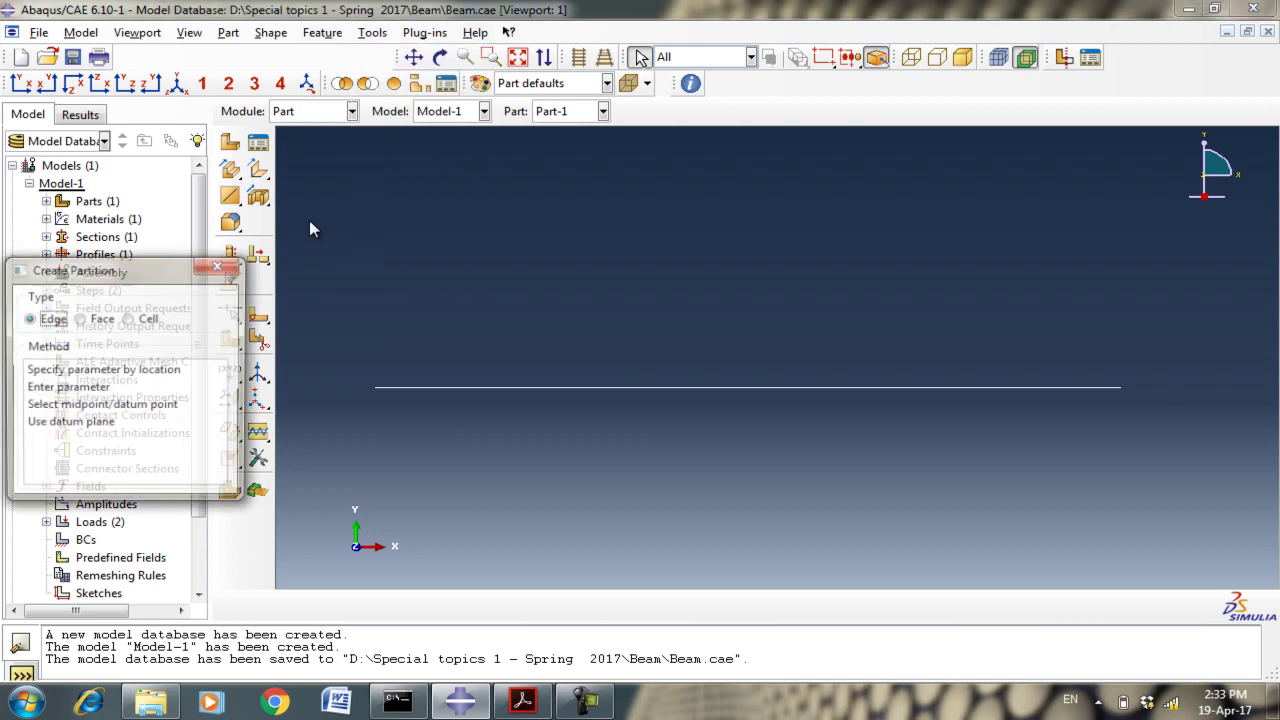
pyautogui.click(74, 372)
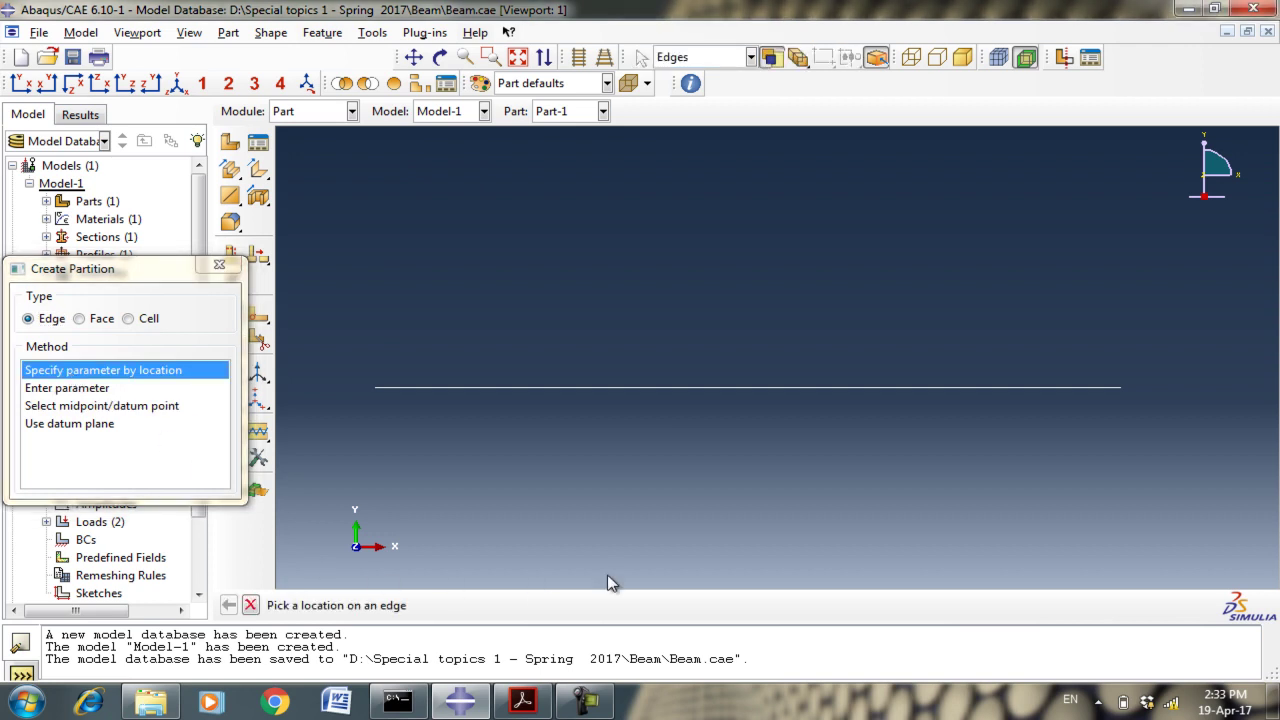
pyautogui.click(642, 387)
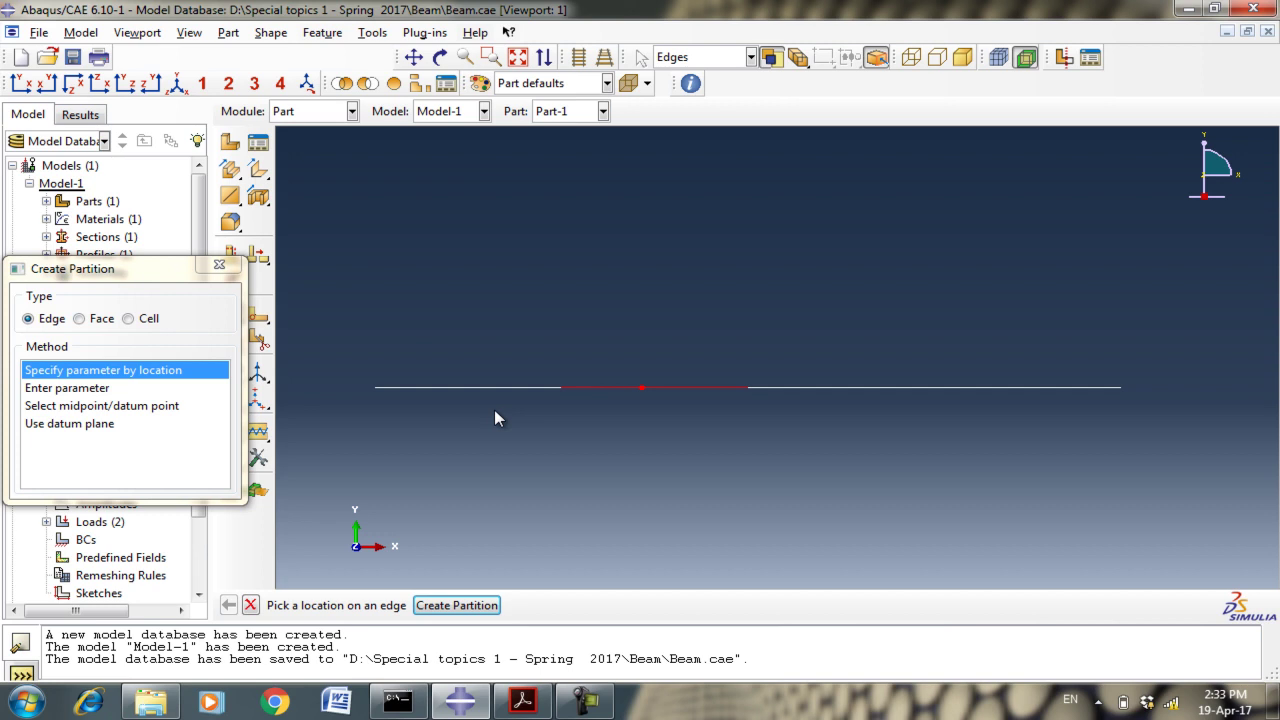
pyautogui.click(699, 387)
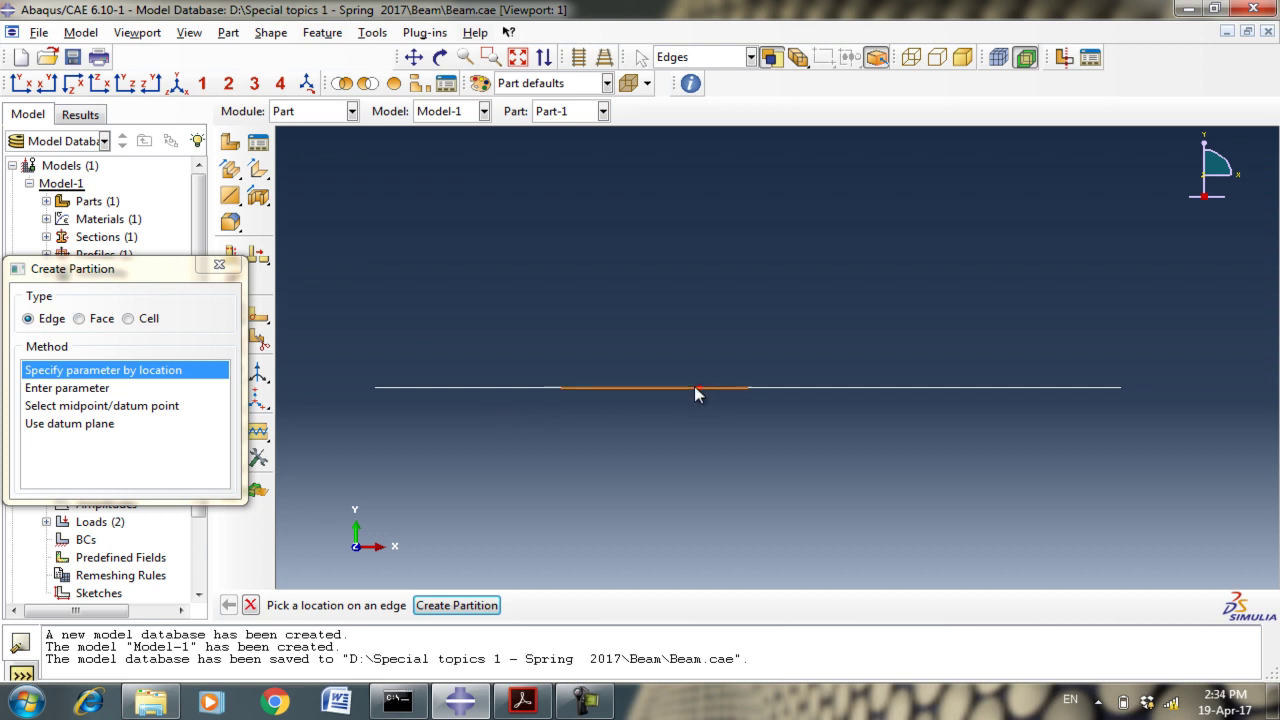
pyautogui.click(620, 388)
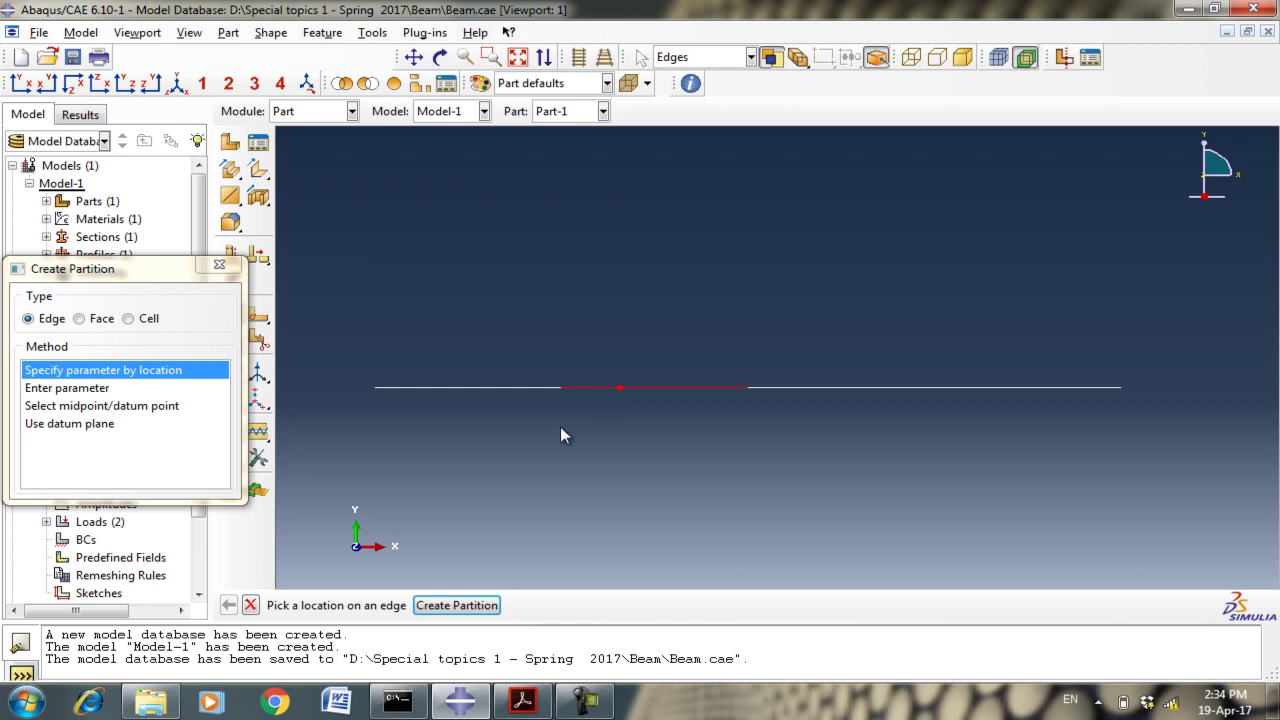
pyautogui.click(251, 606)
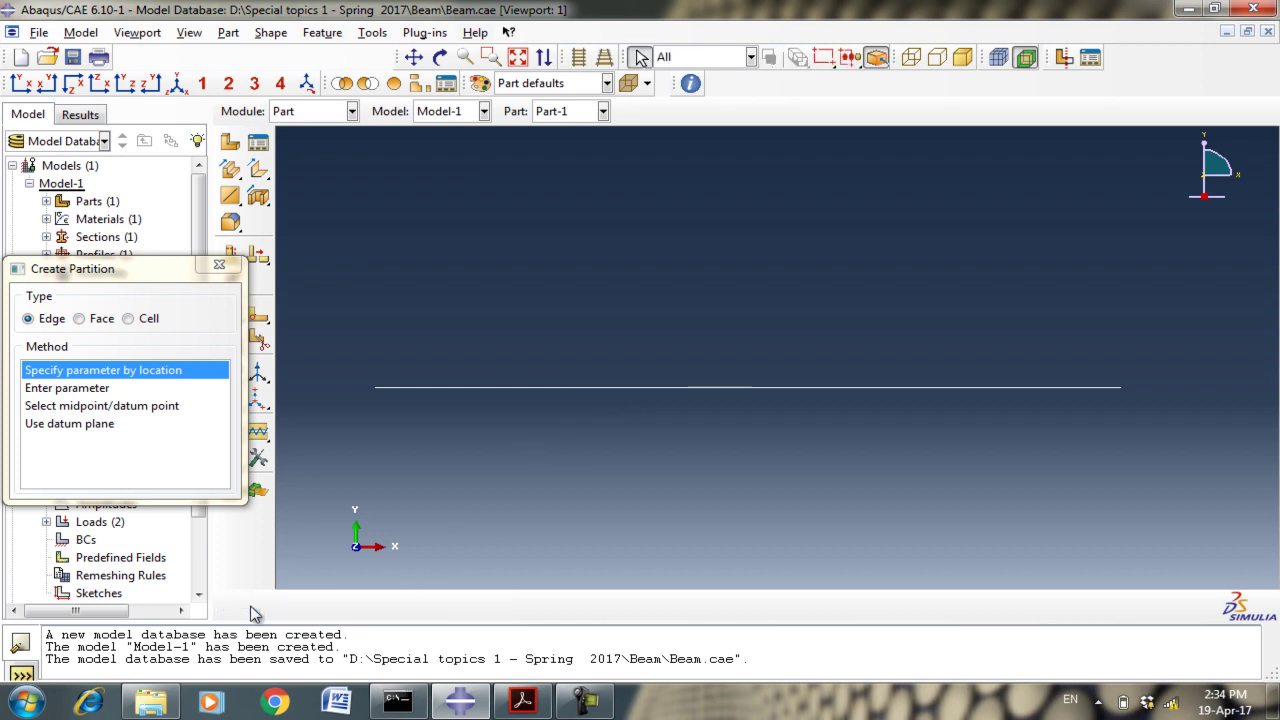
# Partition the Part-1 edge between its quarter point and midpoint by entering a normalized edge parameter of 0.5.
pyautogui.click(70, 390)
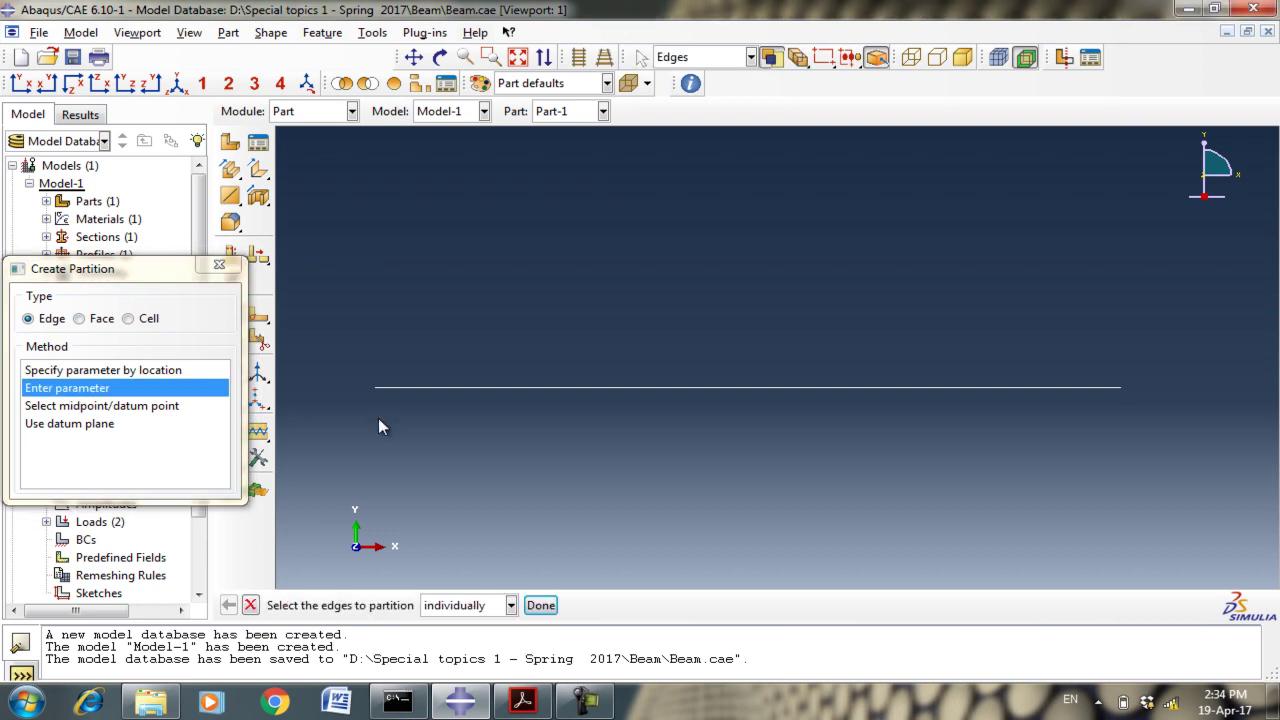
pyautogui.click(698, 389)
pyautogui.click(545, 604)
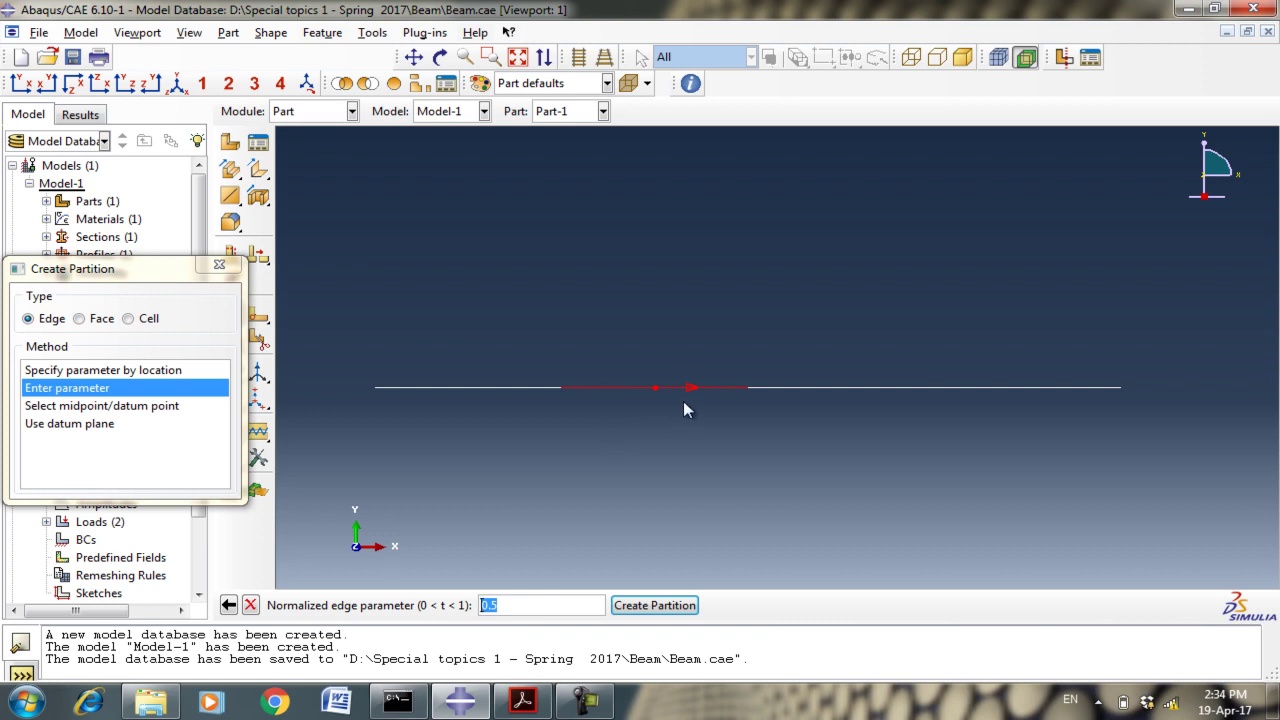
pyautogui.click(536, 603)
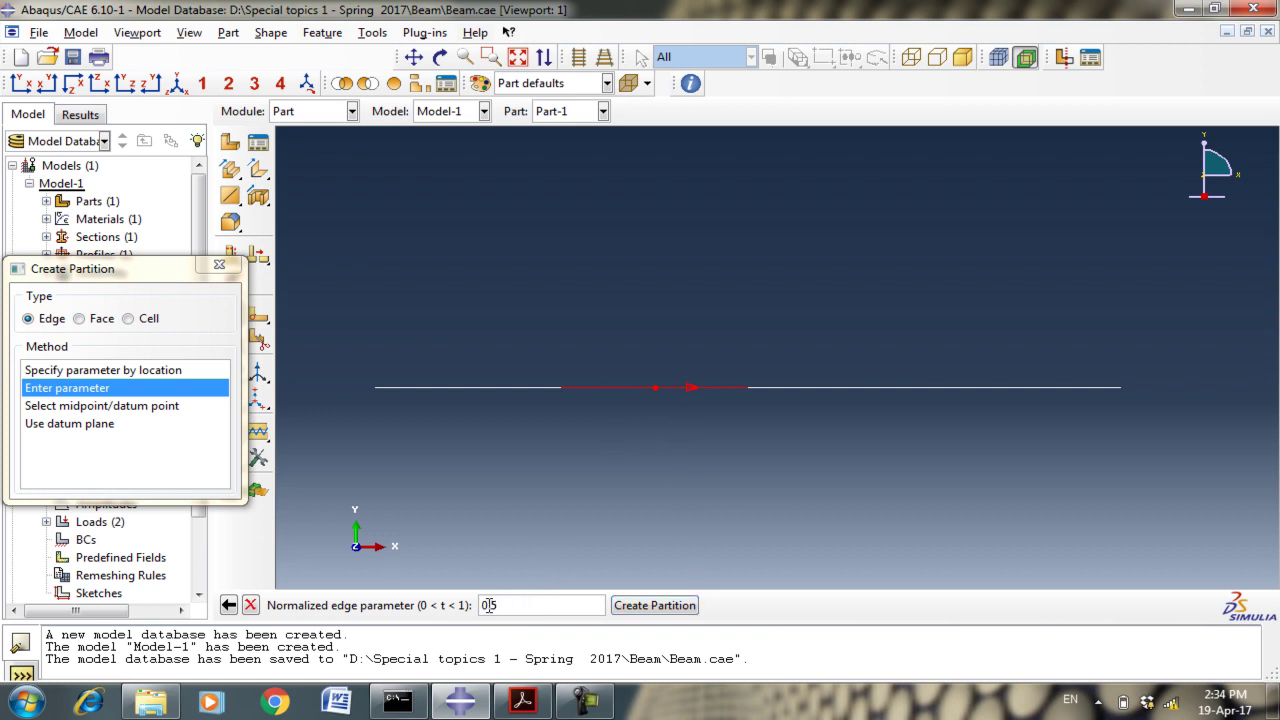
pyautogui.click(655, 606)
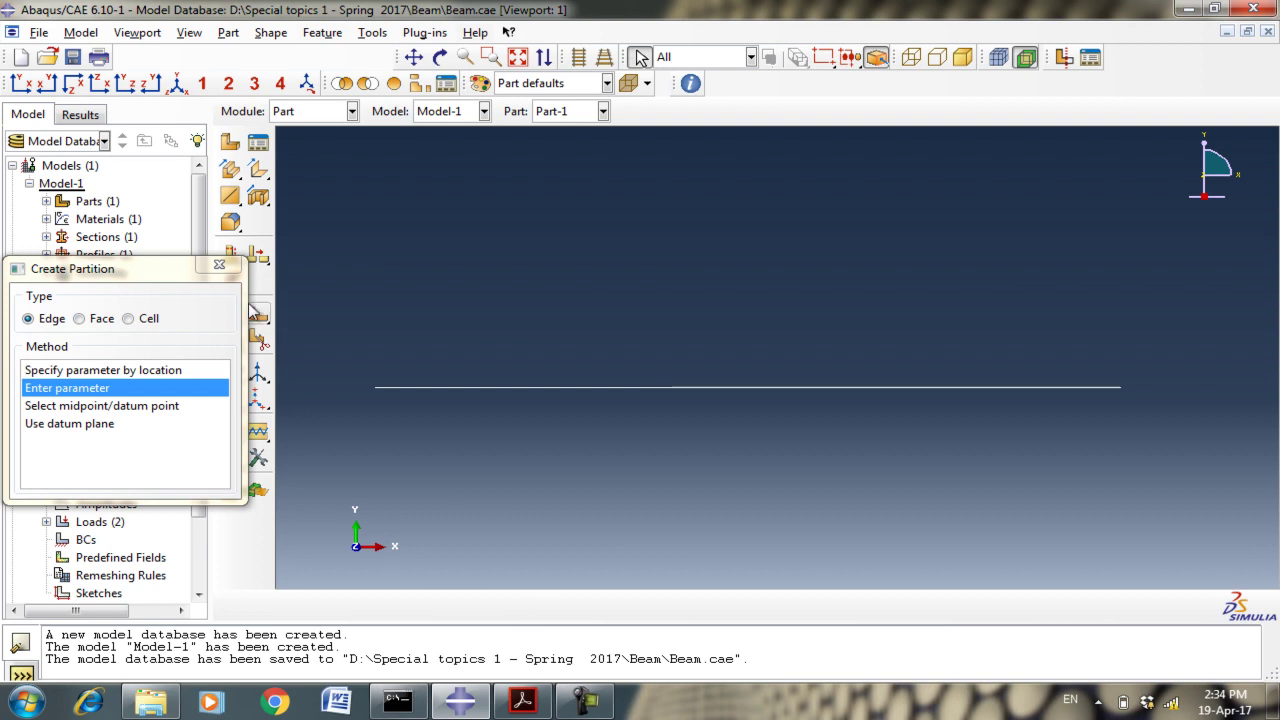
pyautogui.click(219, 264)
# Switch to the Load module and start a Moment load in Step-1 at the new partition point between the quarter point and midspan.
pyautogui.click(307, 112)
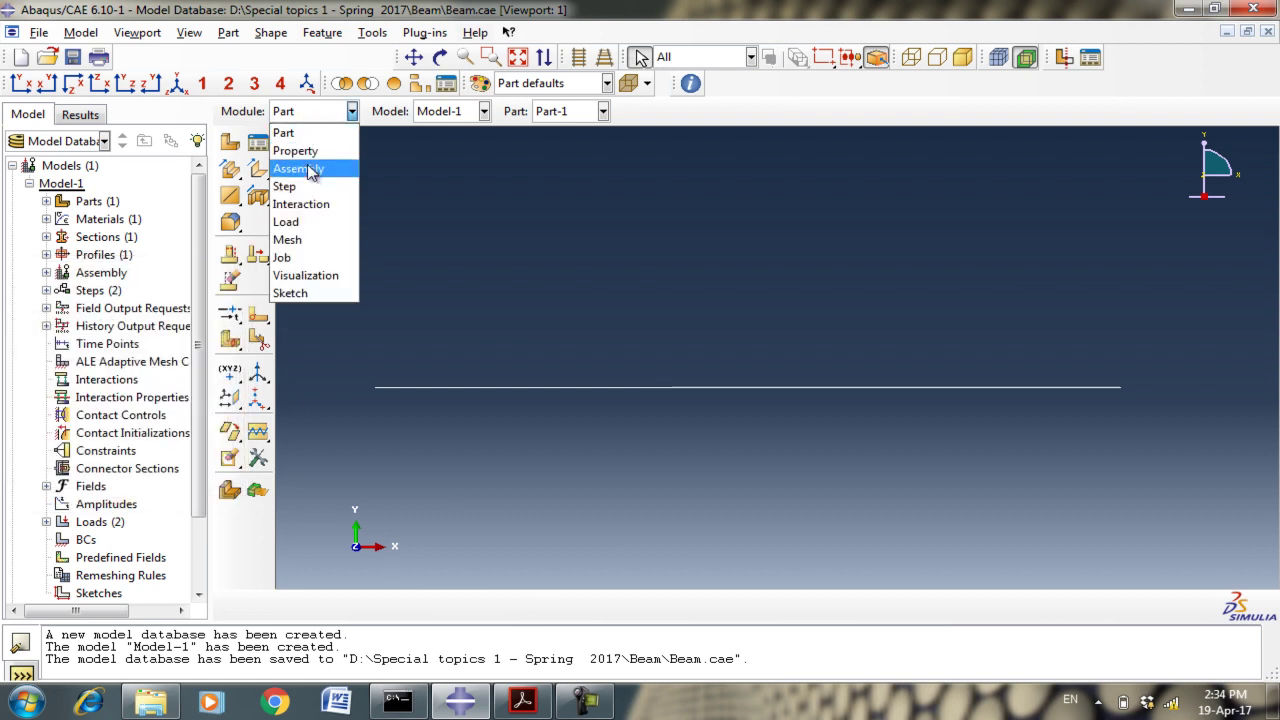
pyautogui.click(313, 222)
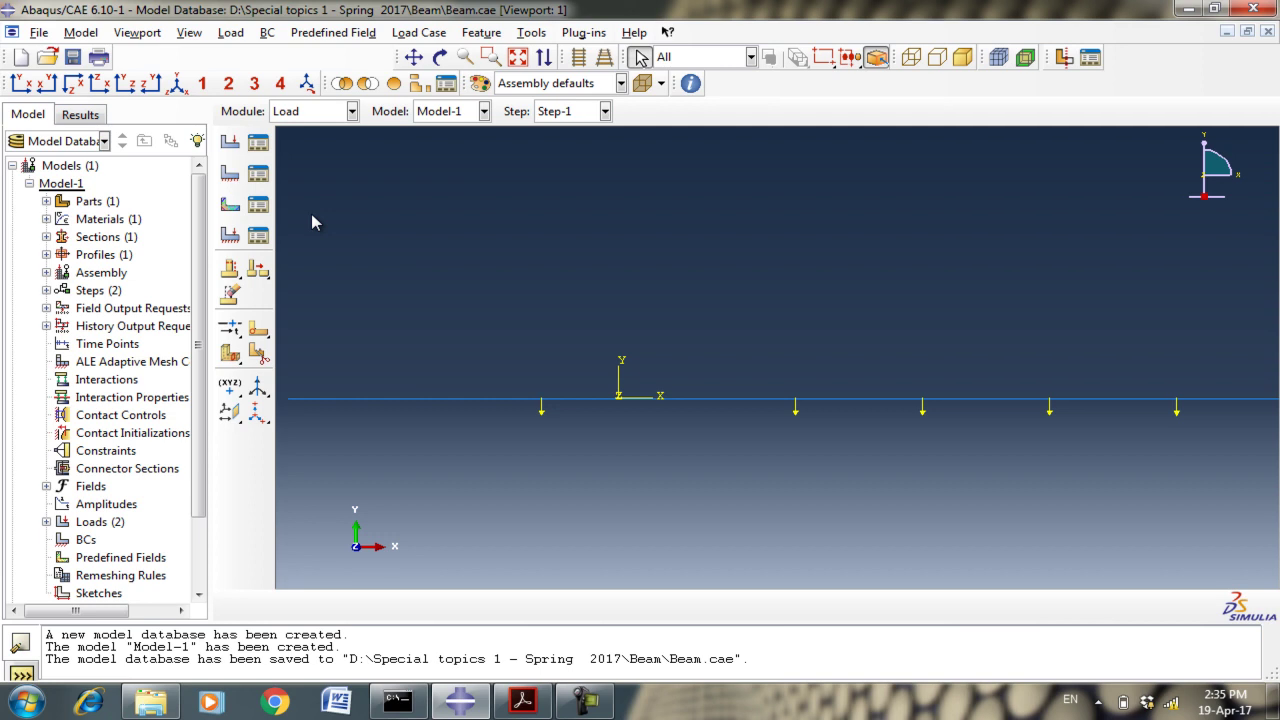
pyautogui.click(229, 142)
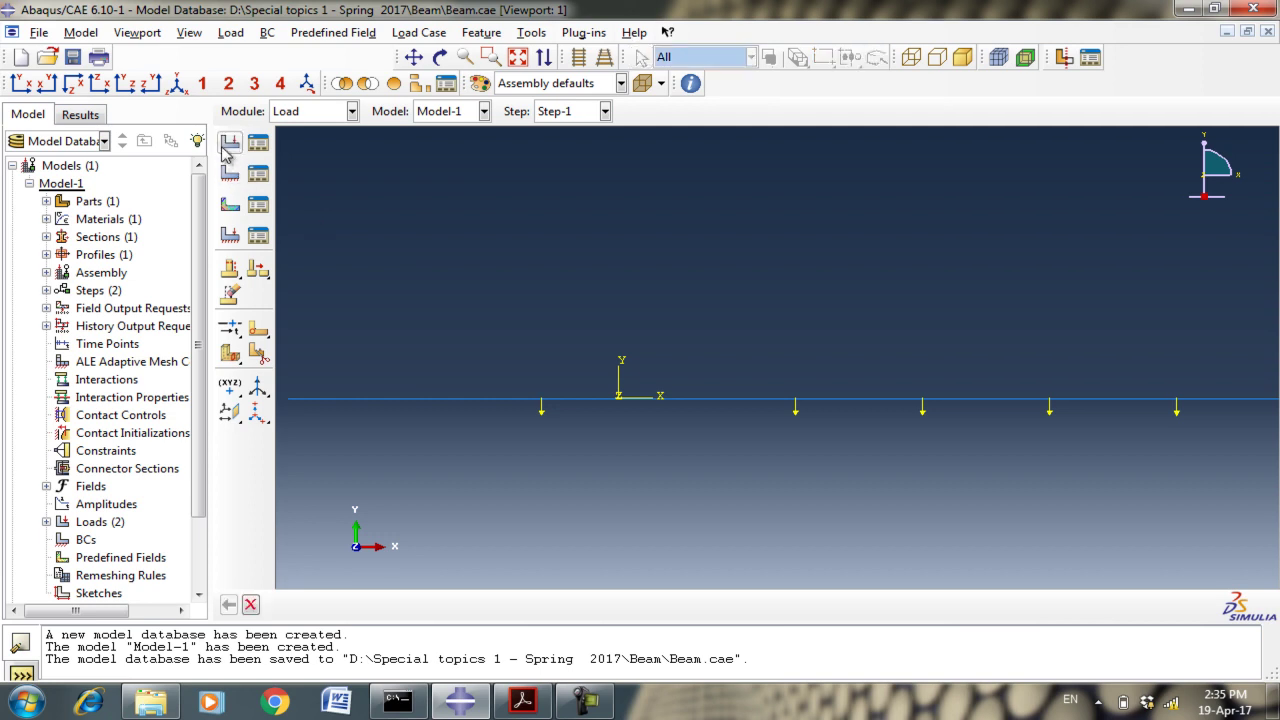
pyautogui.click(276, 283)
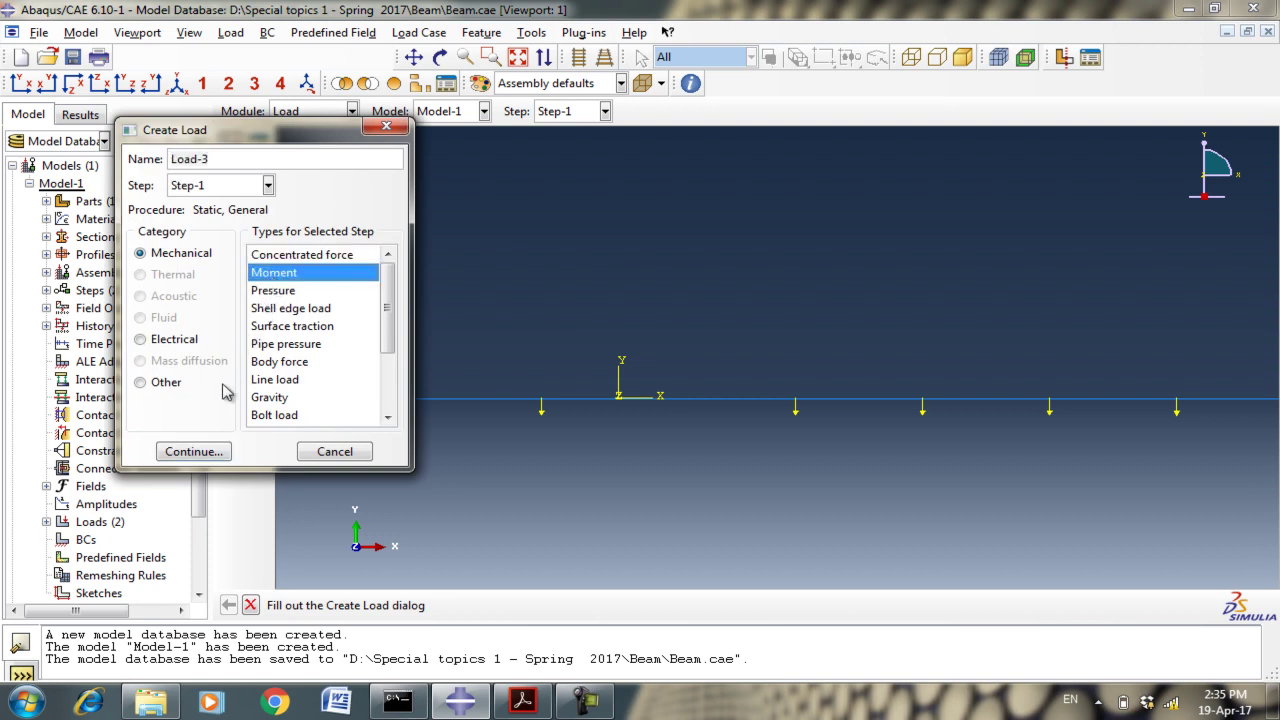
pyautogui.click(196, 452)
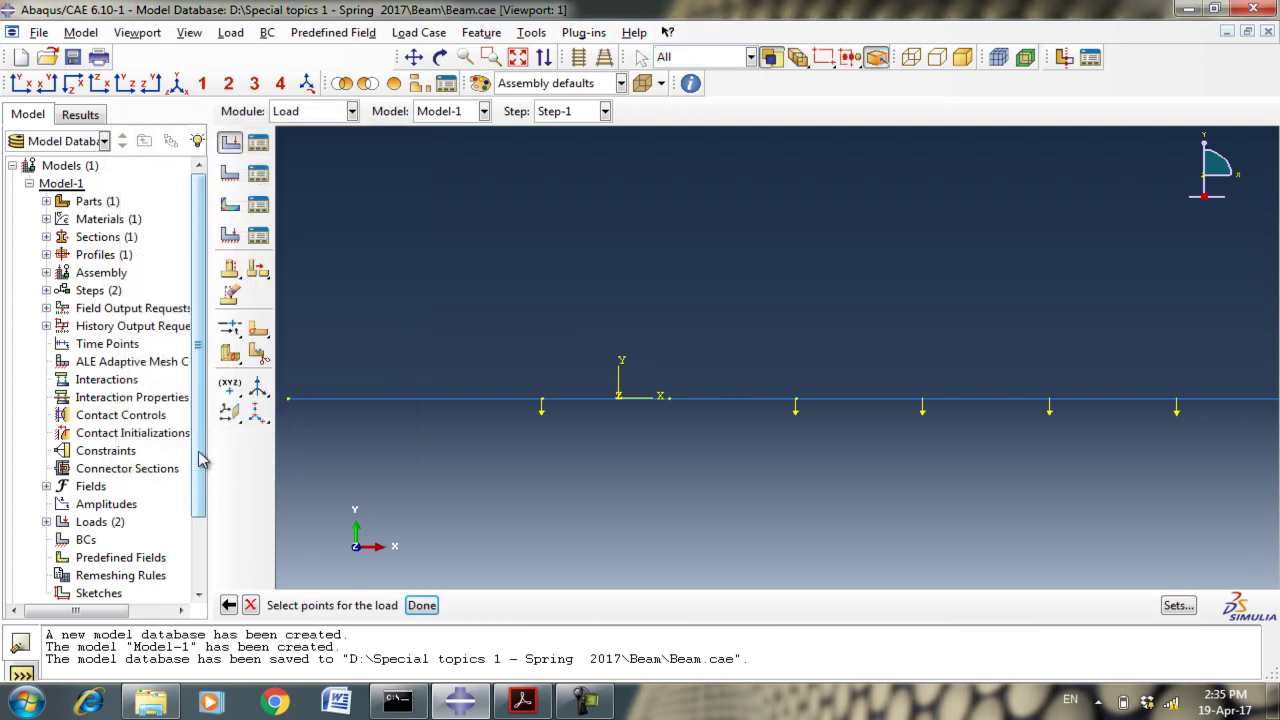
pyautogui.click(669, 399)
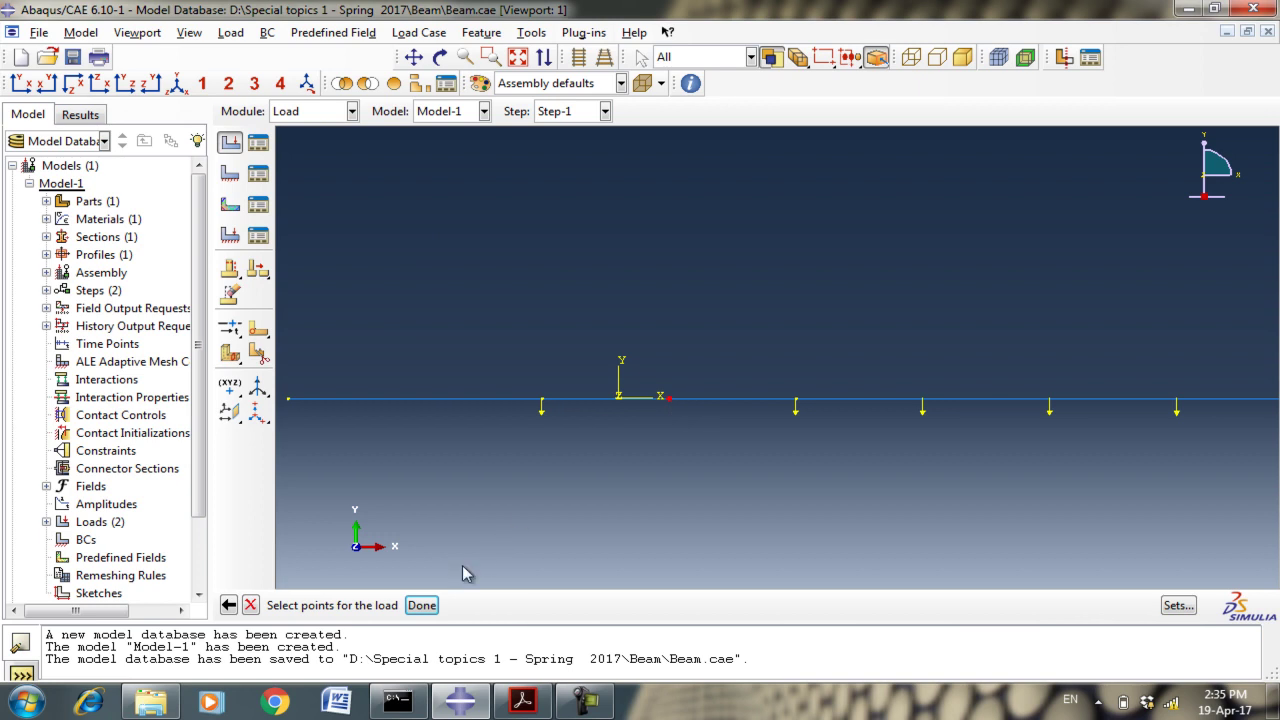
pyautogui.click(422, 605)
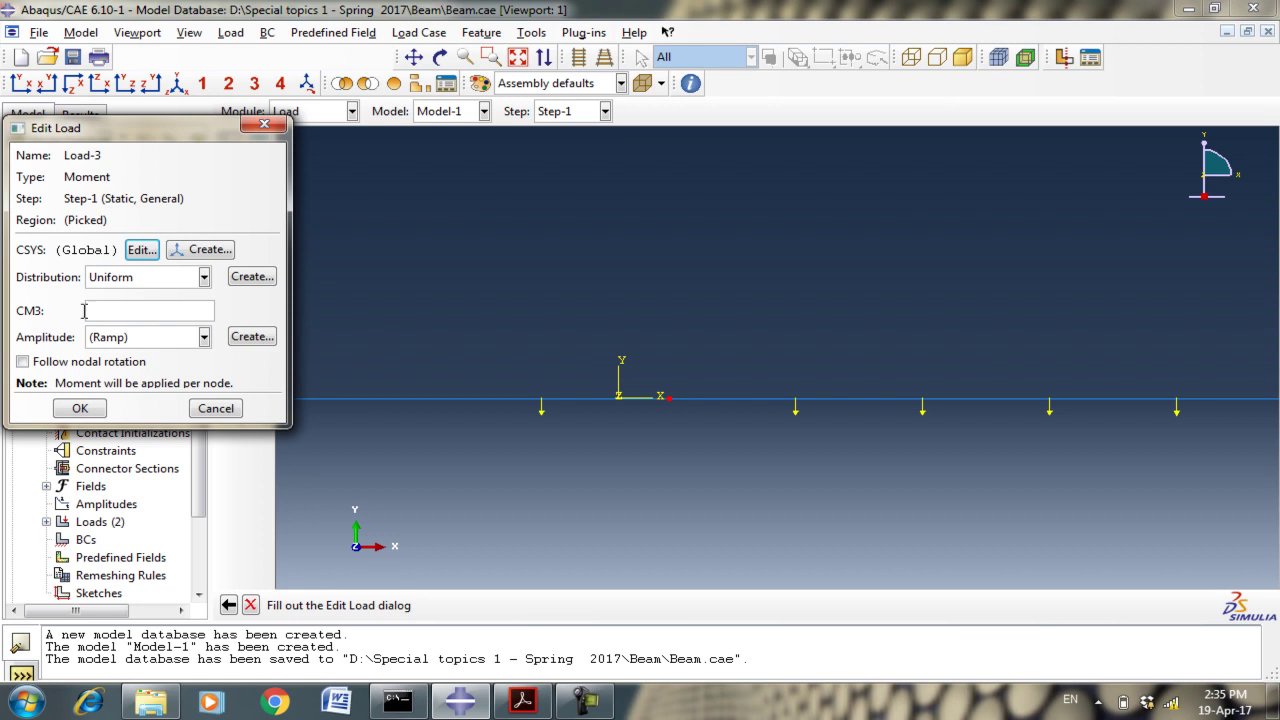
# Set the moment's CM3 to 200 with a Uniform distribution and create the load.
pyautogui.click(132, 314)
pyautogui.write('1')
pyautogui.press('BackSpace')
pyautogui.write('200')
pyautogui.click(80, 409)
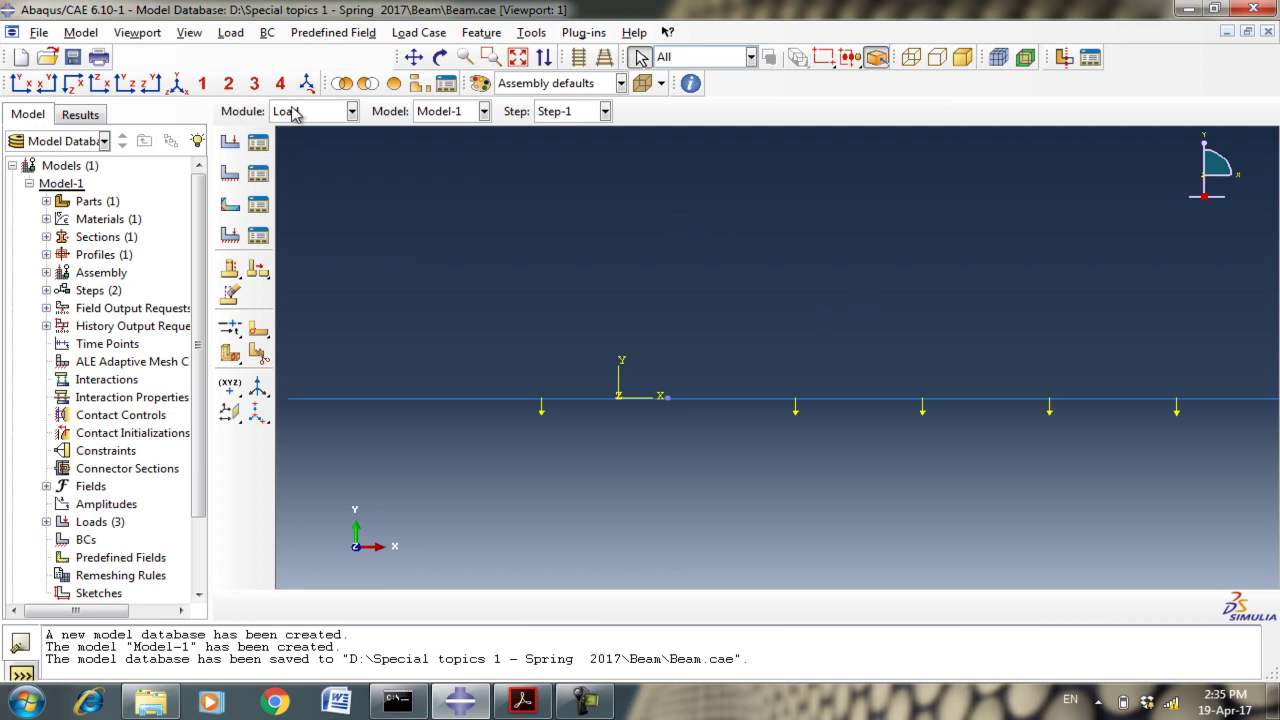
# Examine the applied moment in an isometric view, return to the XY view, and check the beam's supports in the textbook PDF.
pyautogui.click(176, 83)
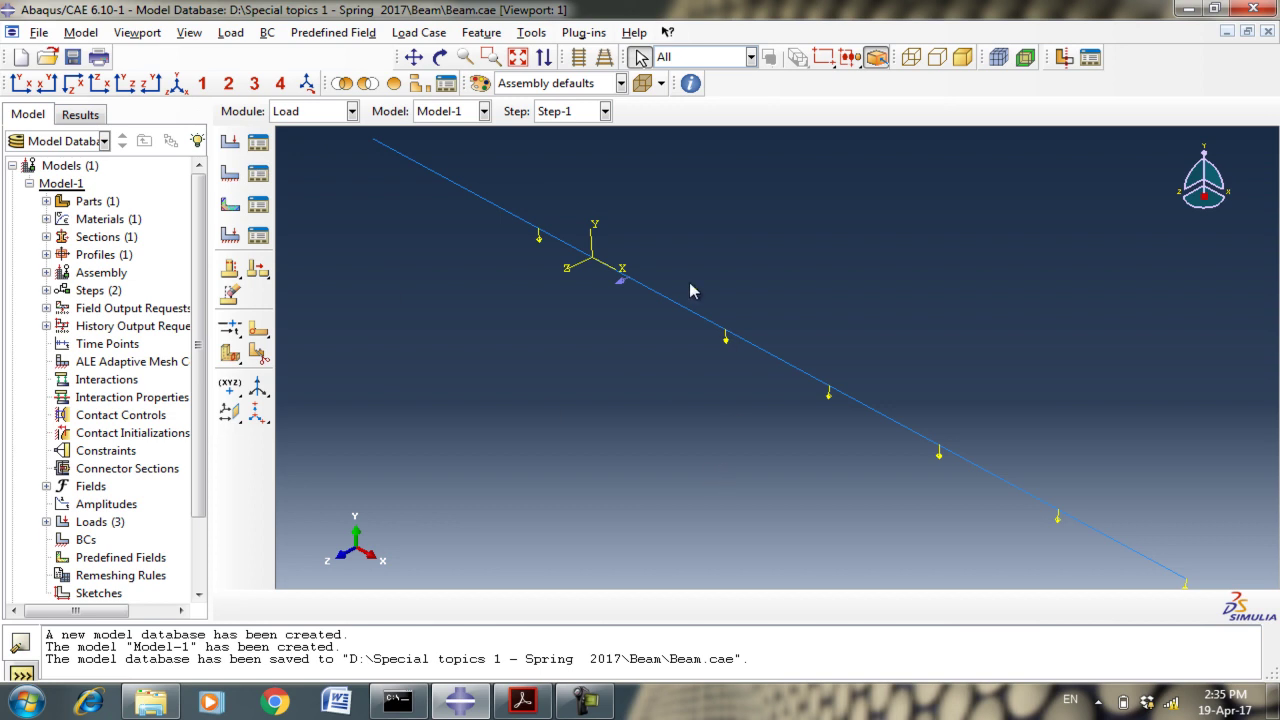
pyautogui.scroll(5, 640, 285)
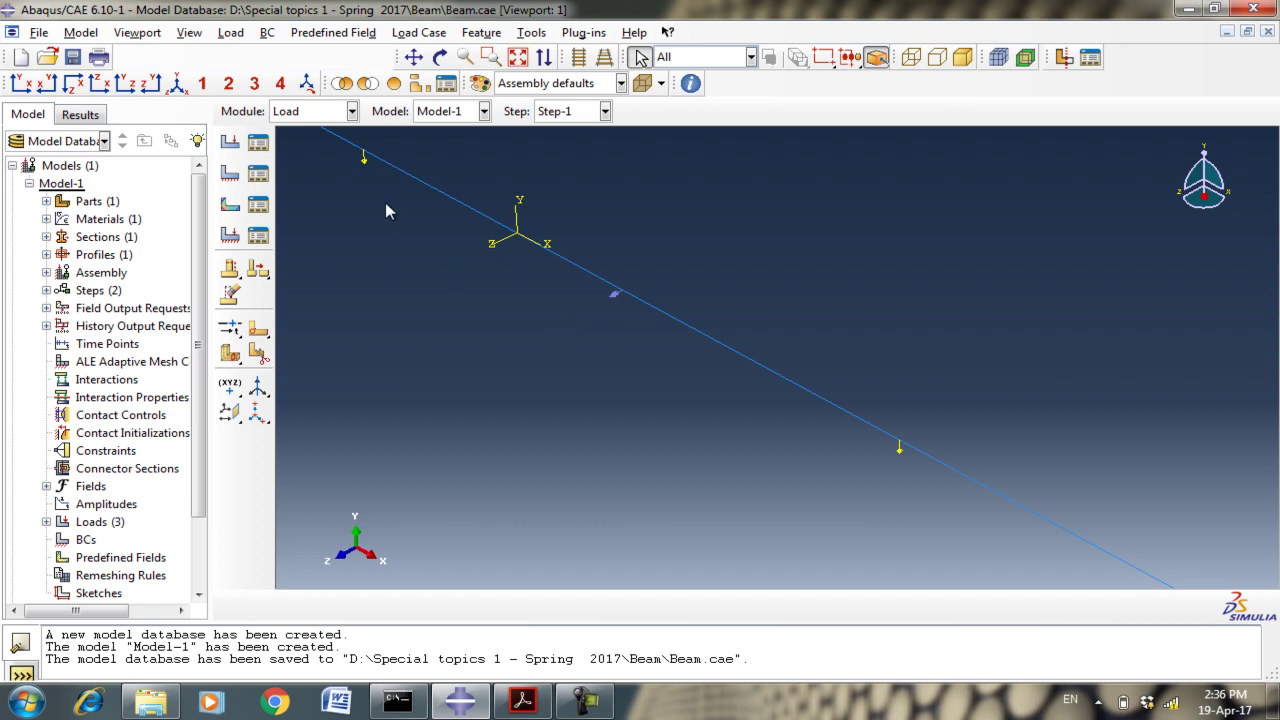
pyautogui.click(330, 112)
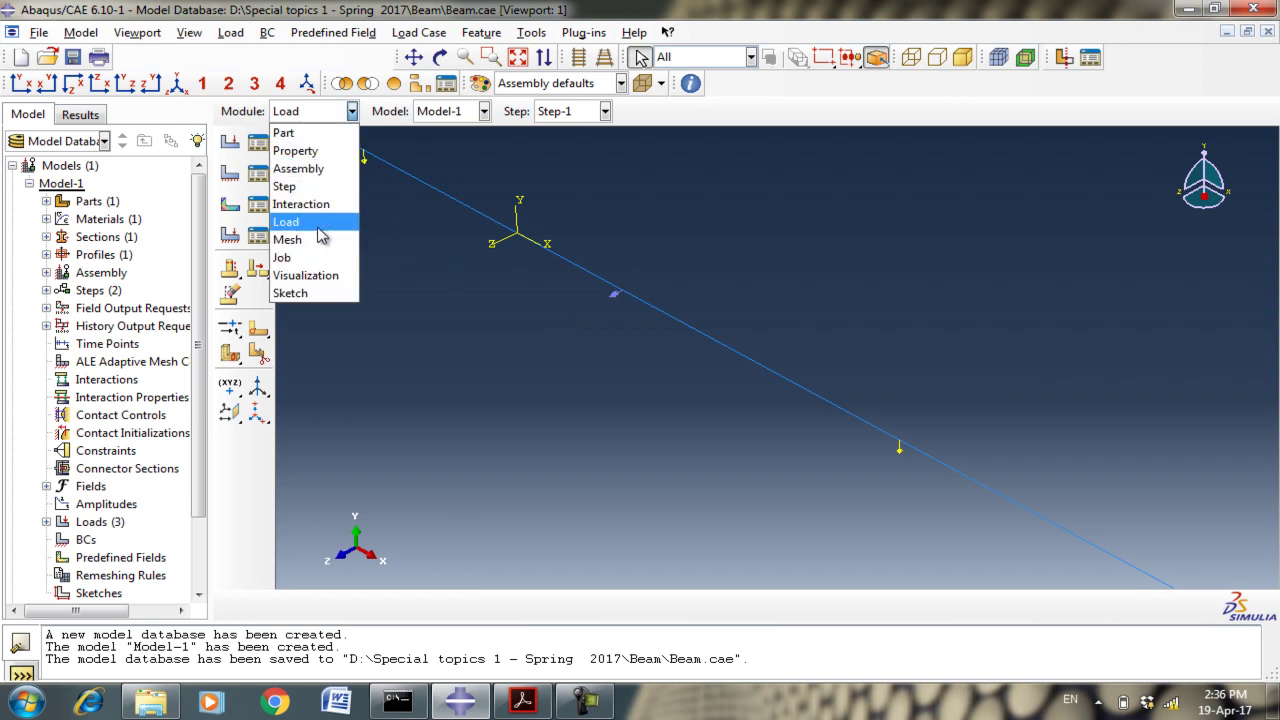
pyautogui.click(443, 393)
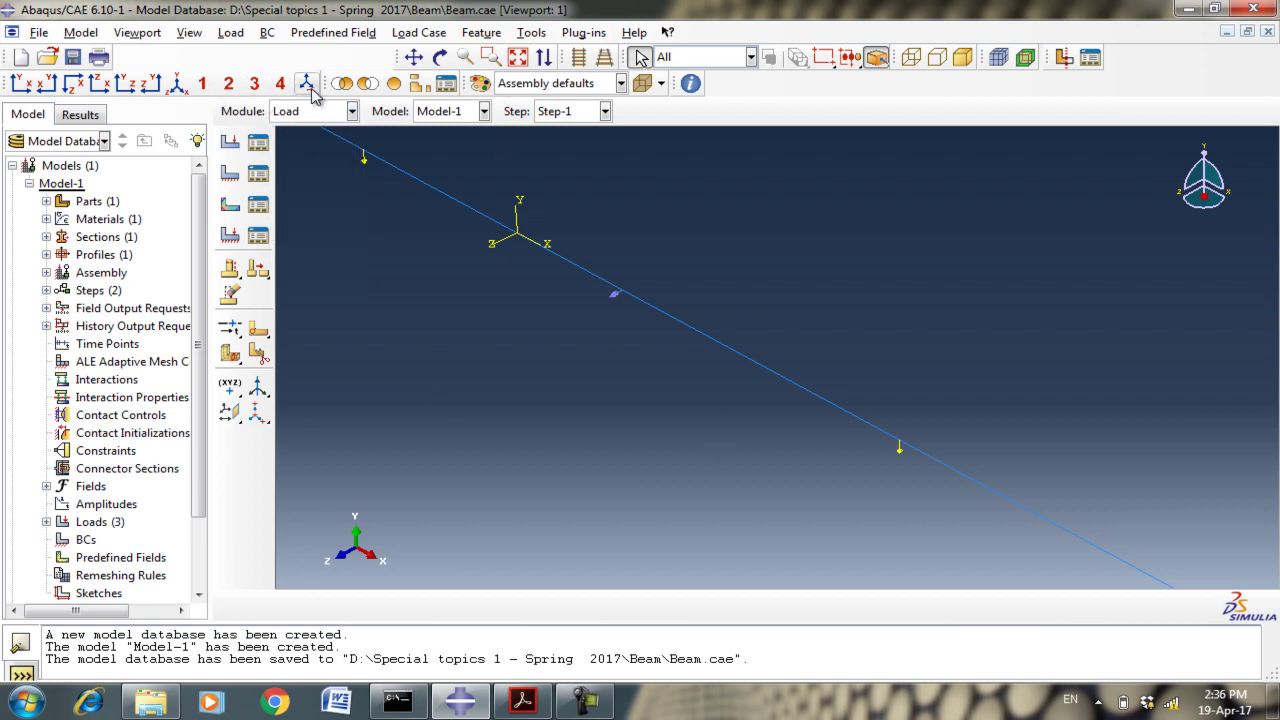
pyautogui.click(22, 84)
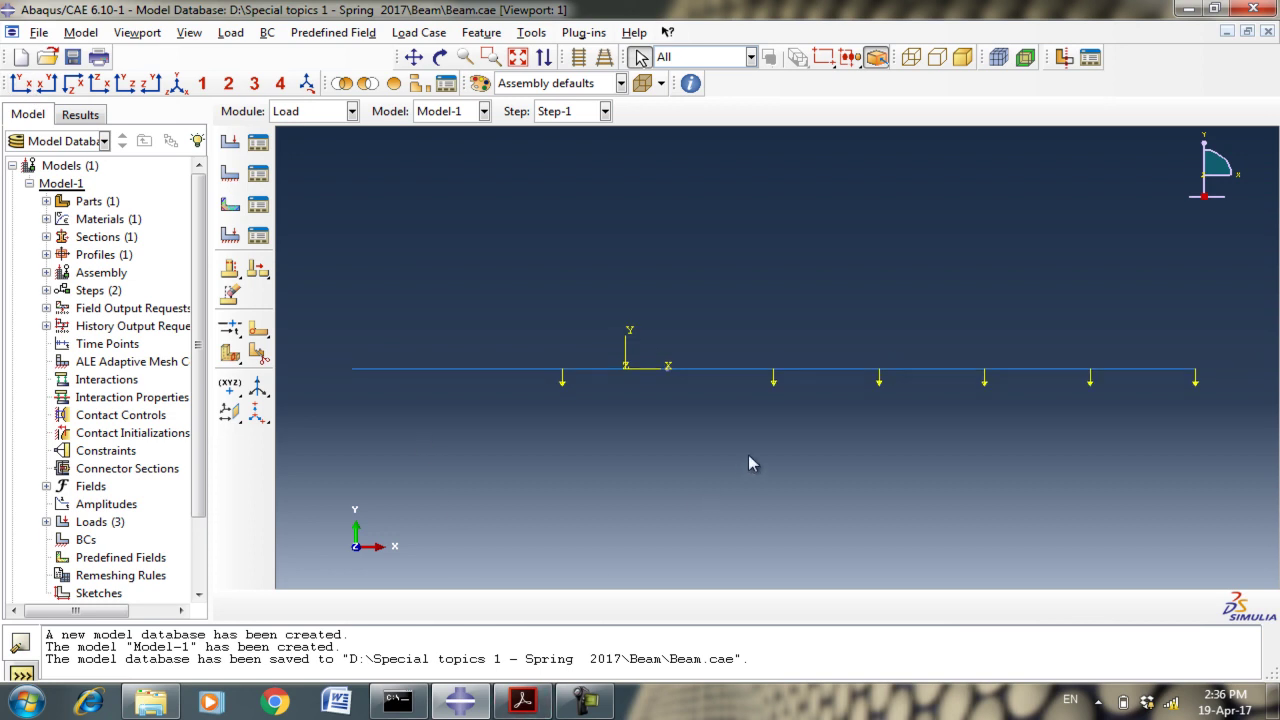
pyautogui.click(522, 700)
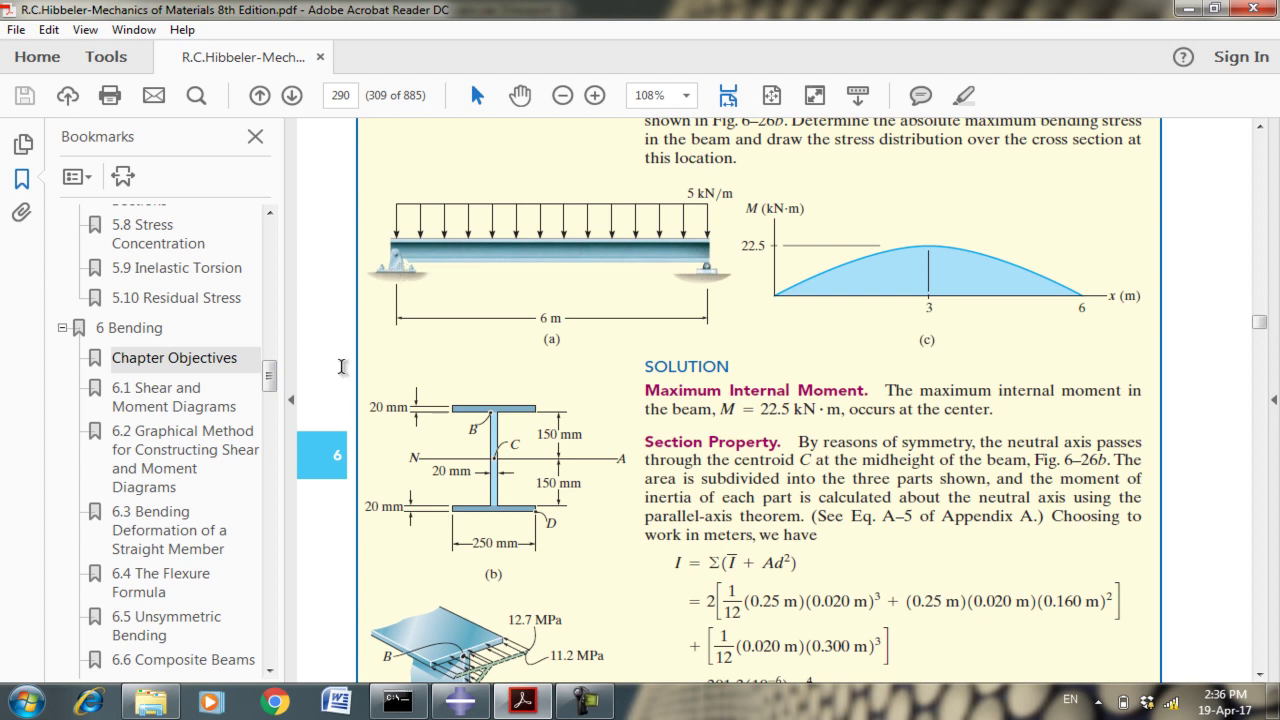
pyautogui.click(461, 700)
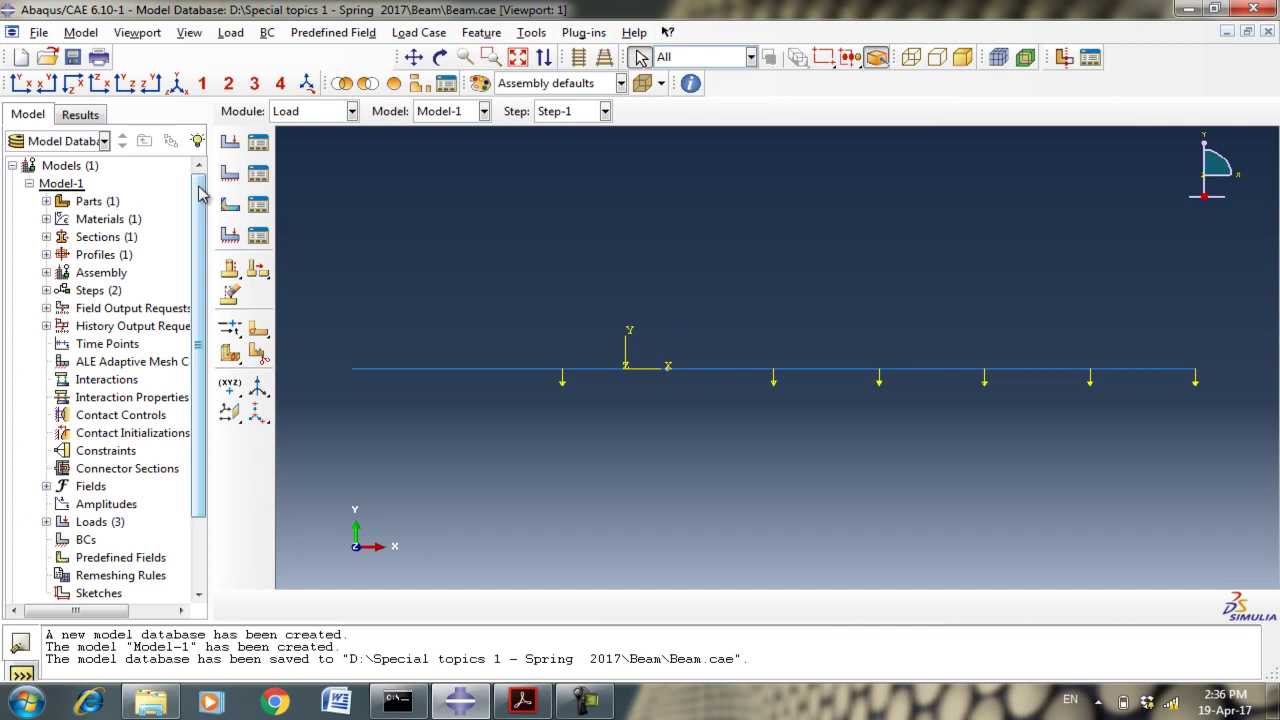
# Create a Displacement/Rotation boundary condition in Step-1 at the beam's left end, with U1 and U2 set to 0.
pyautogui.click(230, 174)
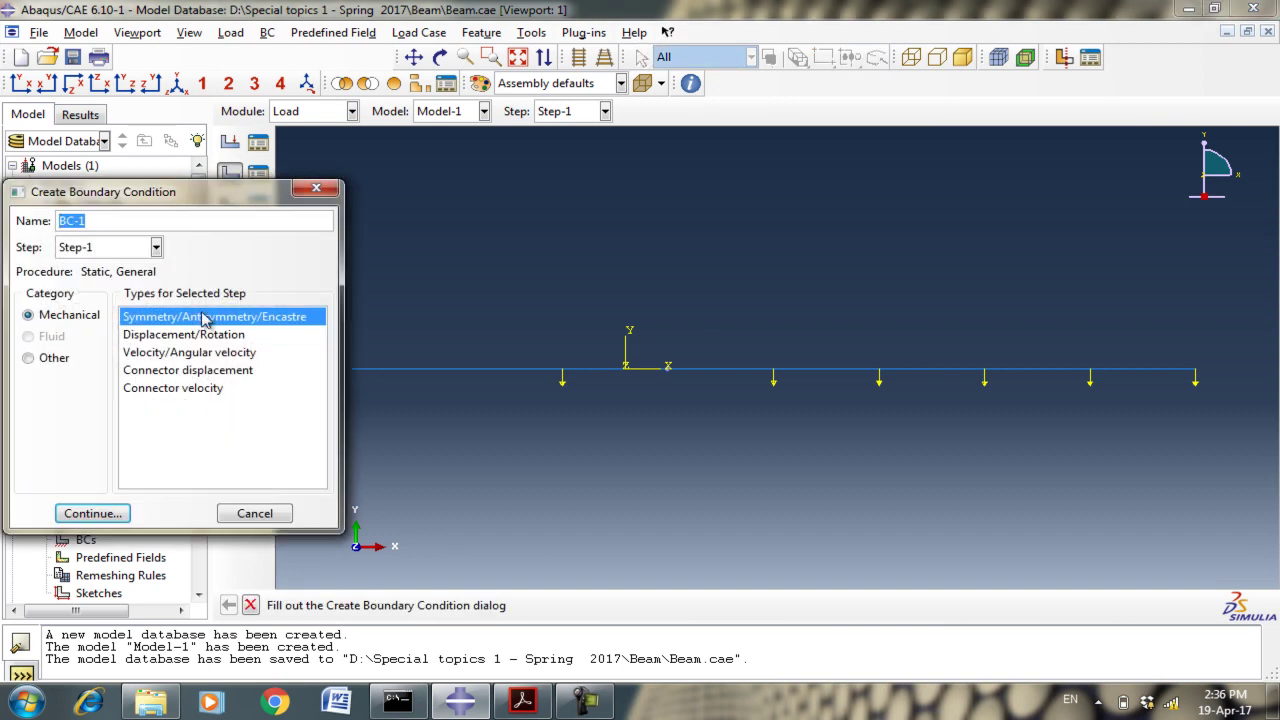
pyautogui.click(175, 340)
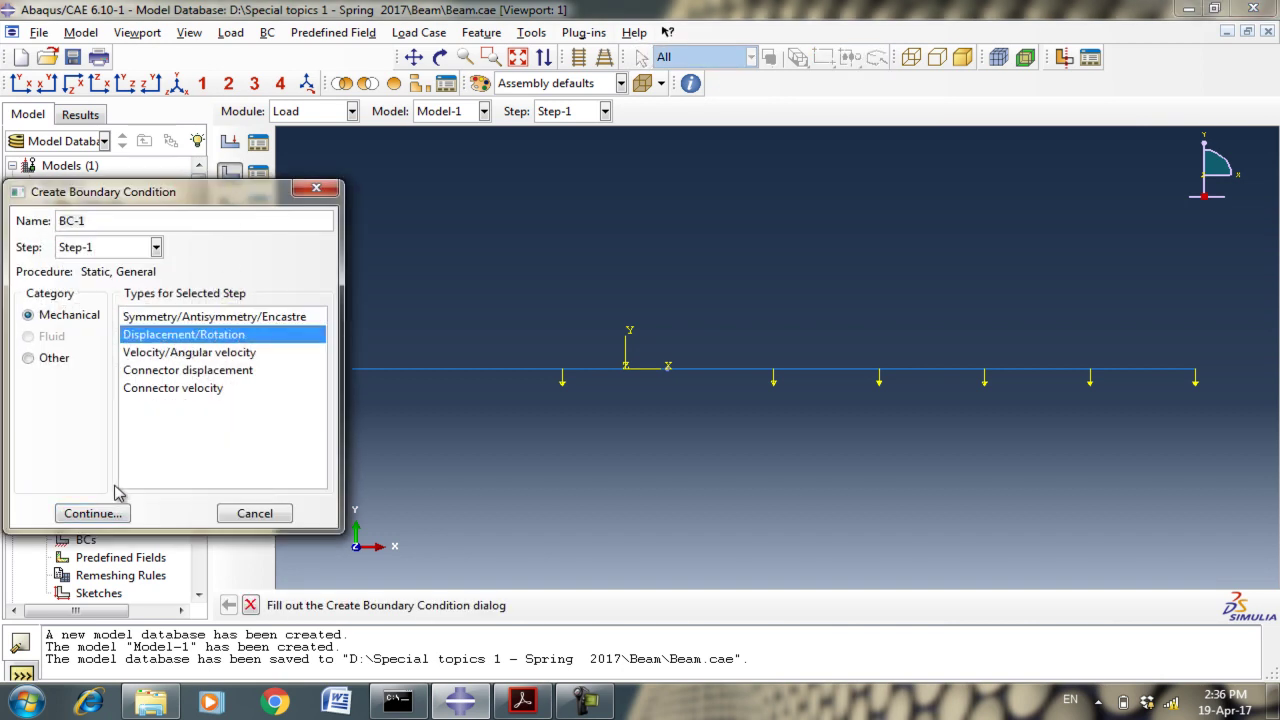
pyautogui.click(100, 514)
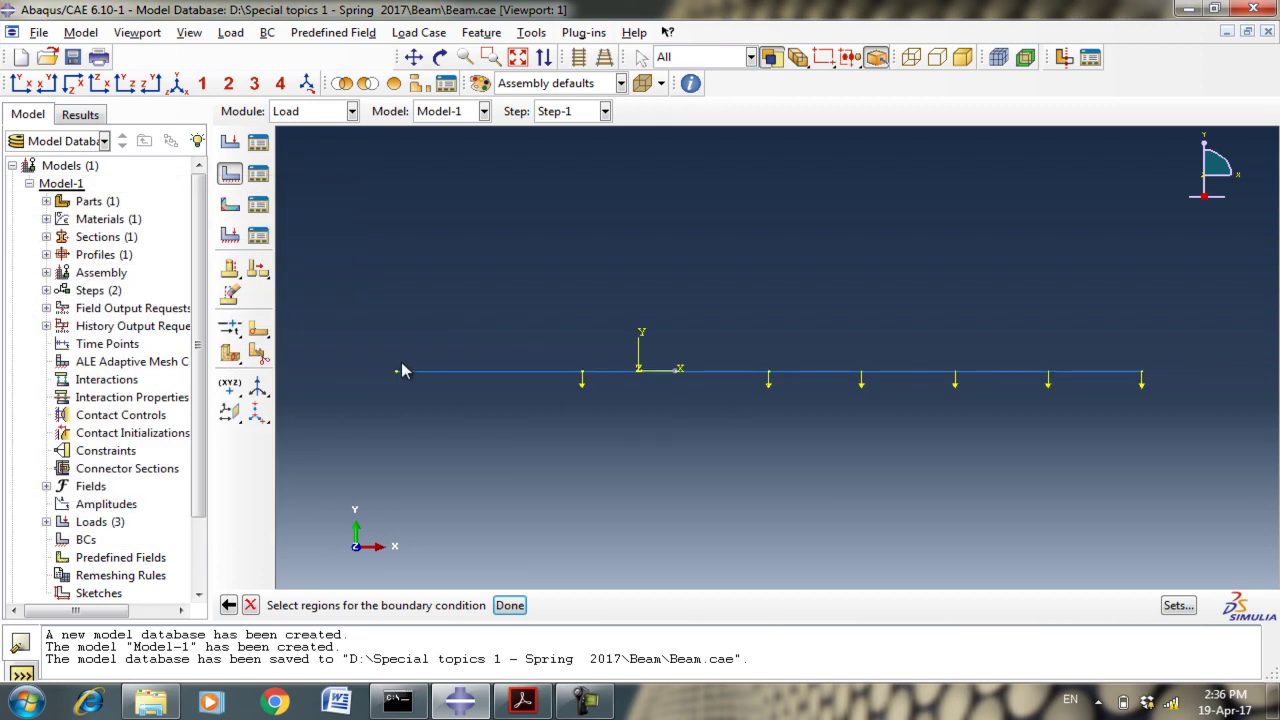
pyautogui.click(397, 375)
pyautogui.click(509, 605)
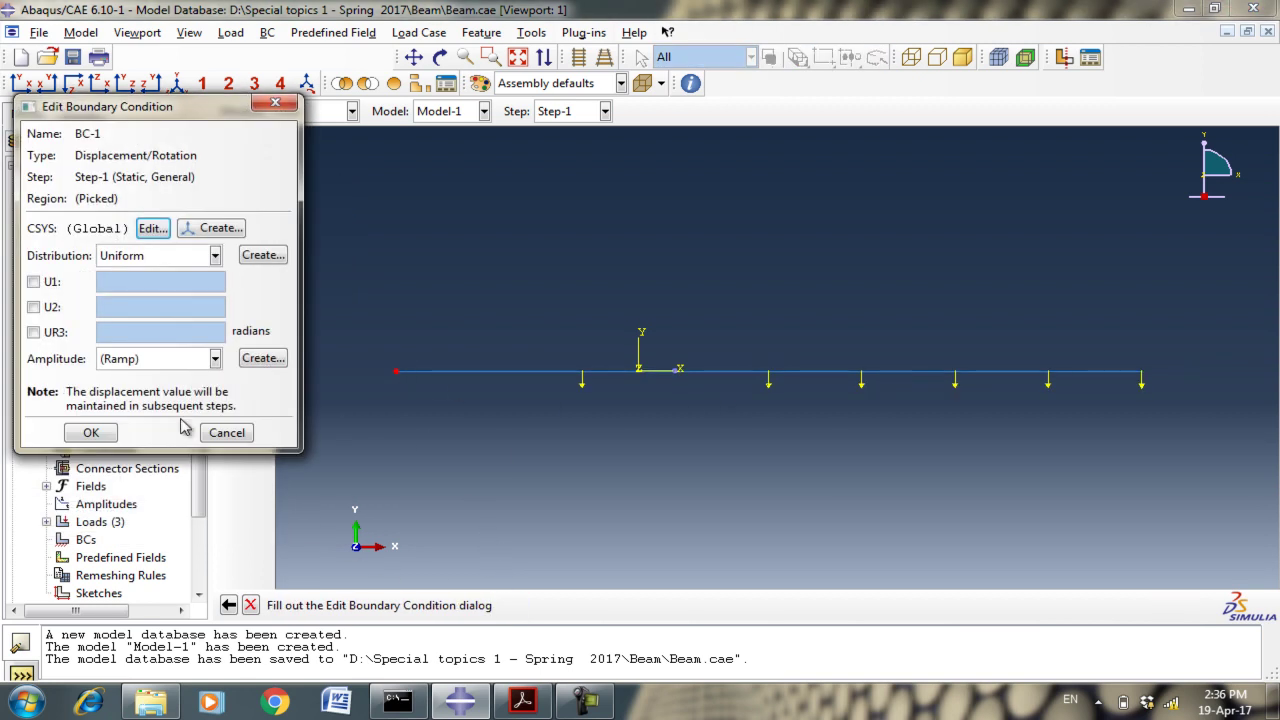
pyautogui.click(34, 282)
pyautogui.click(34, 307)
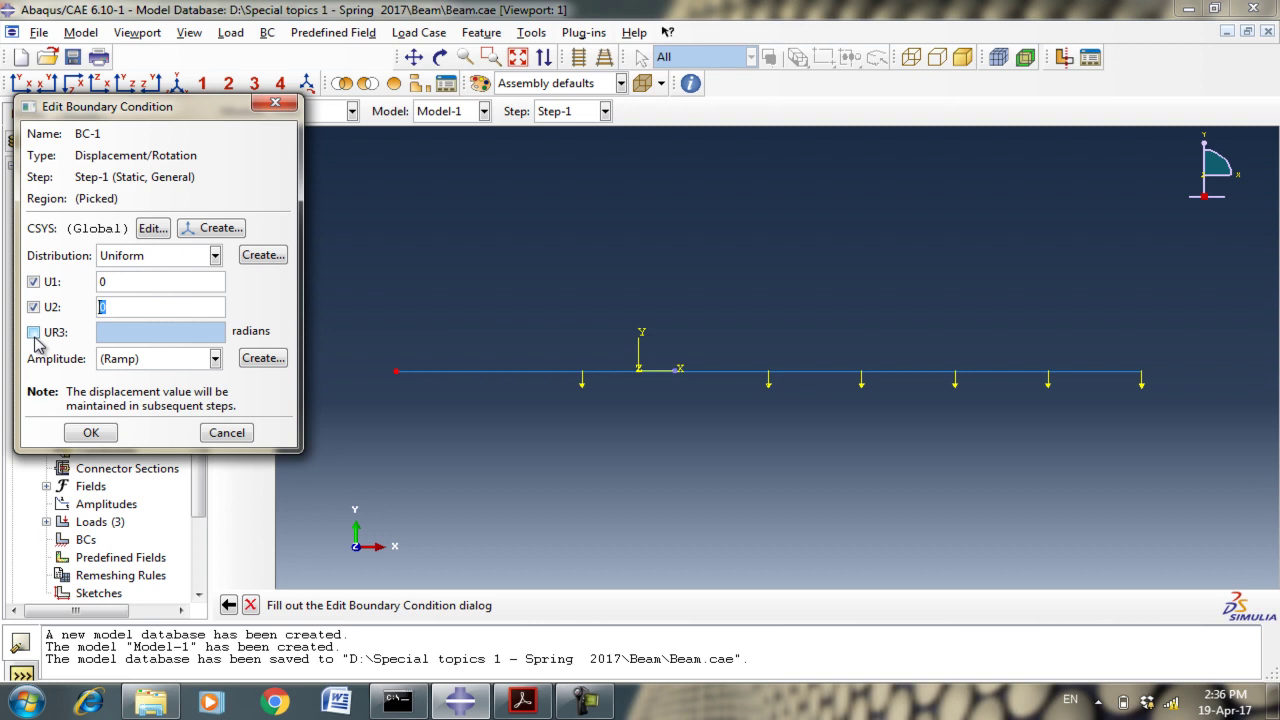
pyautogui.click(84, 434)
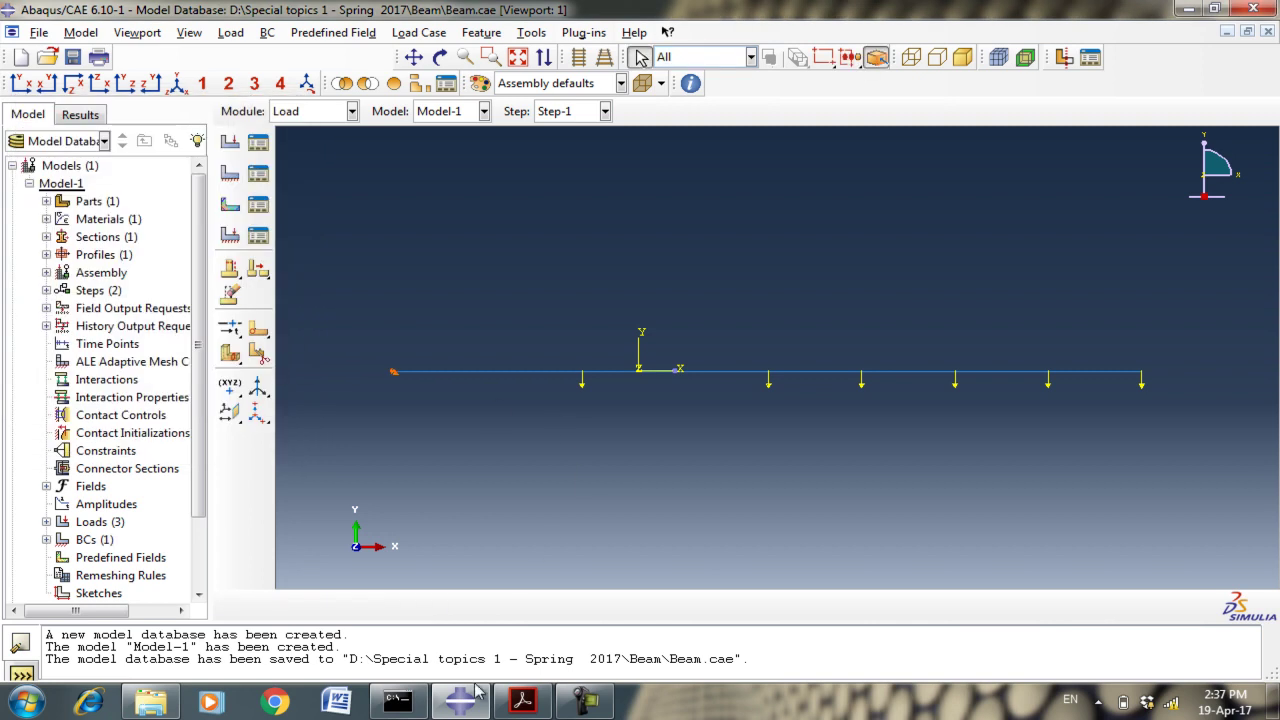
# Check the right support in the textbook PDF and create a Displacement/Rotation boundary condition at the beam's right end with U2 set to 0.
pyautogui.click(522, 701)
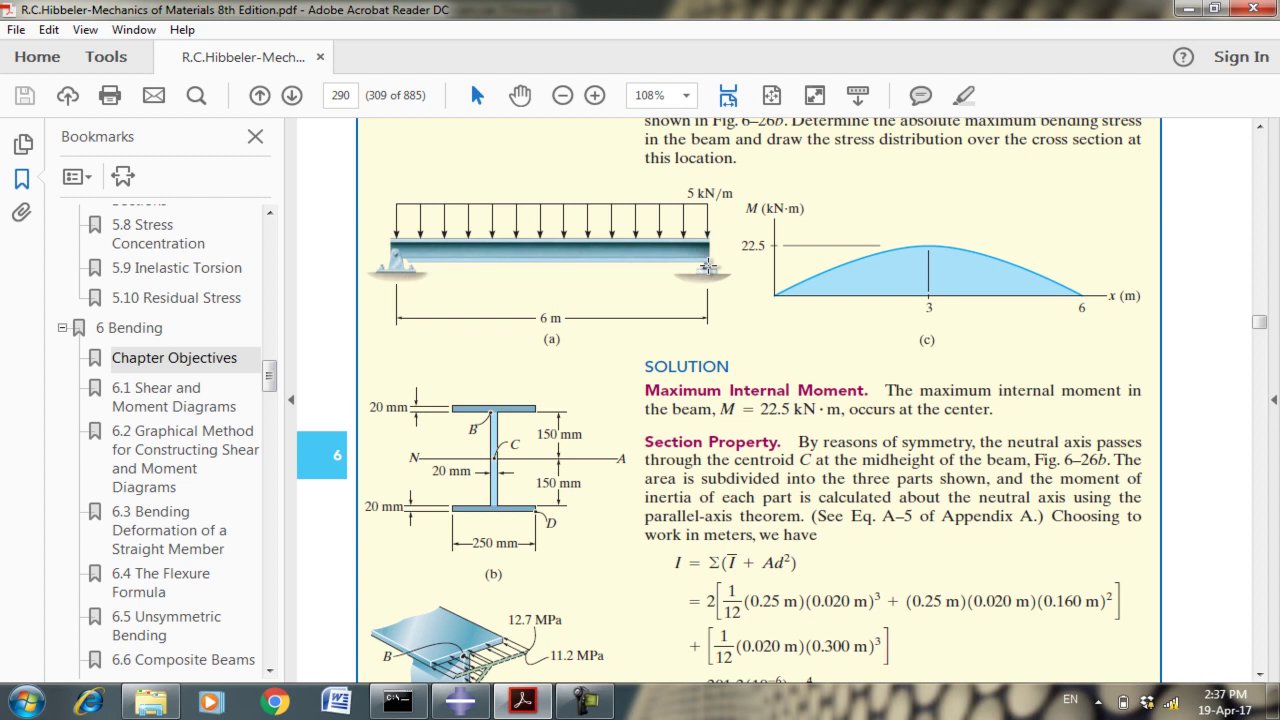
pyautogui.click(472, 706)
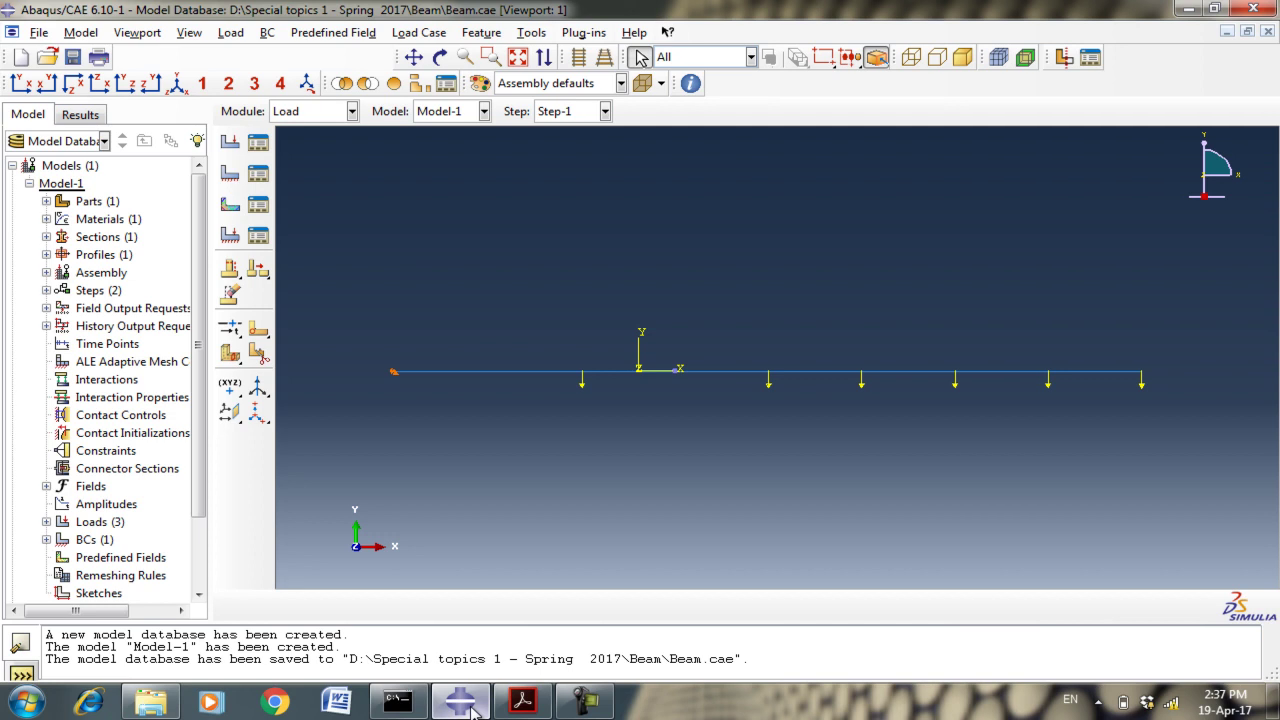
pyautogui.click(230, 173)
pyautogui.click(100, 514)
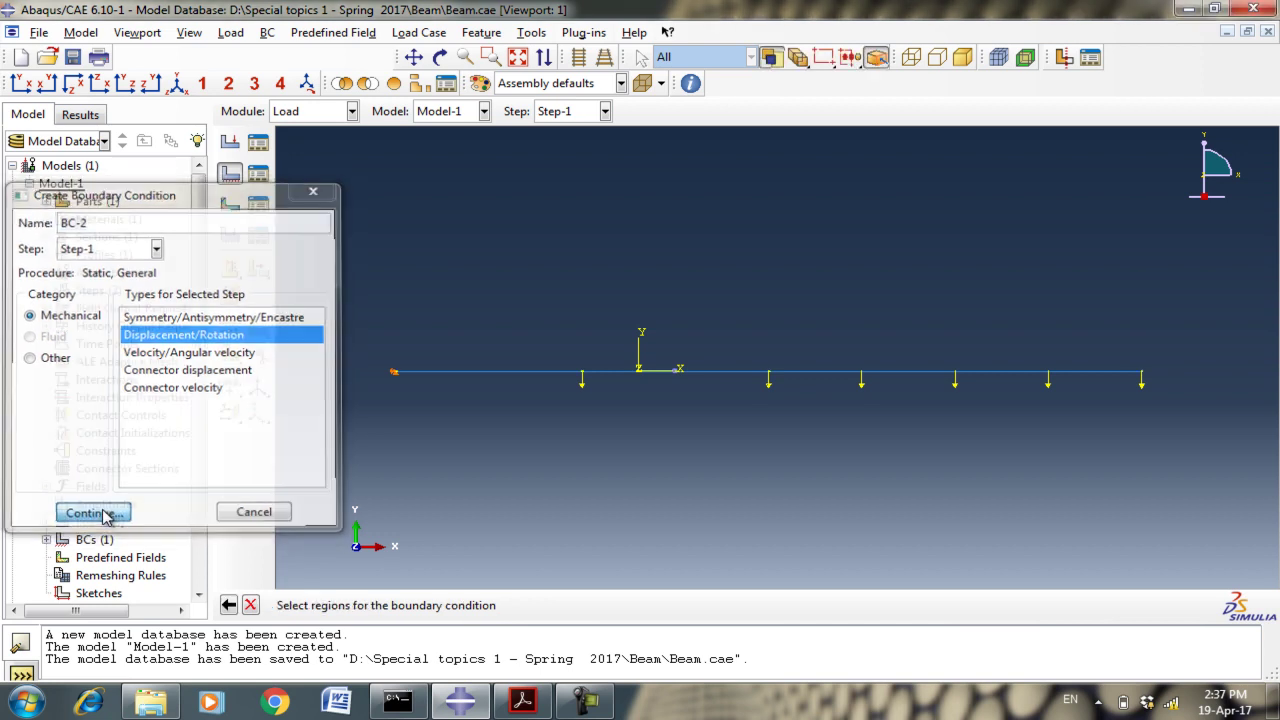
pyautogui.click(1143, 374)
pyautogui.click(509, 605)
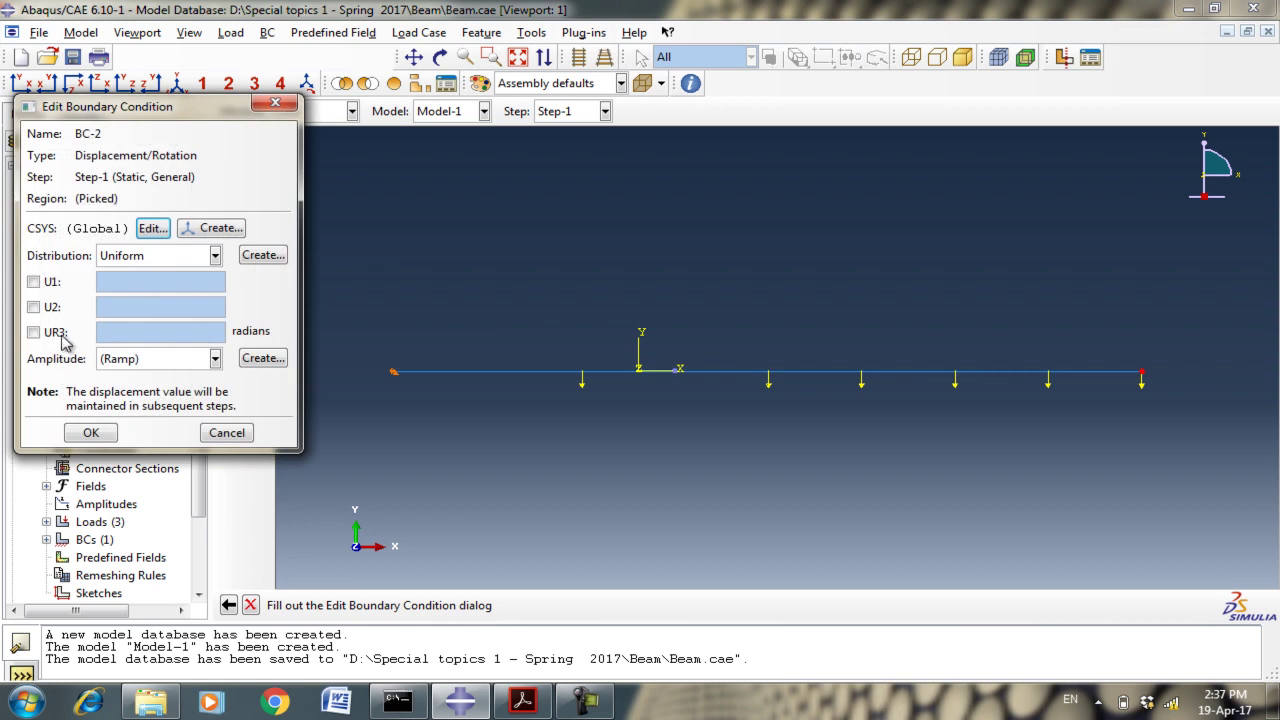
pyautogui.click(33, 307)
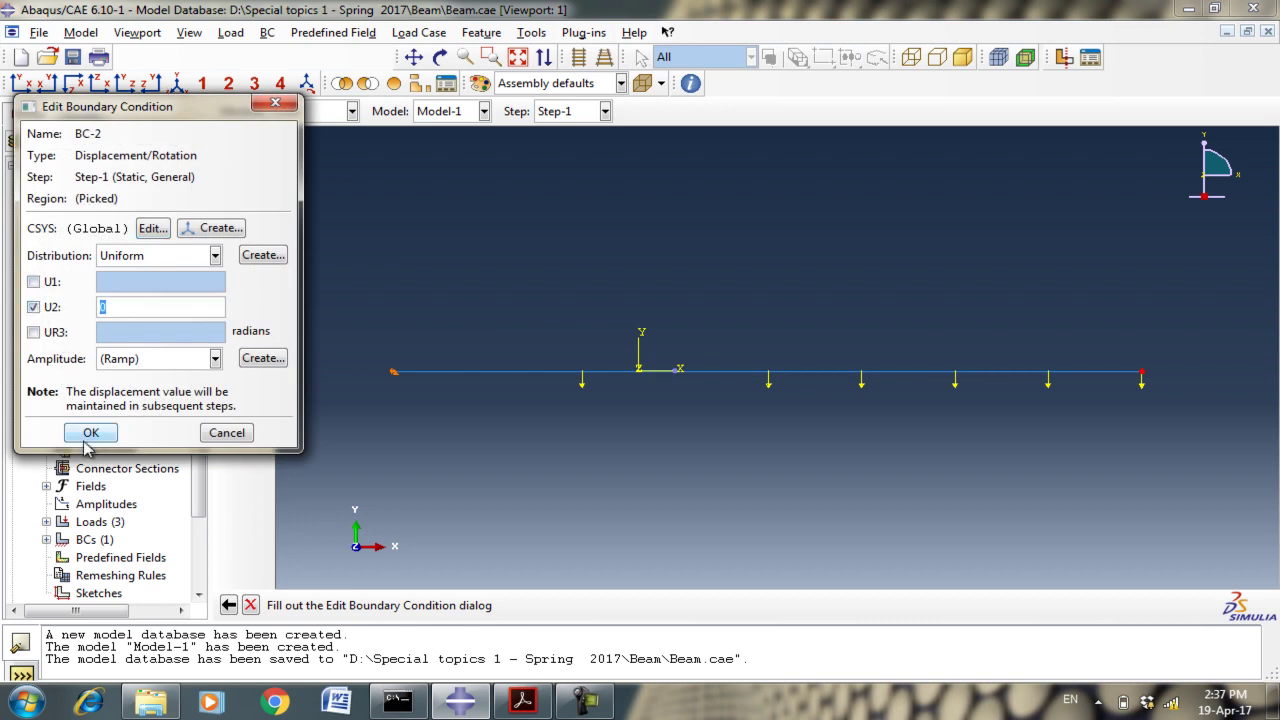
pyautogui.click(87, 434)
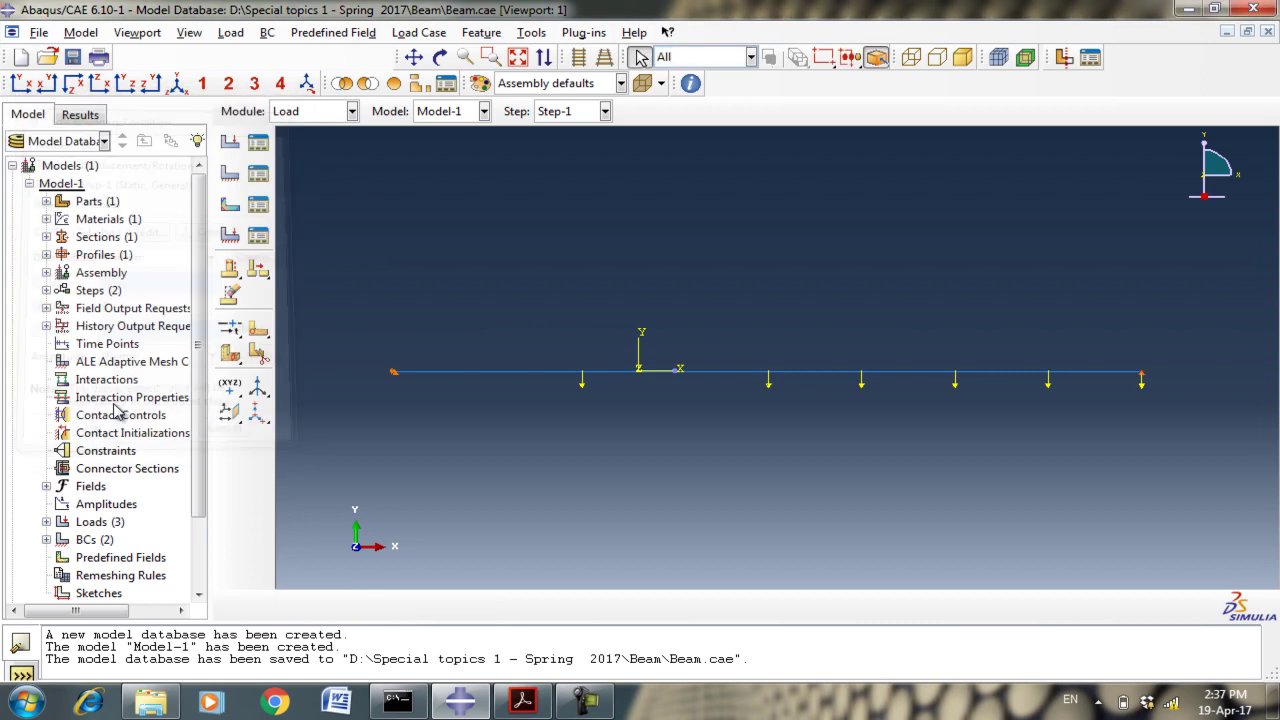
# Switch to the Mesh module and try to seed the beam's part instance at the assembly level.
pyautogui.click(298, 112)
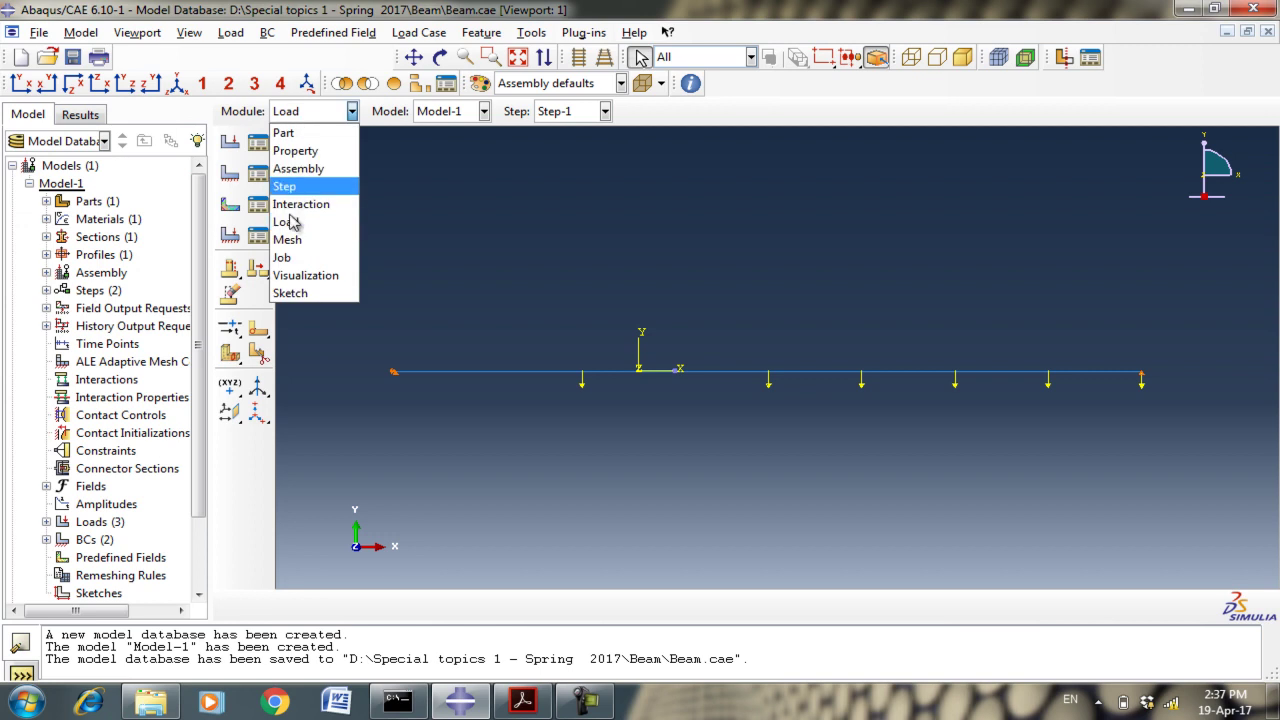
pyautogui.click(287, 240)
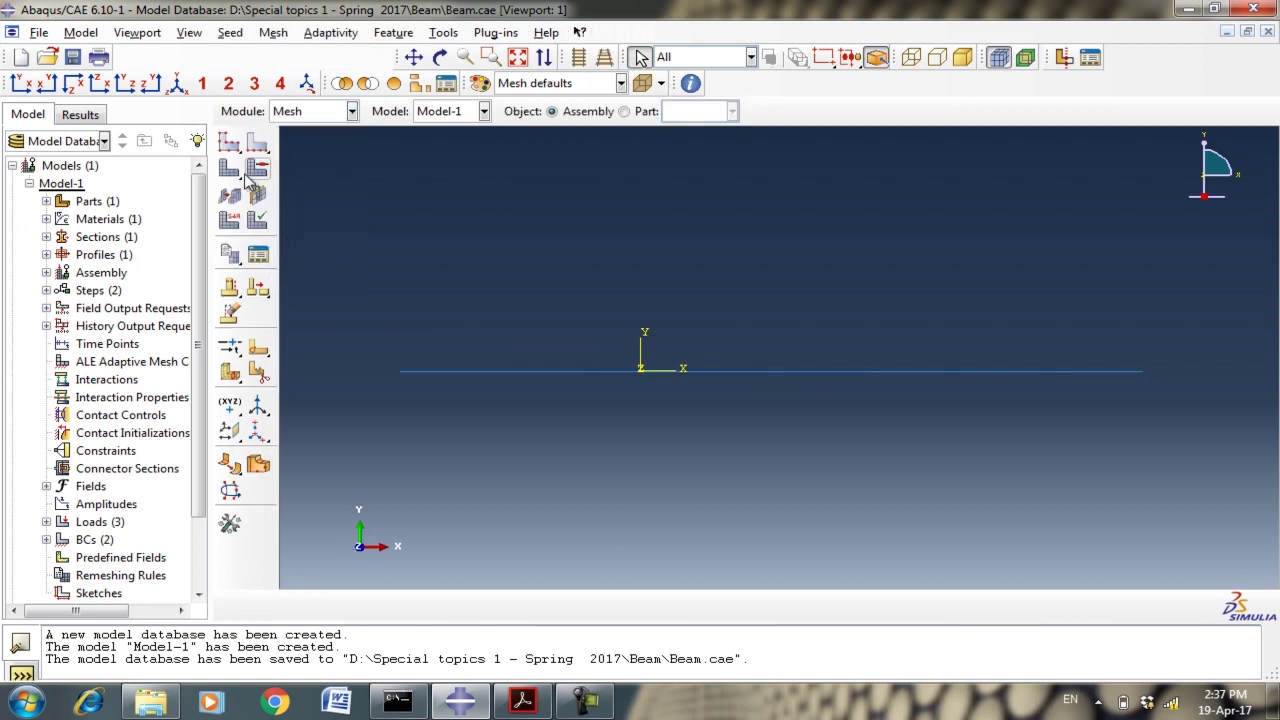
pyautogui.click(230, 146)
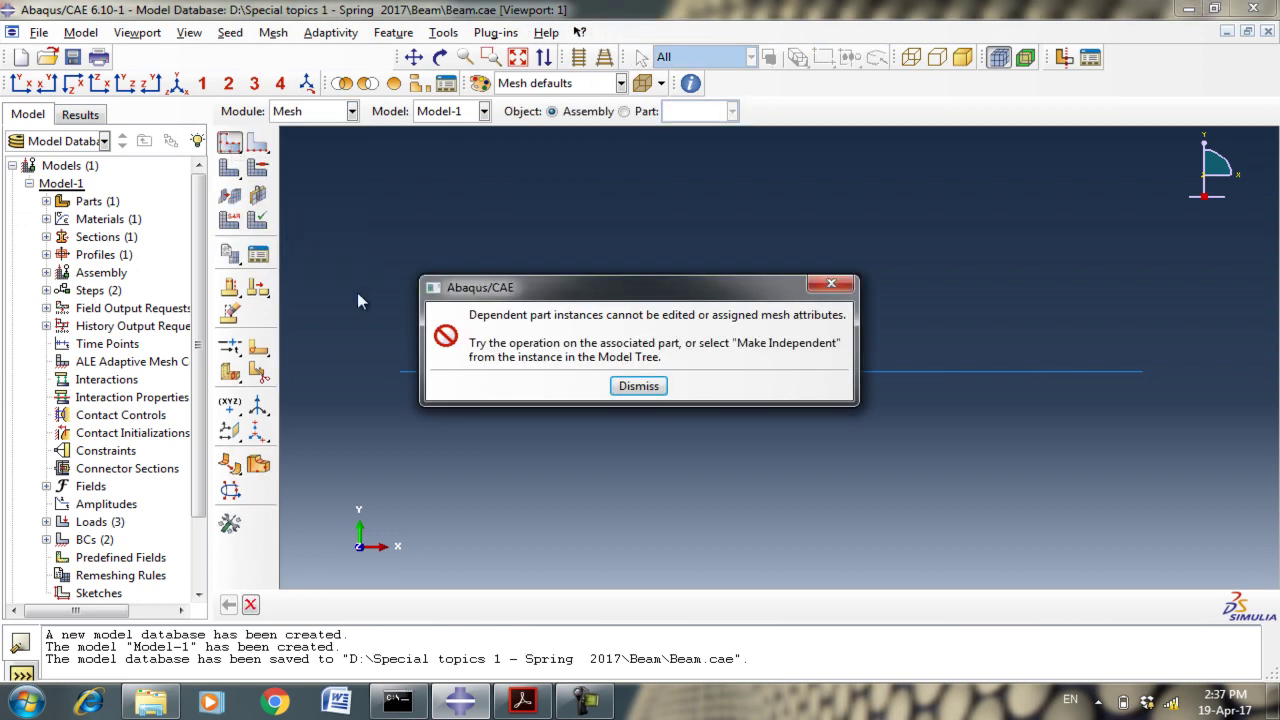
pyautogui.click(645, 388)
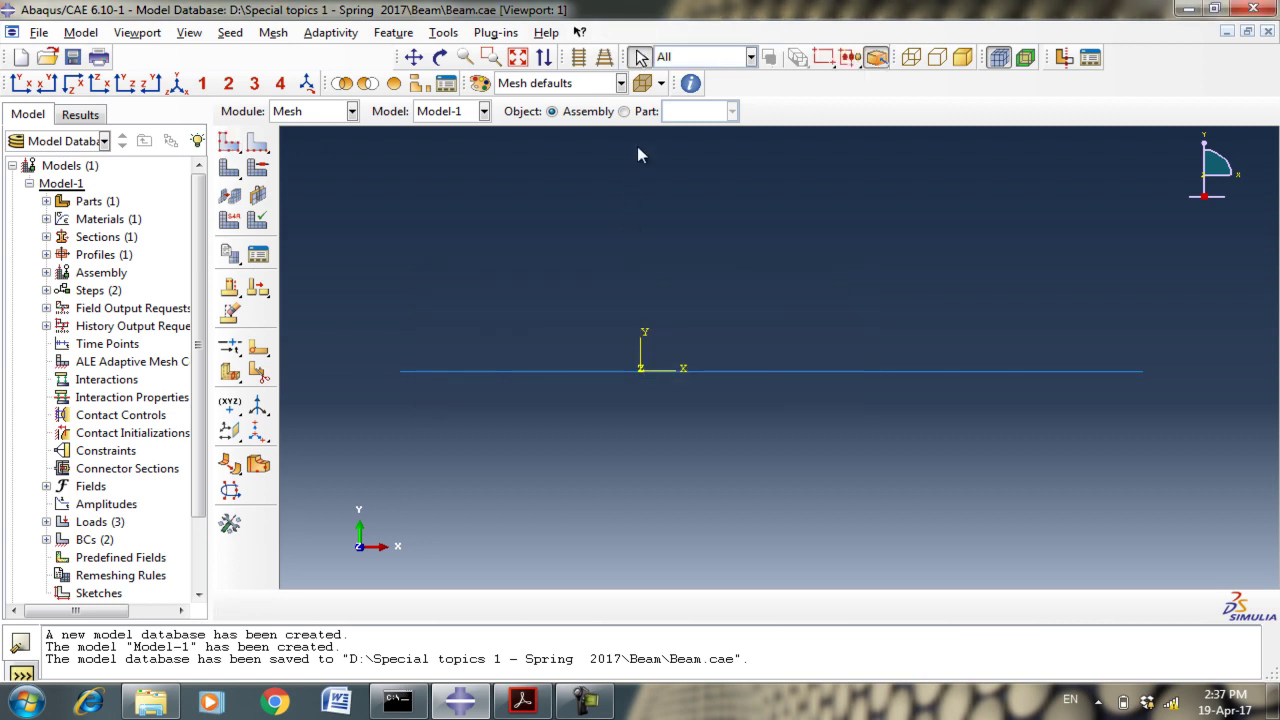
# Switch meshing to Part-1, assign global seeds with an approximate size of 0.4, and mesh the part.
pyautogui.click(630, 111)
pyautogui.click(230, 143)
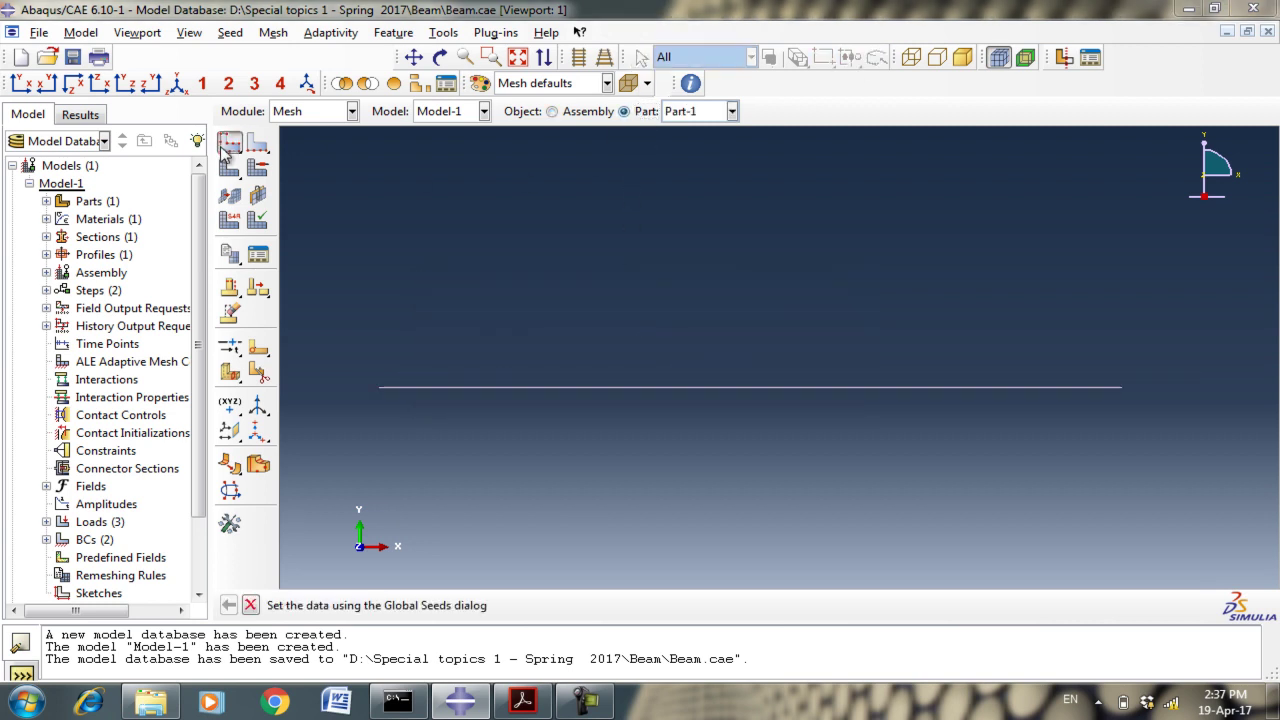
pyautogui.click(145, 546)
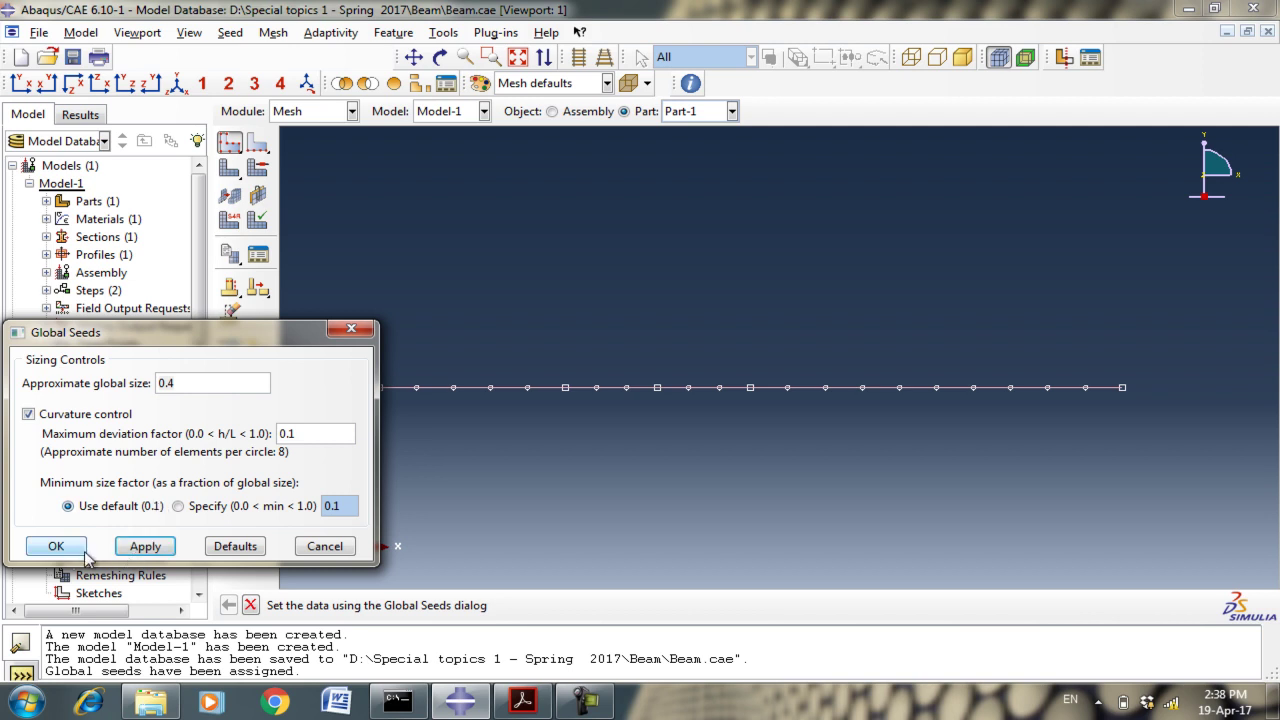
pyautogui.click(52, 546)
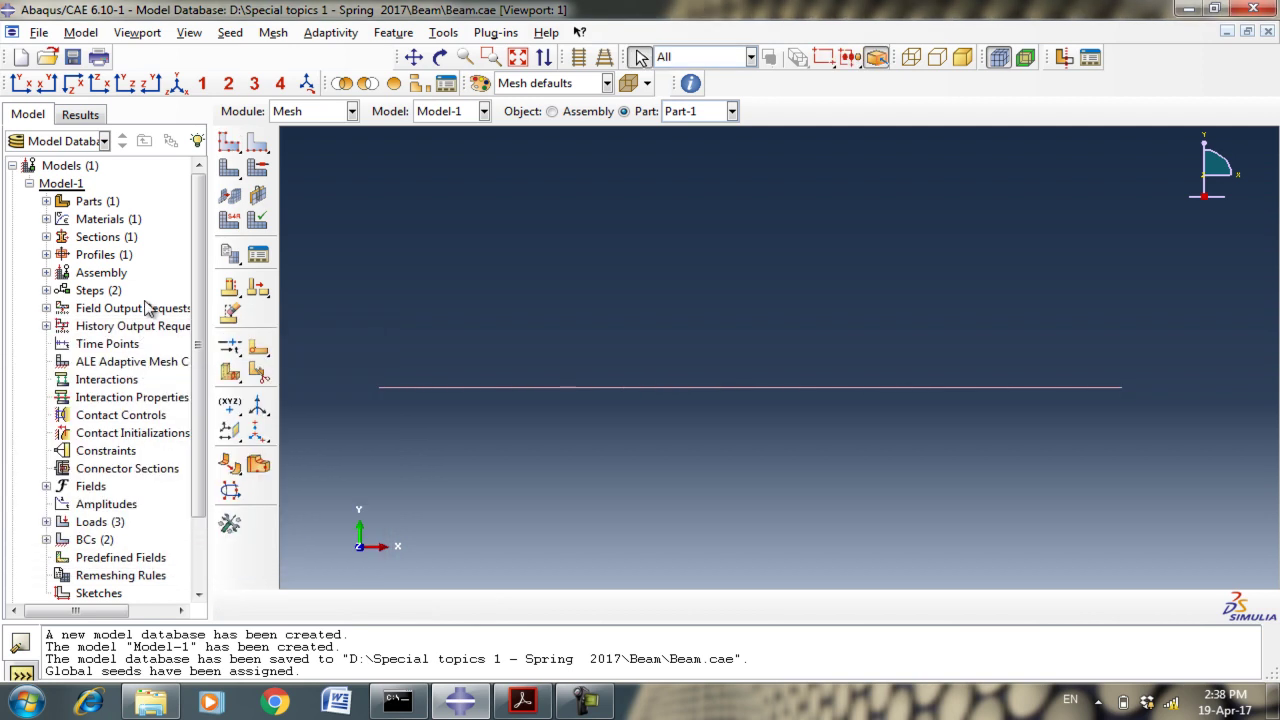
pyautogui.click(229, 168)
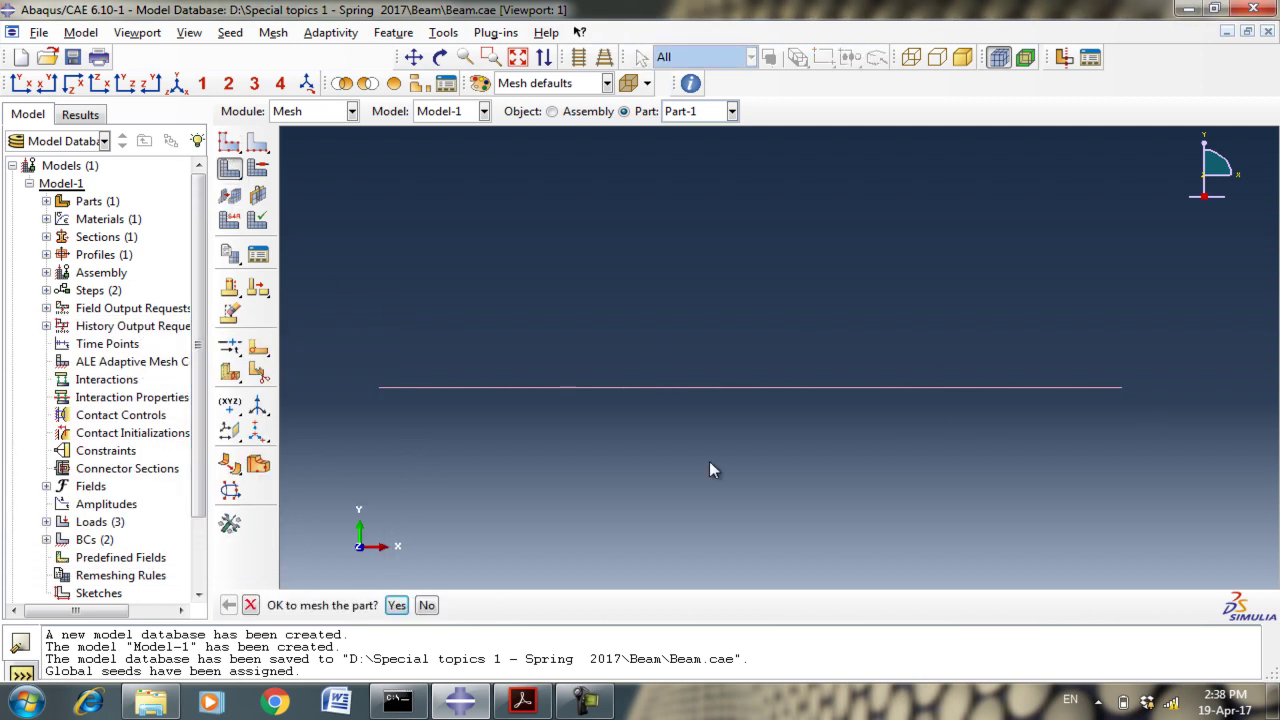
pyautogui.click(396, 605)
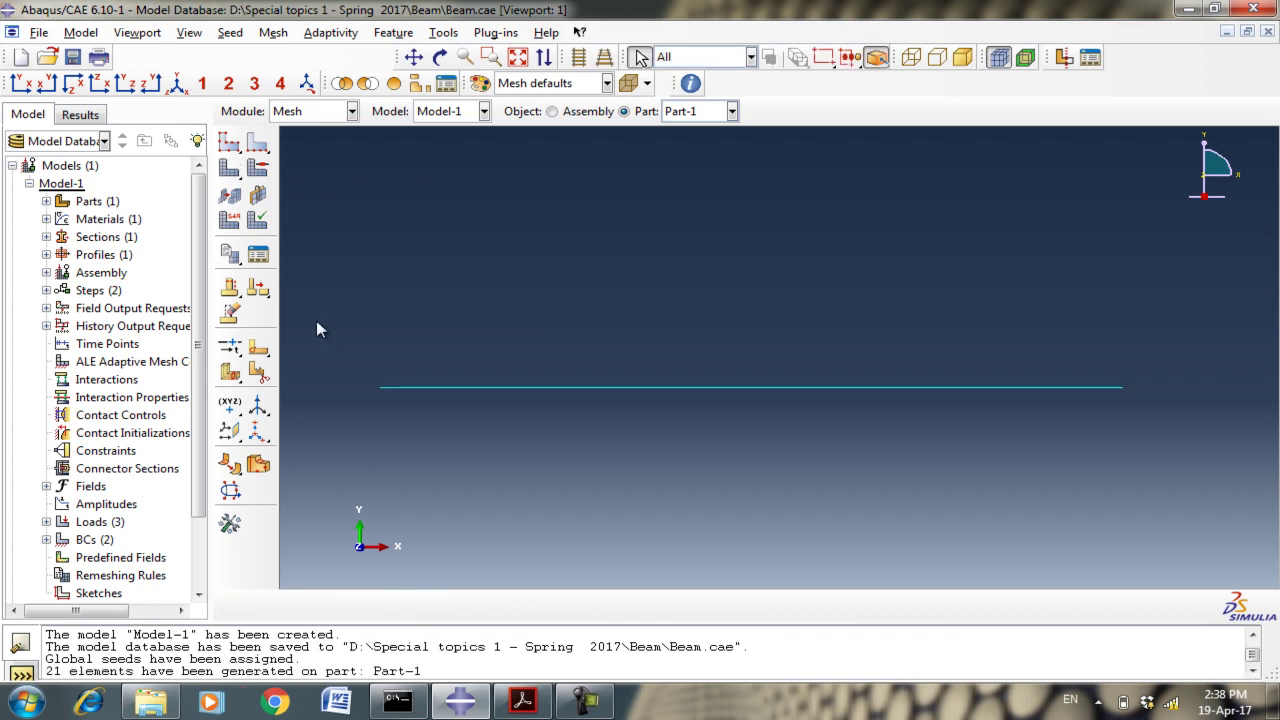
# Assign the Standard, linear Beam element type with shear-flexible formulation to the whole beam.
pyautogui.click(229, 219)
pyautogui.moveTo(358, 333); pyautogui.dragTo(1114, 417)
pyautogui.click(538, 605)
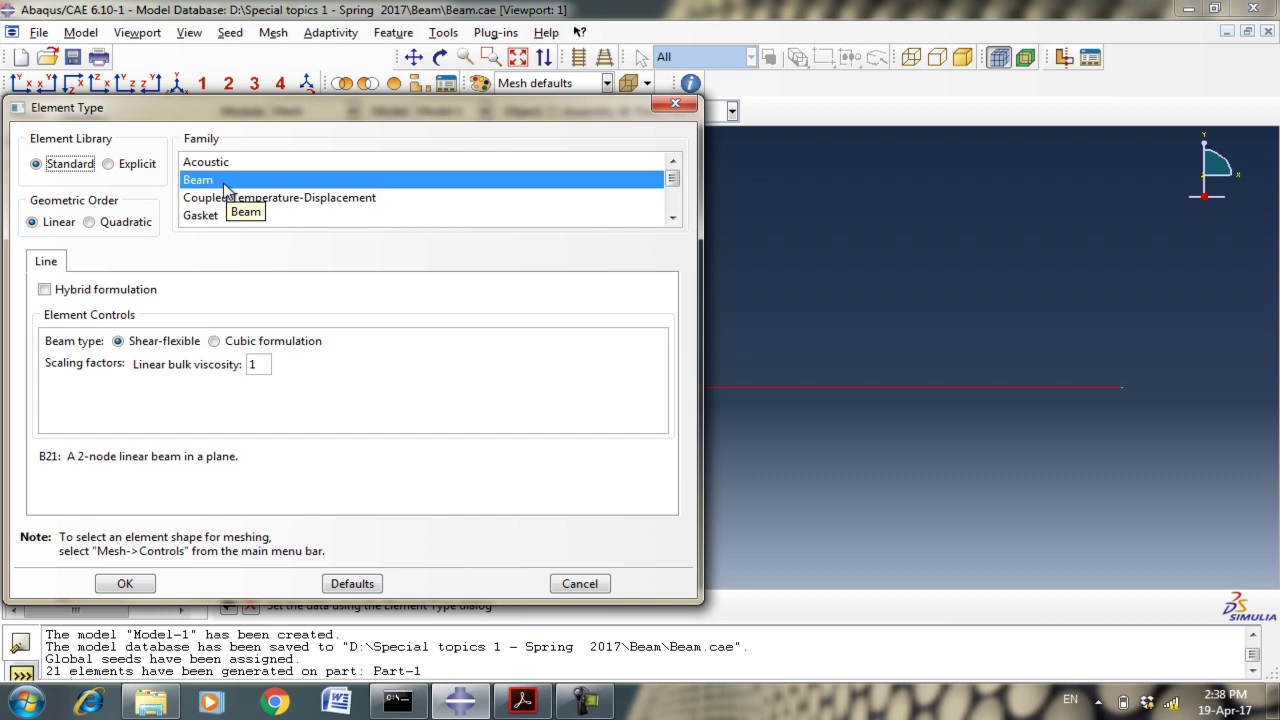
pyautogui.click(122, 584)
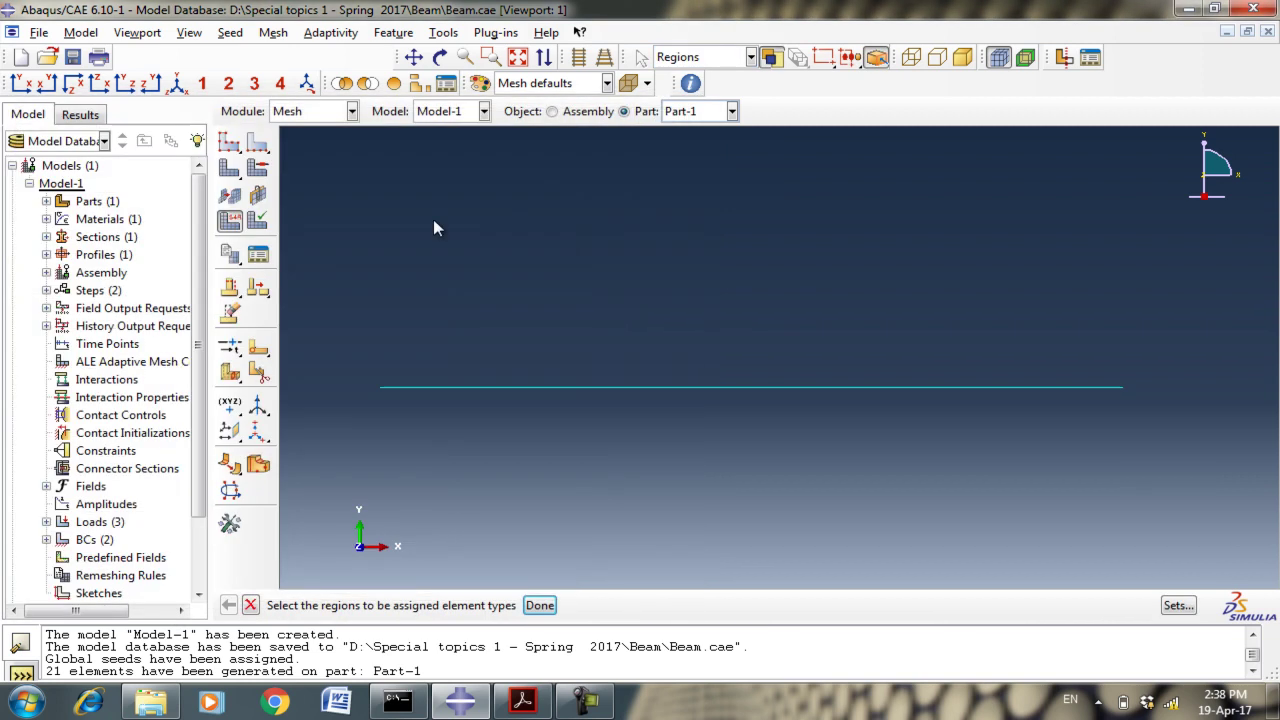
# Switch to the Job module and create full-analysis job Job-1 for Model-1 with the default settings.
pyautogui.click(326, 112)
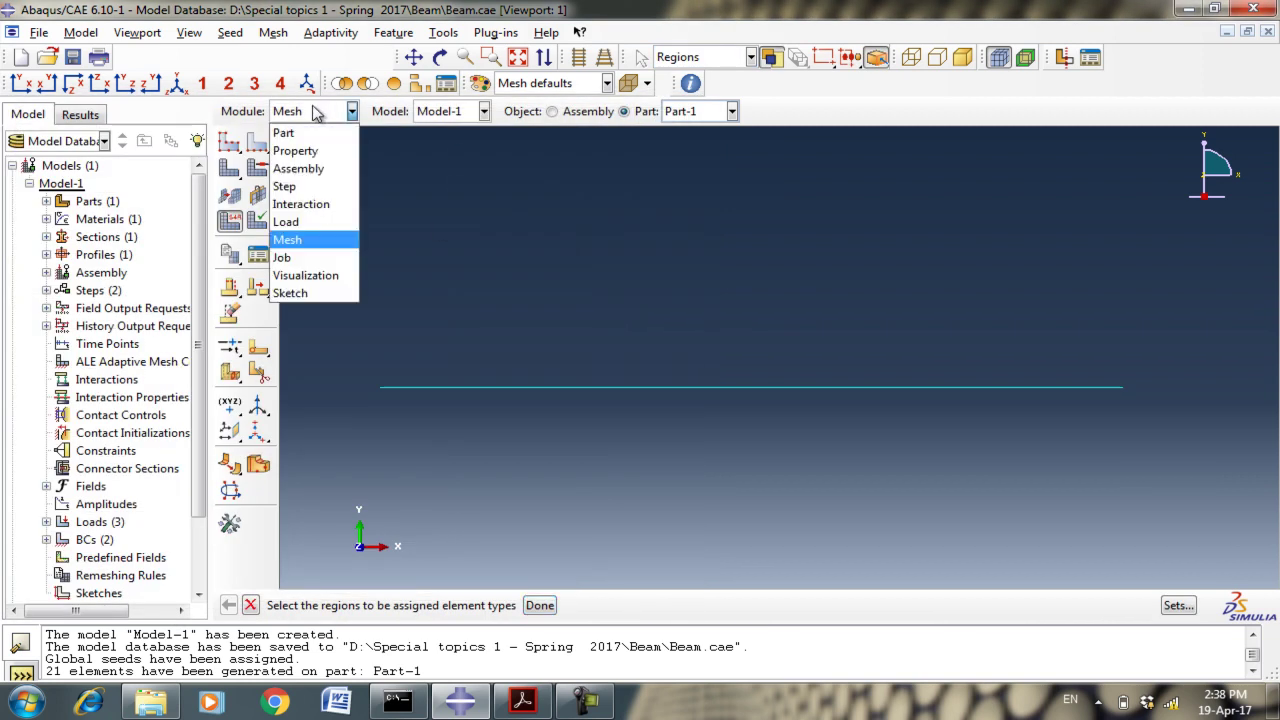
pyautogui.click(313, 257)
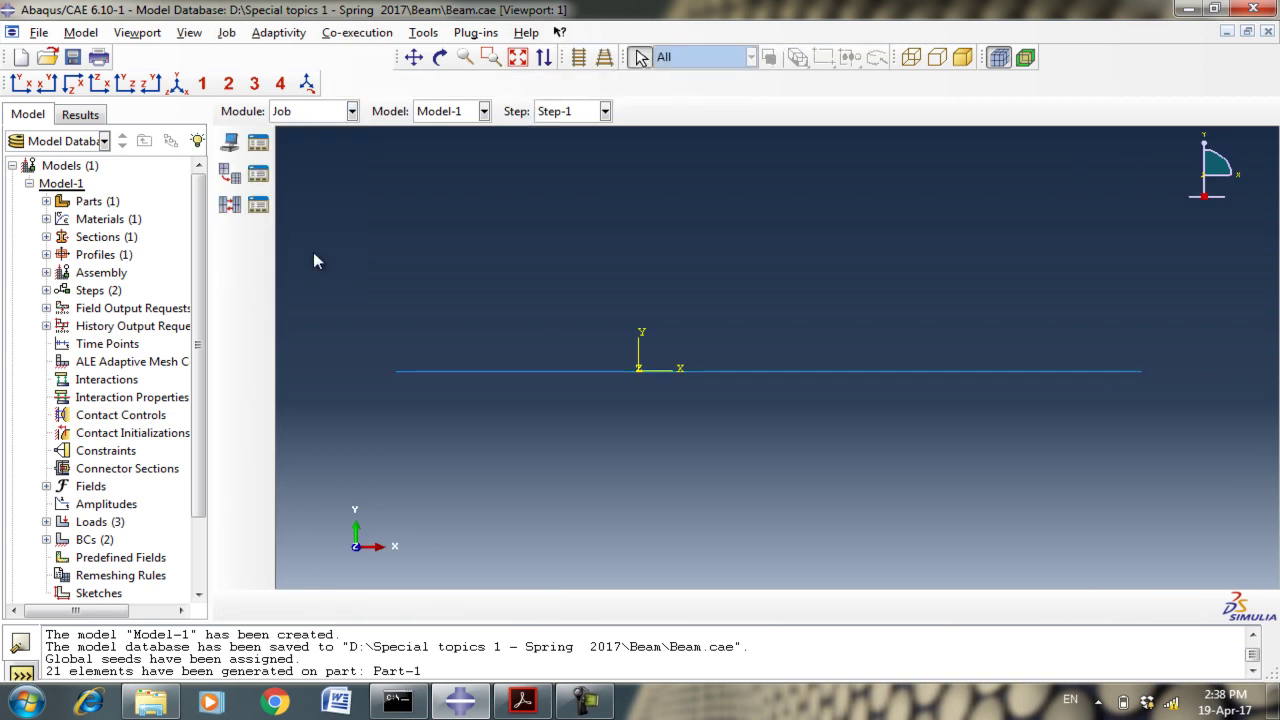
pyautogui.click(238, 145)
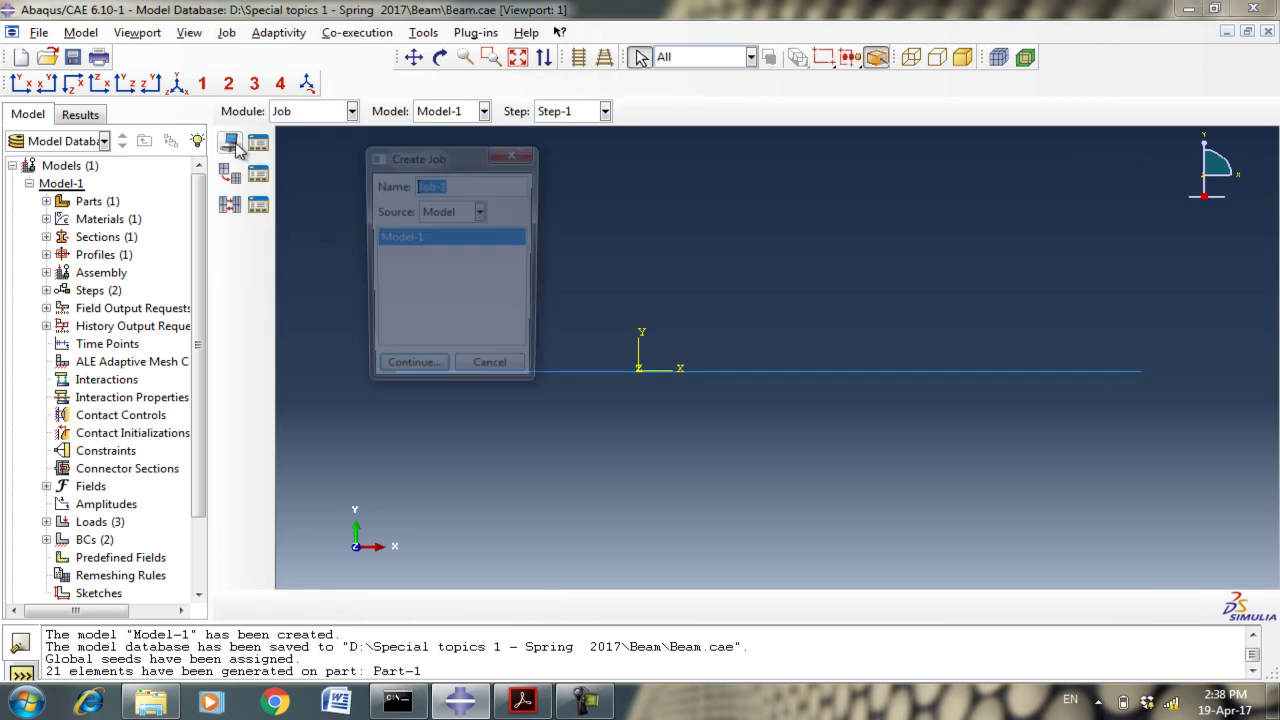
pyautogui.click(424, 375)
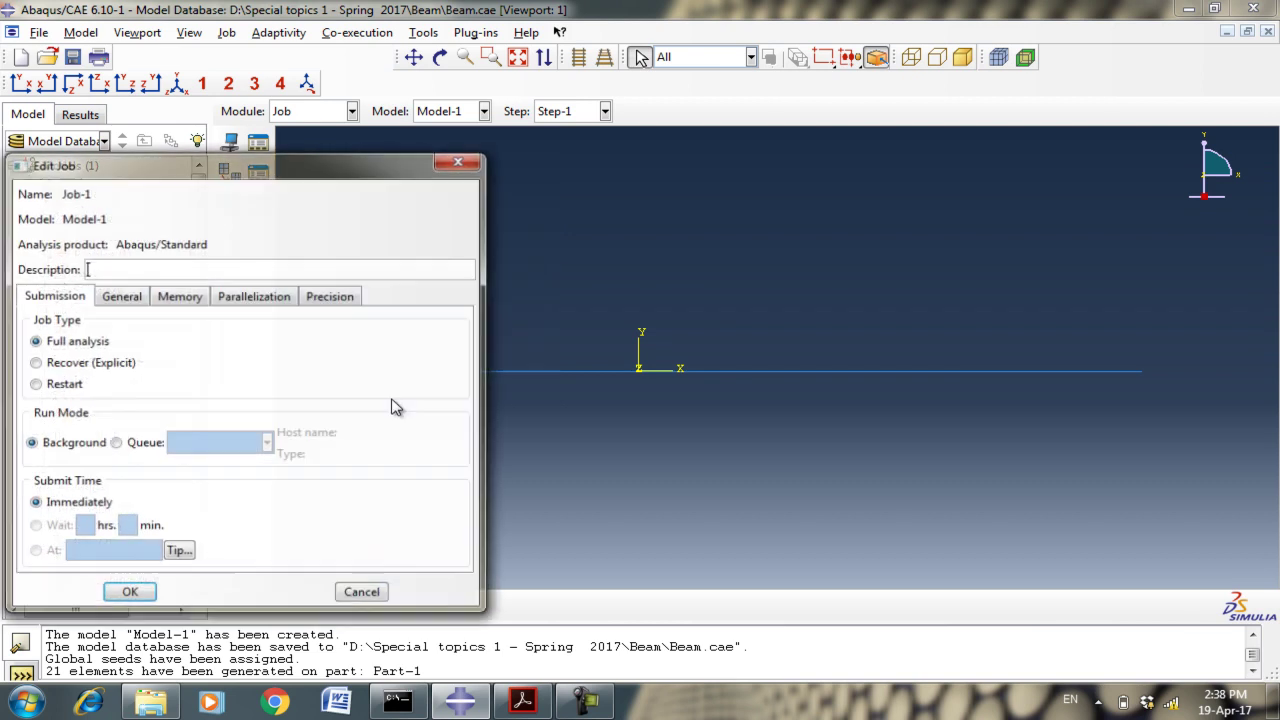
pyautogui.click(128, 592)
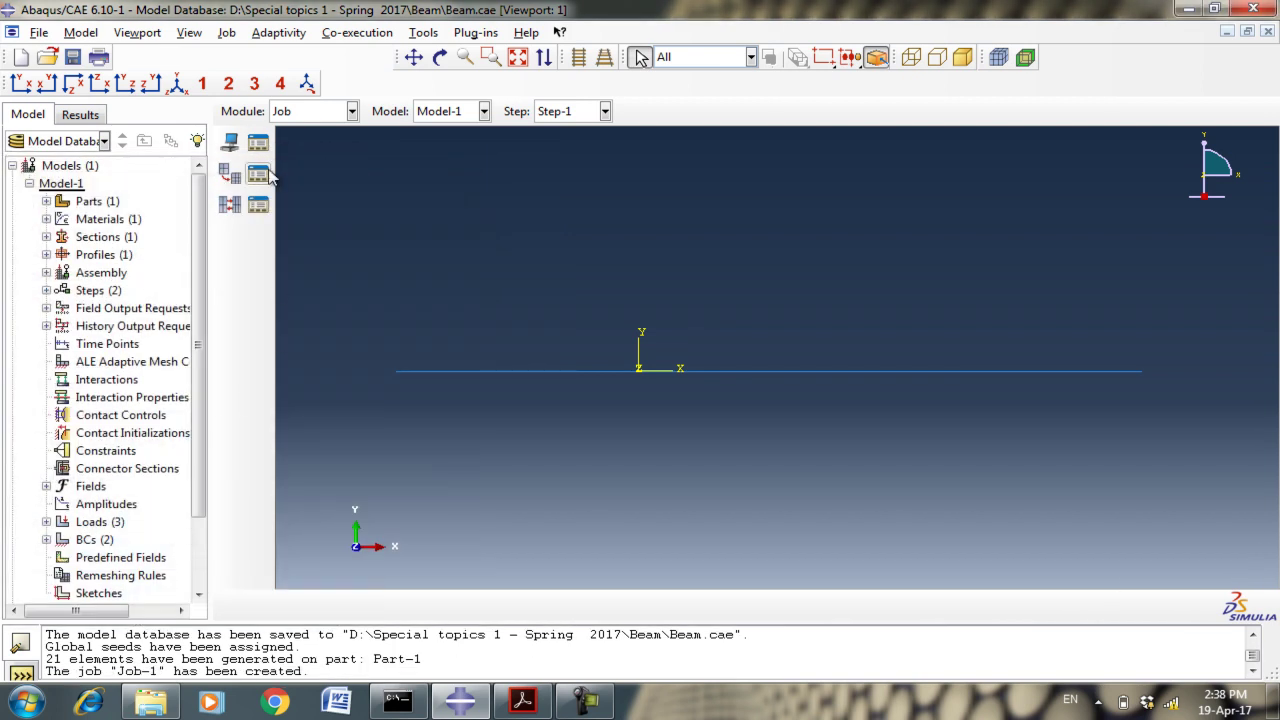
# Try to submit Job-1 for analysis.
pyautogui.click(258, 142)
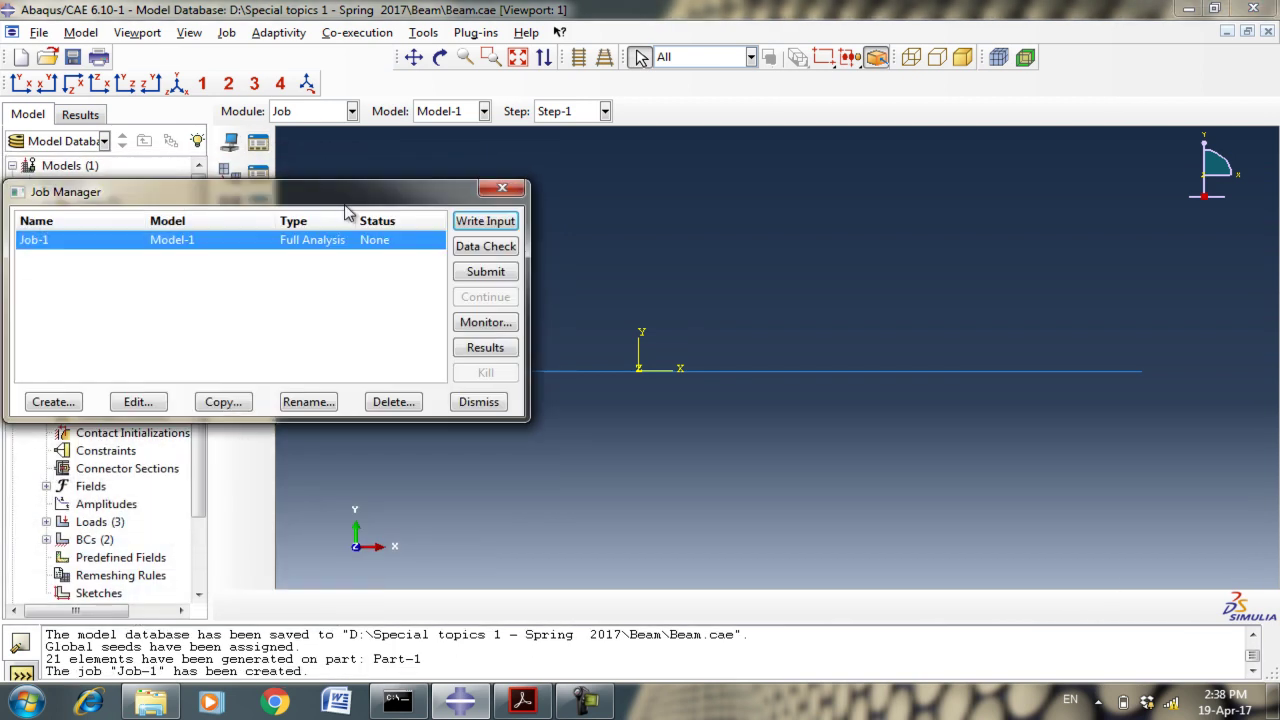
pyautogui.click(487, 276)
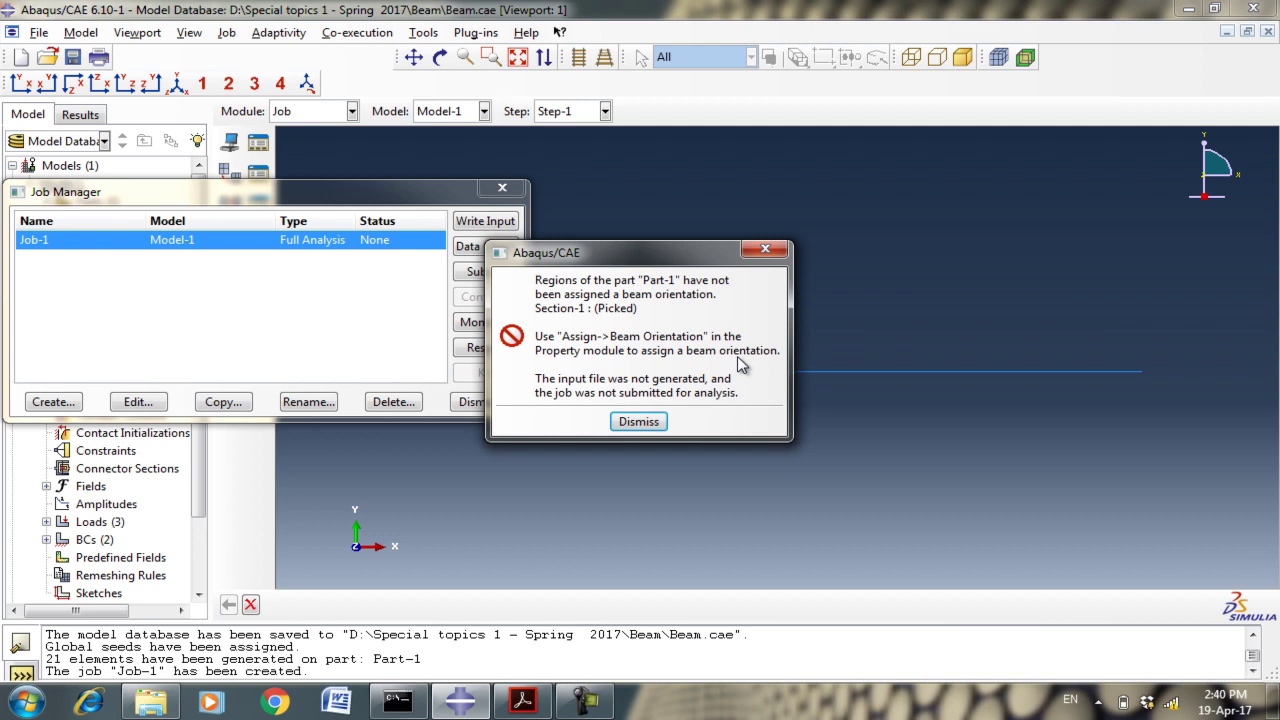
pyautogui.click(639, 421)
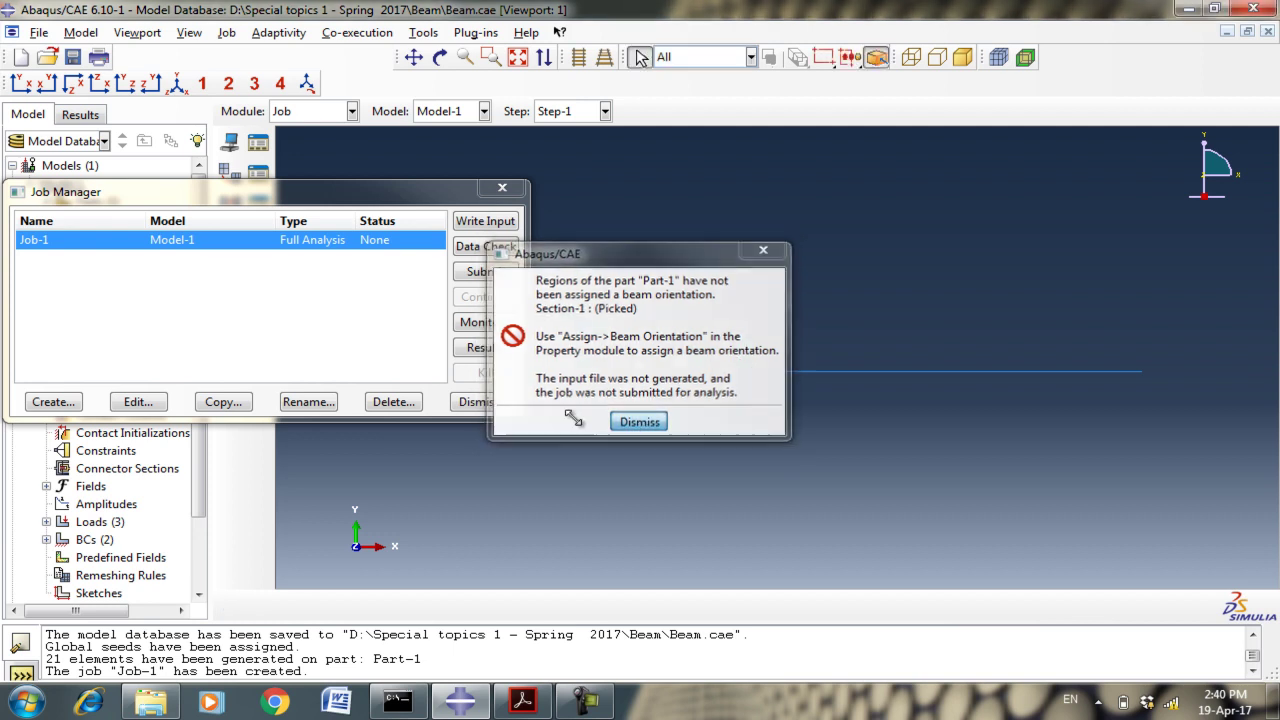
pyautogui.click(465, 401)
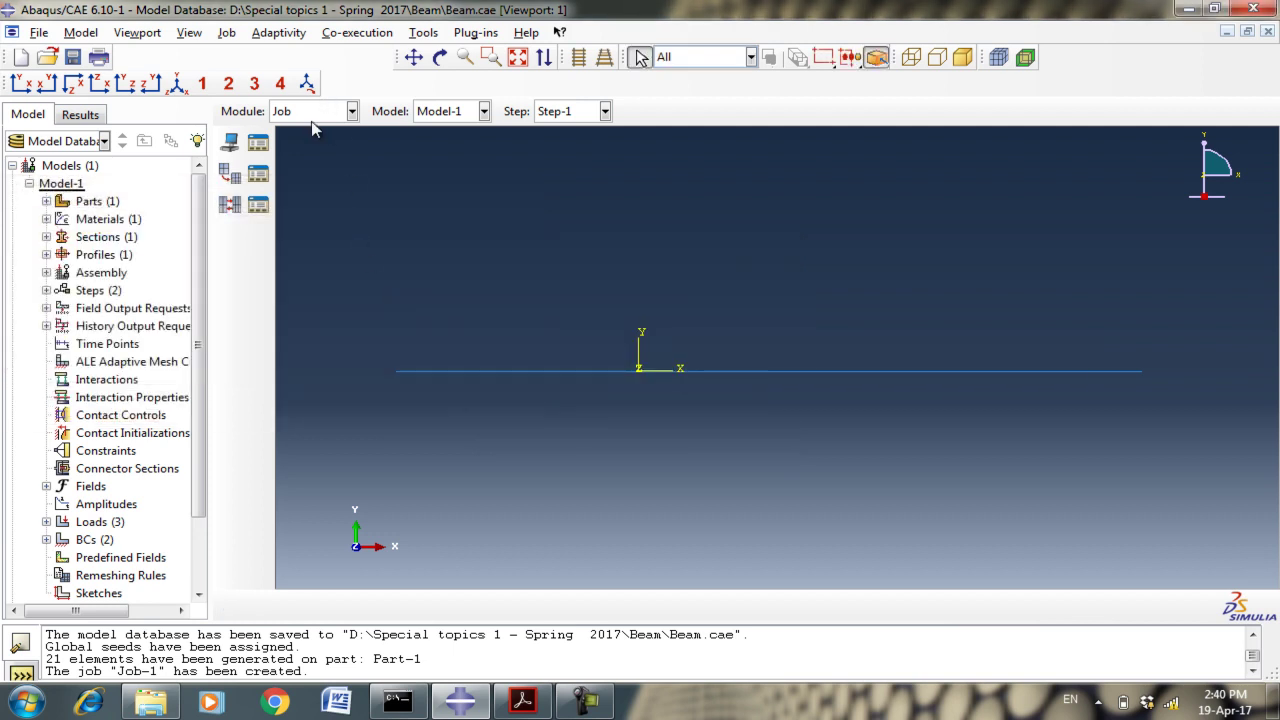
# Switch to the Property module and review the dimensions and local axes of the I-shaped Profile-1.
pyautogui.click(310, 115)
pyautogui.click(296, 151)
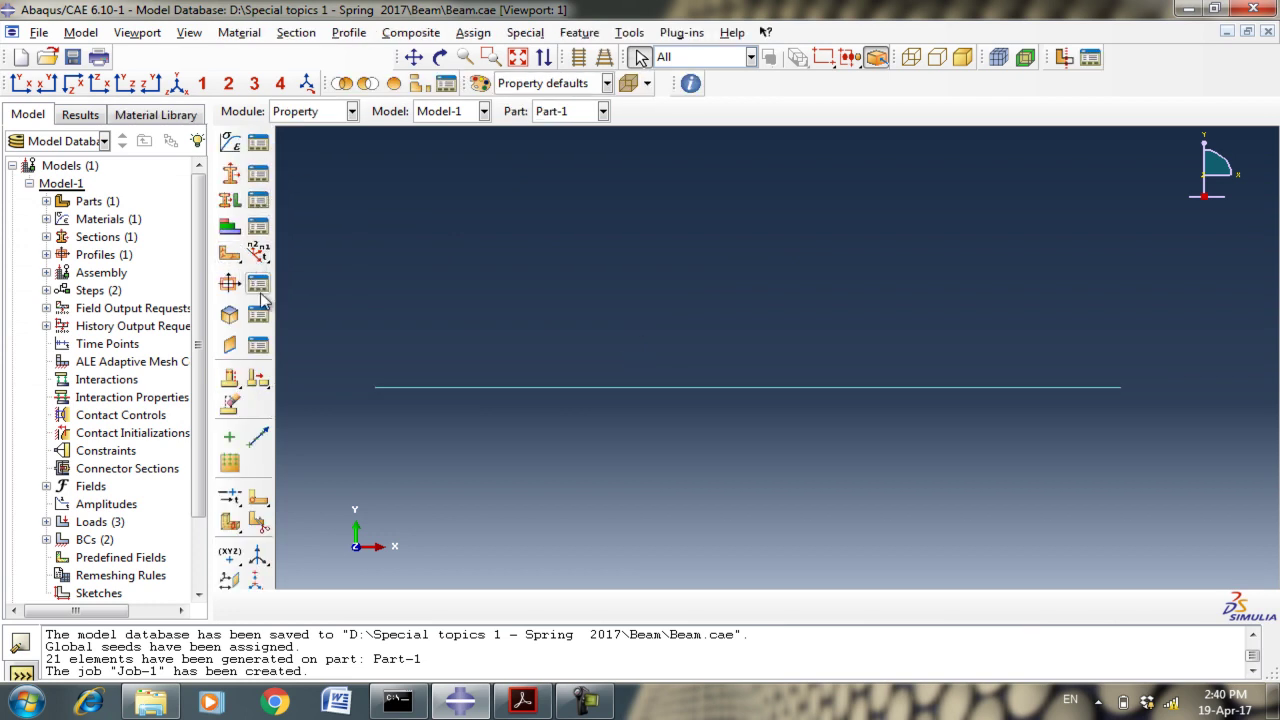
pyautogui.click(262, 289)
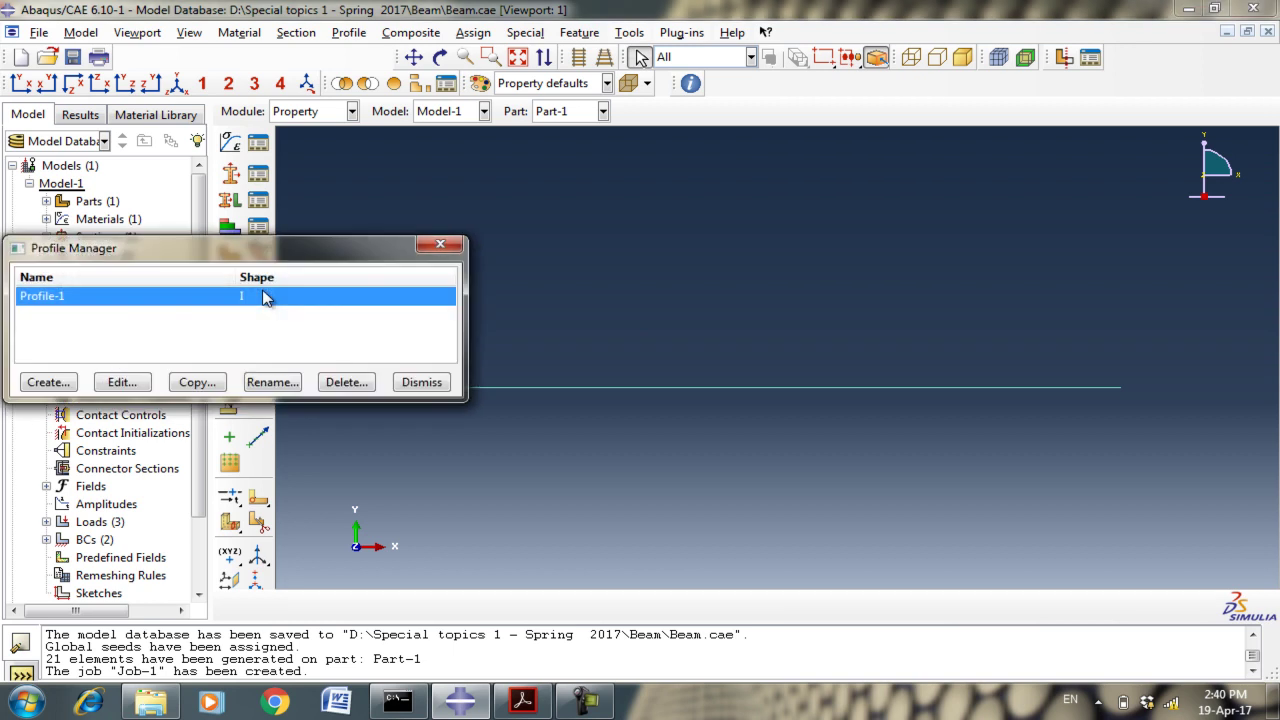
pyautogui.click(140, 383)
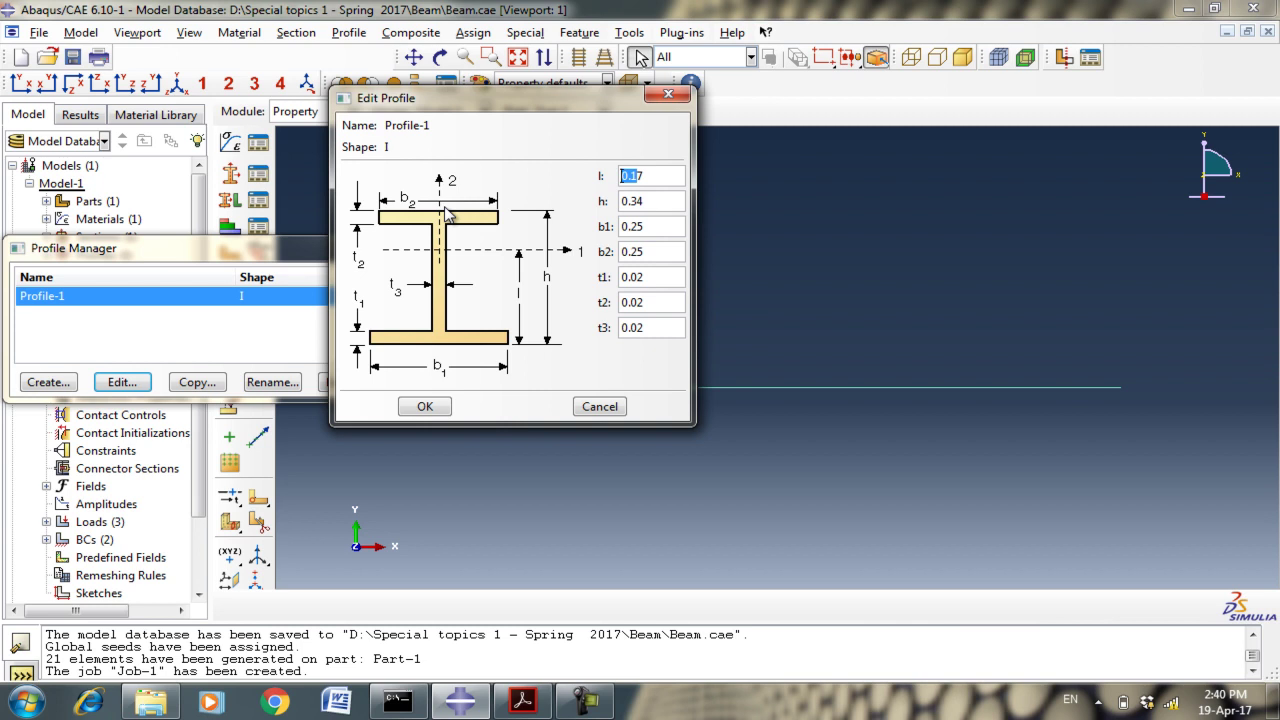
pyautogui.click(422, 406)
pyautogui.click(421, 383)
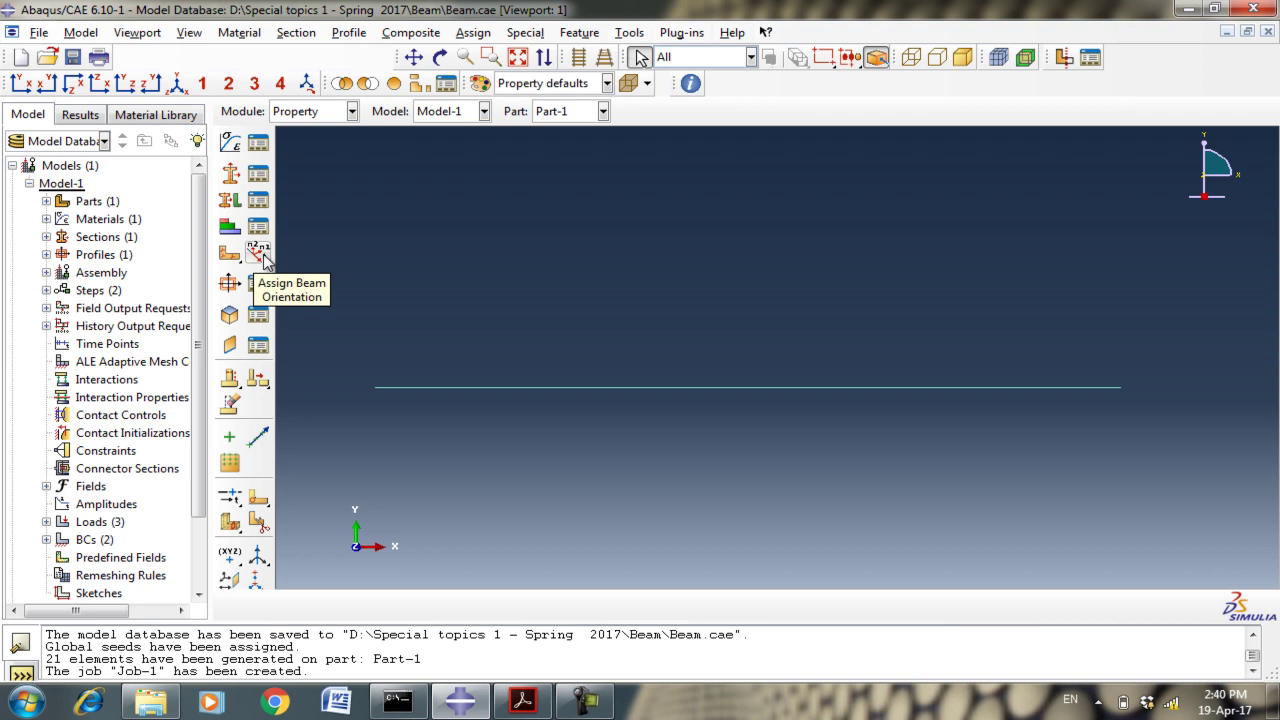
# Define a beam section orientation for the whole beam with n1 direction 0.0,0.0,-1.0 and inspect its axes in an isometric view.
pyautogui.click(262, 255)
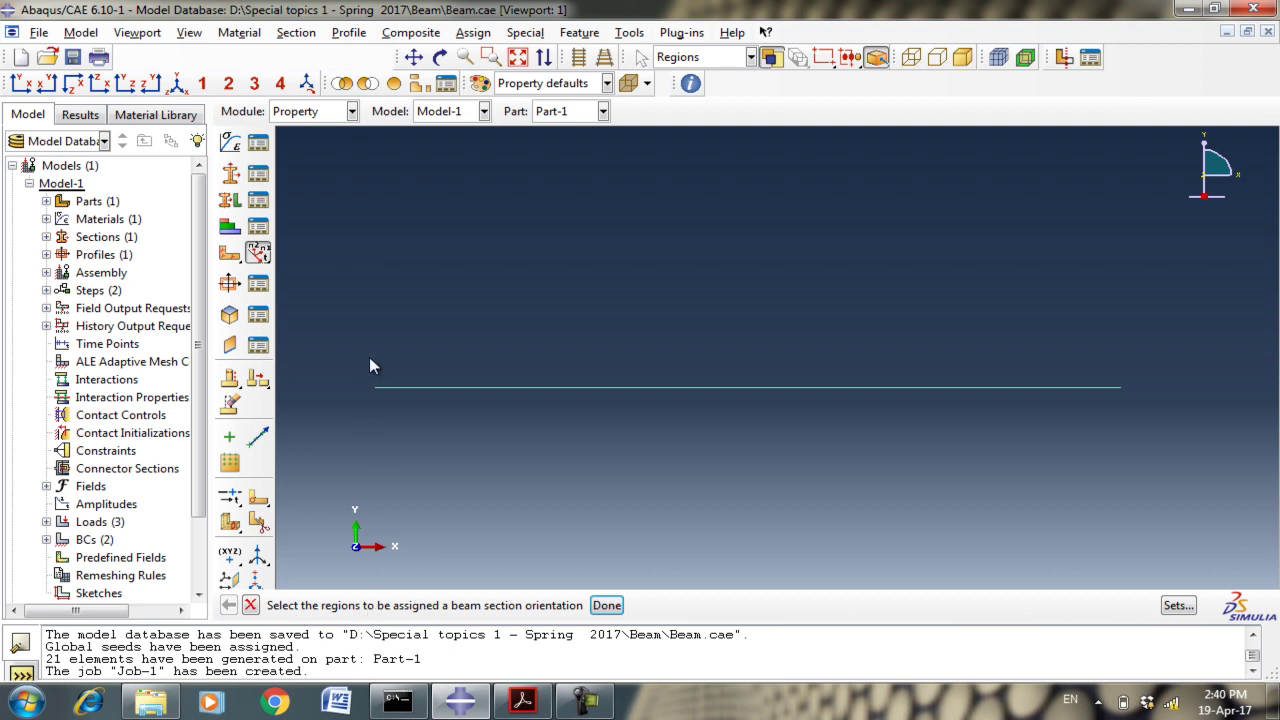
pyautogui.moveTo(373, 337); pyautogui.dragTo(1150, 436)
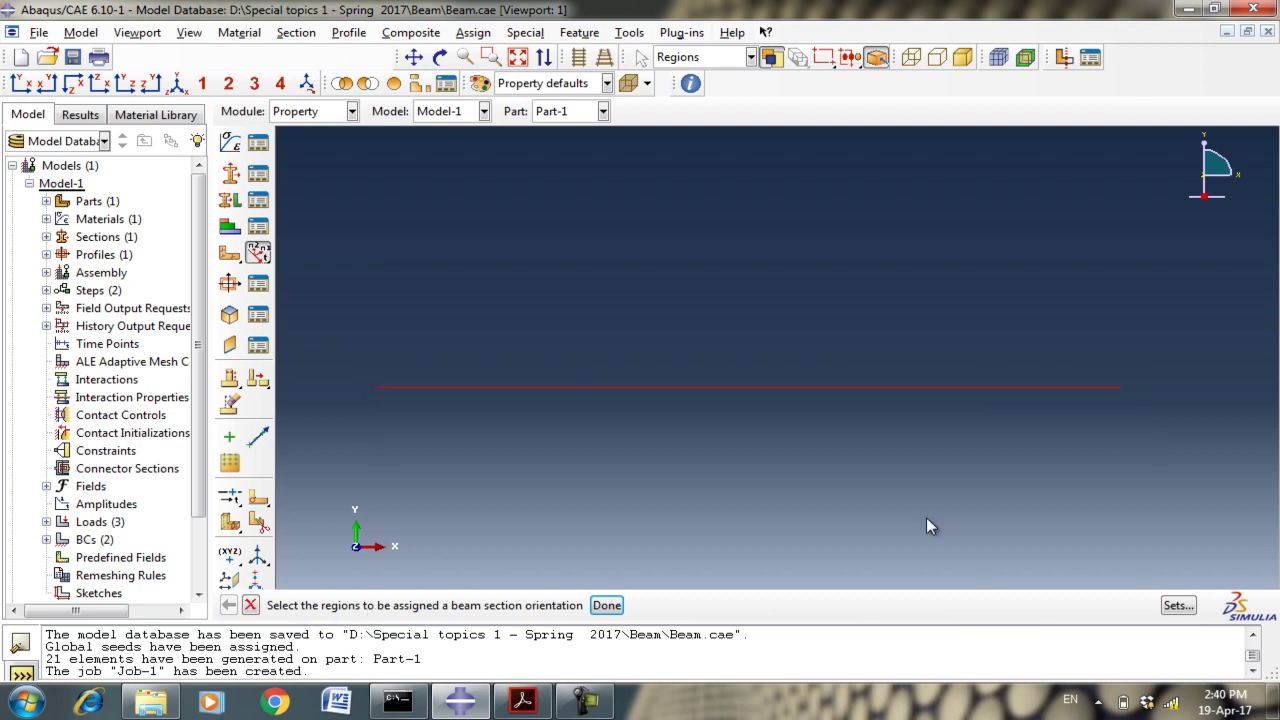
pyautogui.click(620, 604)
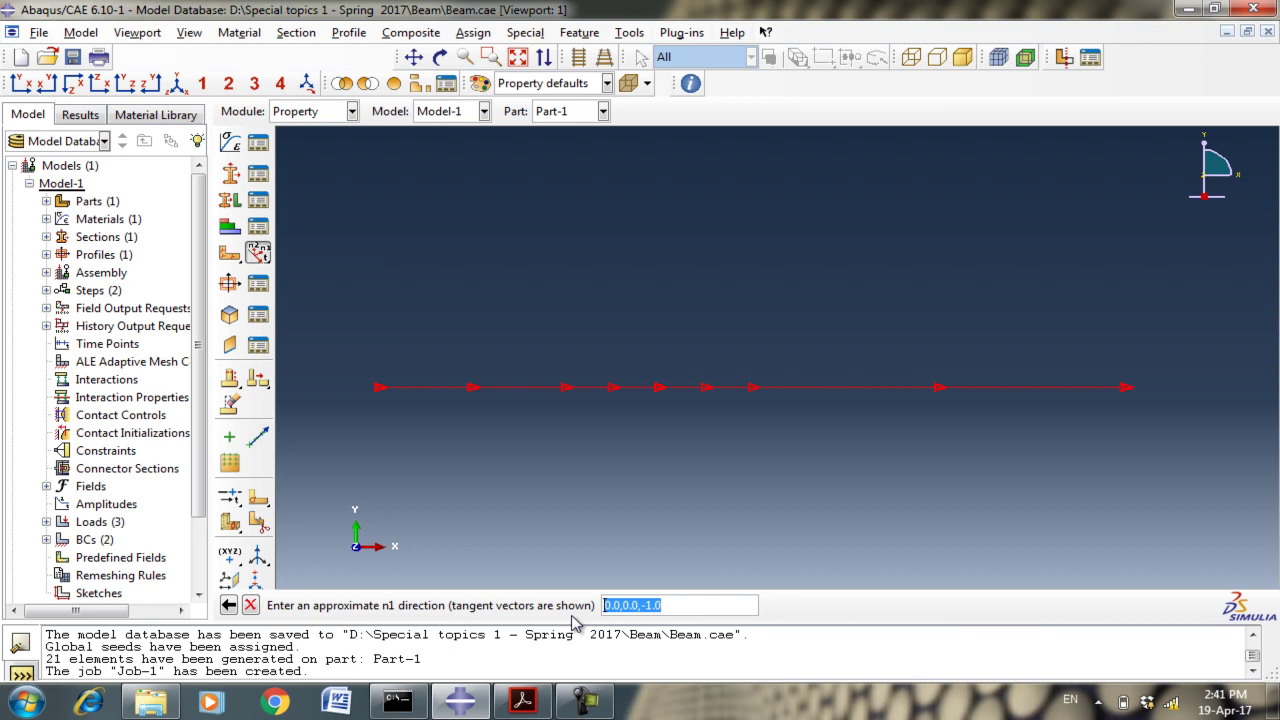
pyautogui.click(625, 606)
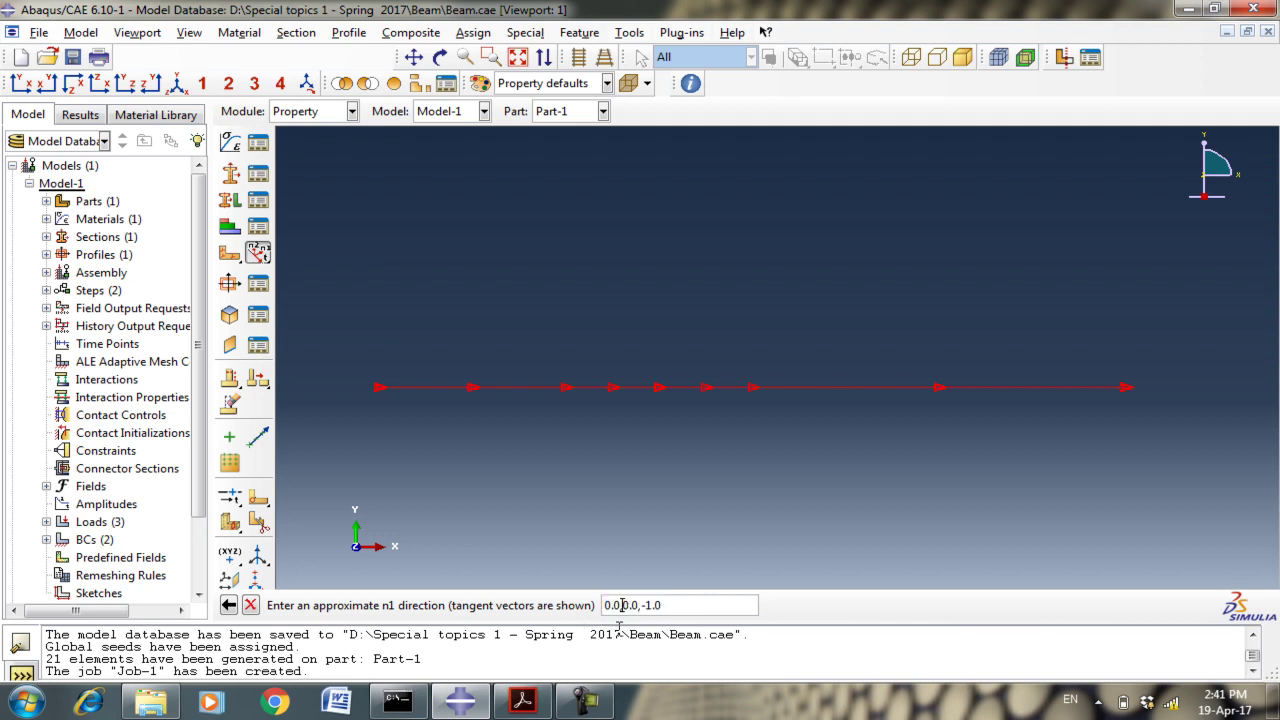
pyautogui.press('Right')
pyautogui.press('Right')
pyautogui.press('Right')
pyautogui.press('Right')
pyautogui.press('Right')
pyautogui.press('Right')
pyautogui.click(176, 88)
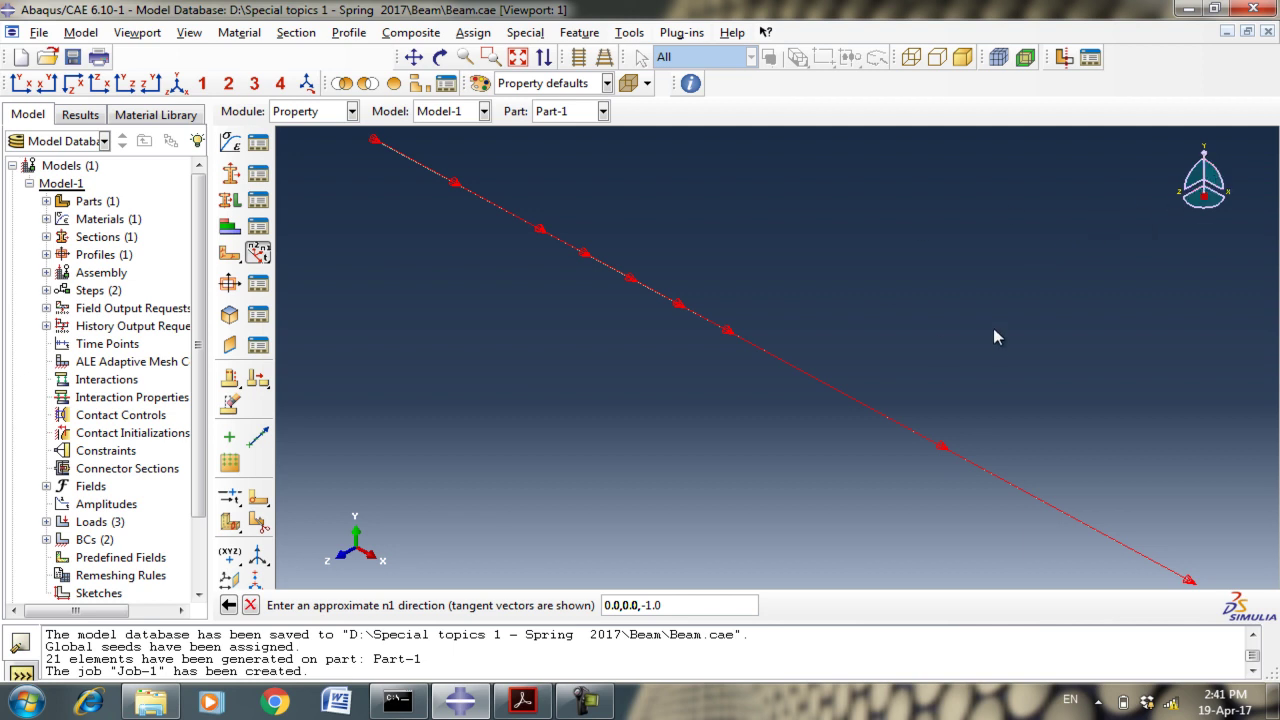
pyautogui.click(690, 604)
pyautogui.press('Return')
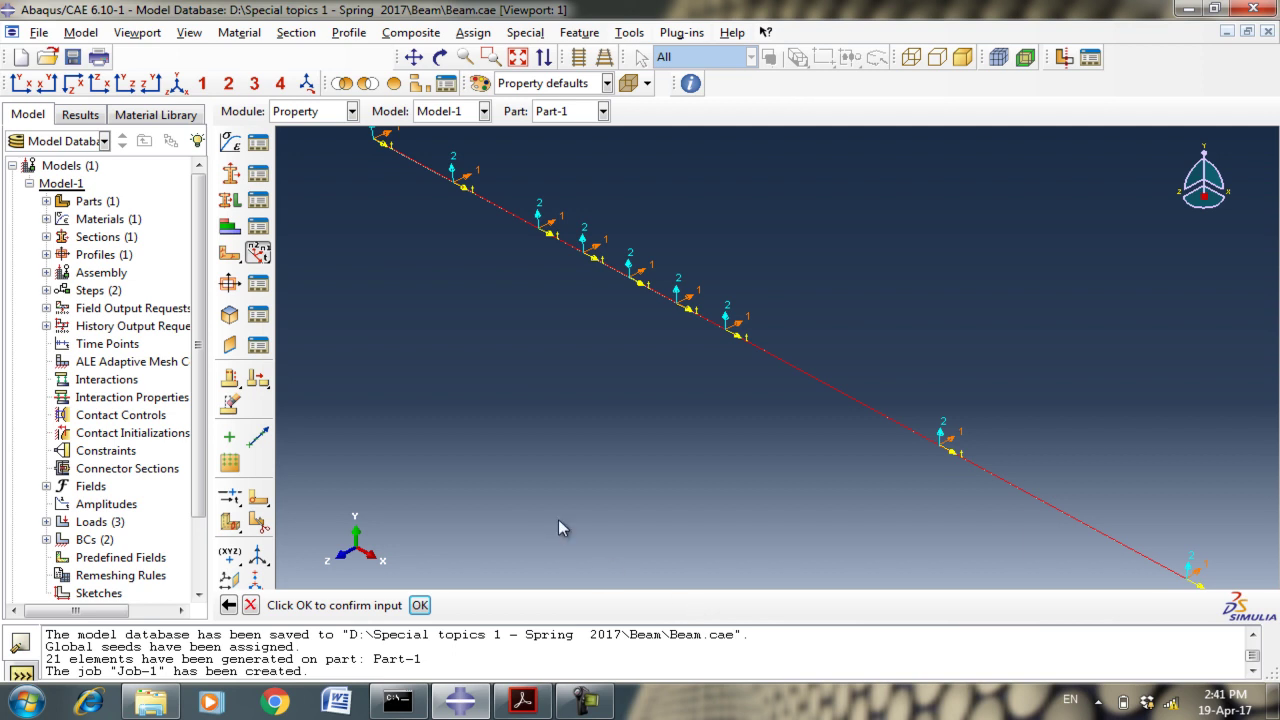
pyautogui.scroll(6, 682, 351)
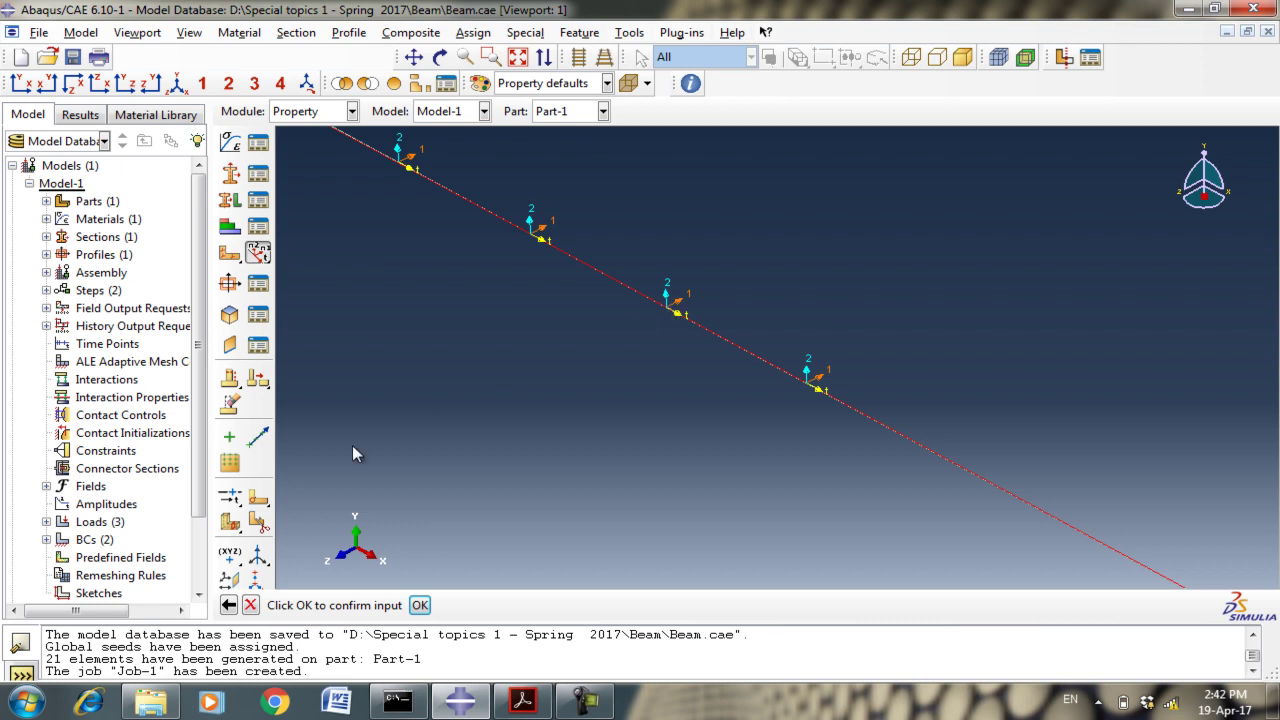
# Try to reverse the beam orientation's n1 direction to 0.0,0.0,1.0.
pyautogui.click(228, 605)
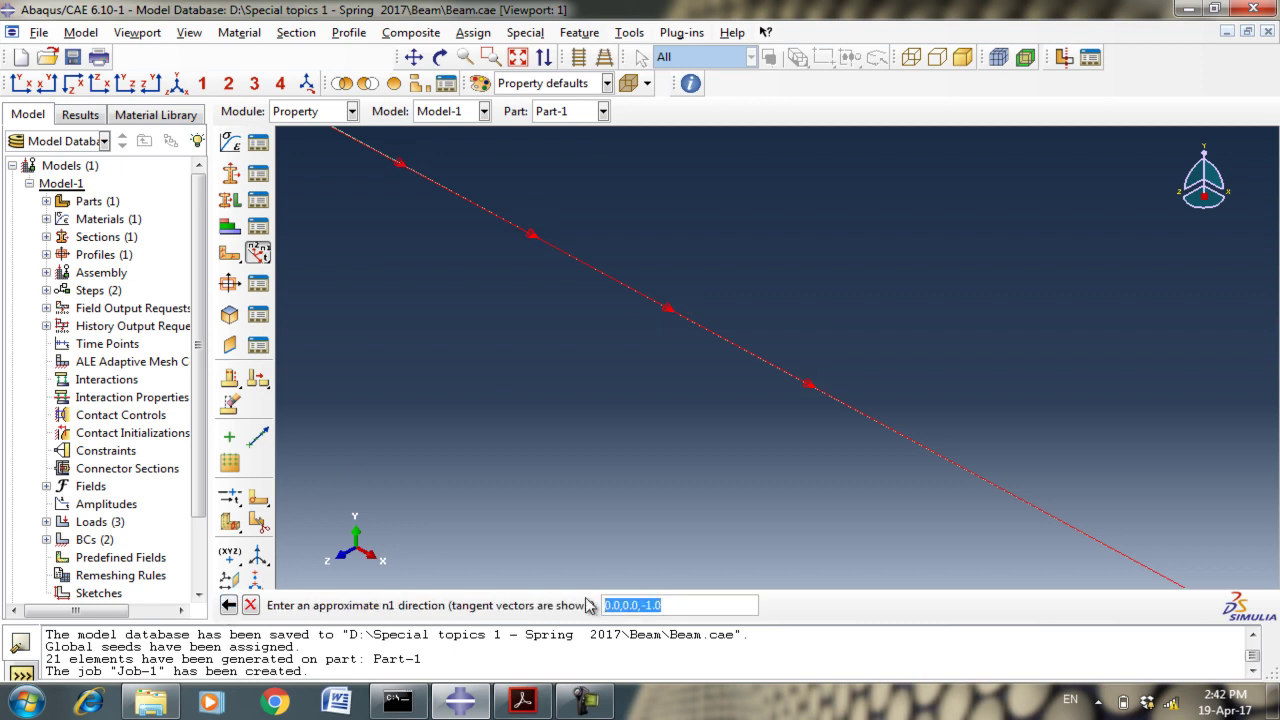
pyautogui.click(647, 606)
pyautogui.moveTo(647, 606); pyautogui.dragTo(641, 606)
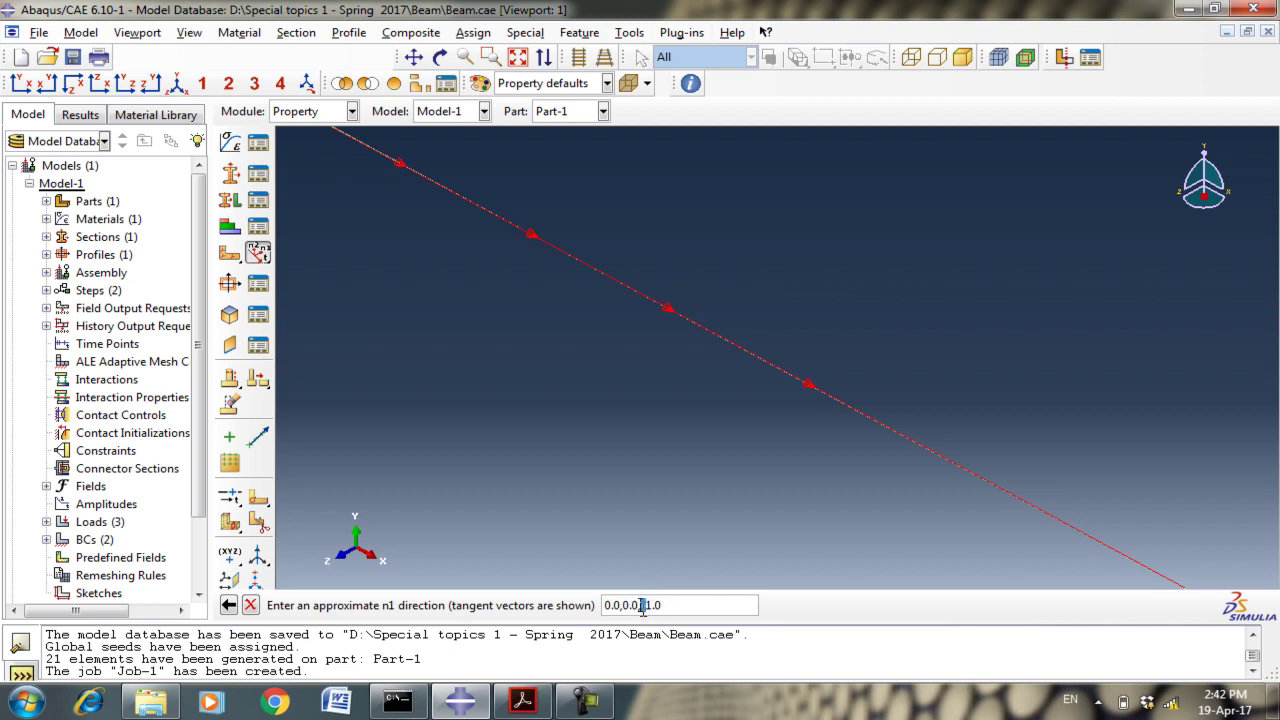
pyautogui.press('BackSpace')
pyautogui.press('Return')
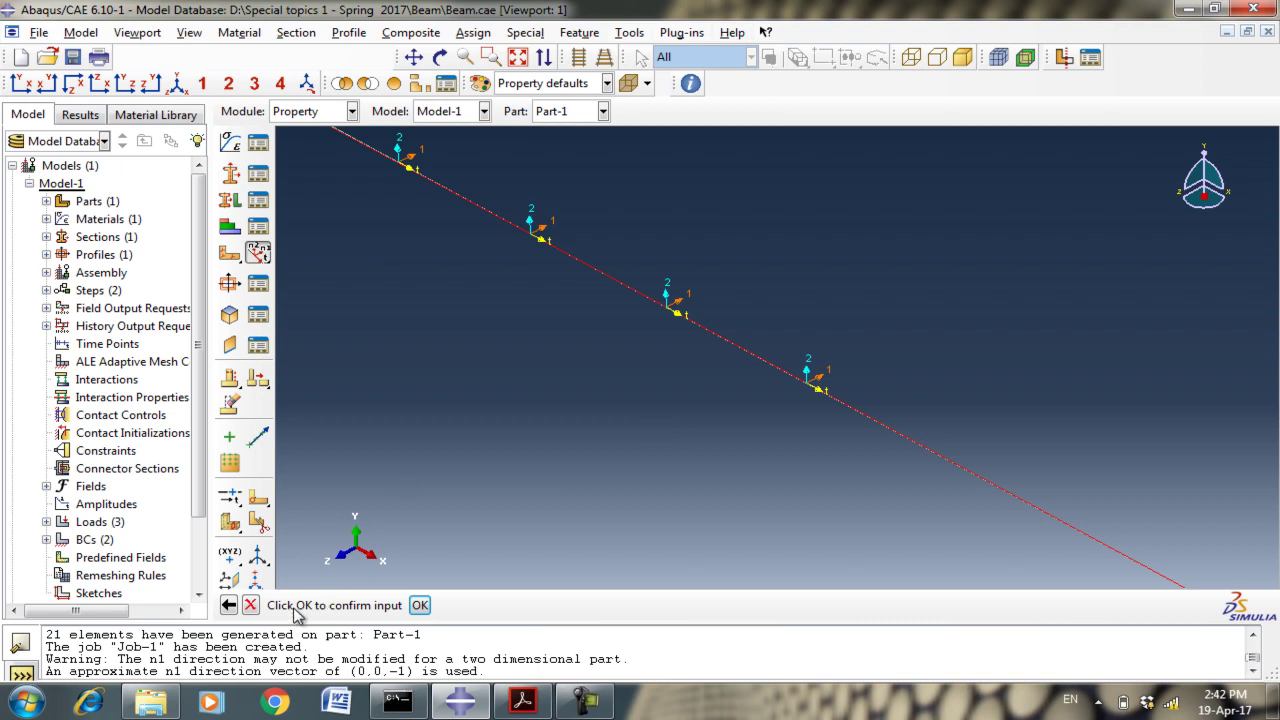
pyautogui.click(229, 605)
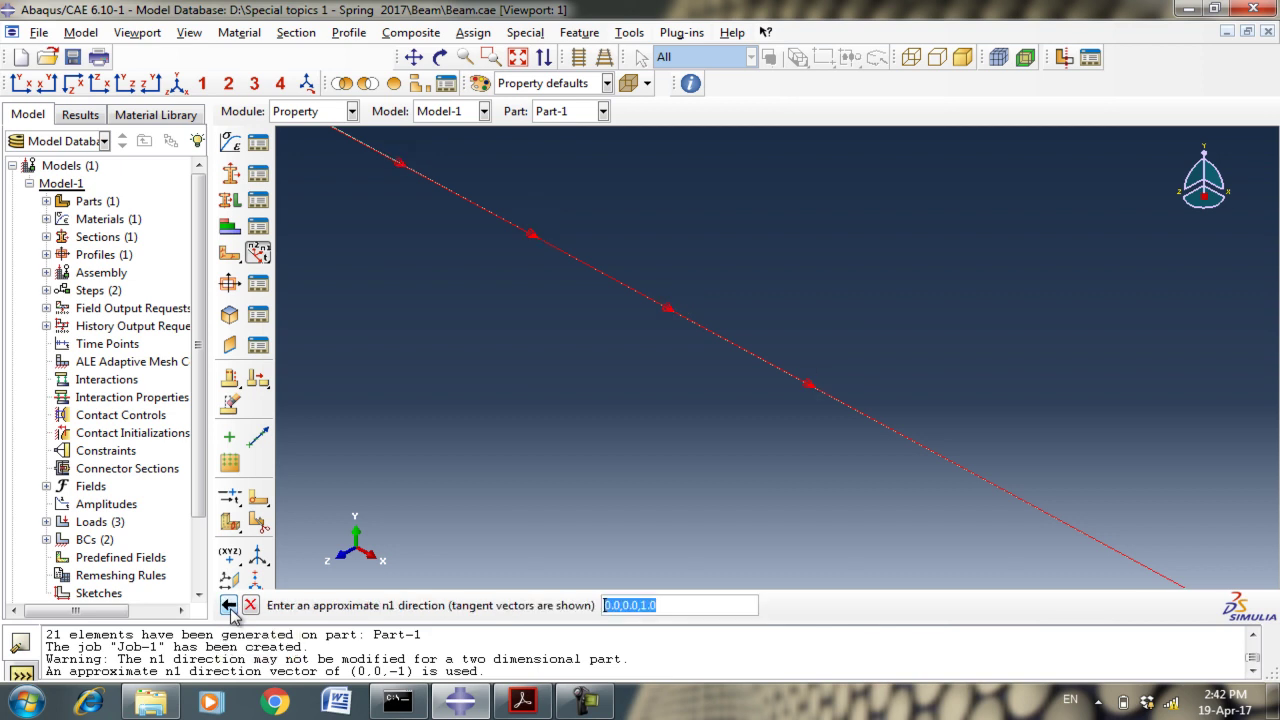
pyautogui.click(641, 606)
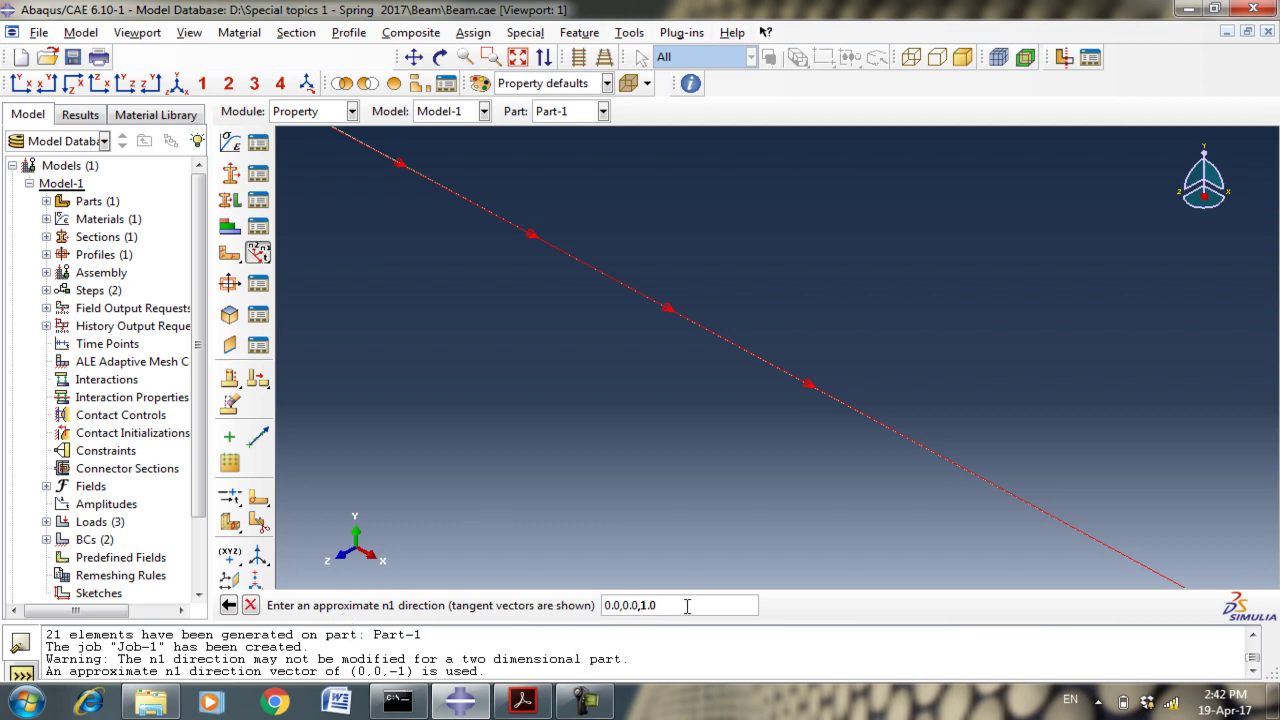
pyautogui.press('Return')
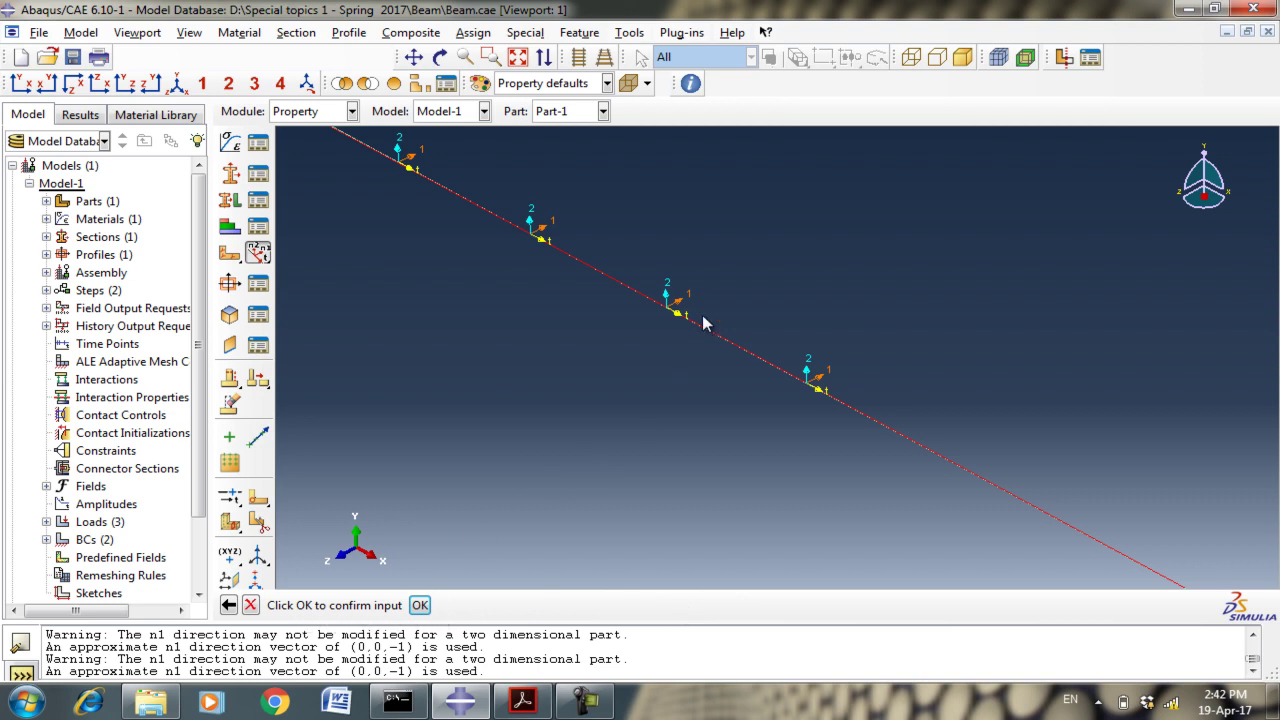
# Set the beam section orientation's n1 direction to 0.0,0.0,-1.0 and assign it to the beam.
pyautogui.click(229, 606)
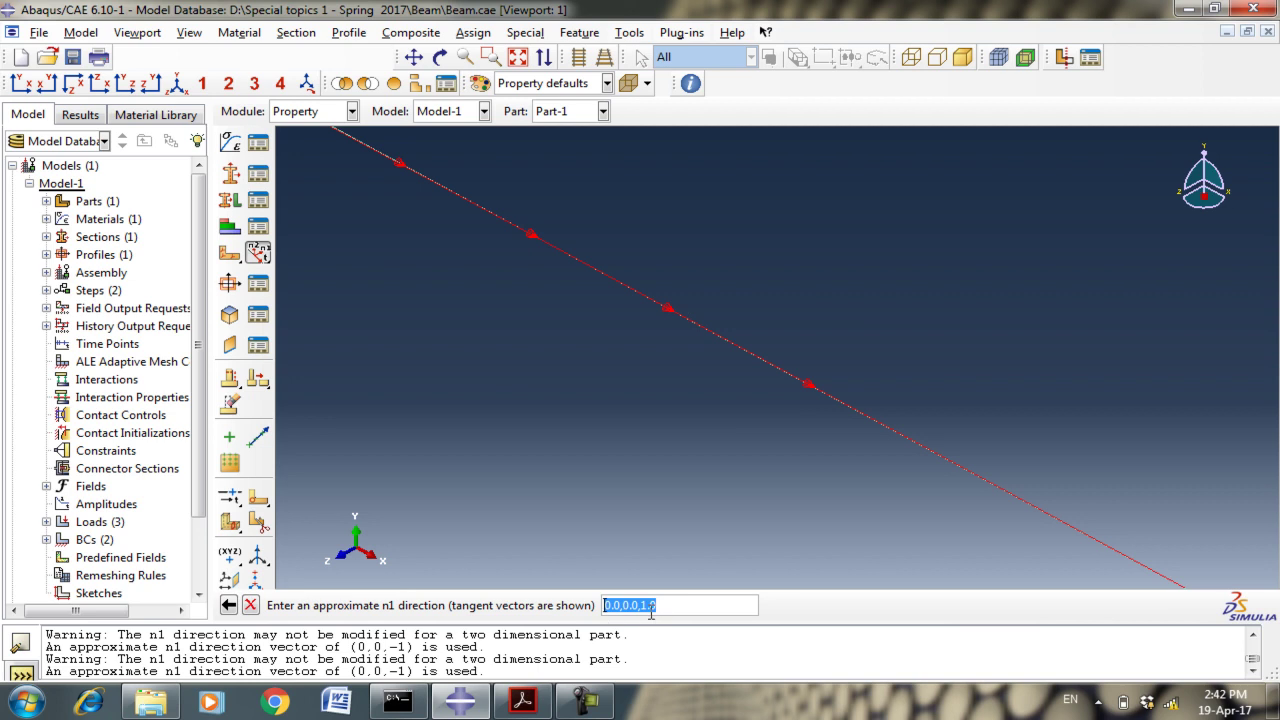
pyautogui.click(640, 606)
pyautogui.write('-')
pyautogui.press('Return')
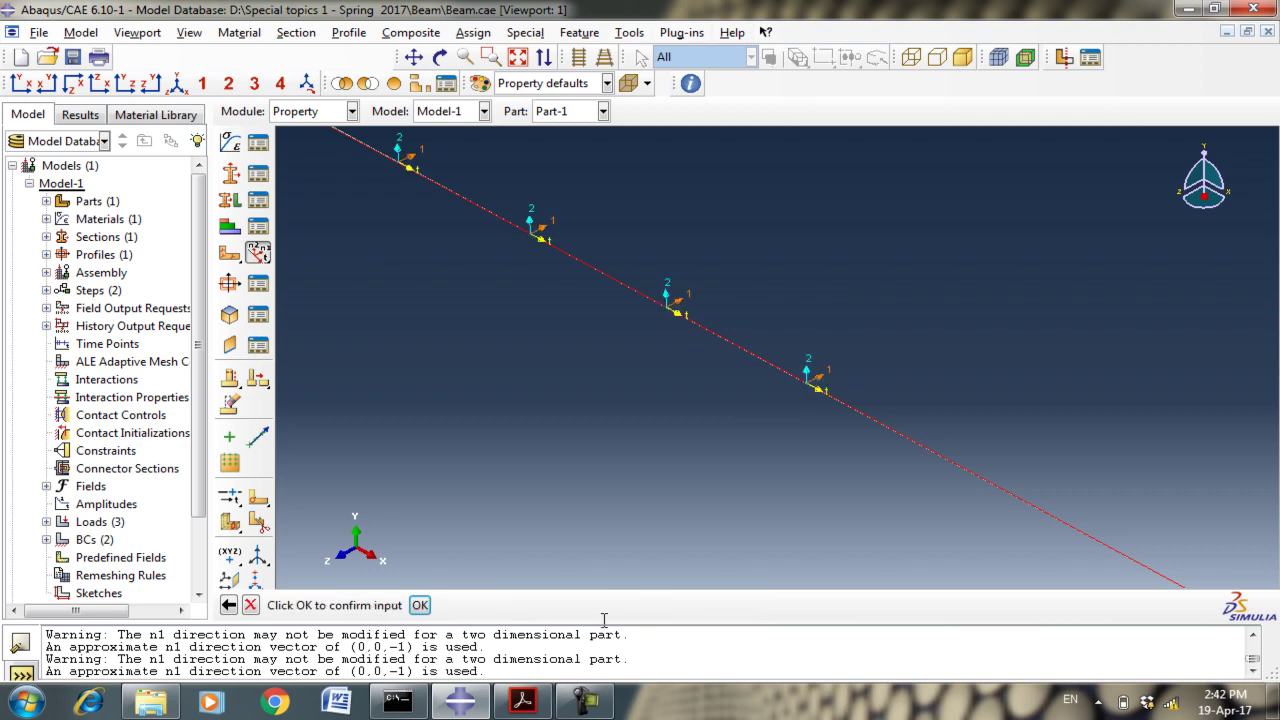
pyautogui.click(420, 605)
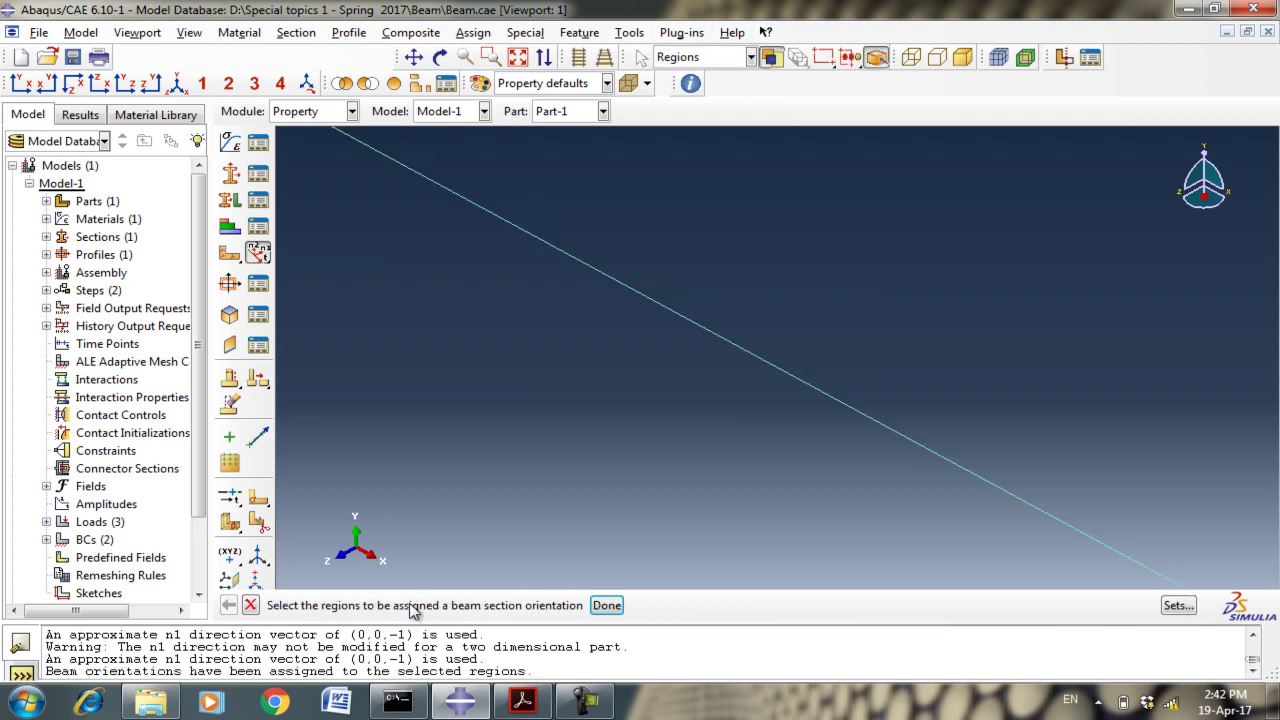
pyautogui.click(608, 605)
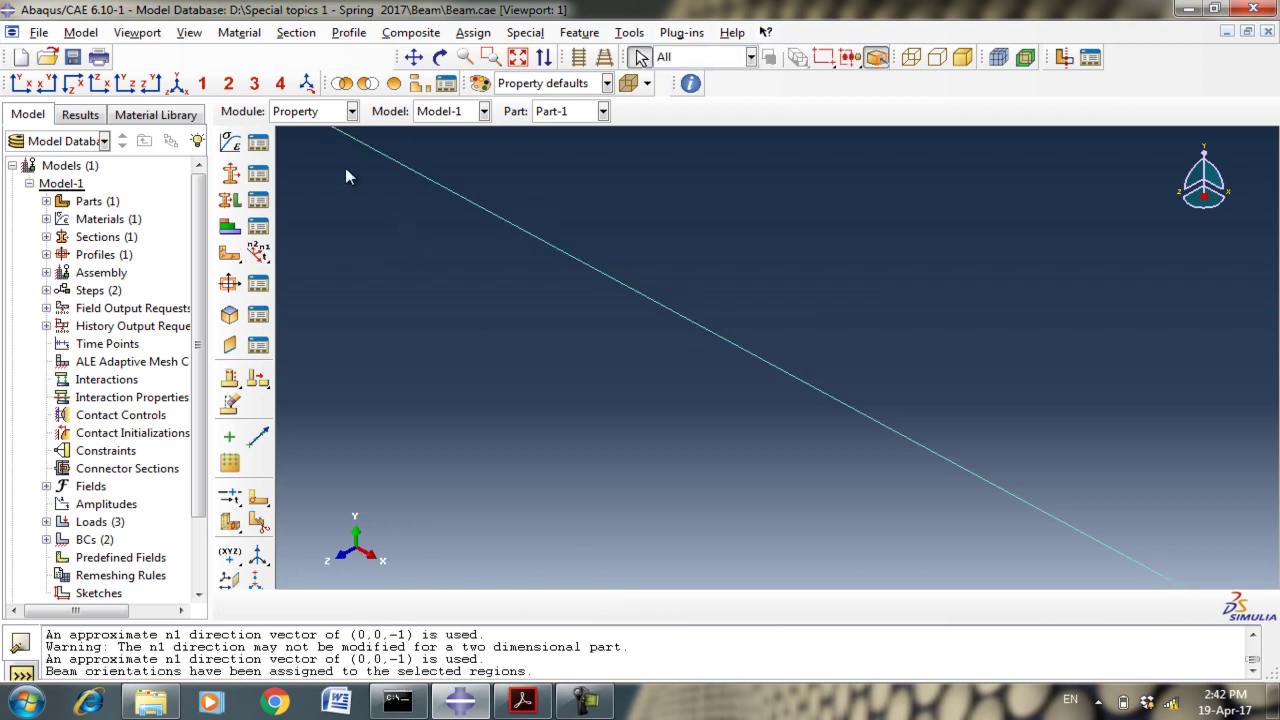
# Switch to the Job module and submit Job-1 for full analysis.
pyautogui.click(317, 113)
pyautogui.click(321, 240)
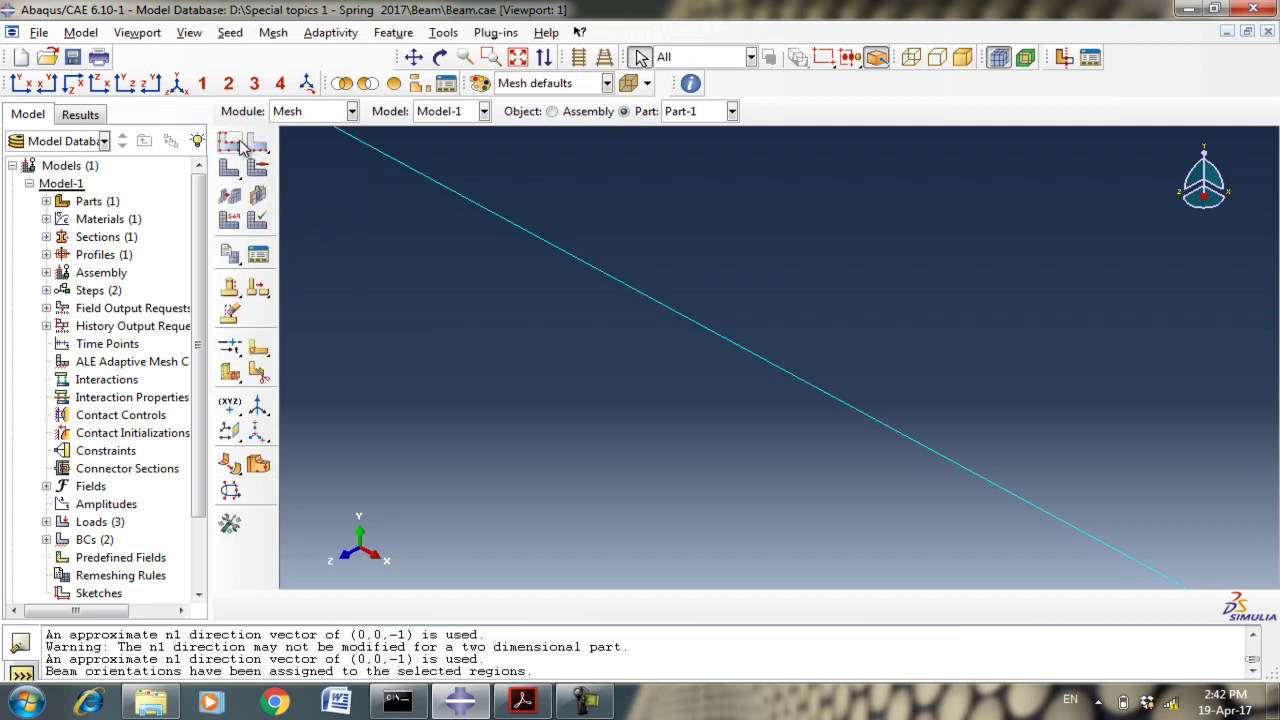
pyautogui.click(314, 111)
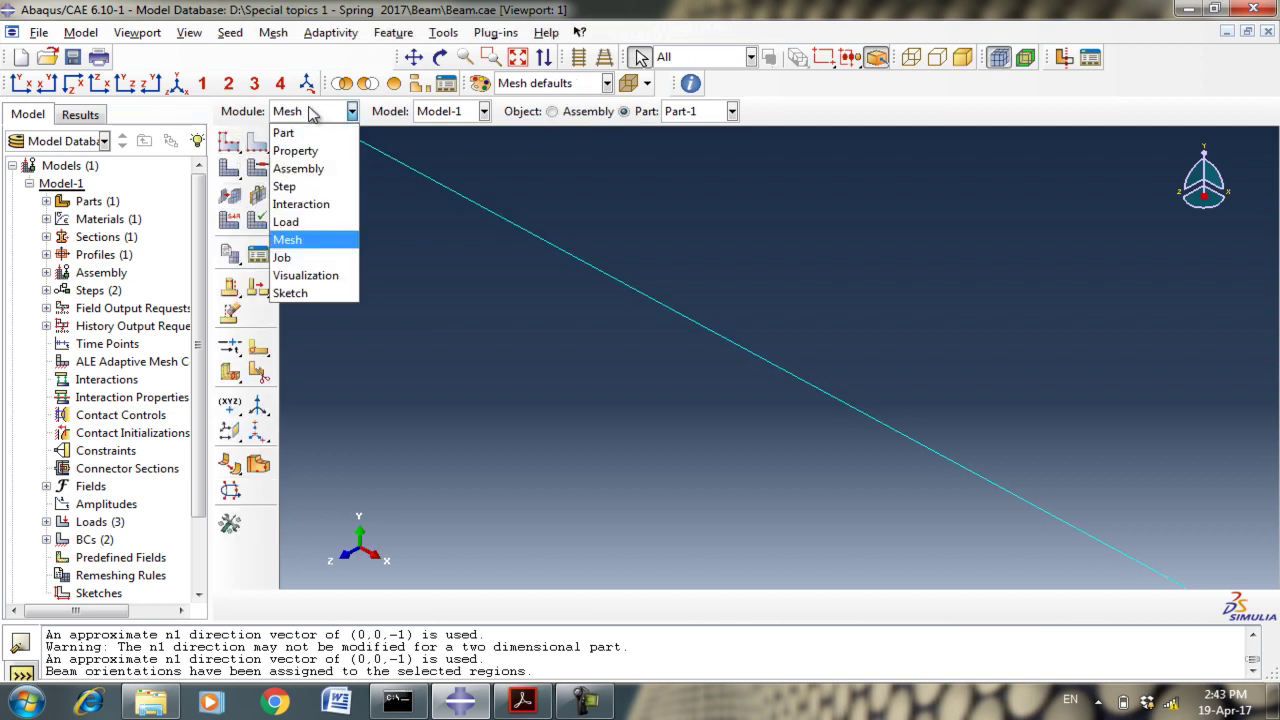
pyautogui.click(283, 257)
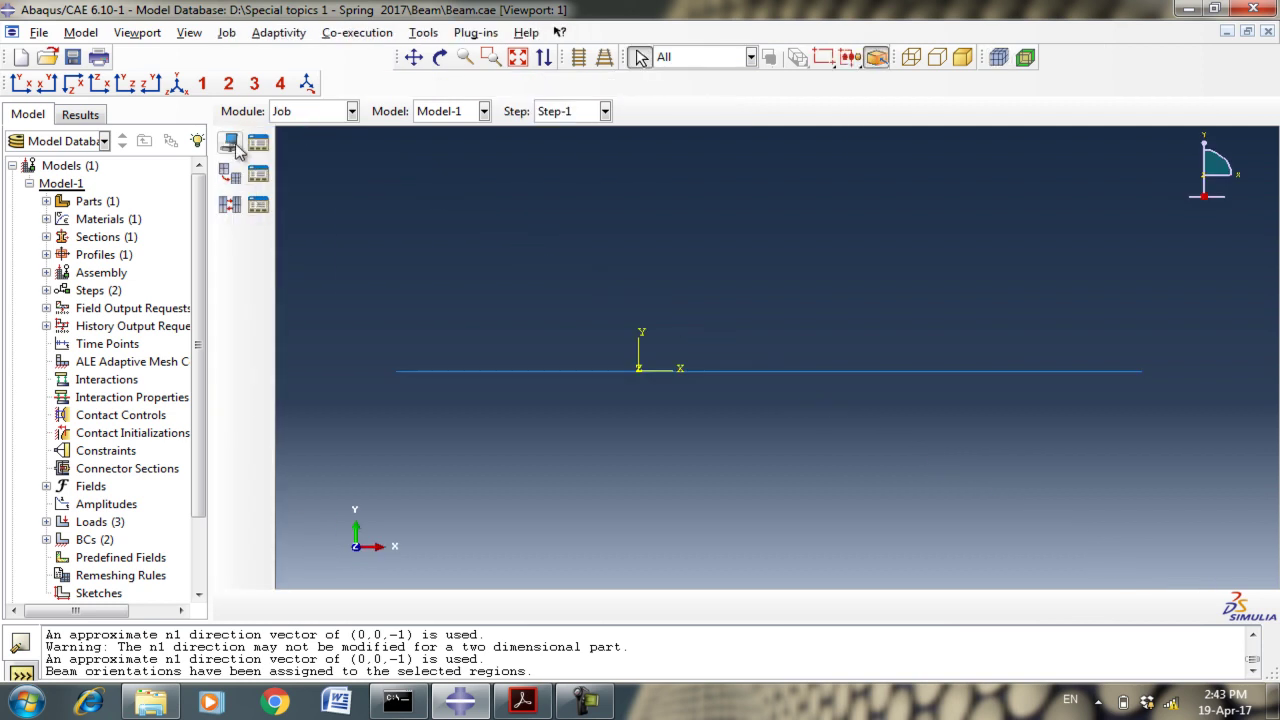
pyautogui.click(258, 145)
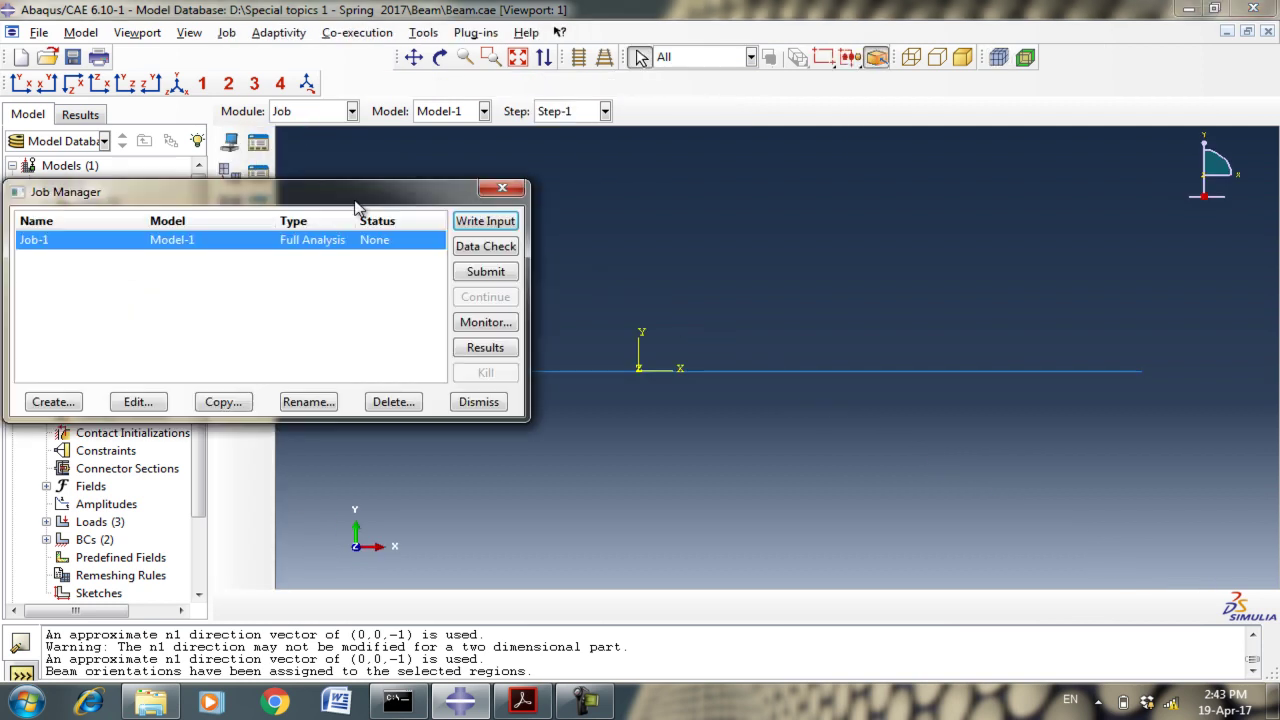
pyautogui.click(482, 273)
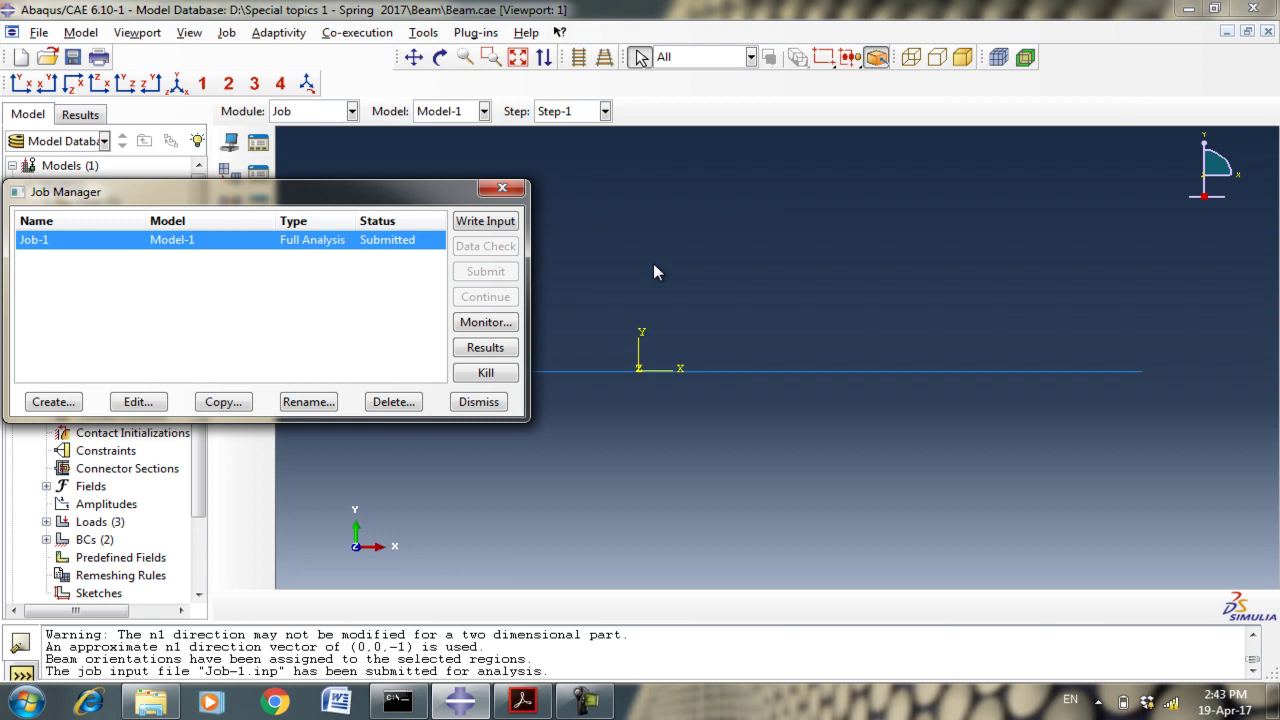
# Browse the Abaqus Getting Started examples and read the Cargo crane description without running it.
pyautogui.click(475, 32)
pyautogui.moveTo(500, 75)
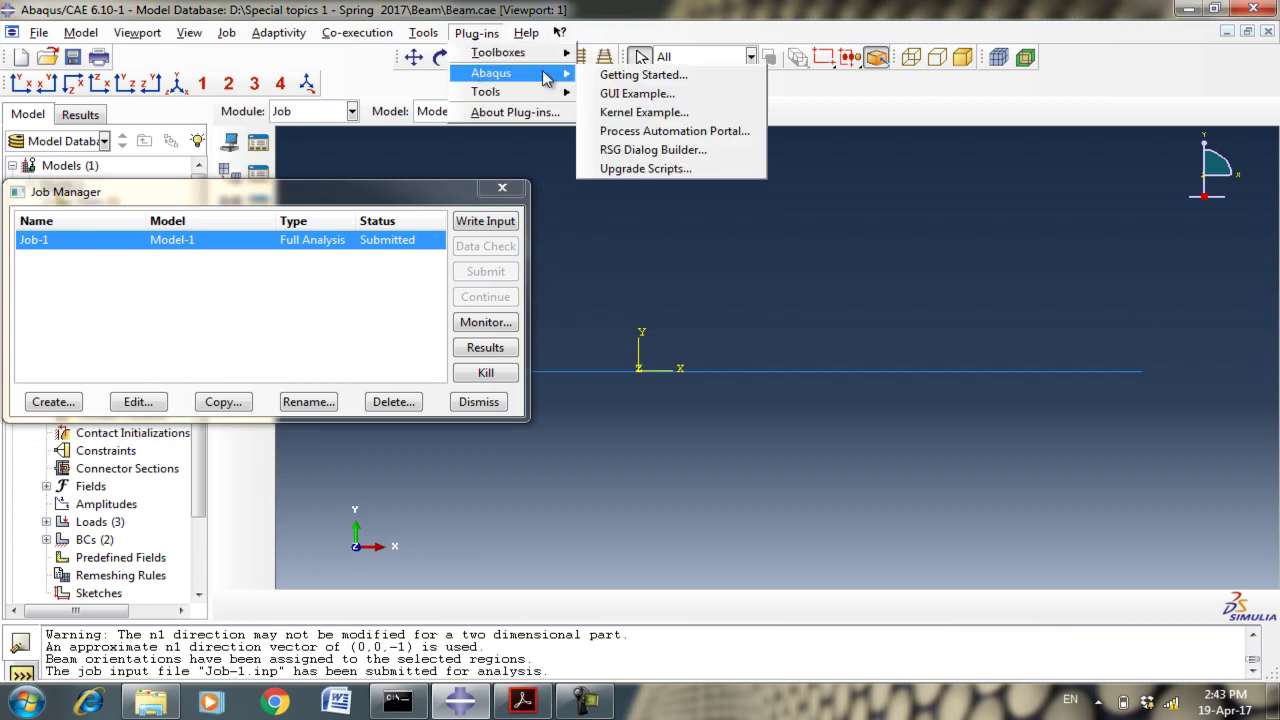
pyautogui.click(632, 78)
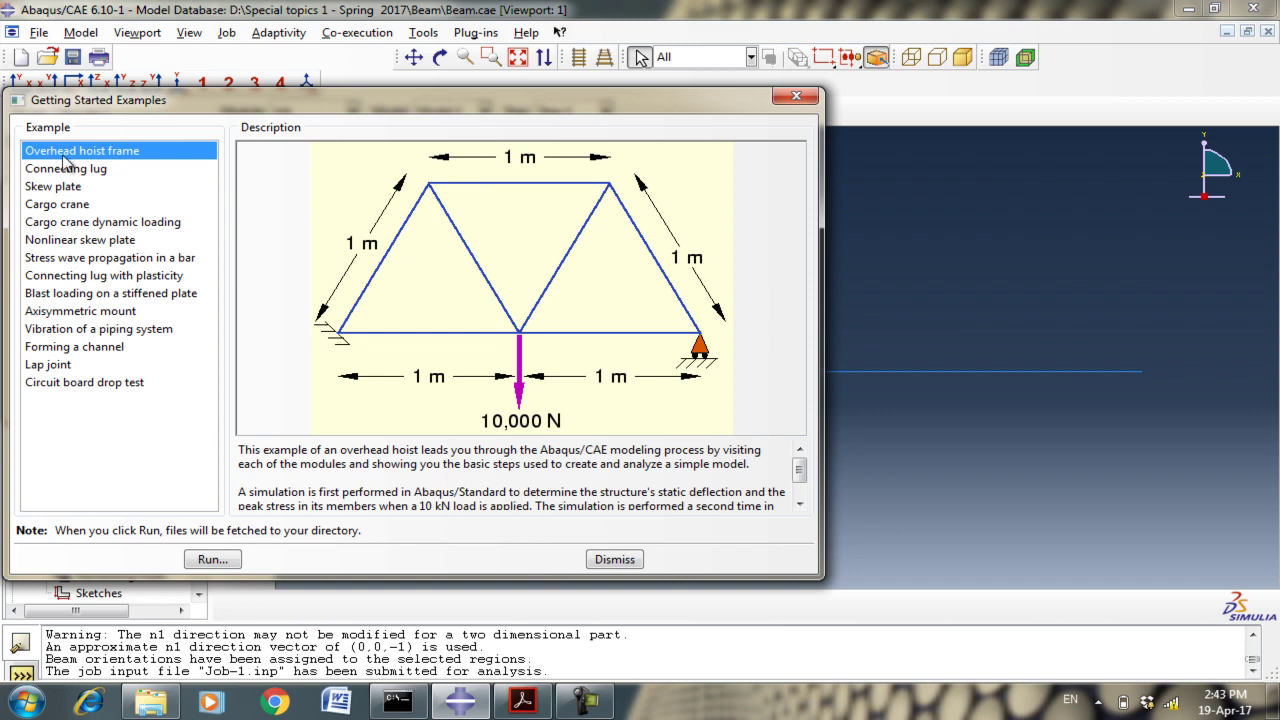
pyautogui.click(70, 206)
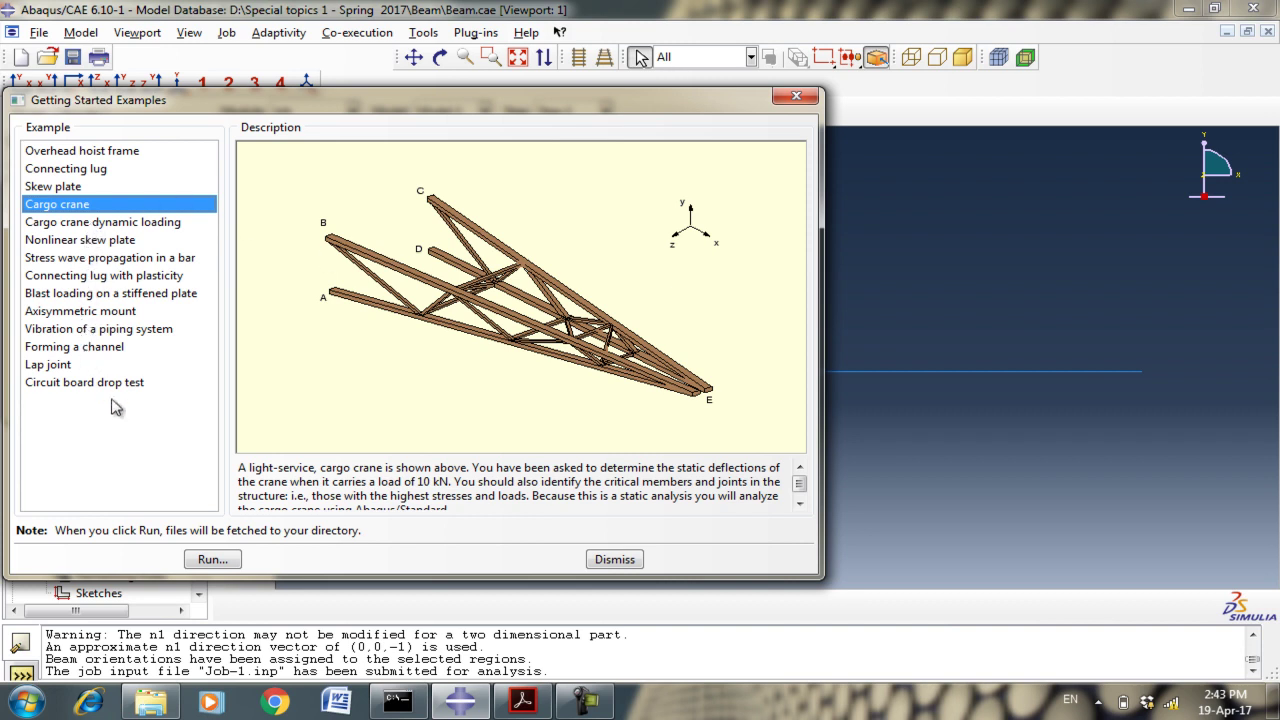
pyautogui.click(613, 560)
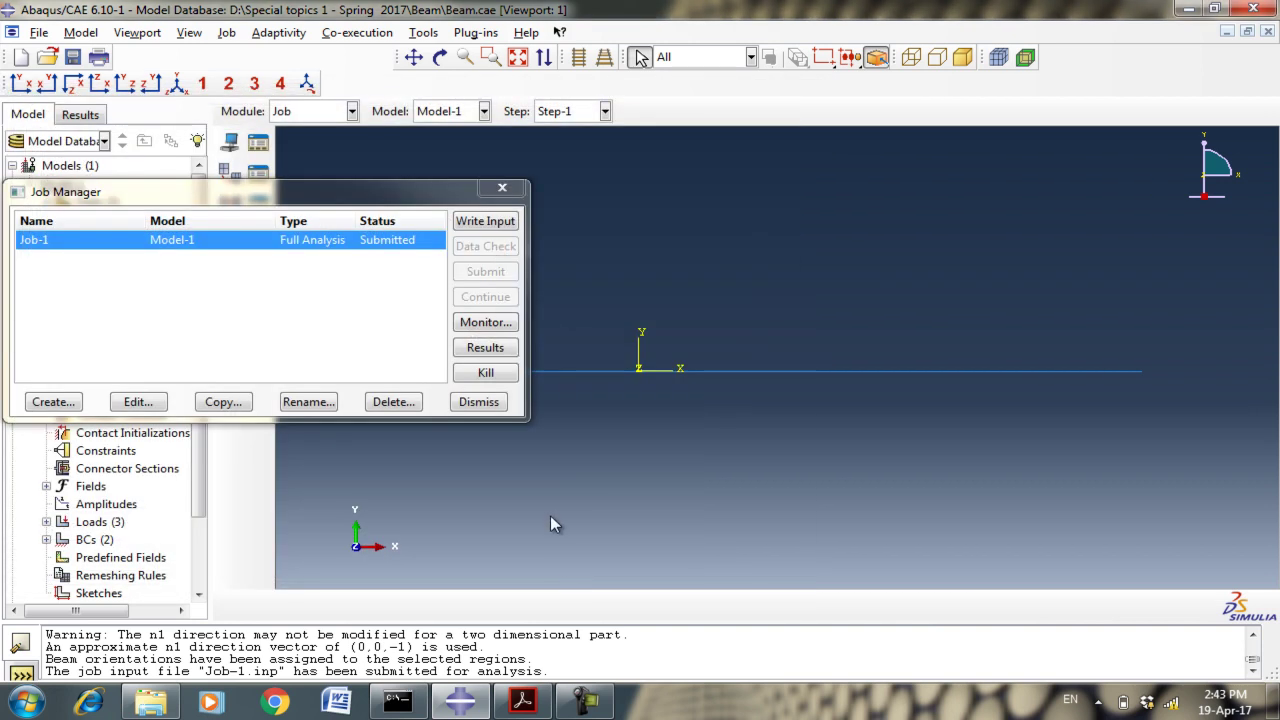
# Try to open the analysis results of the submitted Job-1.
pyautogui.click(499, 357)
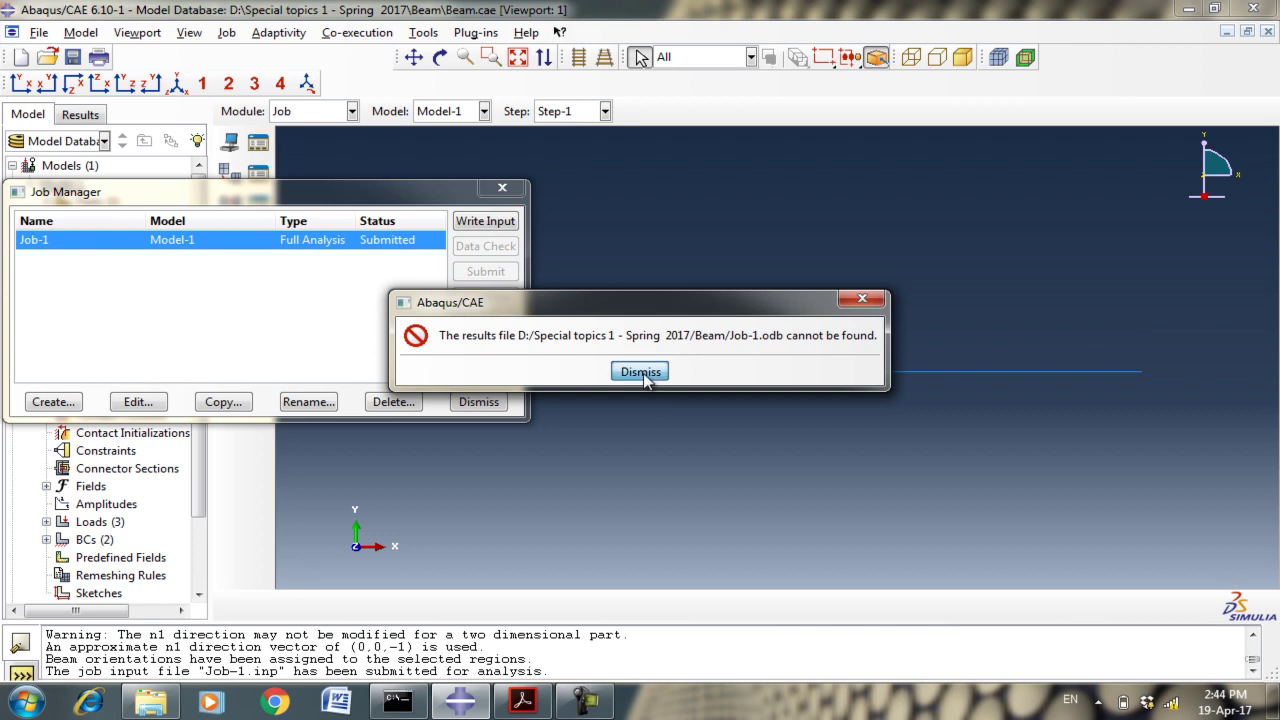
pyautogui.click(640, 369)
pyautogui.click(488, 350)
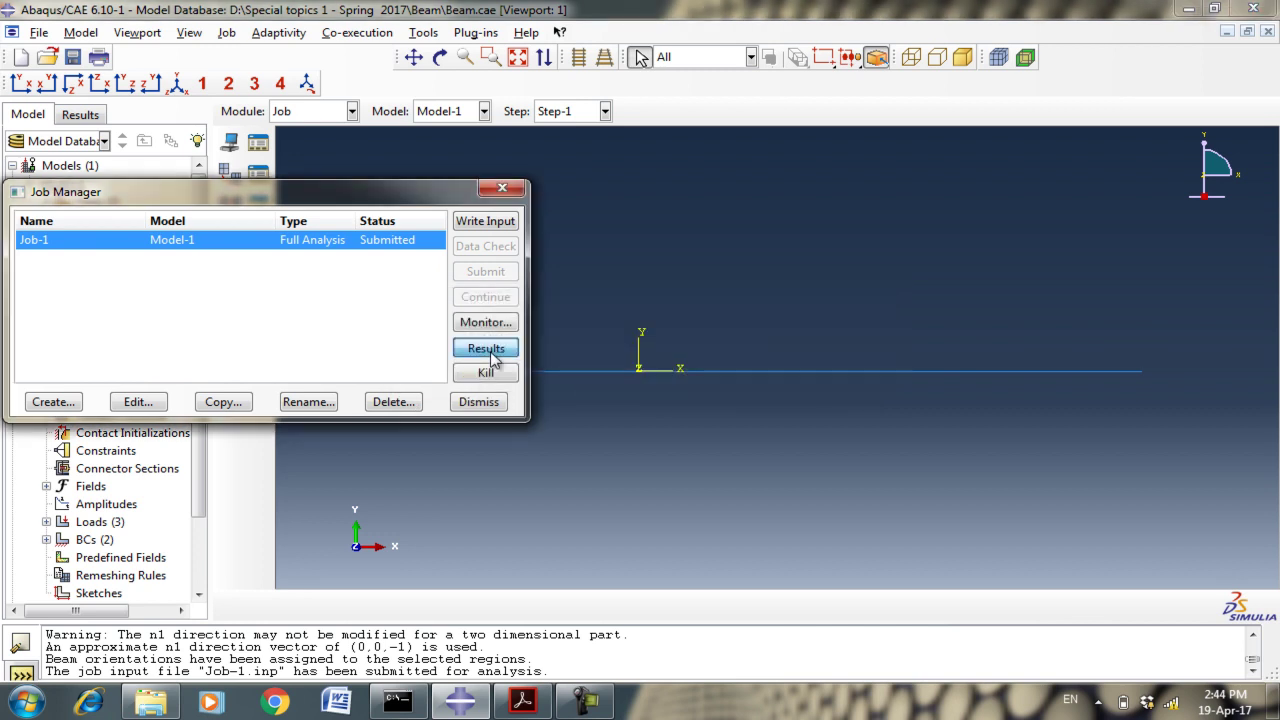
pyautogui.click(621, 371)
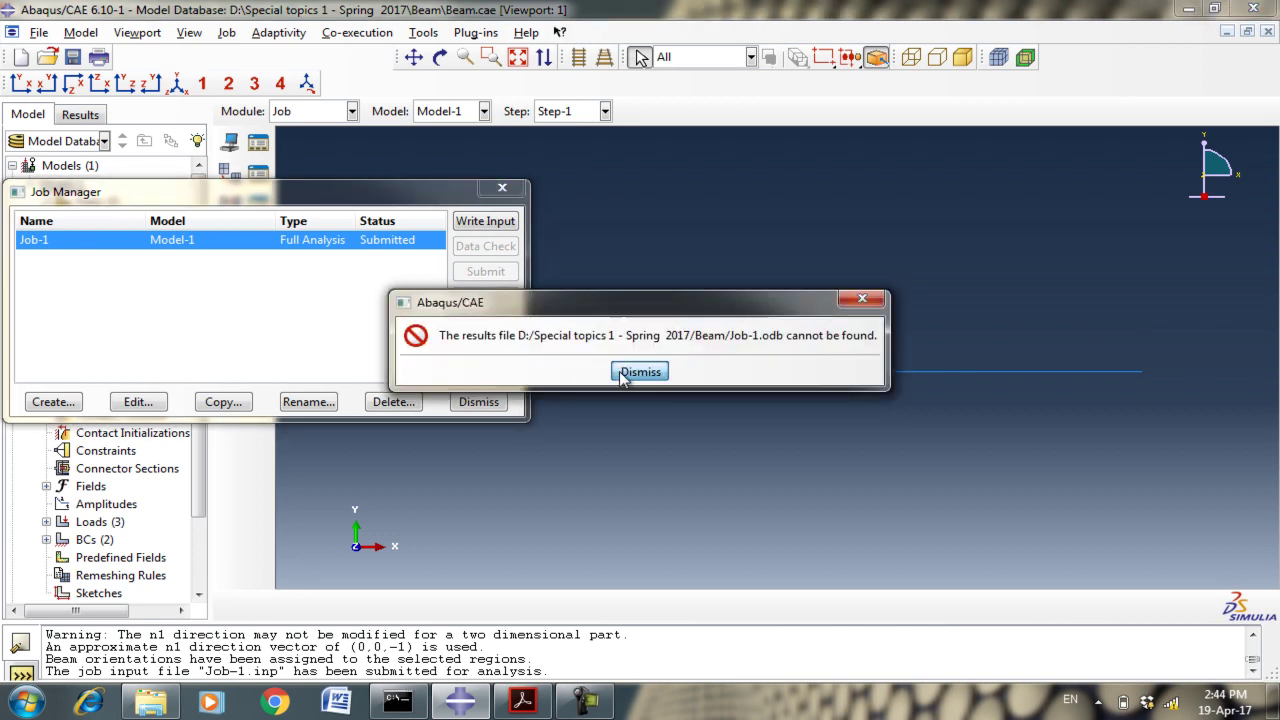
# Check the Beam folder for output database (*.odb) files without opening one, and open Job-1's results from its job entry.
pyautogui.click(58, 59)
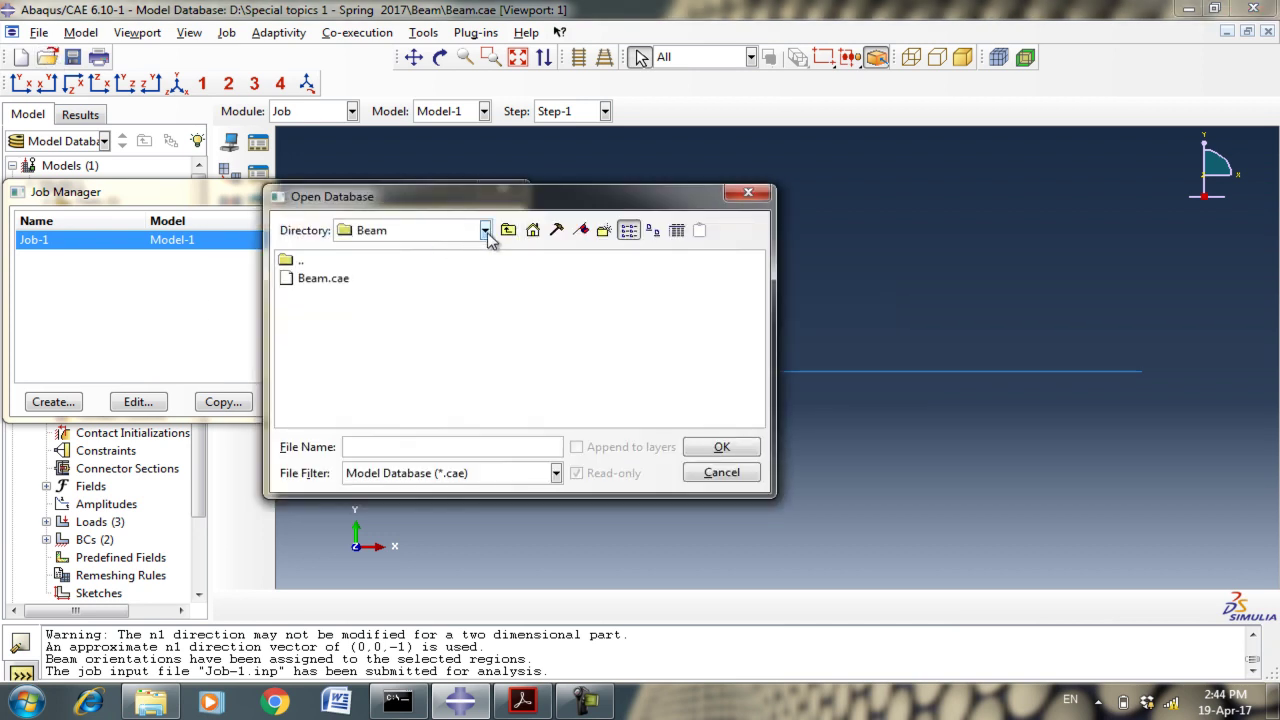
pyautogui.click(441, 476)
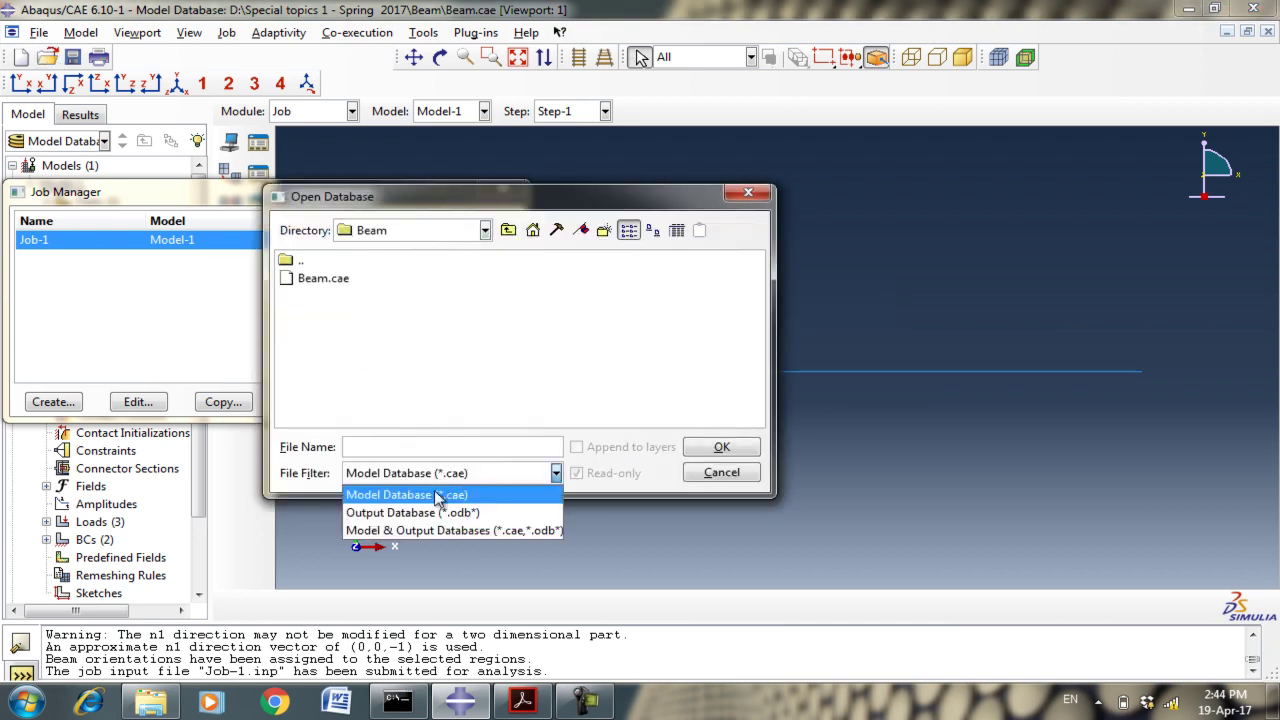
pyautogui.click(441, 515)
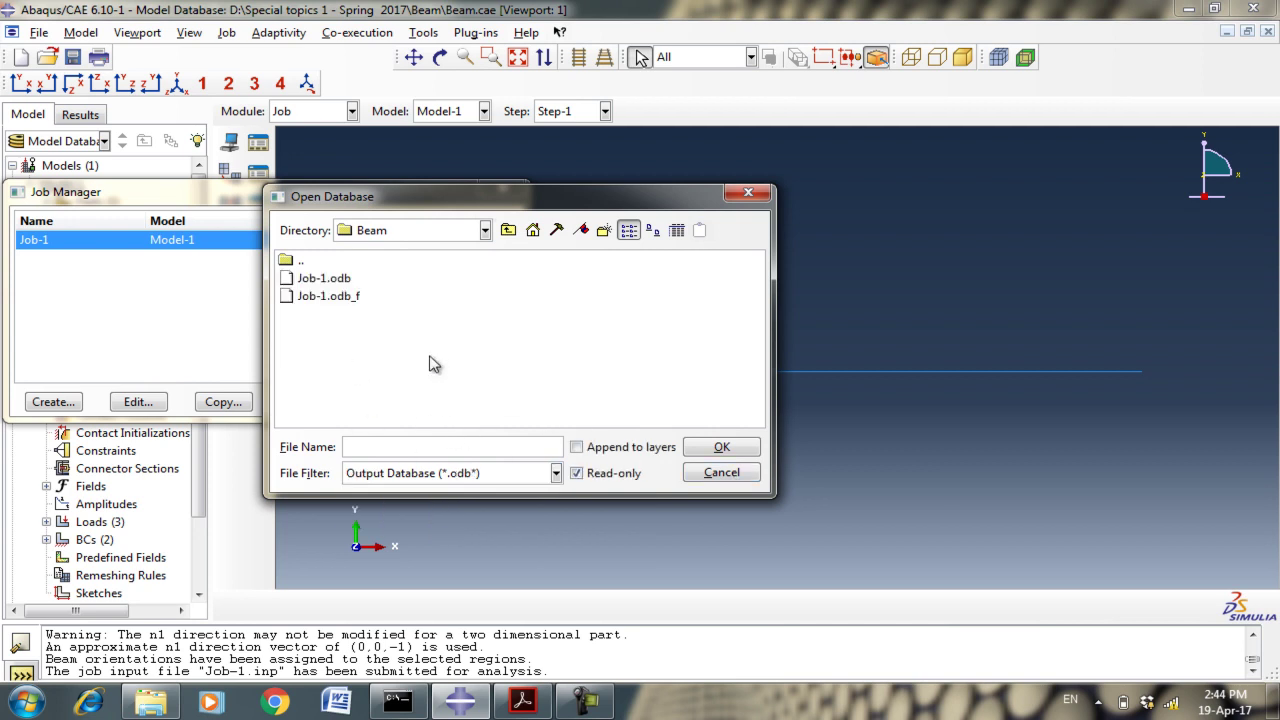
pyautogui.click(718, 474)
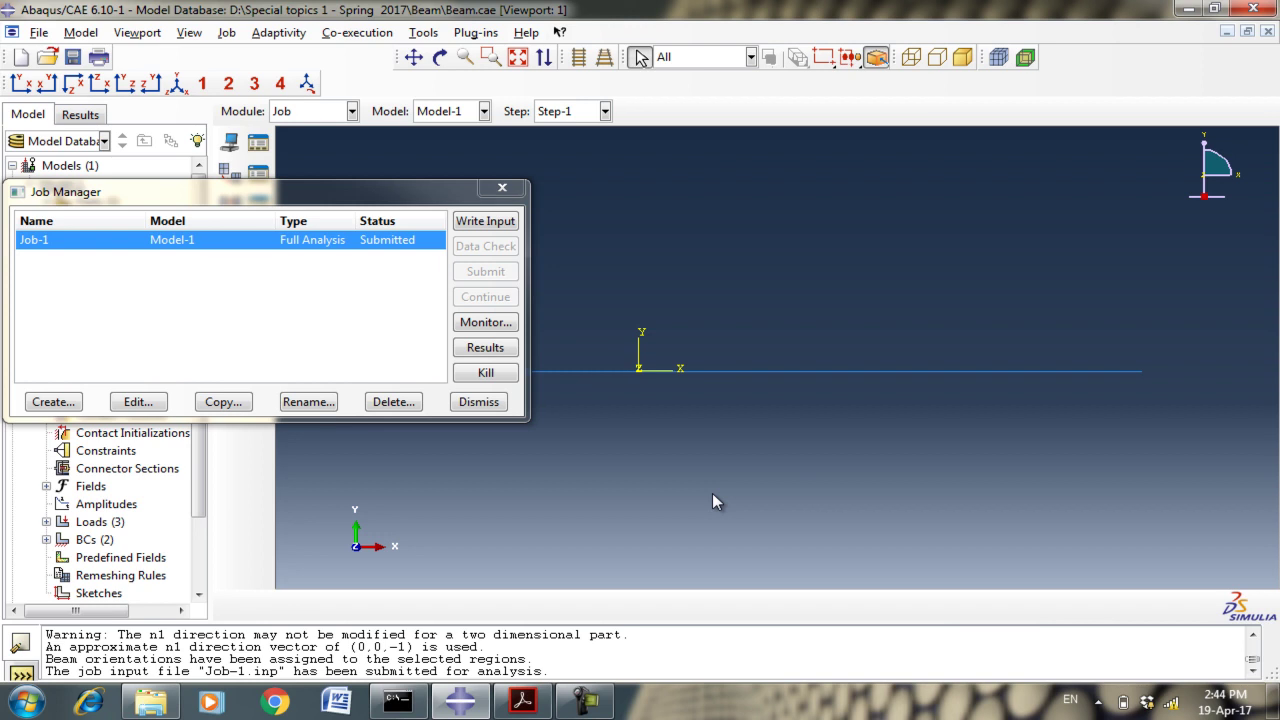
pyautogui.click(495, 348)
pyautogui.click(631, 386)
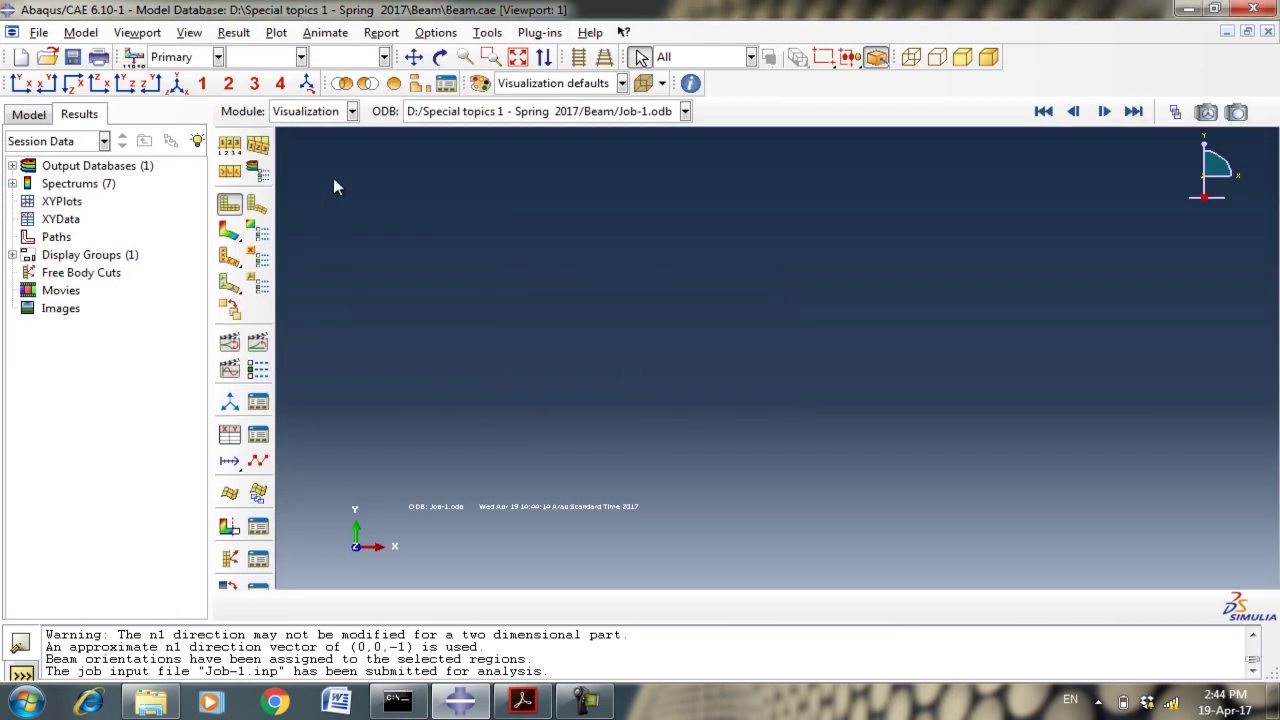
# Switch to the Load module and review the boundary conditions defined in Step-1.
pyautogui.click(322, 112)
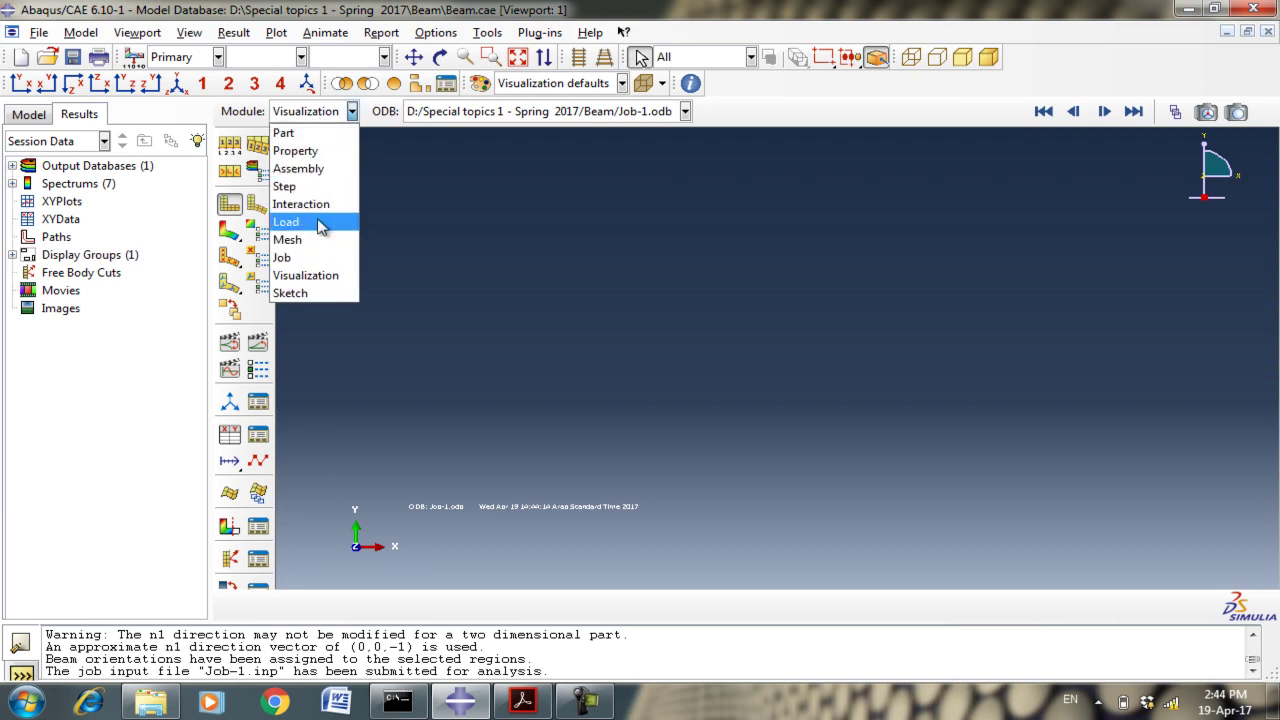
pyautogui.click(312, 218)
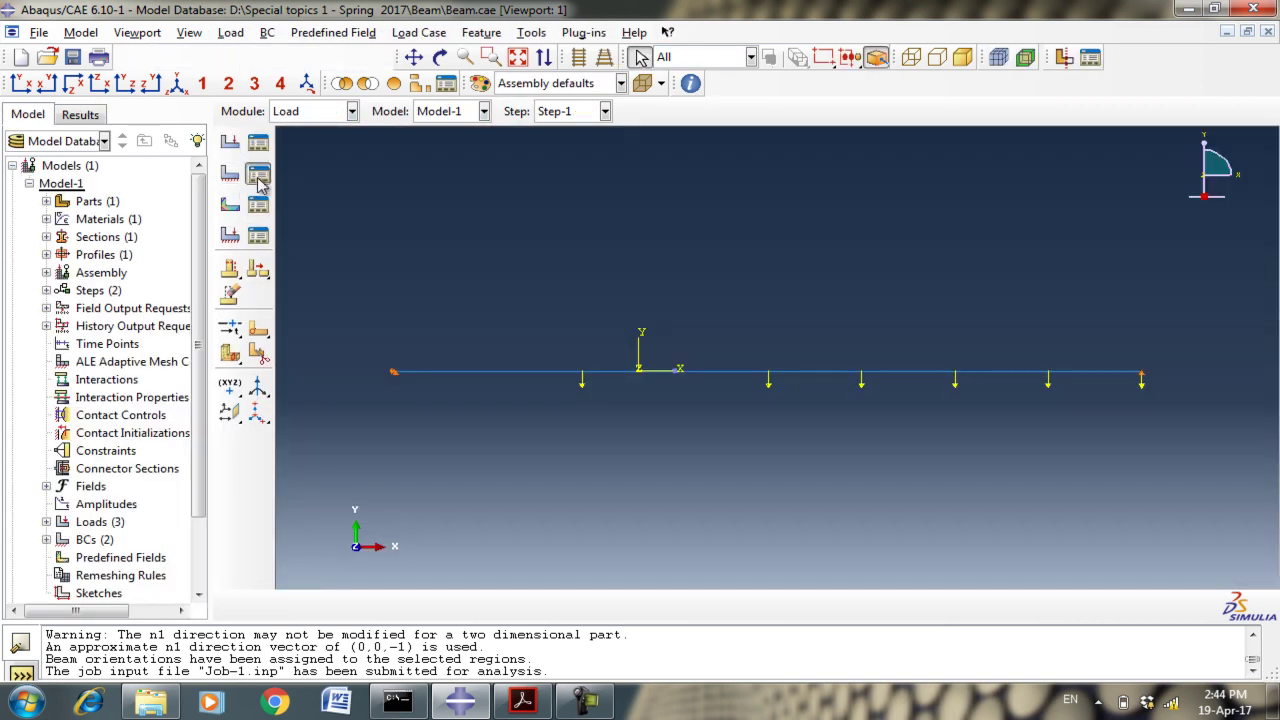
pyautogui.click(258, 174)
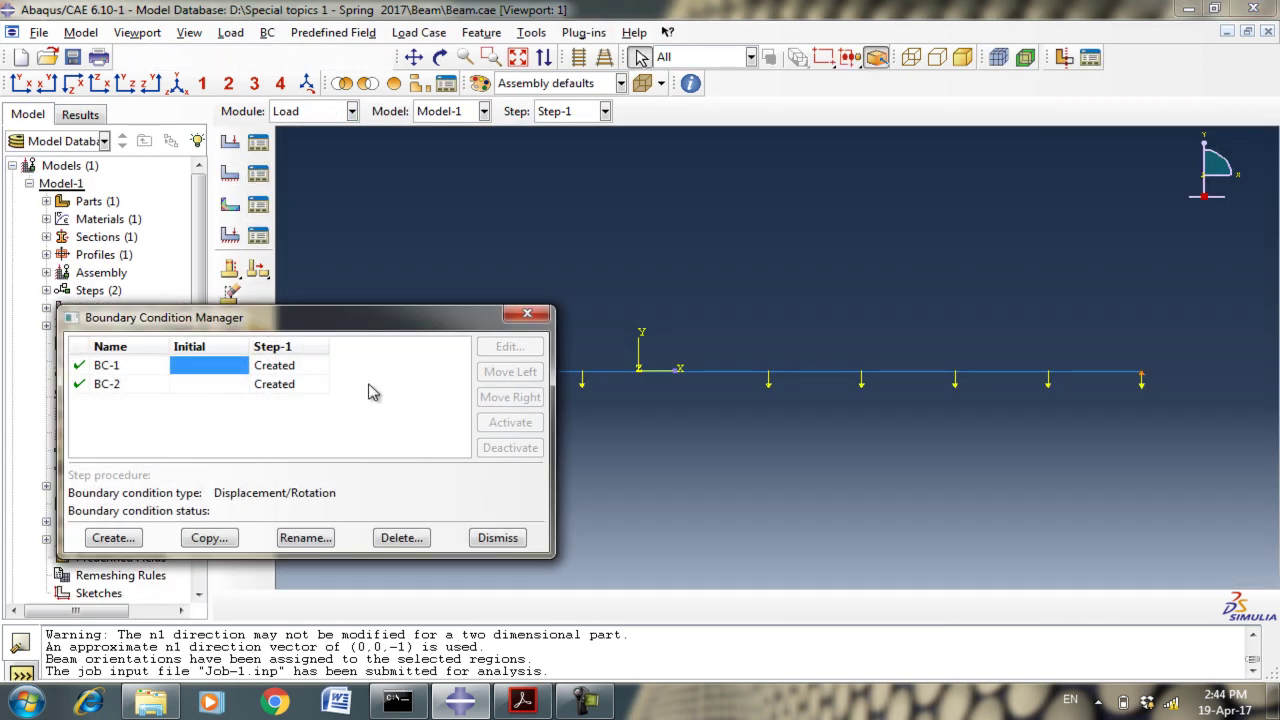
pyautogui.click(476, 532)
# Review the definitions of moment Load-3, concentrated force Load-2 and line load Load-1 without changing them.
pyautogui.click(258, 142)
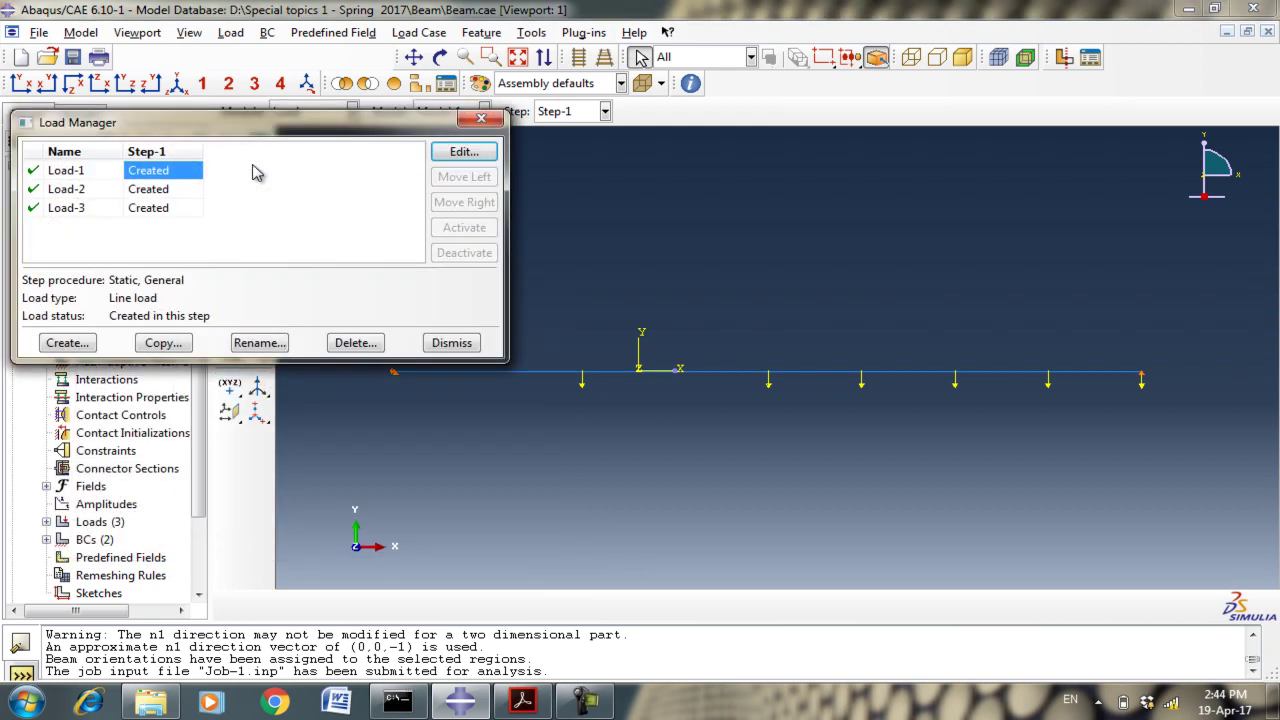
pyautogui.click(165, 208)
pyautogui.click(463, 151)
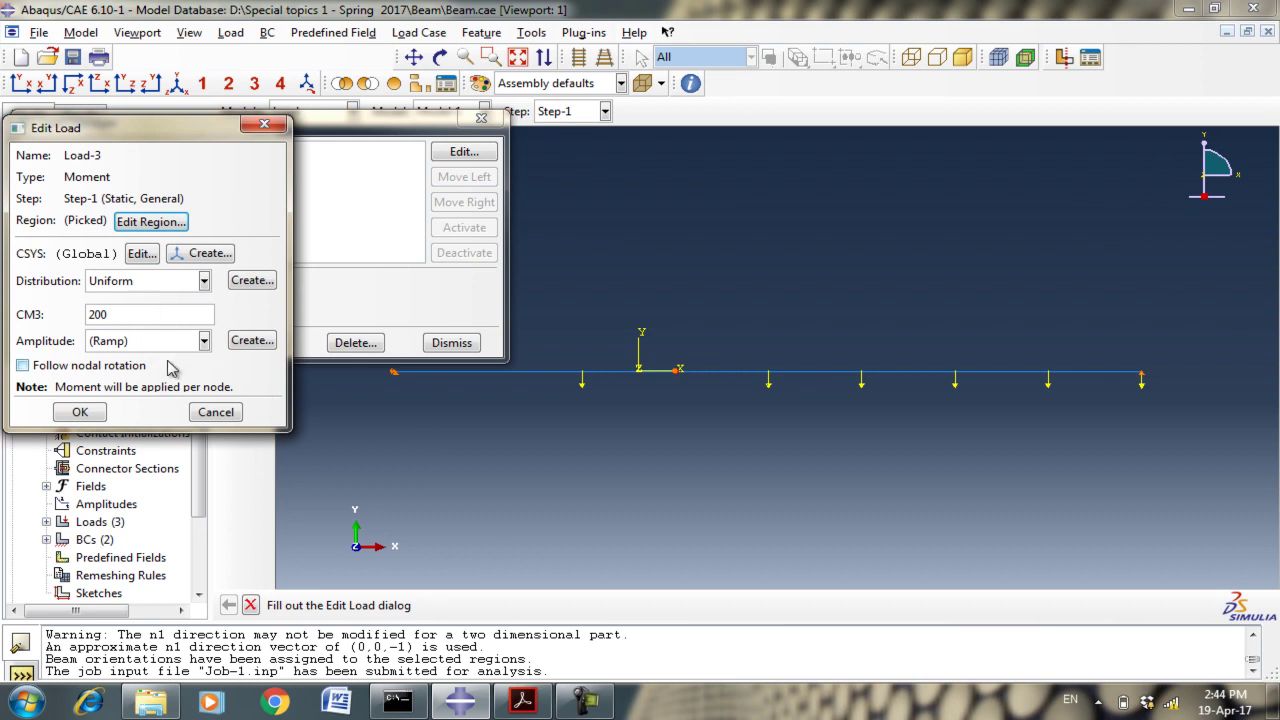
pyautogui.click(216, 414)
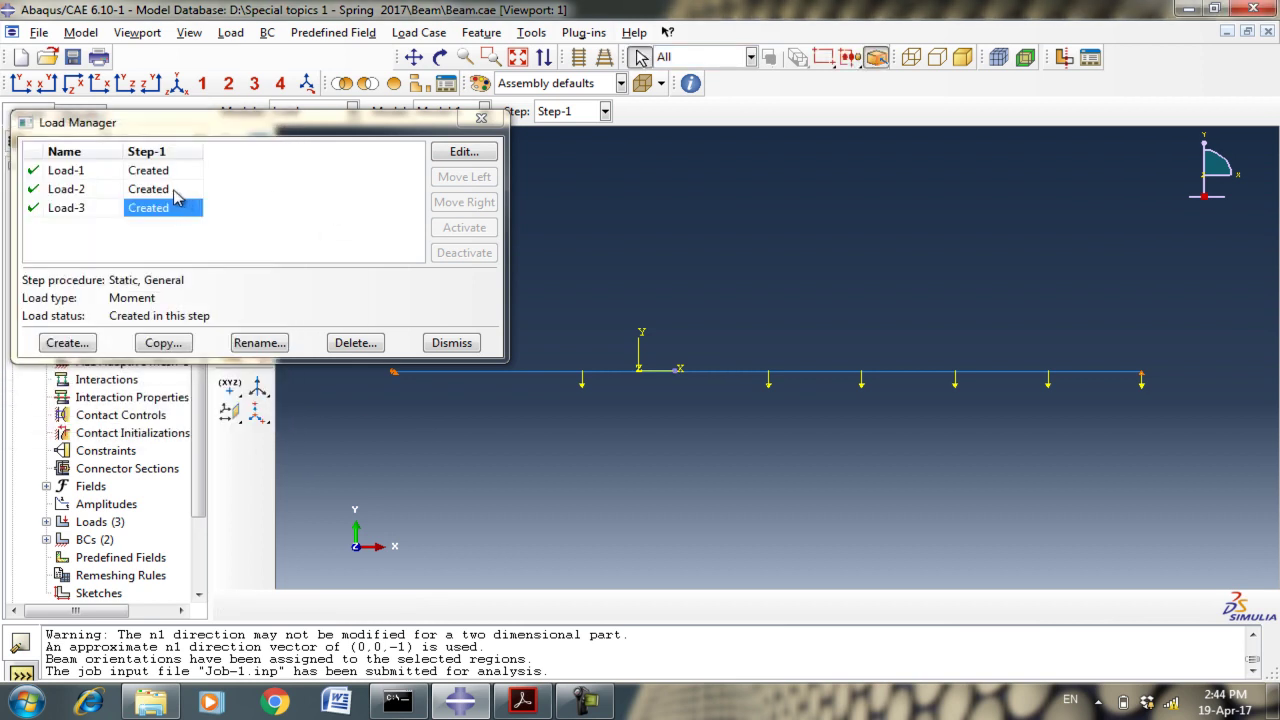
pyautogui.click(170, 190)
pyautogui.click(459, 156)
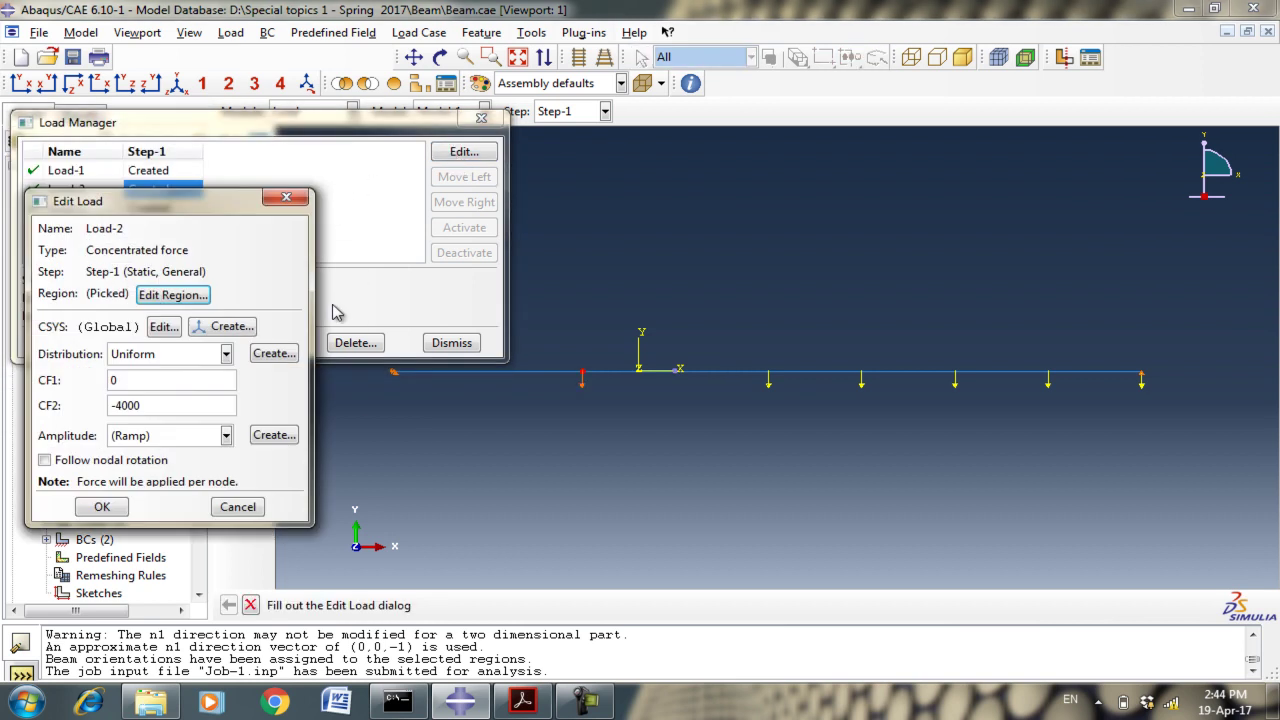
pyautogui.click(251, 507)
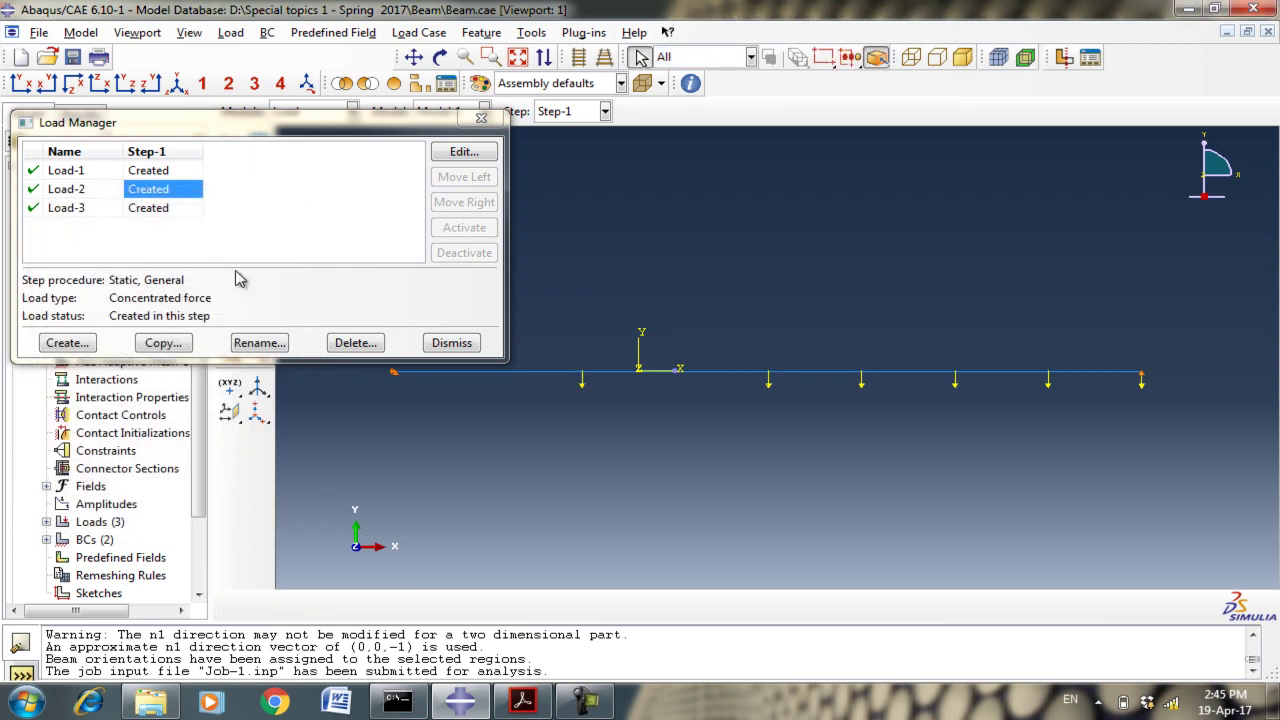
pyautogui.click(183, 177)
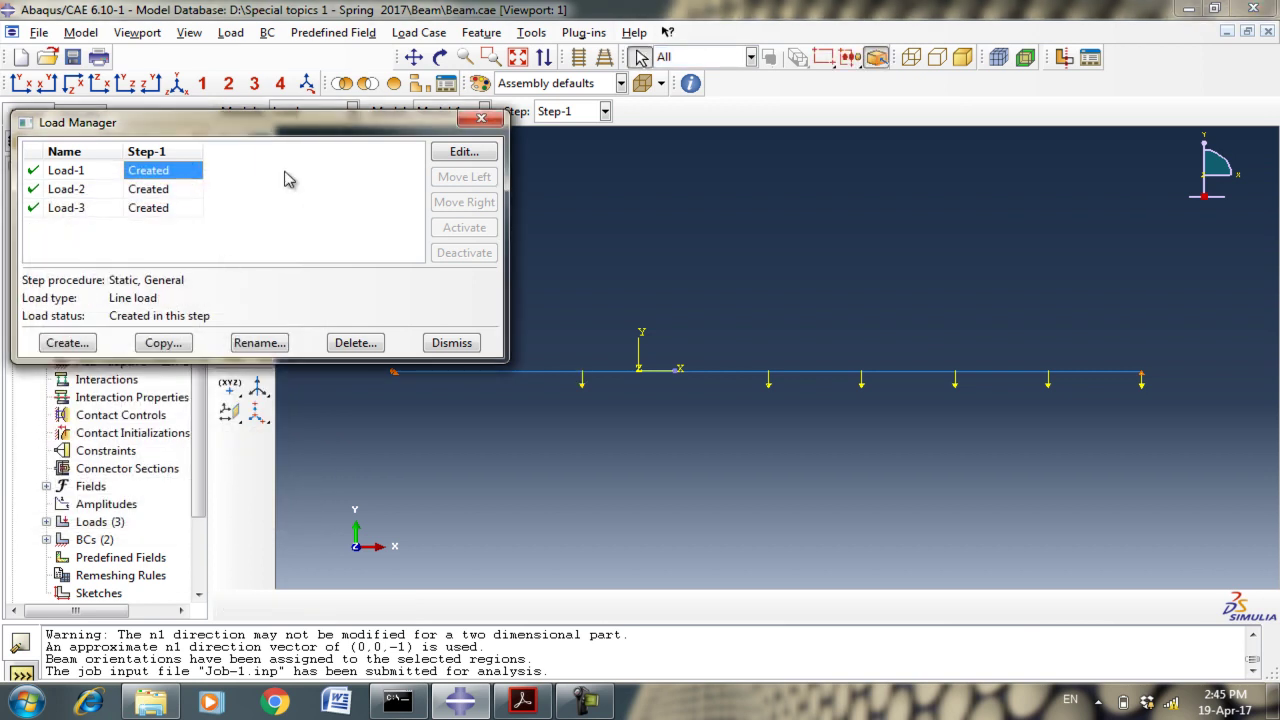
pyautogui.click(455, 155)
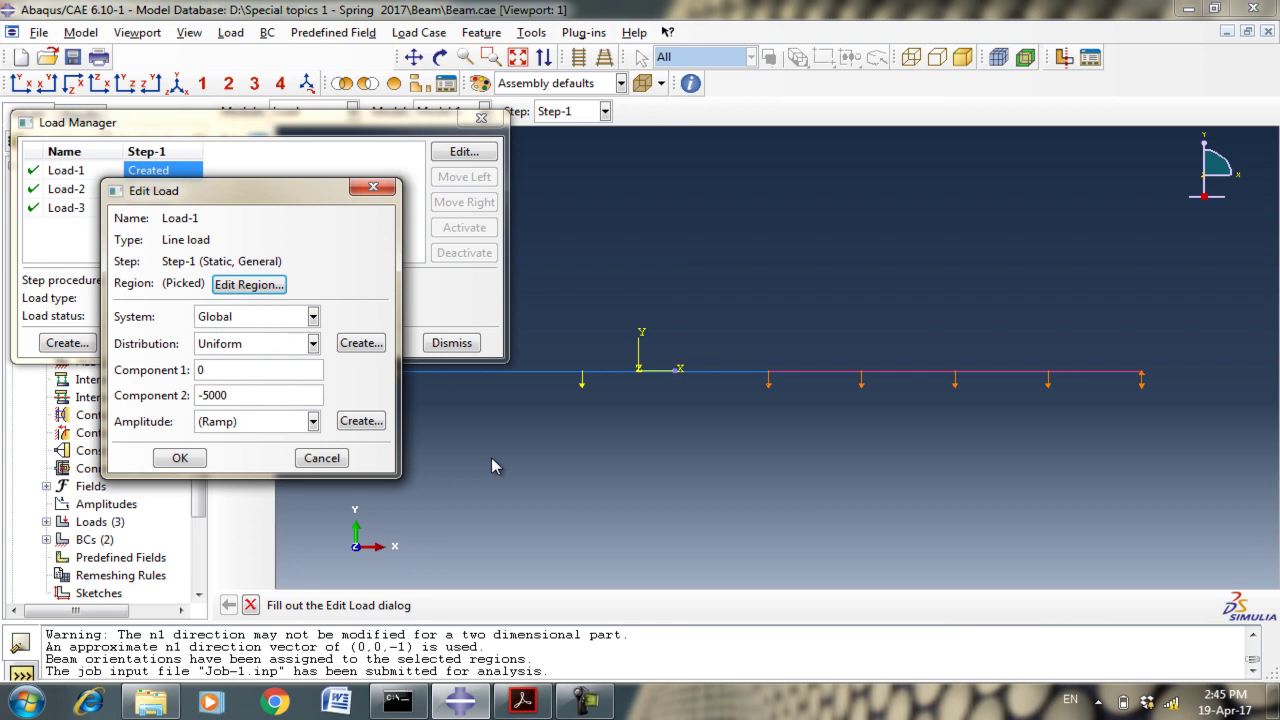
pyautogui.click(312, 459)
pyautogui.click(451, 343)
# Reopen Job-1's results through the Job module and try to plot contours on the deformed shape at the last frame.
pyautogui.click(307, 116)
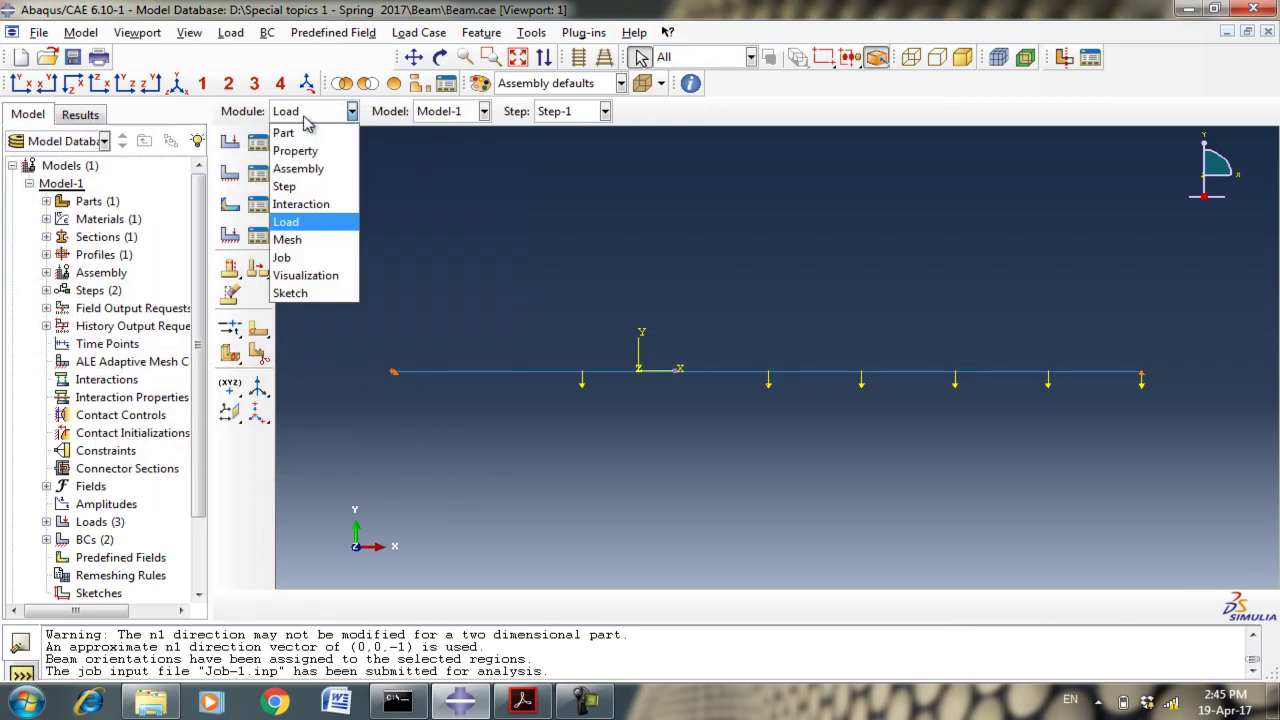
pyautogui.click(312, 257)
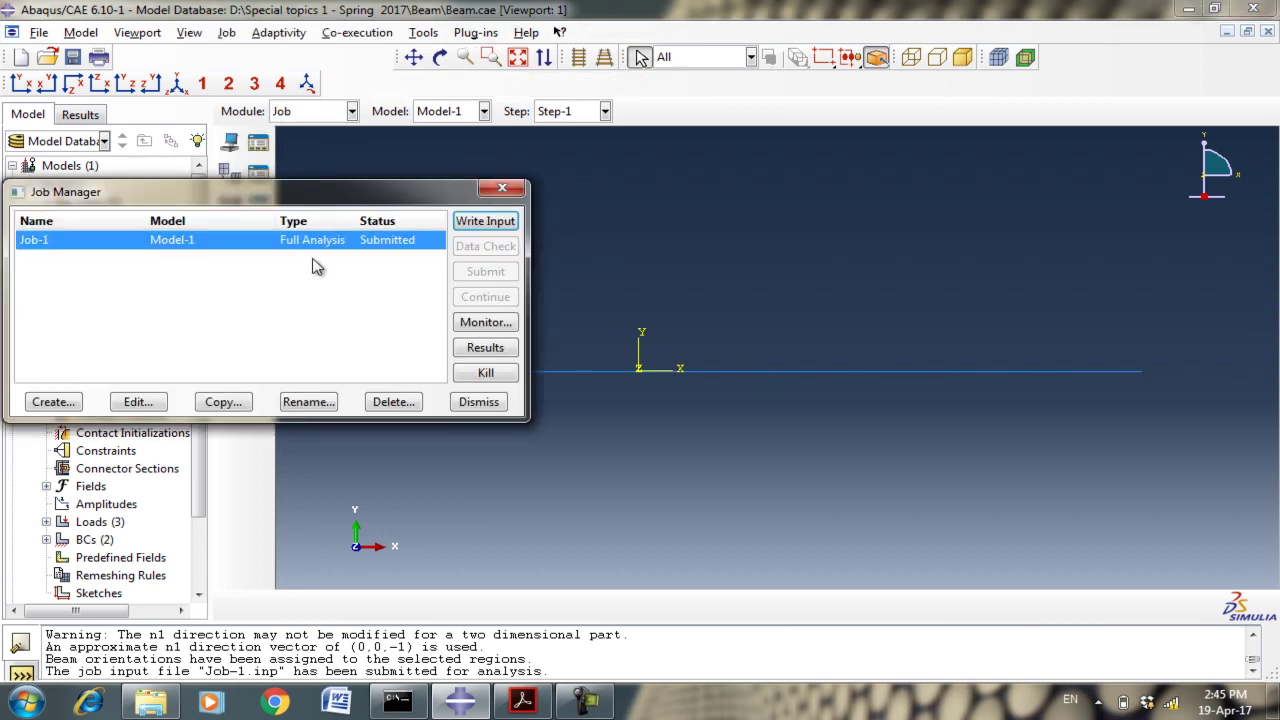
pyautogui.click(488, 352)
pyautogui.click(230, 231)
pyautogui.click(1133, 111)
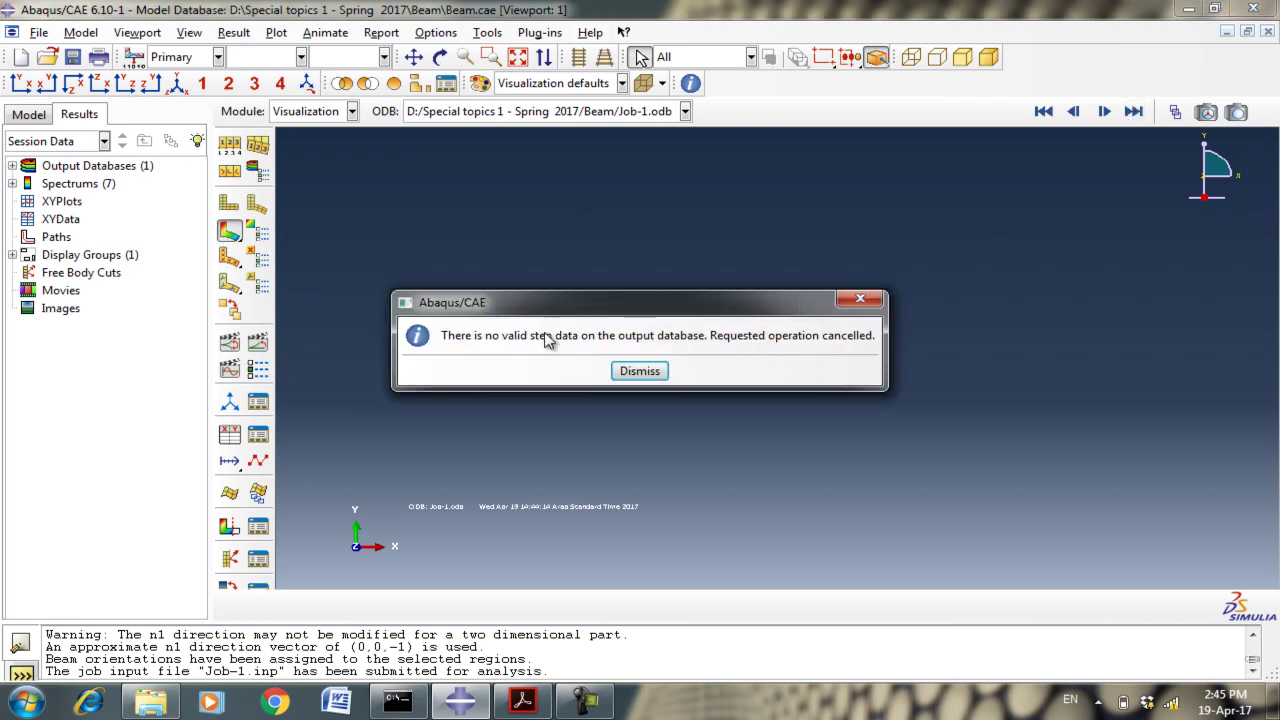
pyautogui.click(640, 371)
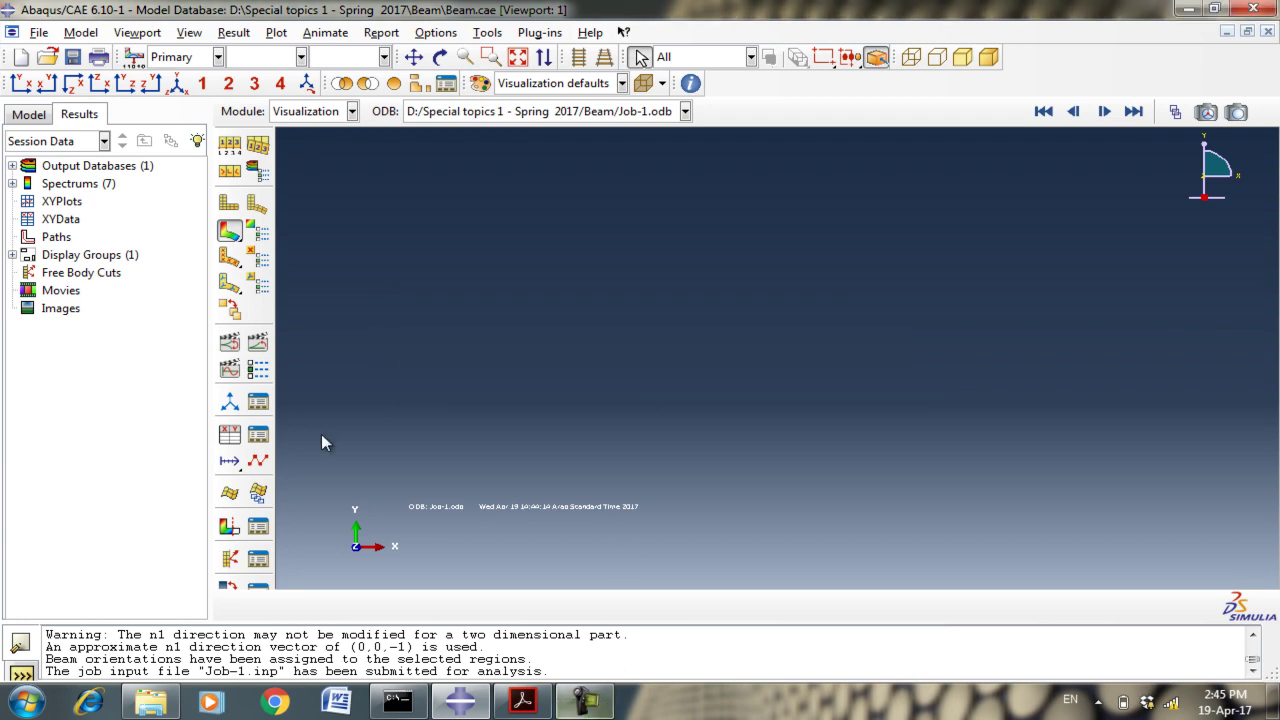
# Open the output database Job-1.odb from the Beam folder.
pyautogui.click(45, 60)
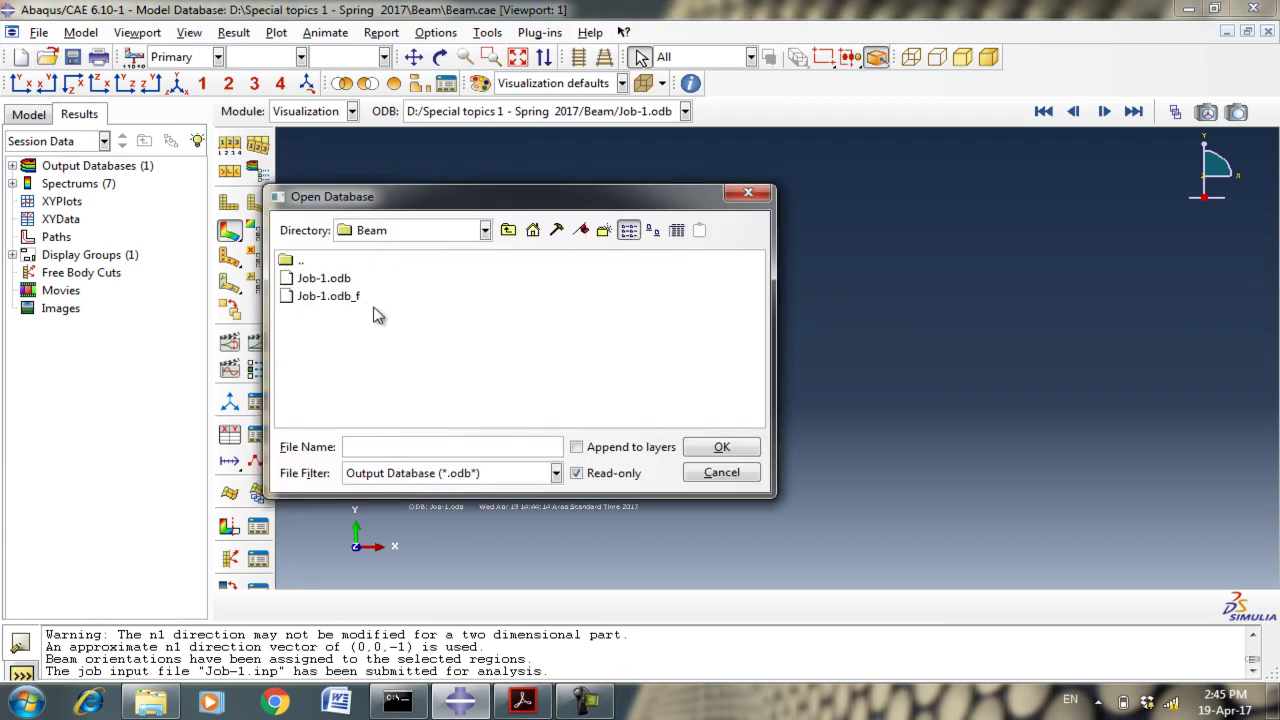
pyautogui.click(343, 283)
pyautogui.click(720, 448)
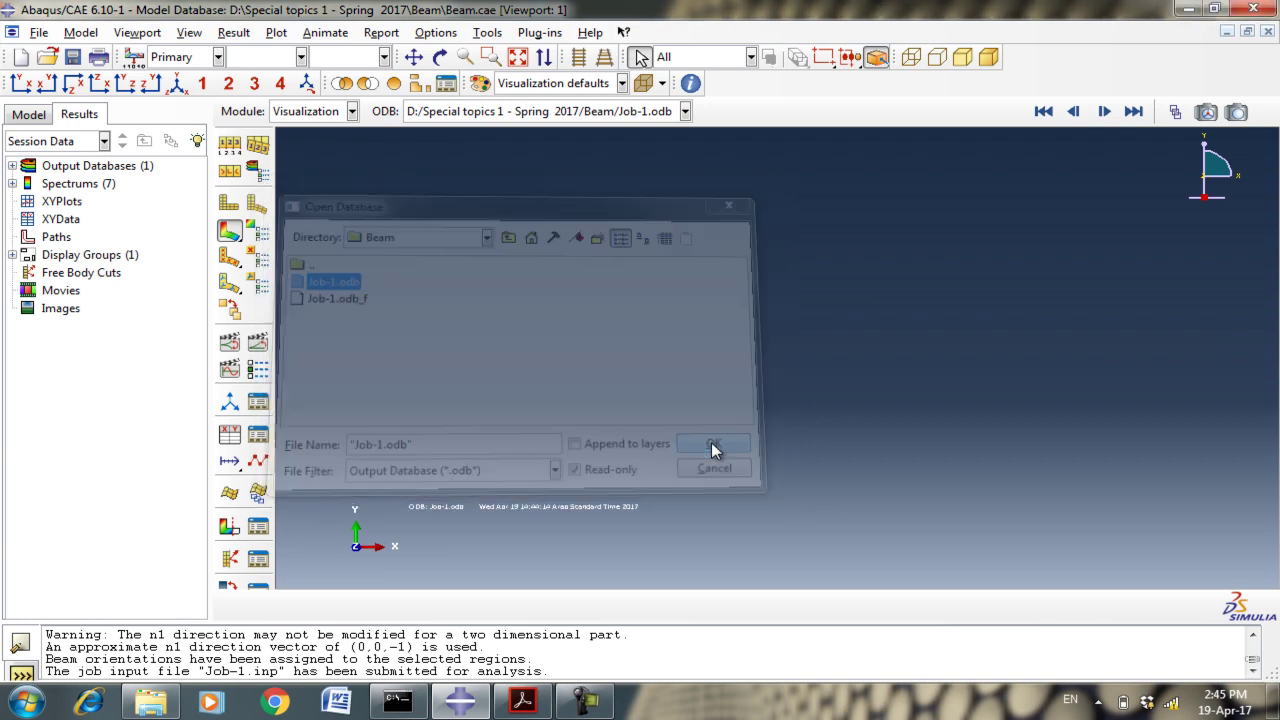
pyautogui.click(322, 111)
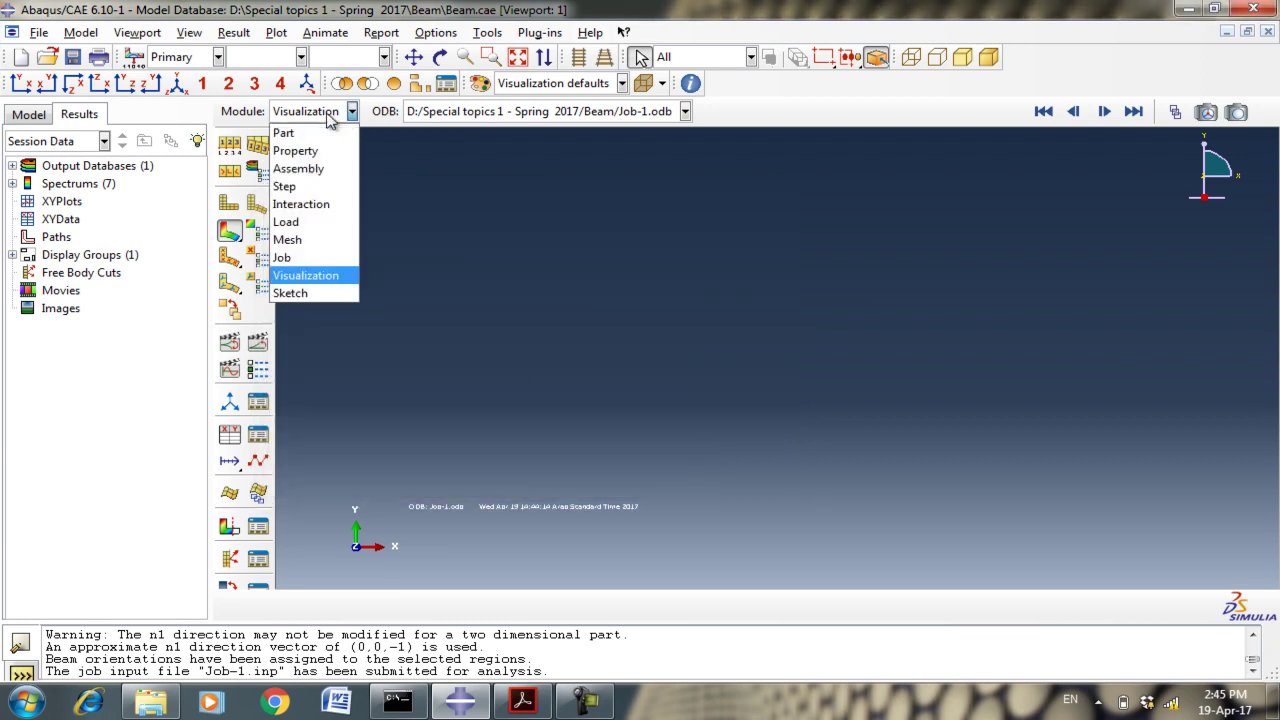
pyautogui.click(309, 143)
pyautogui.click(313, 112)
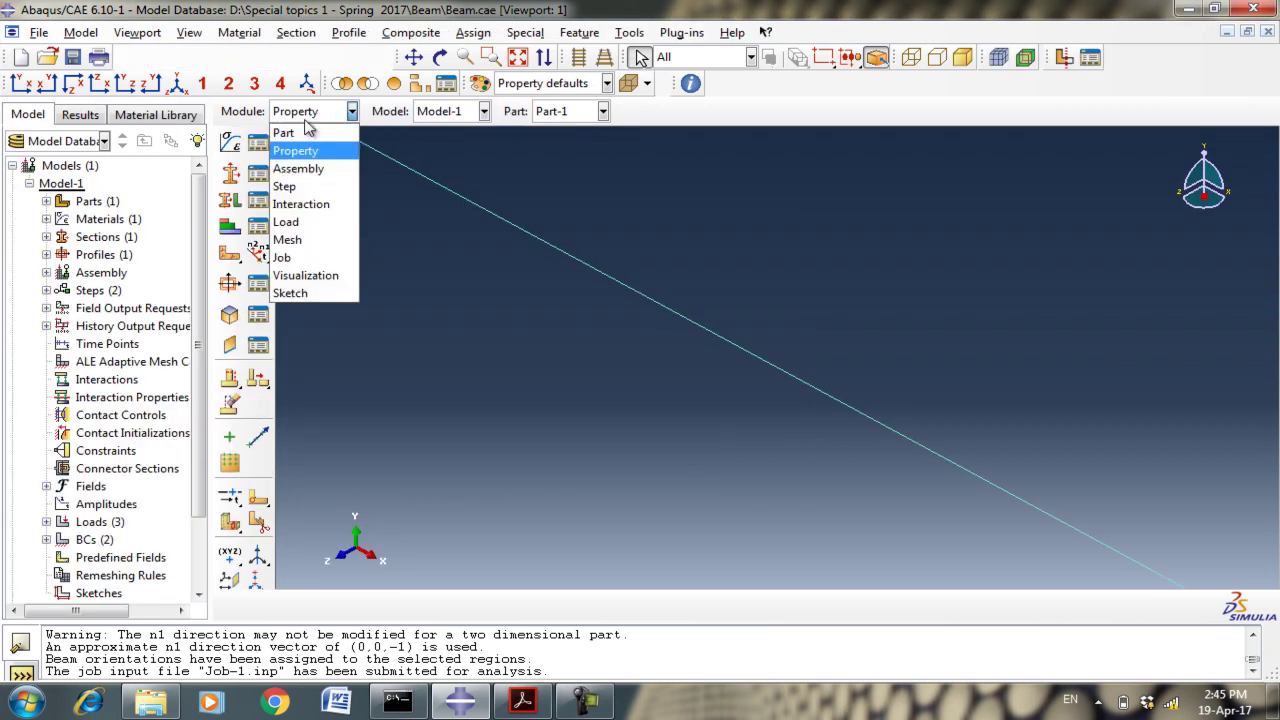
pyautogui.click(298, 240)
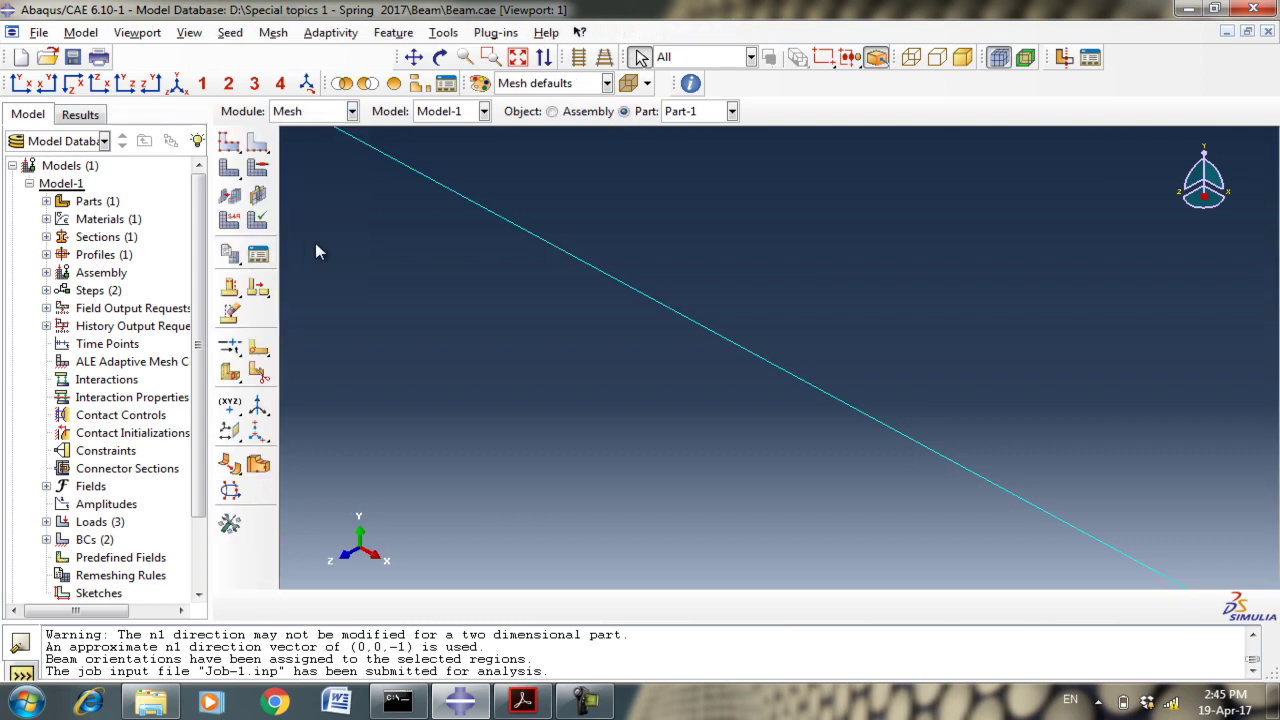
# Monitor Job-1 through the Job module and examine its errors, warnings, output and data file, without changing the job.
pyautogui.click(345, 111)
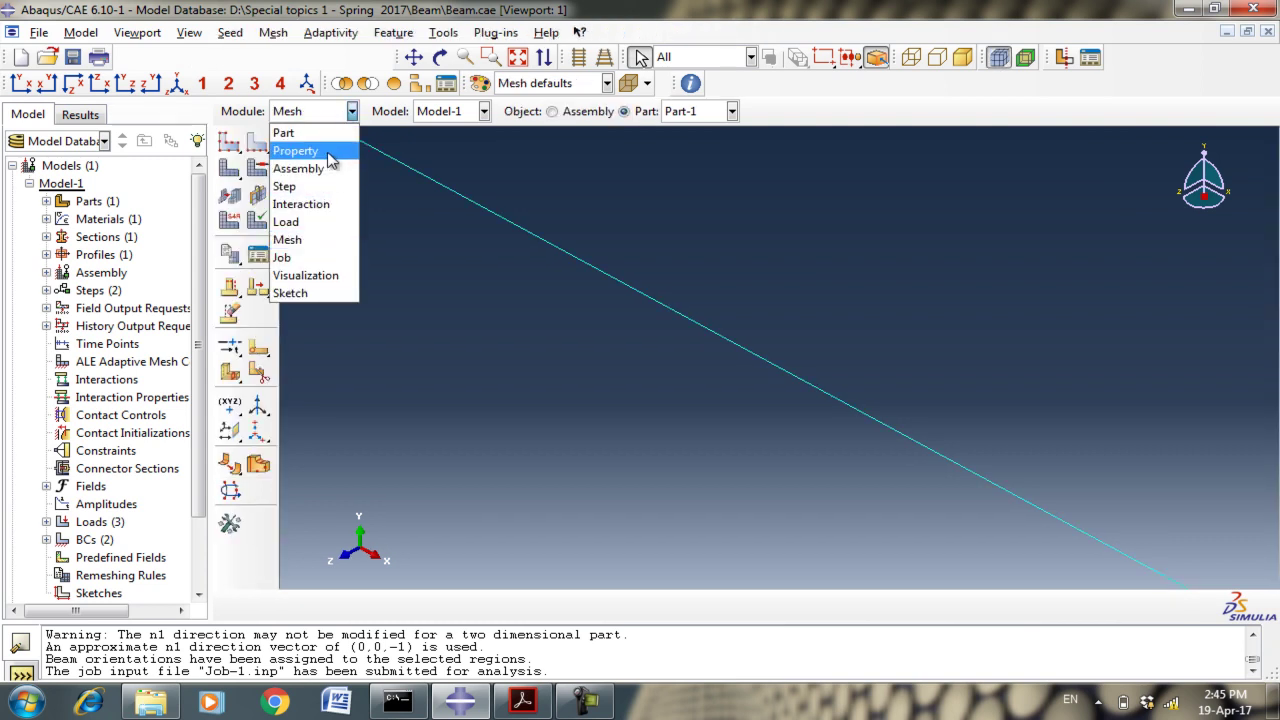
pyautogui.click(316, 257)
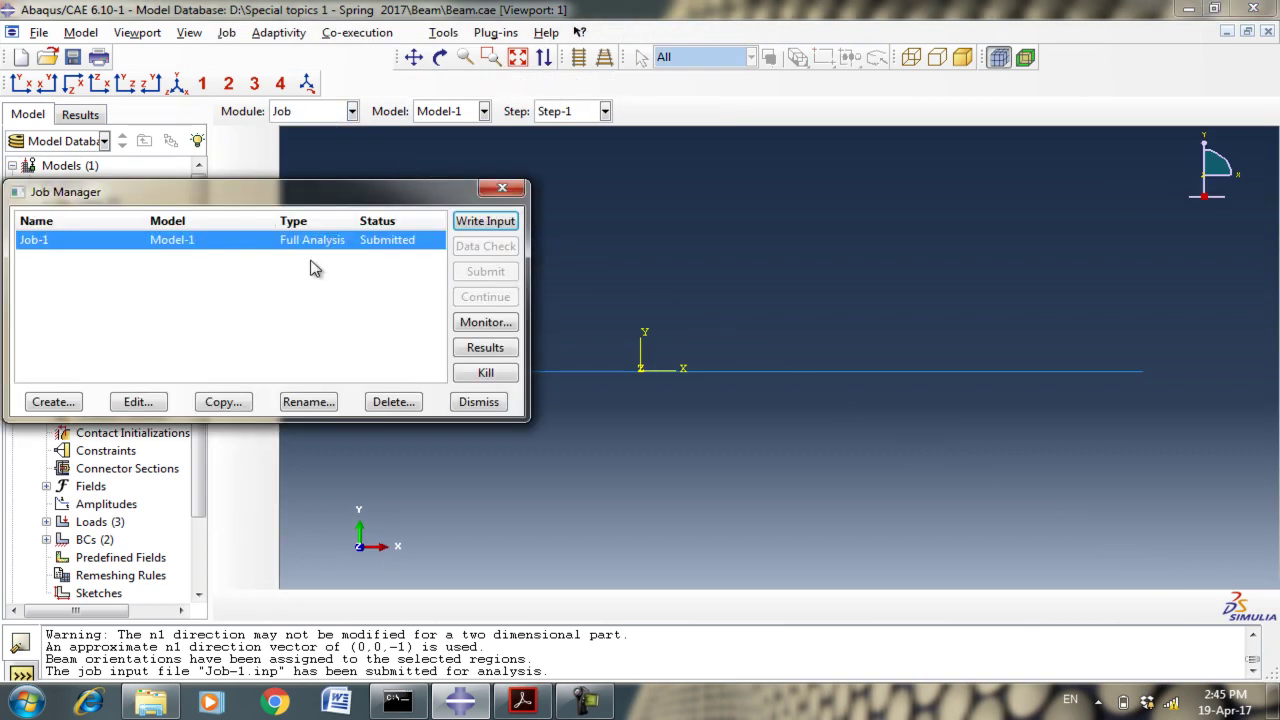
pyautogui.click(487, 323)
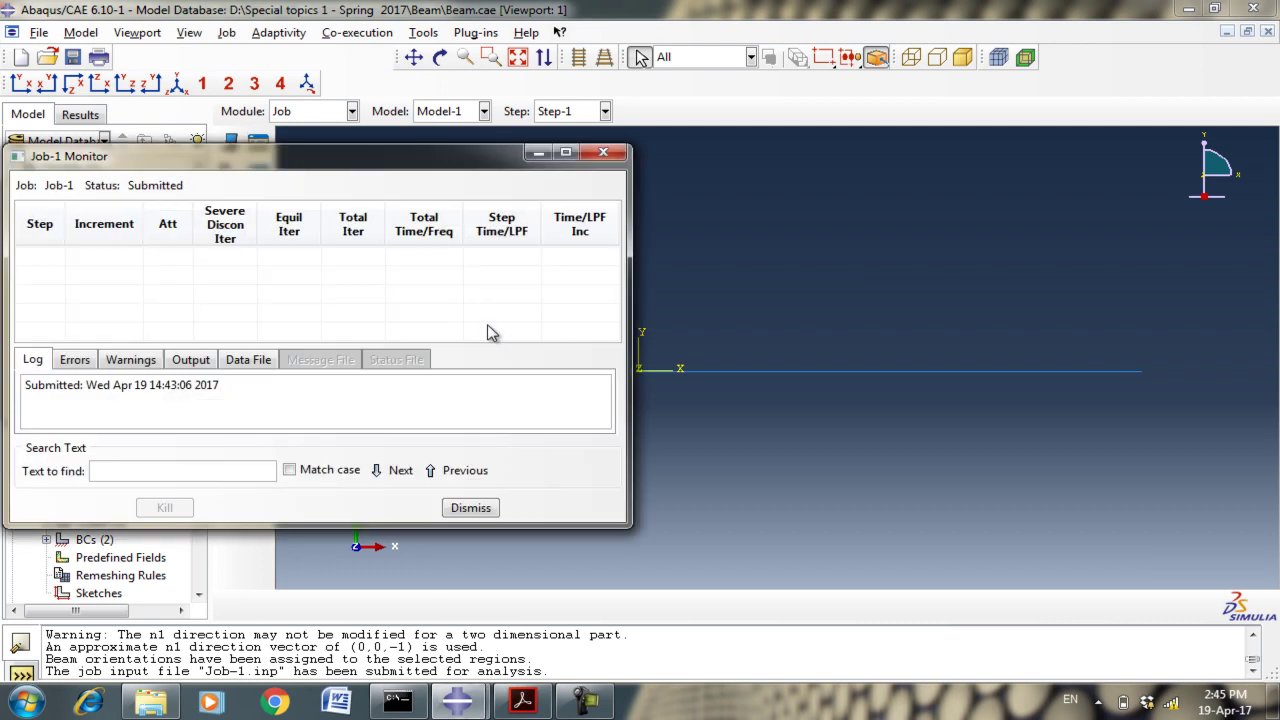
pyautogui.click(74, 361)
pyautogui.click(132, 362)
pyautogui.click(190, 362)
pyautogui.click(247, 361)
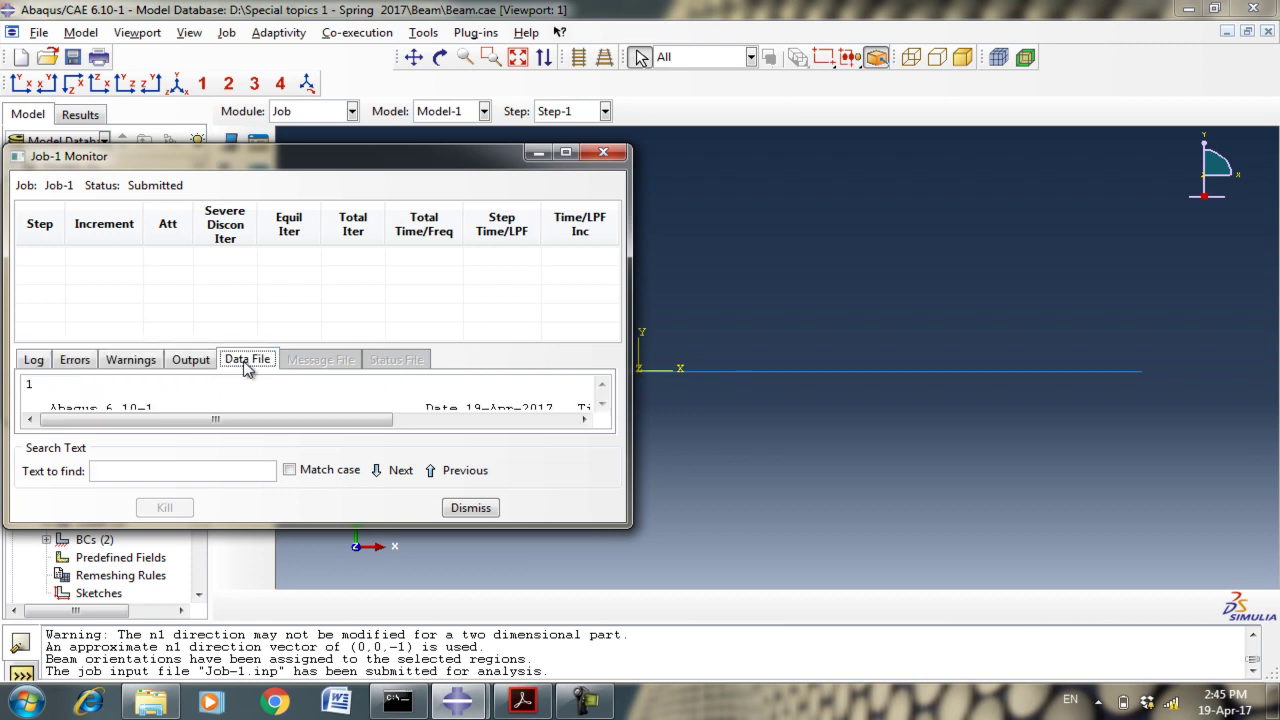
pyautogui.scroll(-6, 350, 398)
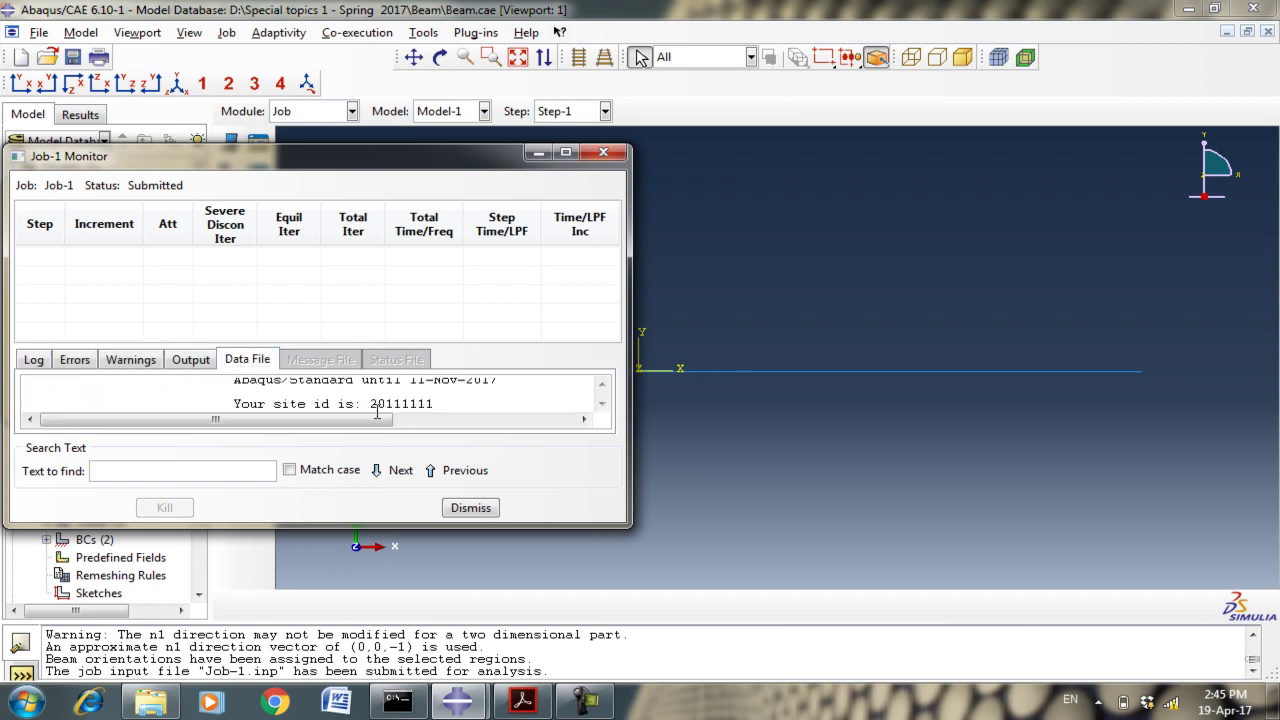
pyautogui.scroll(-3, 419, 402)
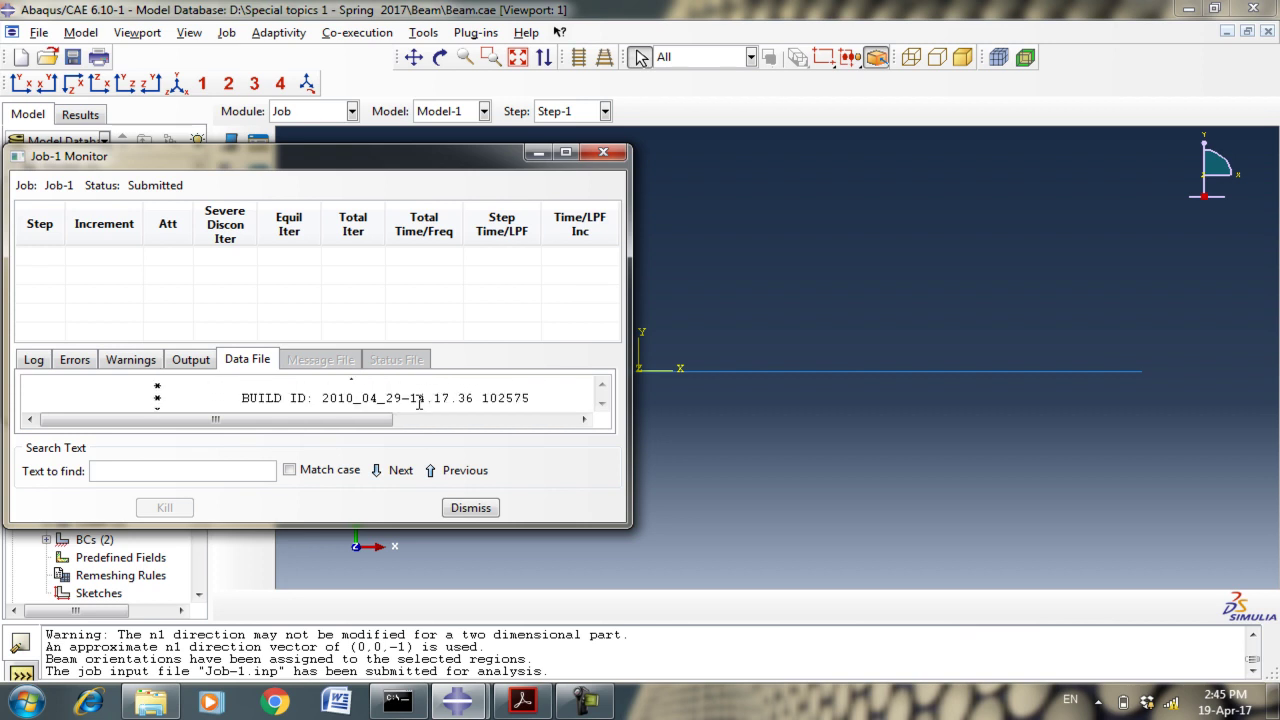
pyautogui.click(471, 508)
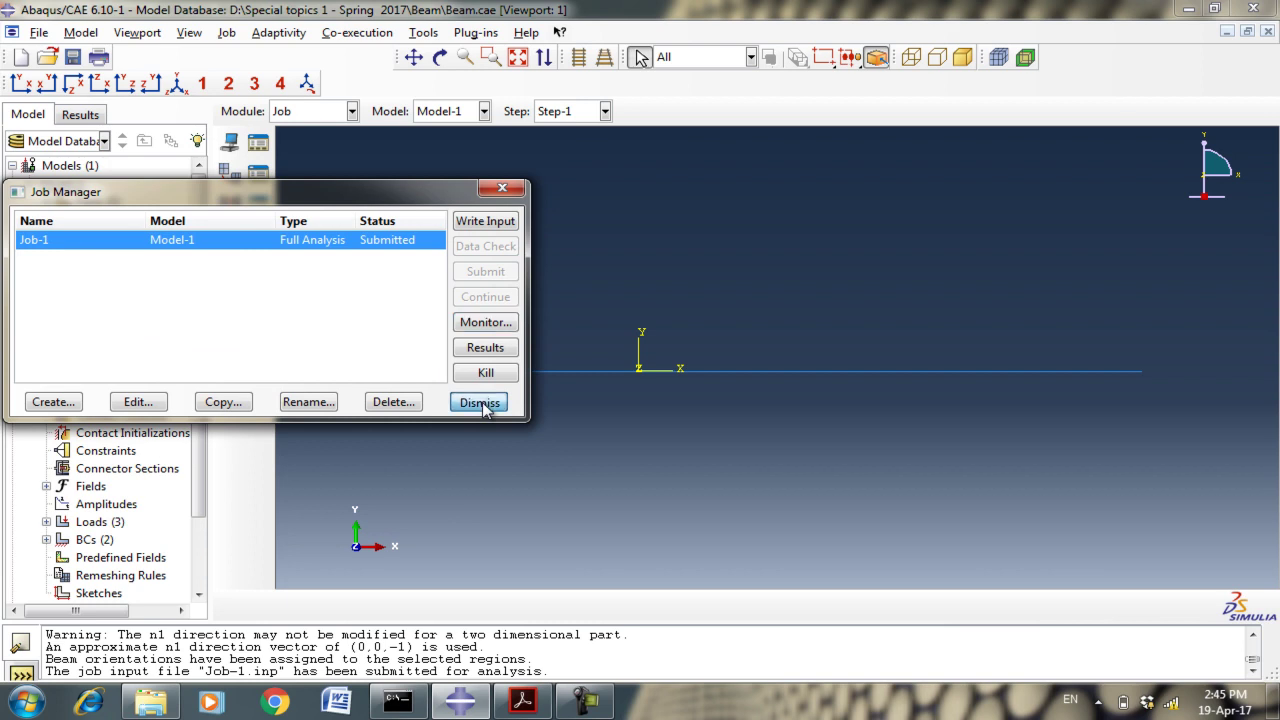
# Open Job-1's results from its job entry and try to plot the deformed shape.
pyautogui.click(486, 350)
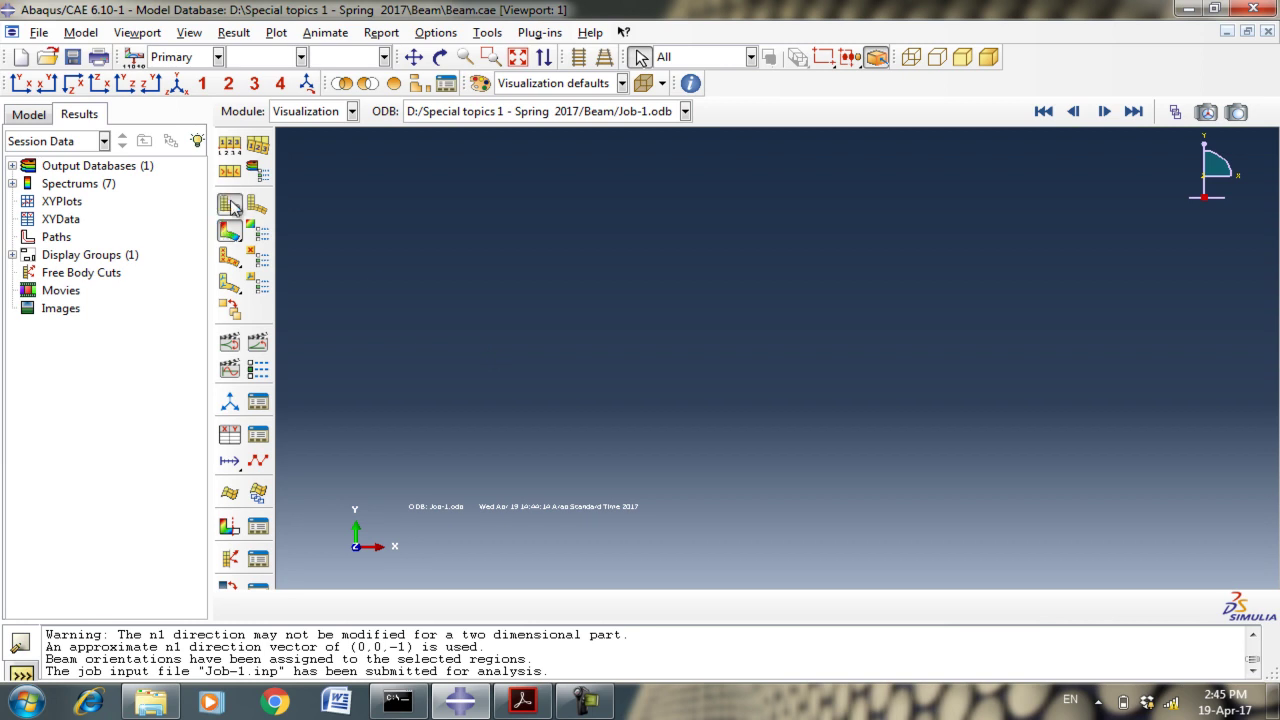
pyautogui.click(257, 204)
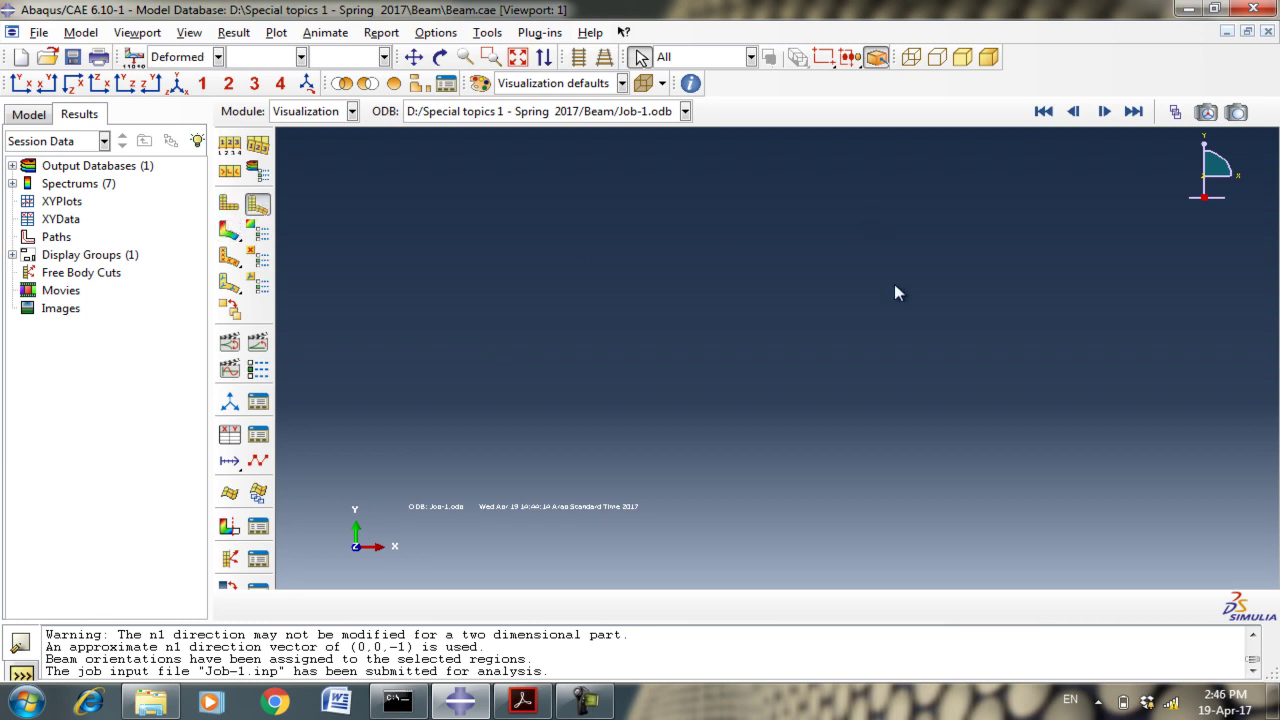
# Switch to the Part module and bring up the wire of Part-1.
pyautogui.click(318, 111)
pyautogui.click(310, 128)
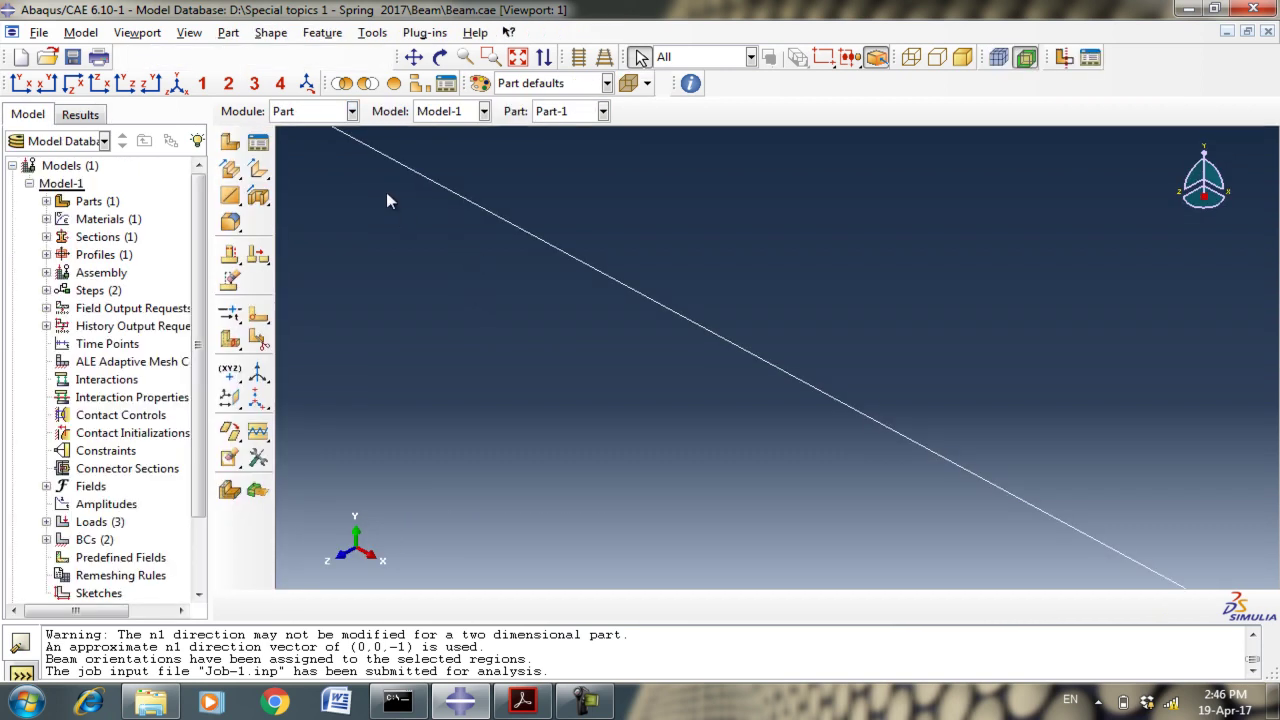
pyautogui.click(308, 112)
pyautogui.click(311, 151)
pyautogui.click(312, 111)
pyautogui.click(312, 134)
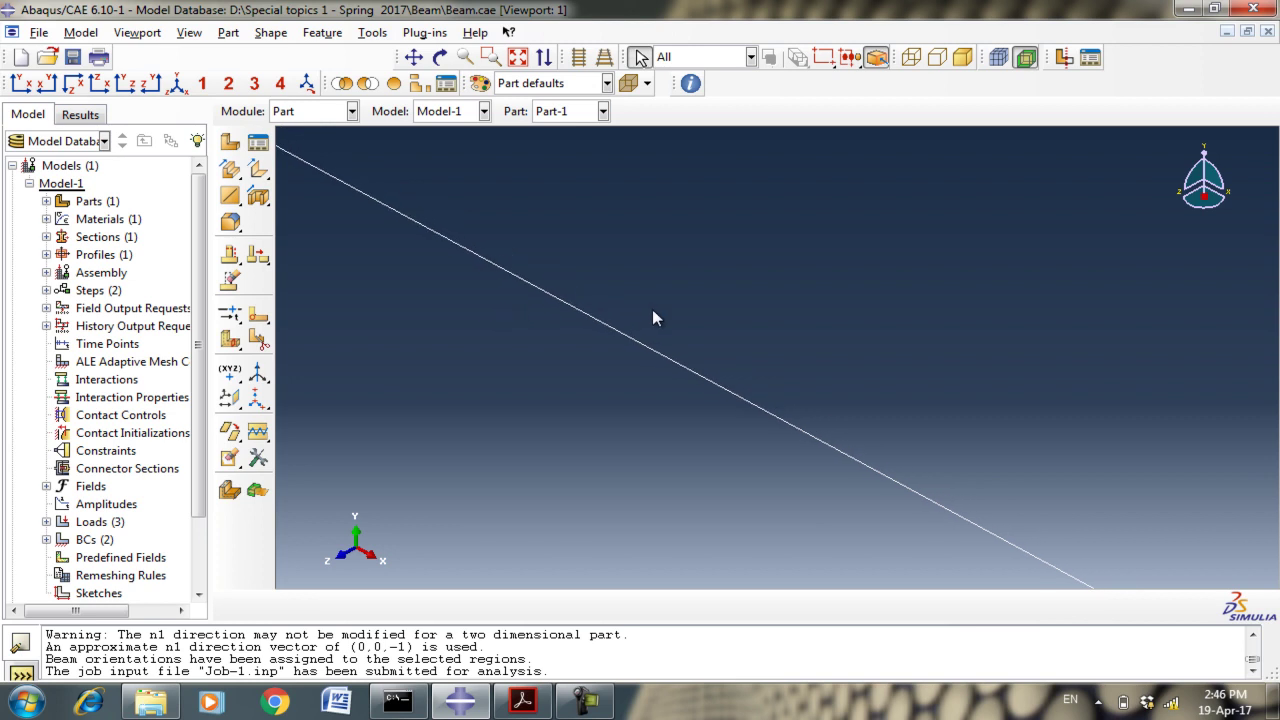
# Preview Part-1's beam profile rendering at a scale factor of 5 and turn the rendering off again.
pyautogui.click(190, 32)
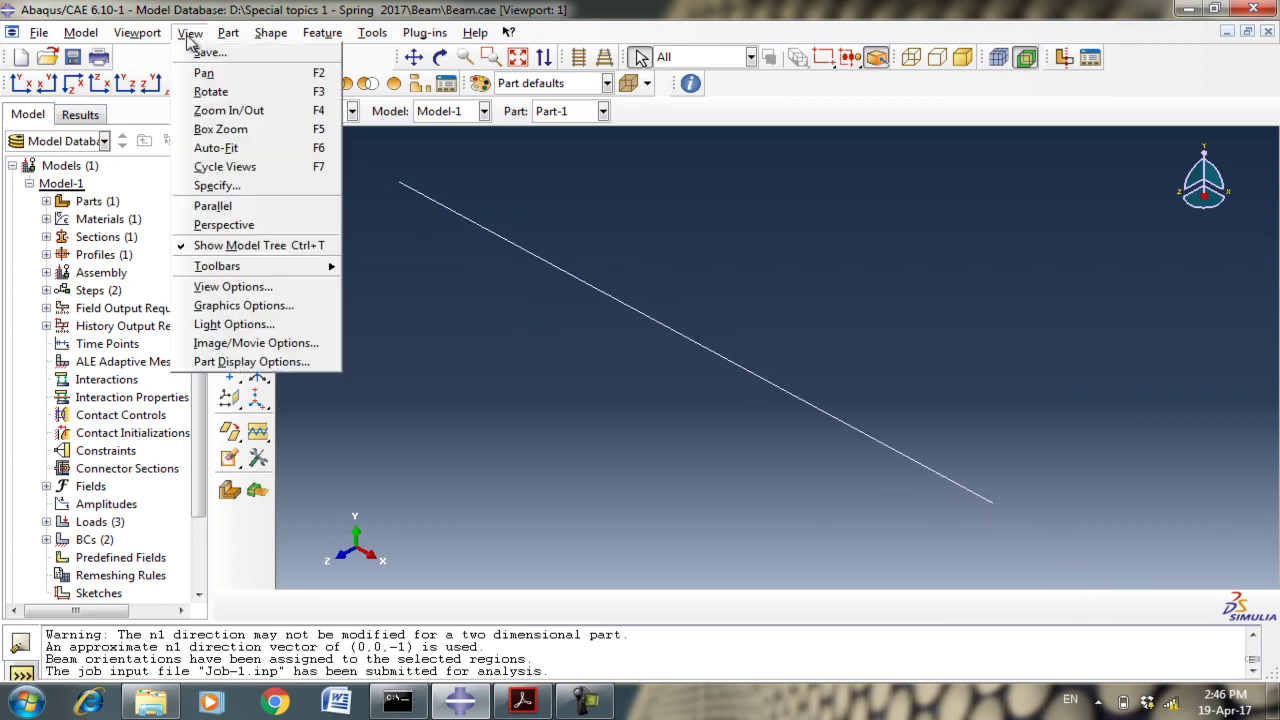
pyautogui.click(220, 362)
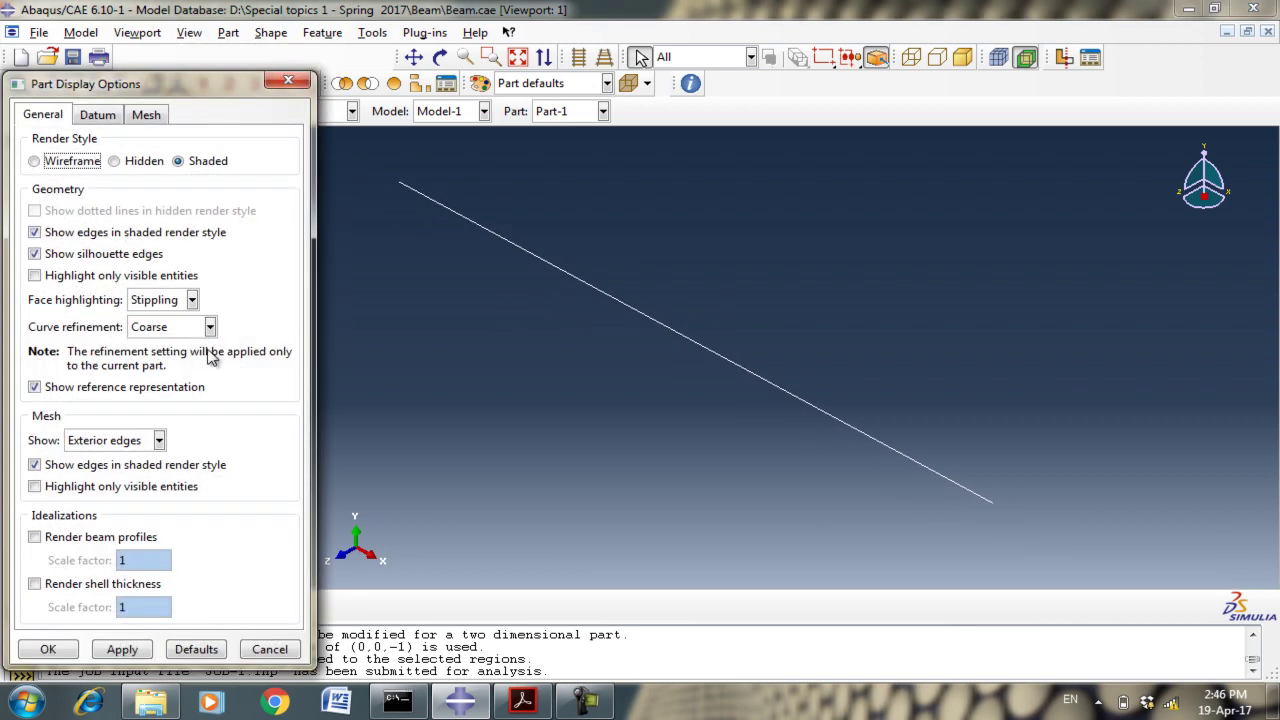
pyautogui.click(95, 541)
pyautogui.doubleClick(117, 562)
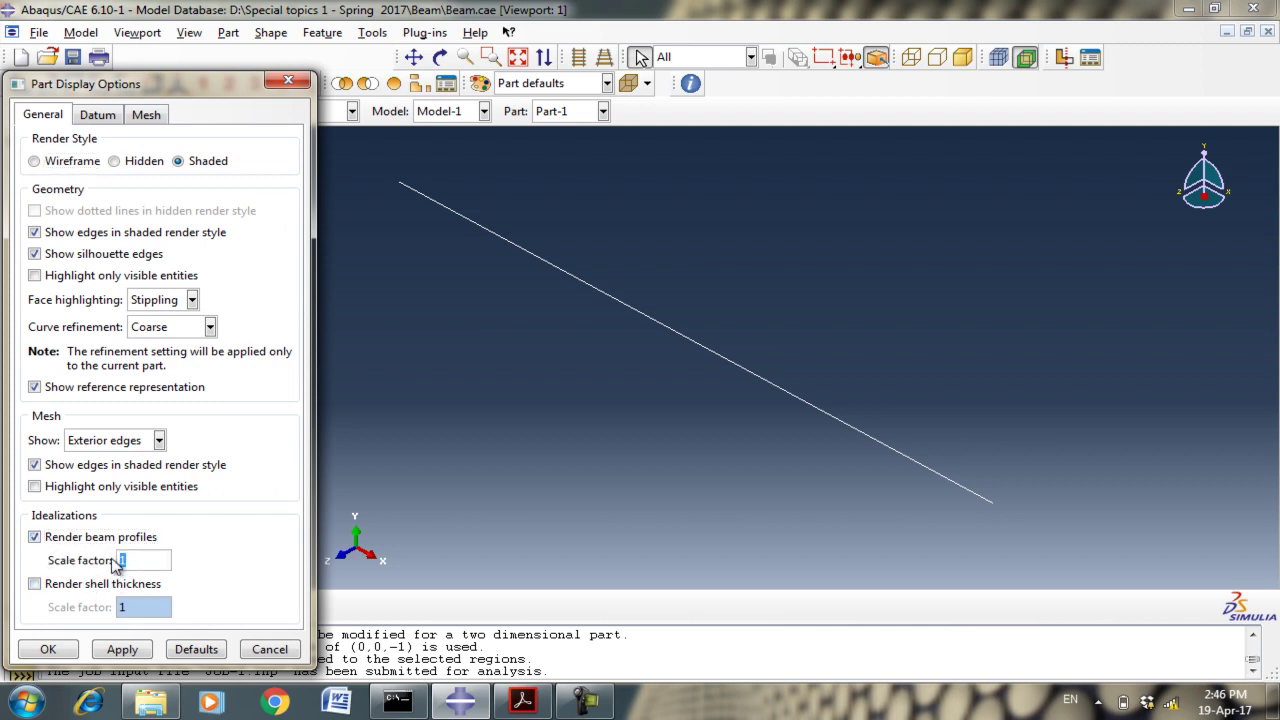
pyautogui.write('5')
pyautogui.click(122, 649)
pyautogui.scroll(-2, 820, 372)
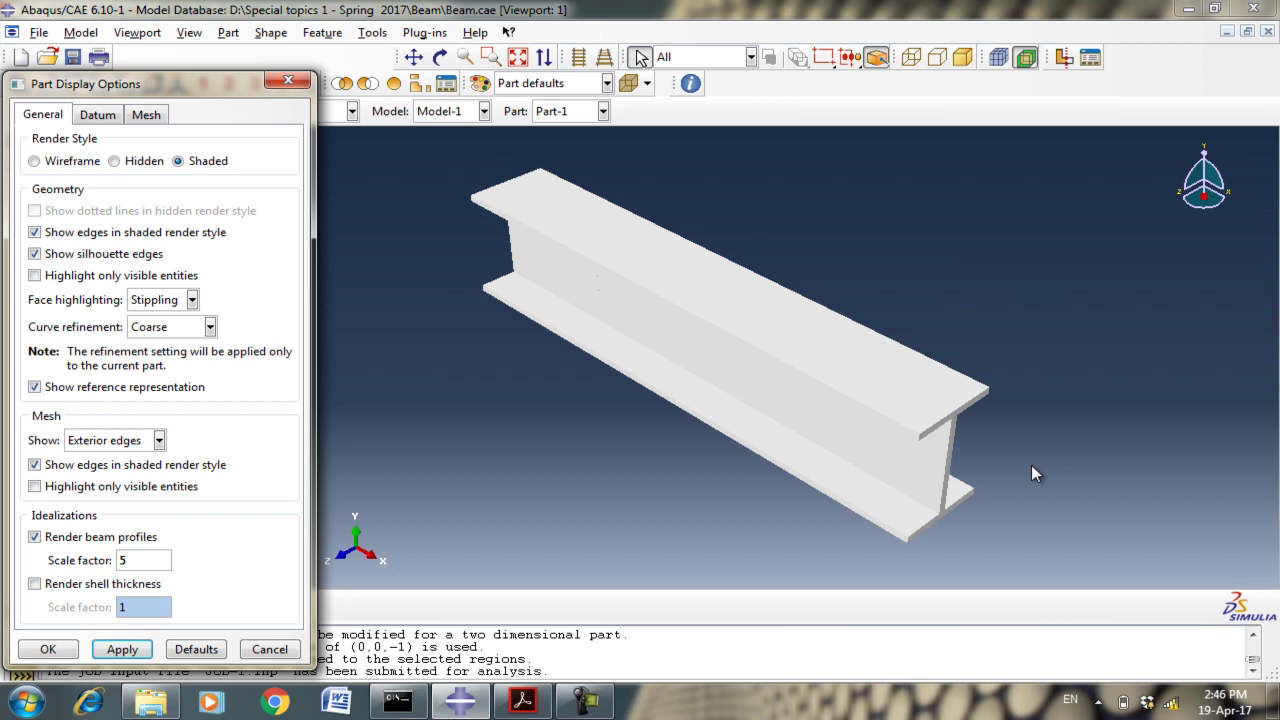
pyautogui.click(35, 537)
pyautogui.click(66, 650)
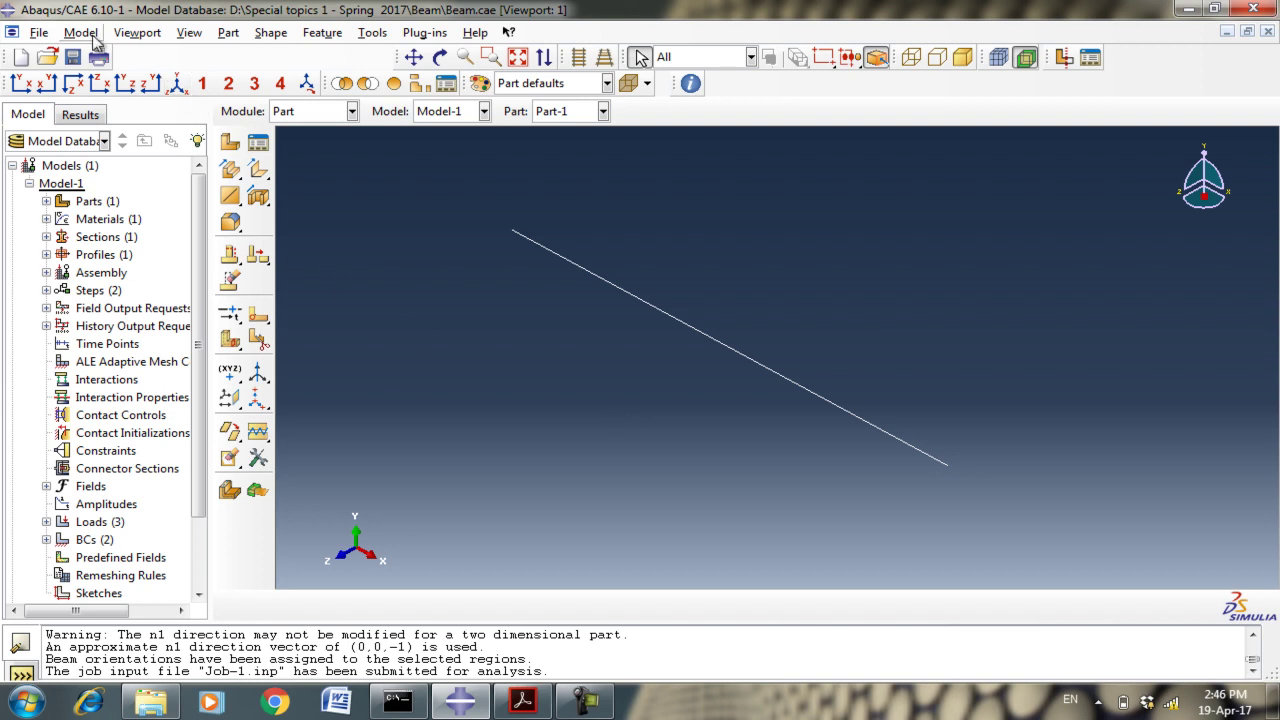
# Enable beam profile rendering in the part display options with a scale factor of 1 and inspect the beam's end.
pyautogui.click(193, 35)
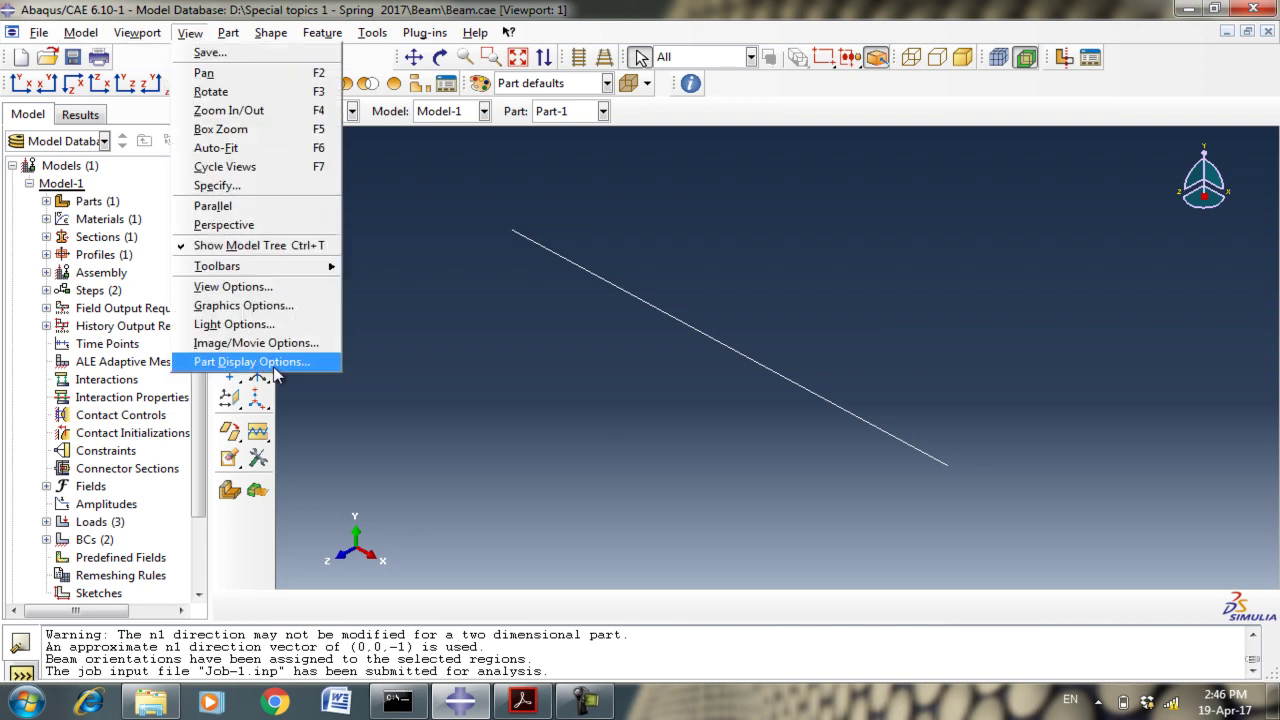
pyautogui.click(252, 362)
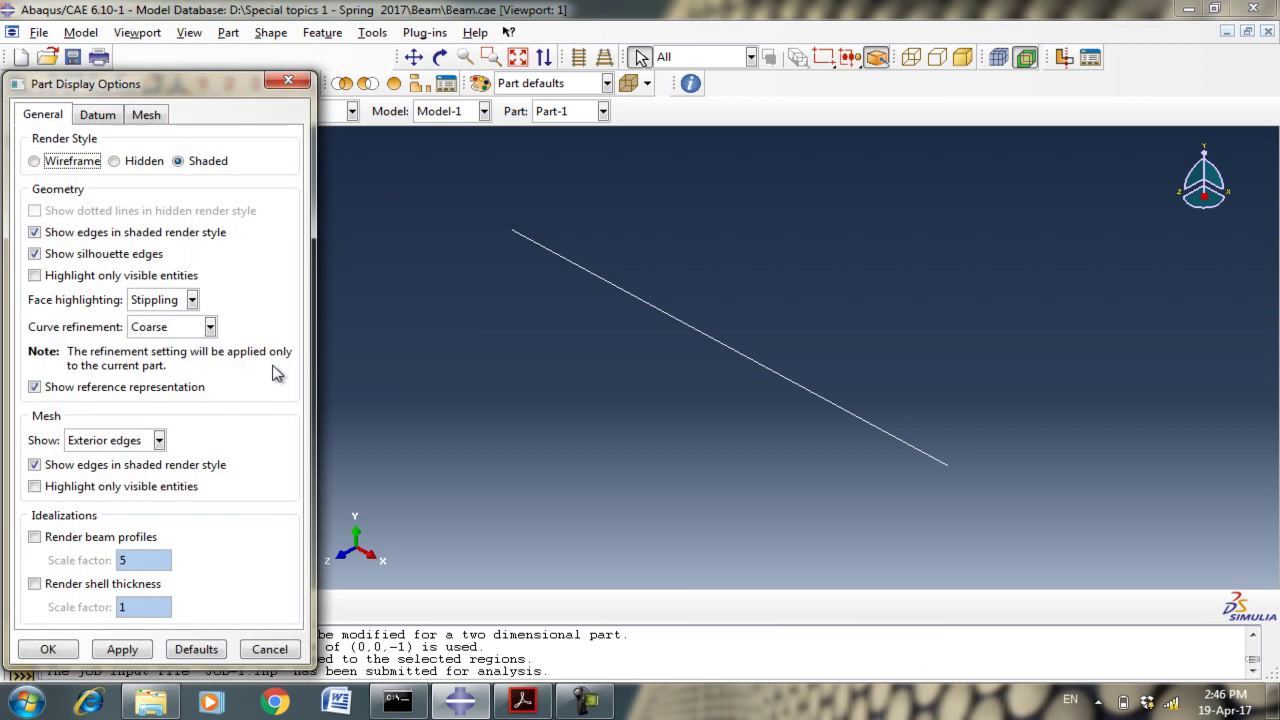
pyautogui.moveTo(125, 90); pyautogui.dragTo(172, 21)
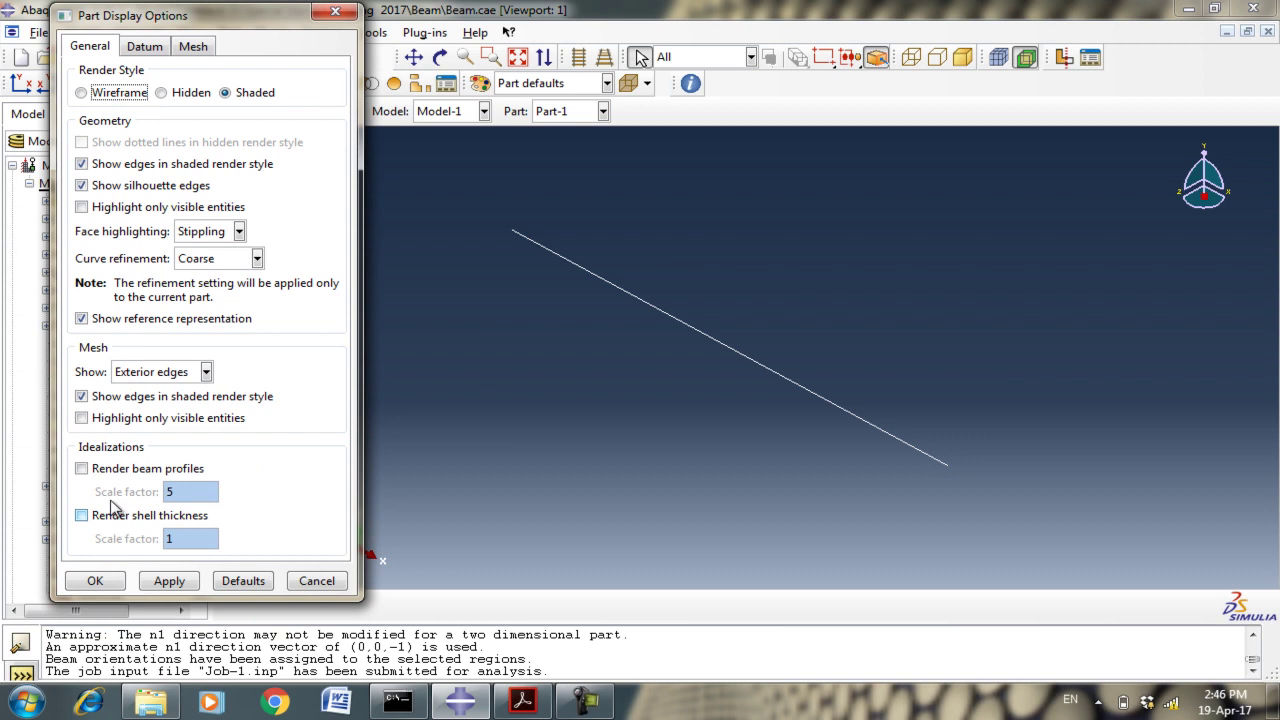
pyautogui.click(118, 472)
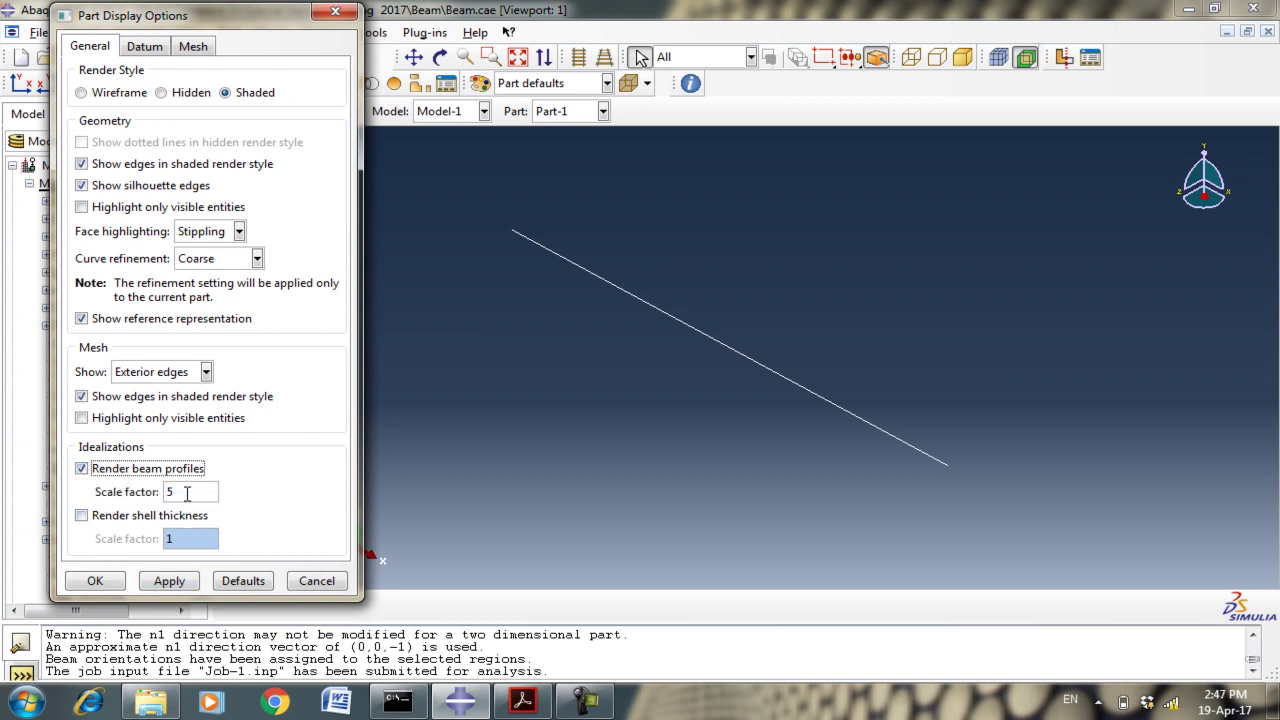
pyautogui.moveTo(186, 493); pyautogui.dragTo(166, 497)
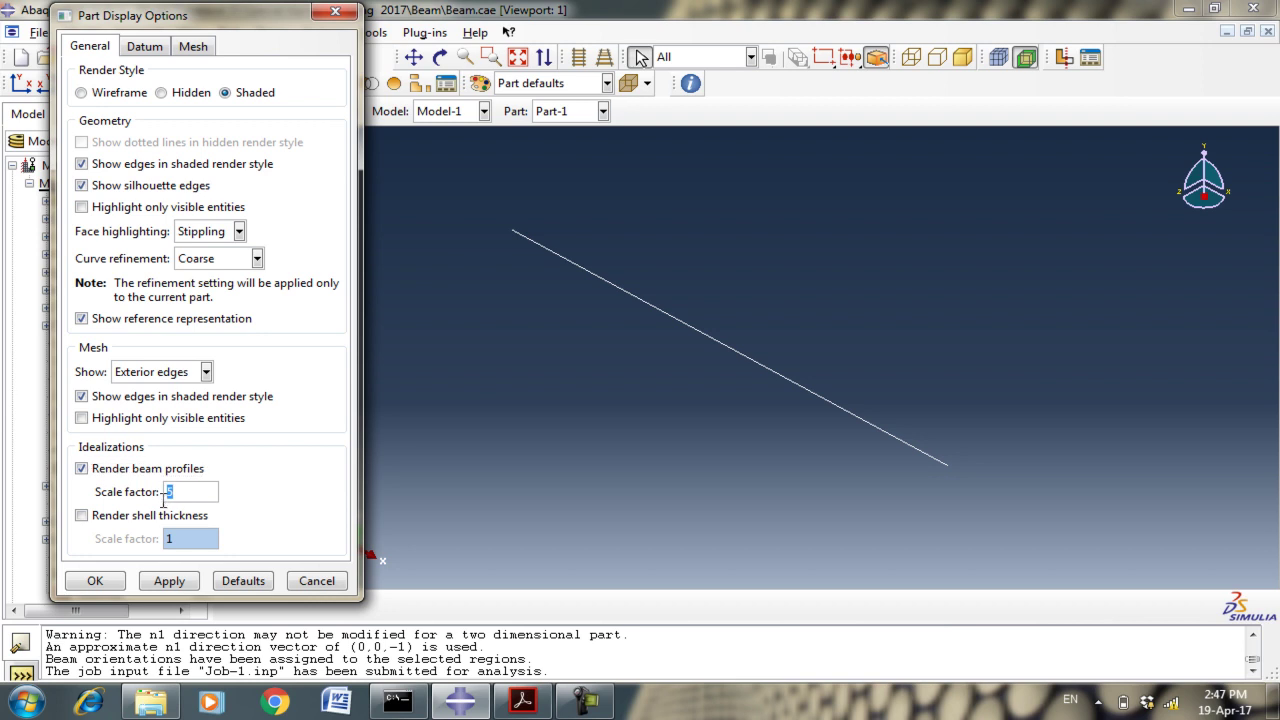
pyautogui.write('1')
pyautogui.click(169, 581)
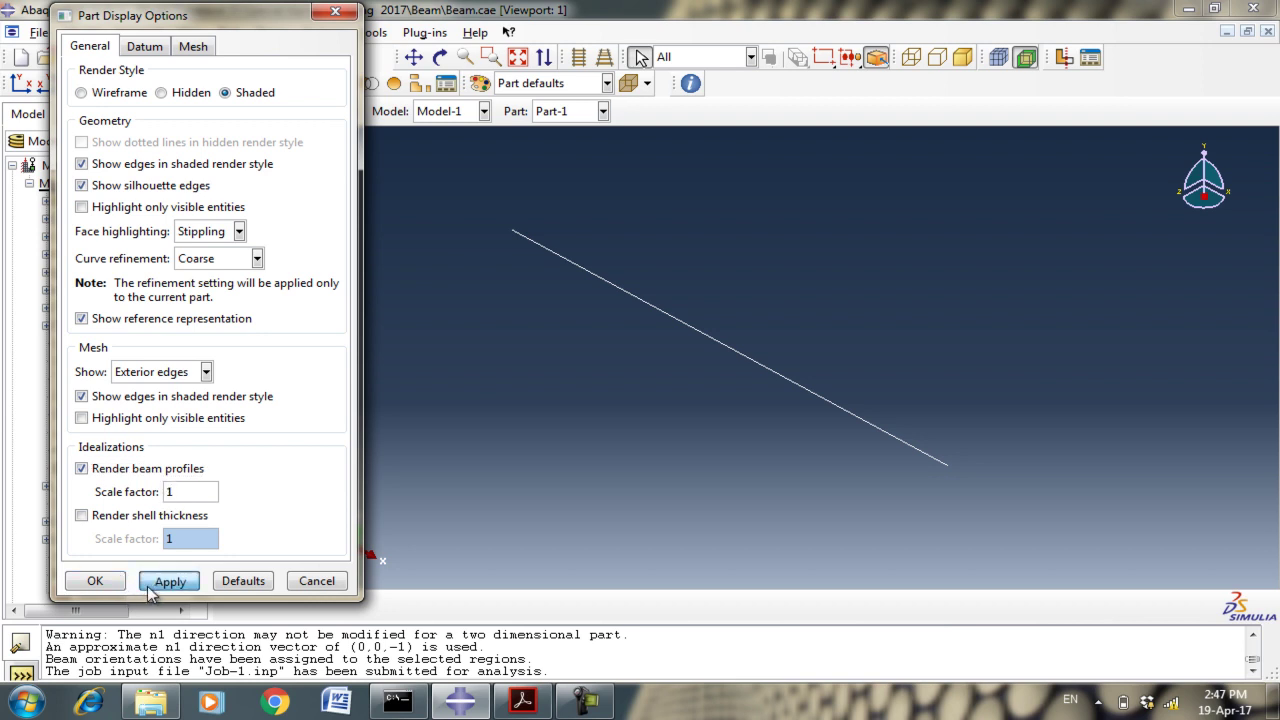
pyautogui.scroll(3, 897, 511)
pyautogui.scroll(6, 919, 481)
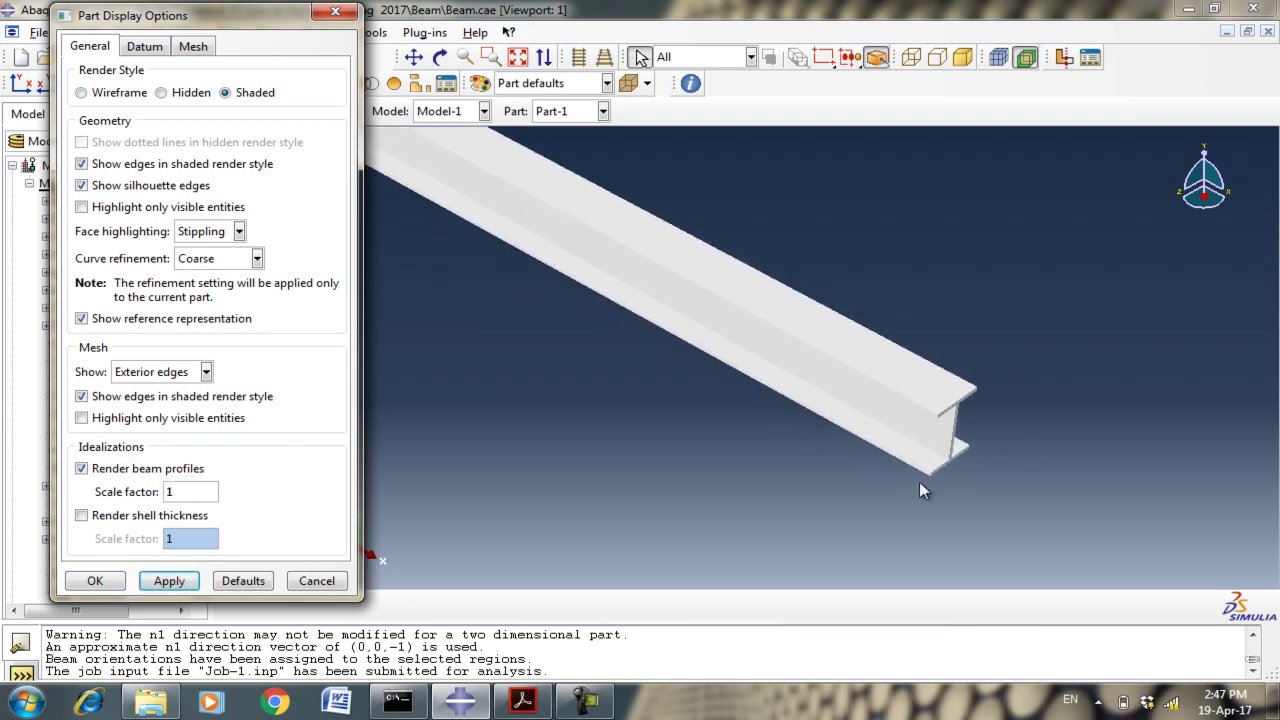
pyautogui.scroll(-2, 919, 482)
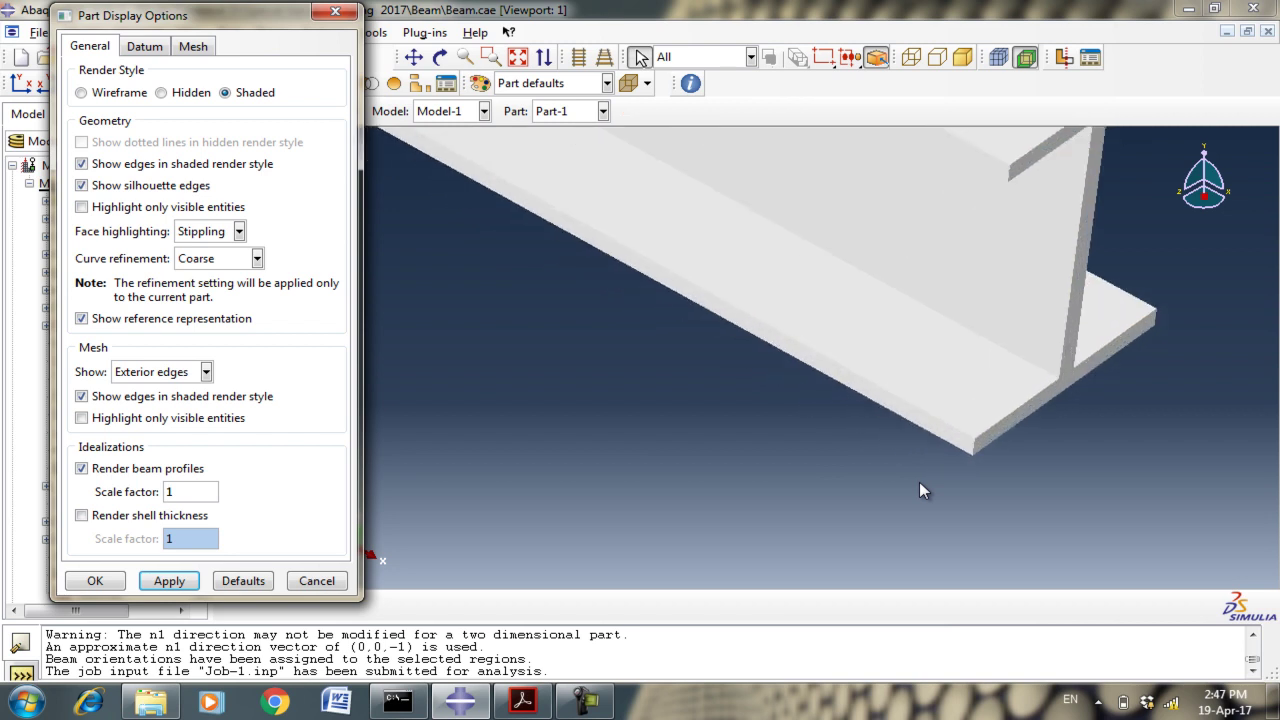
# Set the beam profile rendering scale factor to 5 and fit the whole beam in the view.
pyautogui.click(170, 492)
pyautogui.write('5')
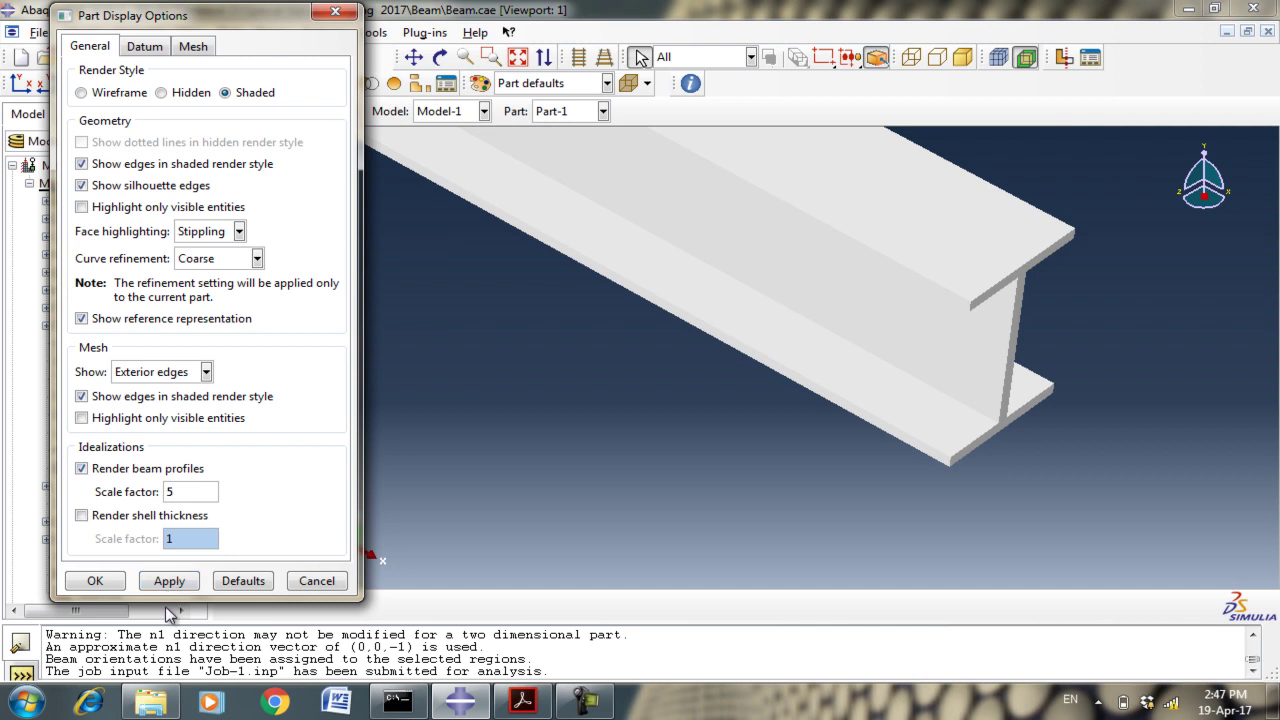
pyautogui.click(171, 580)
pyautogui.click(108, 586)
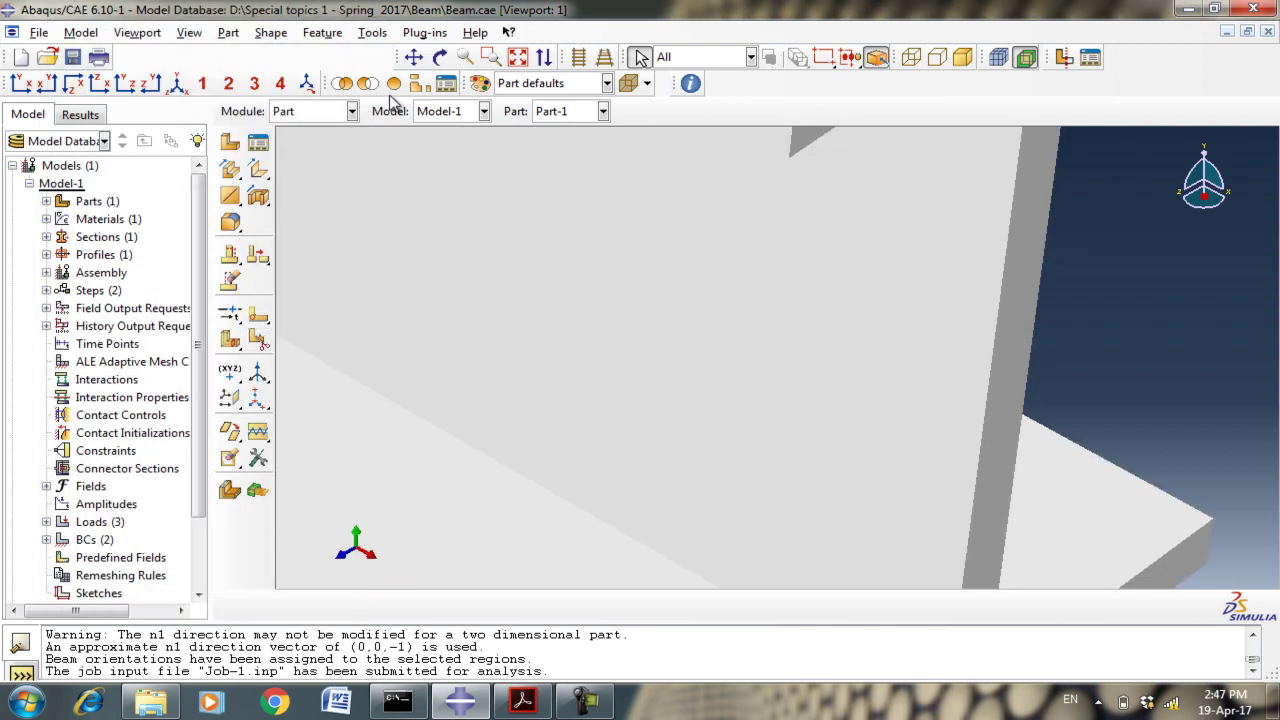
pyautogui.click(518, 57)
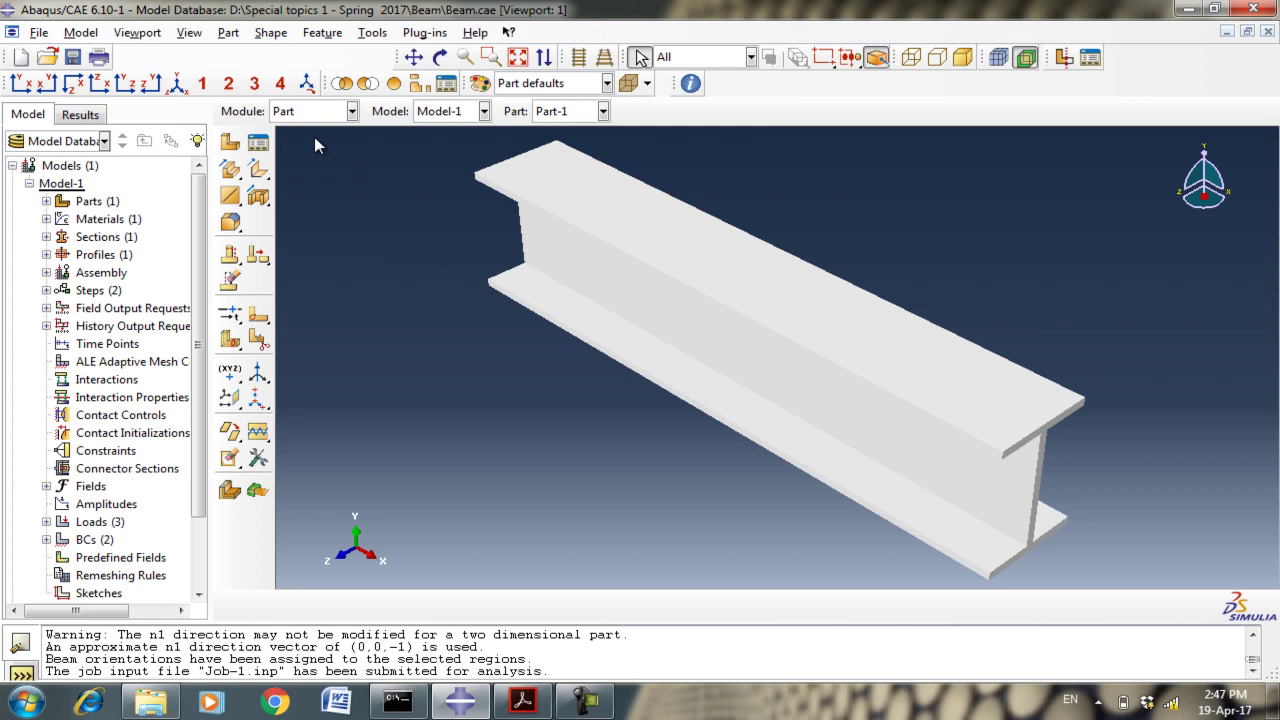
# Return to the Job module and reopen Job-1's results from its job entry.
pyautogui.click(320, 112)
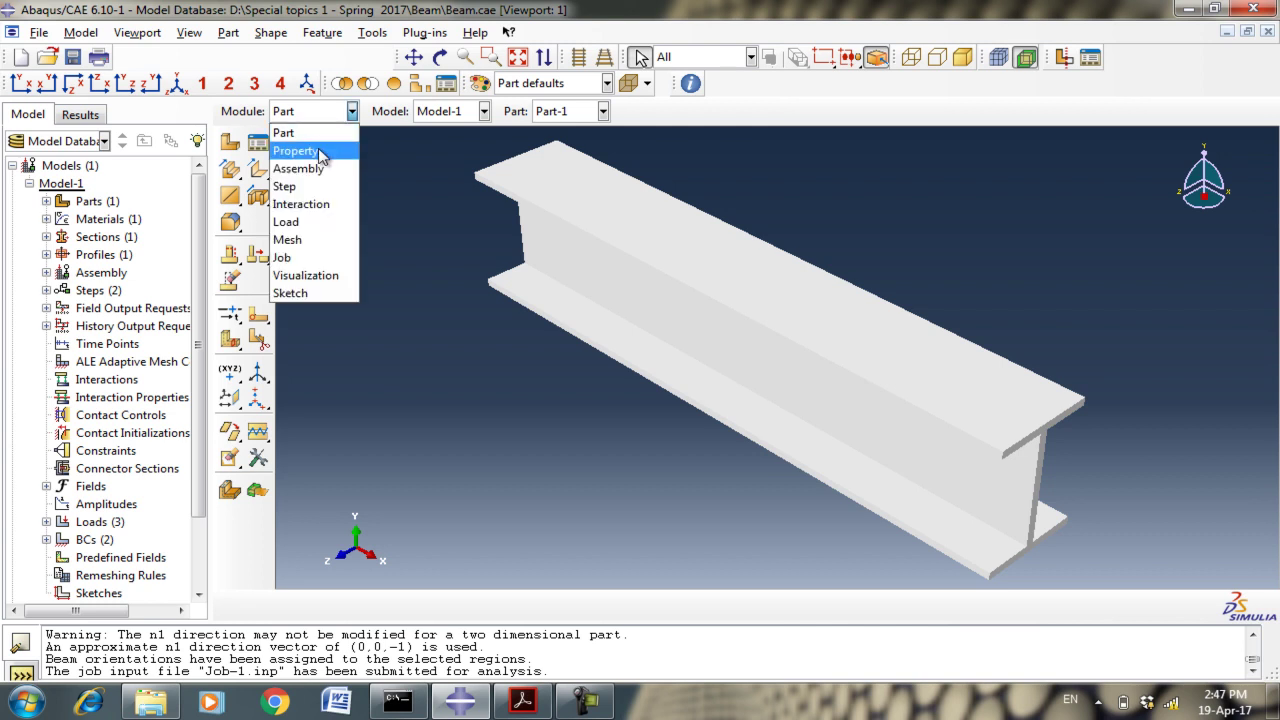
pyautogui.click(318, 257)
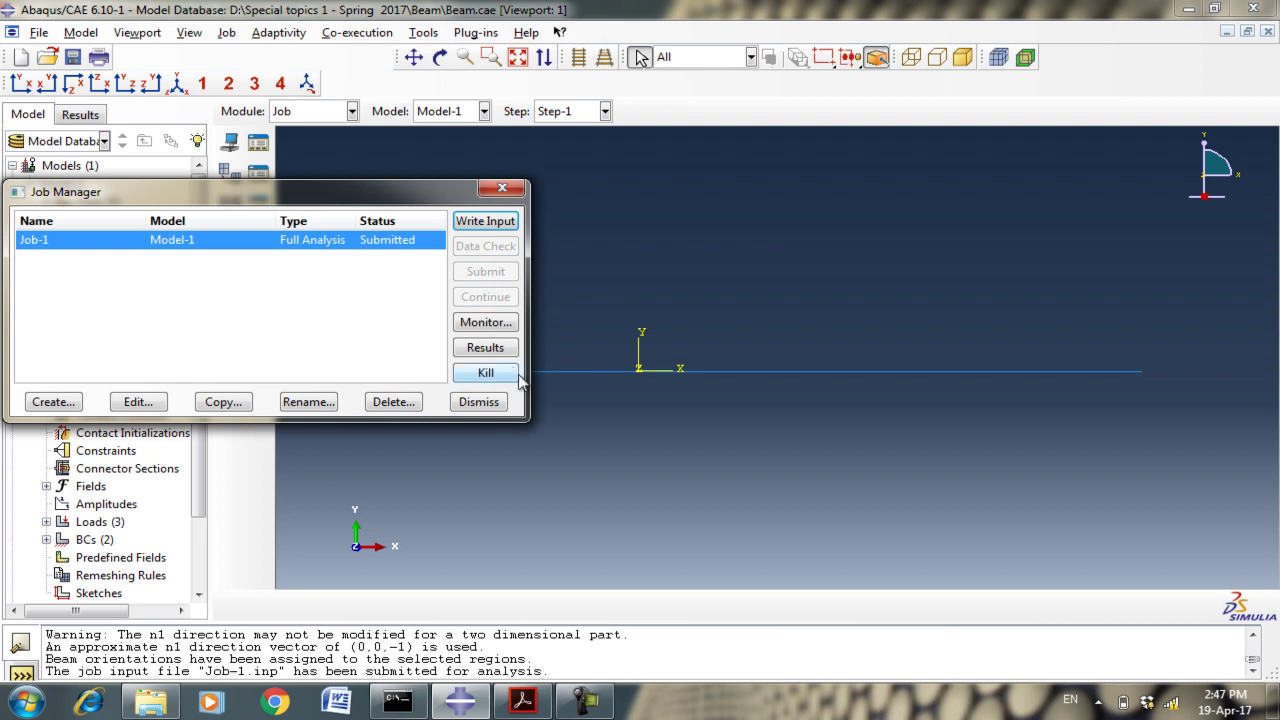
pyautogui.click(486, 348)
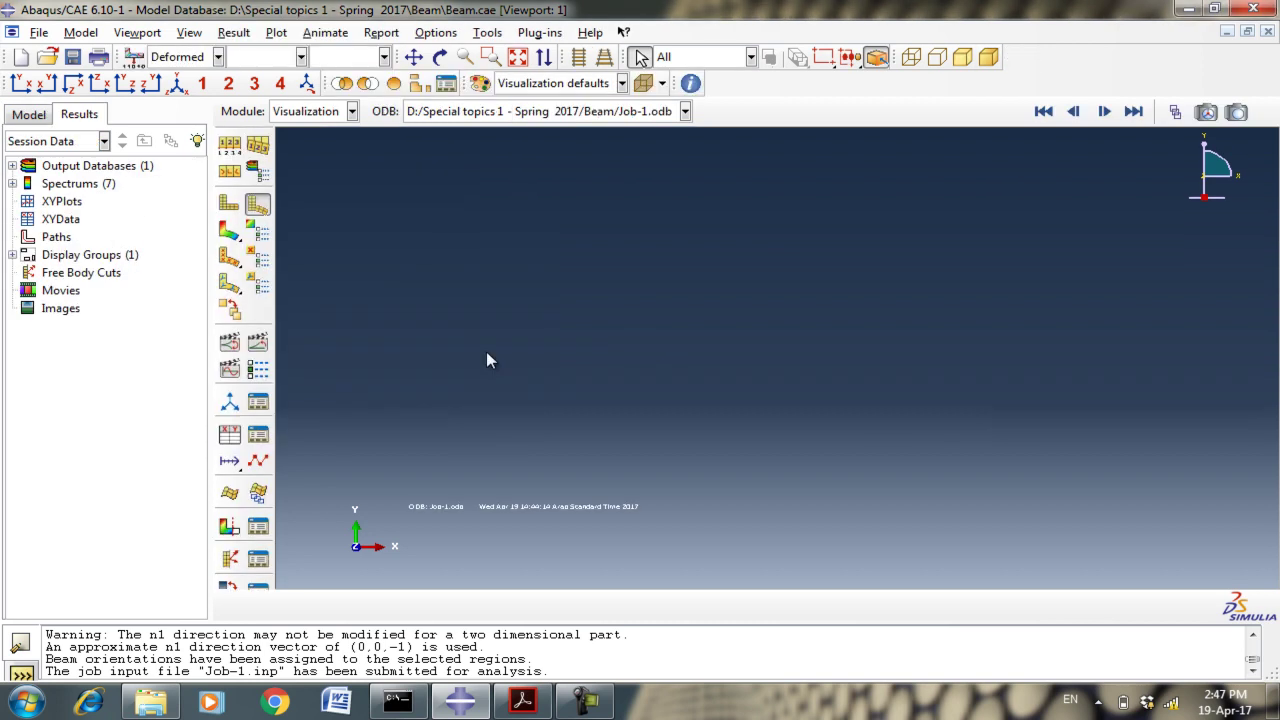
# Try to render beam profiles at scale factor 1 on the contour plot of Job-1's results through the ODB display options.
pyautogui.click(229, 231)
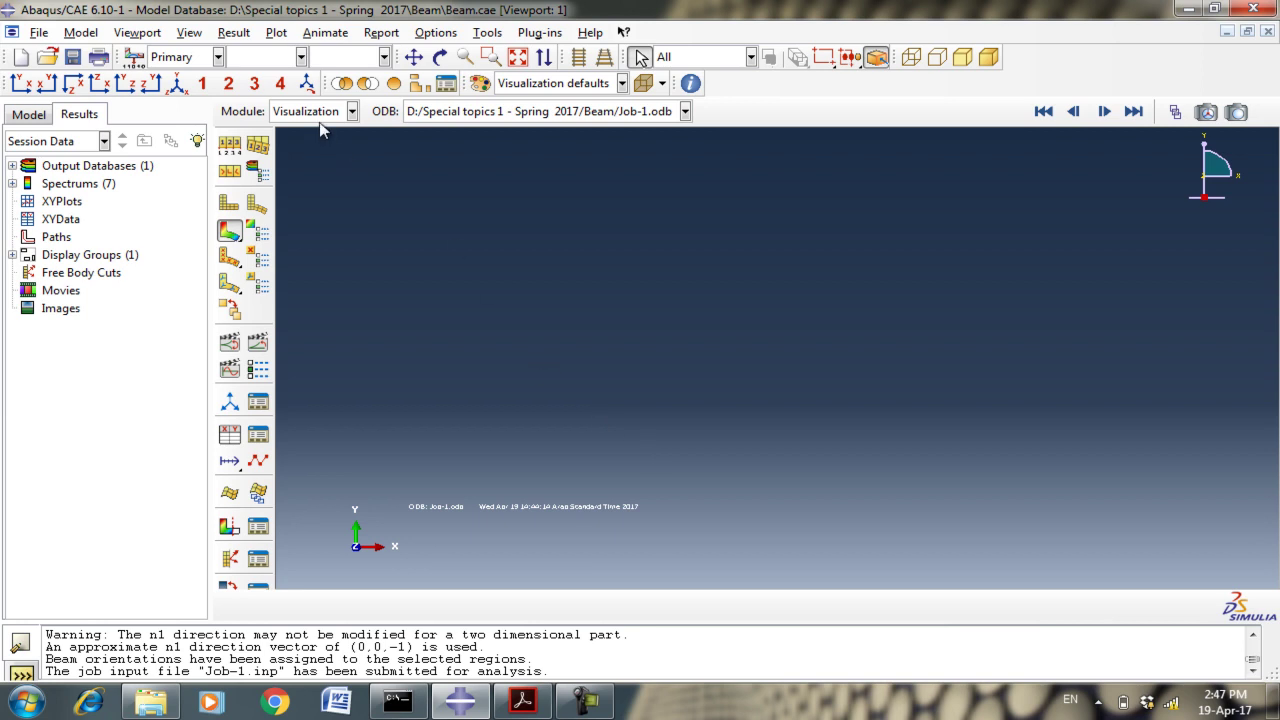
pyautogui.click(189, 34)
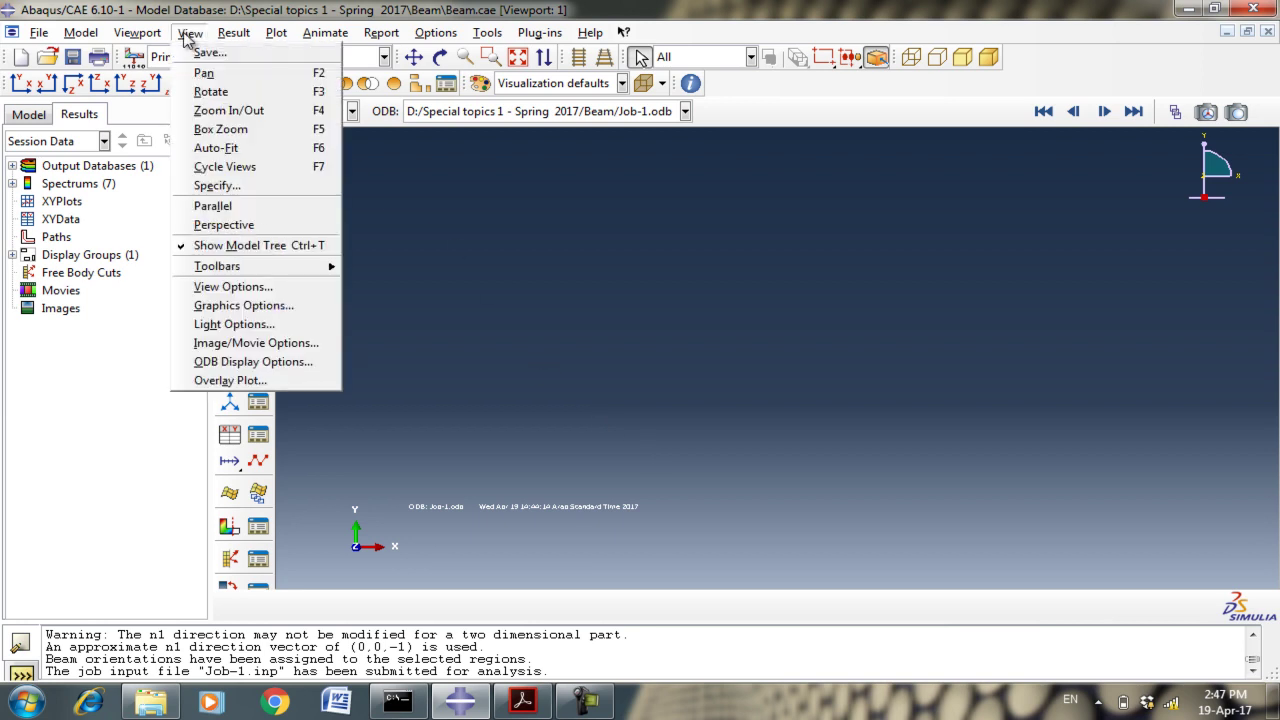
pyautogui.click(262, 368)
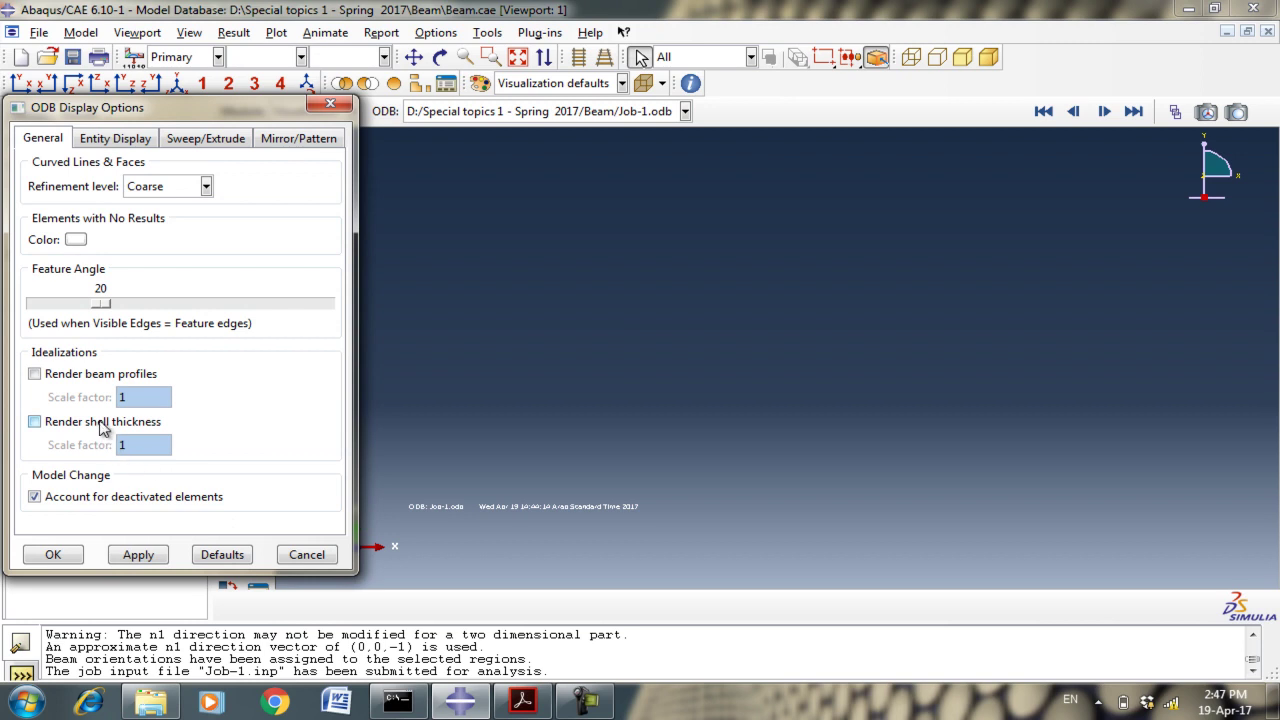
pyautogui.click(95, 378)
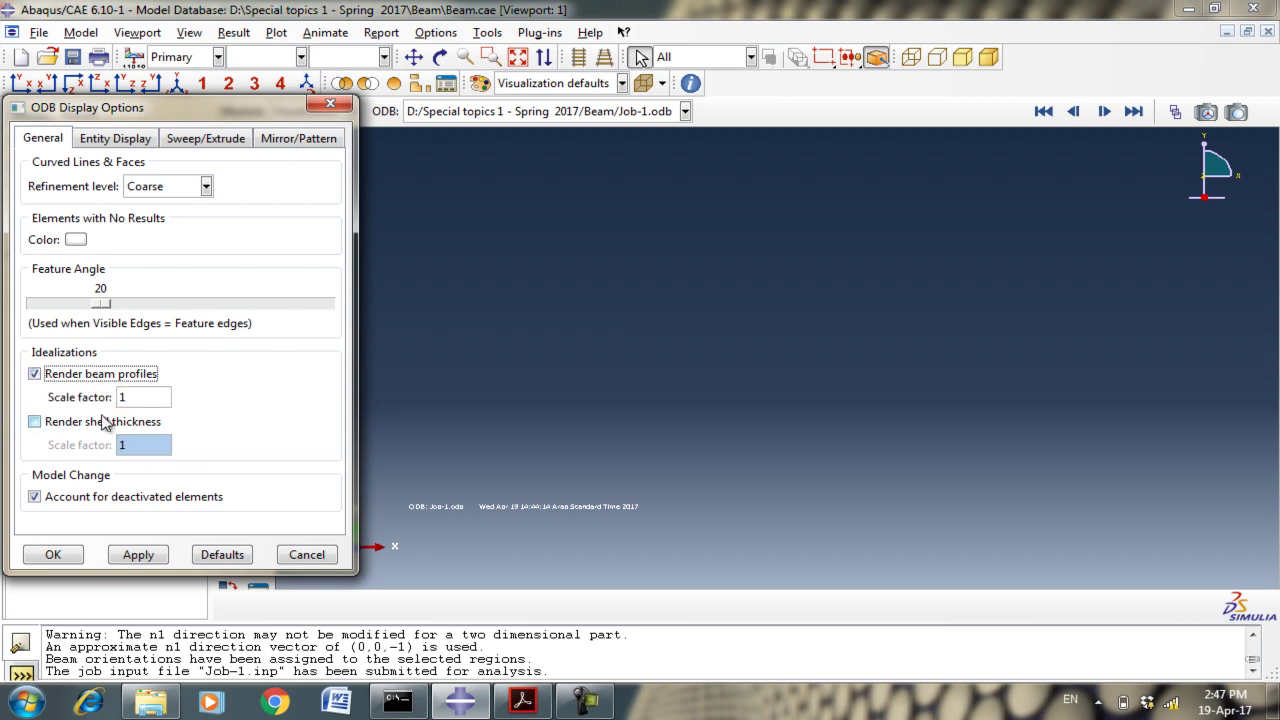
pyautogui.click(141, 555)
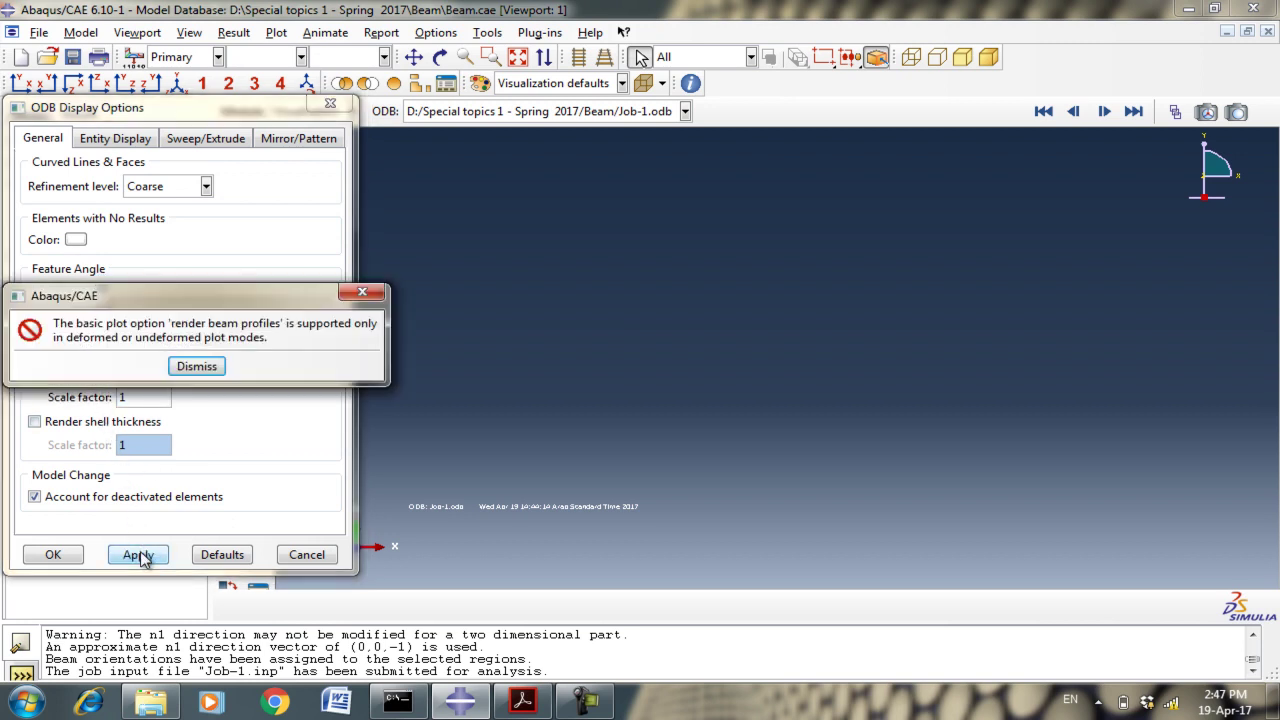
pyautogui.click(196, 367)
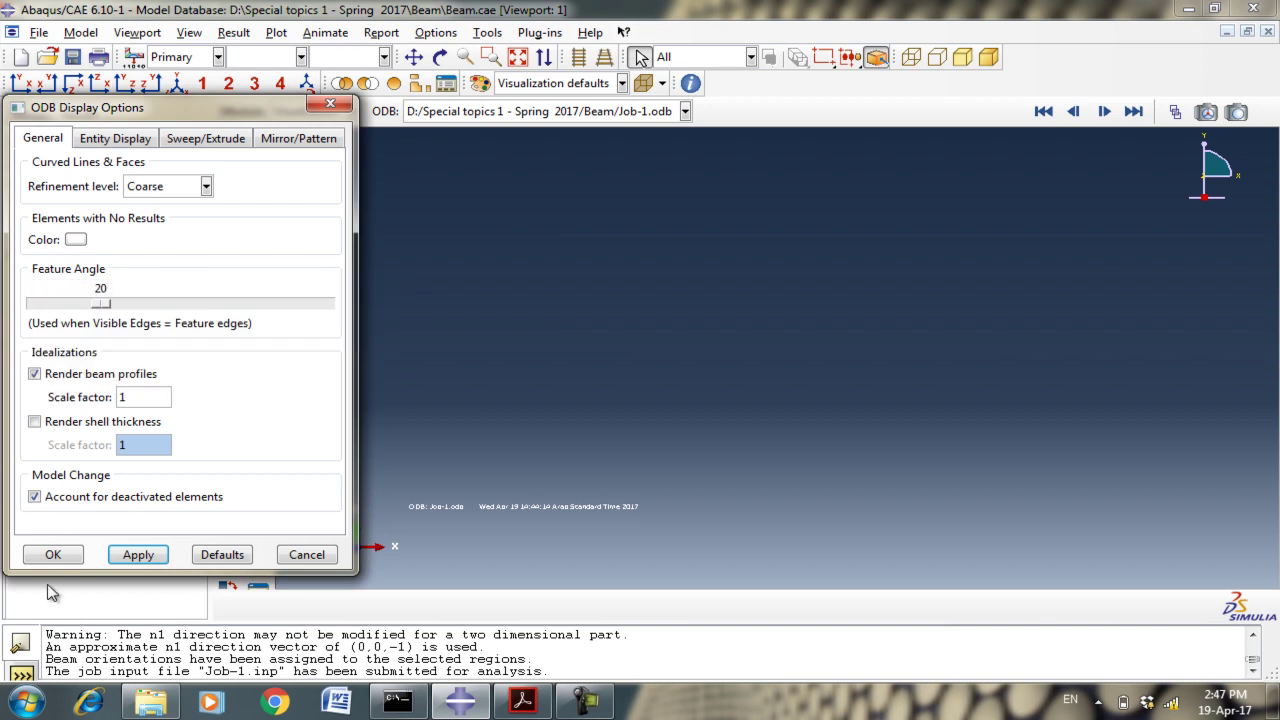
pyautogui.click(34, 373)
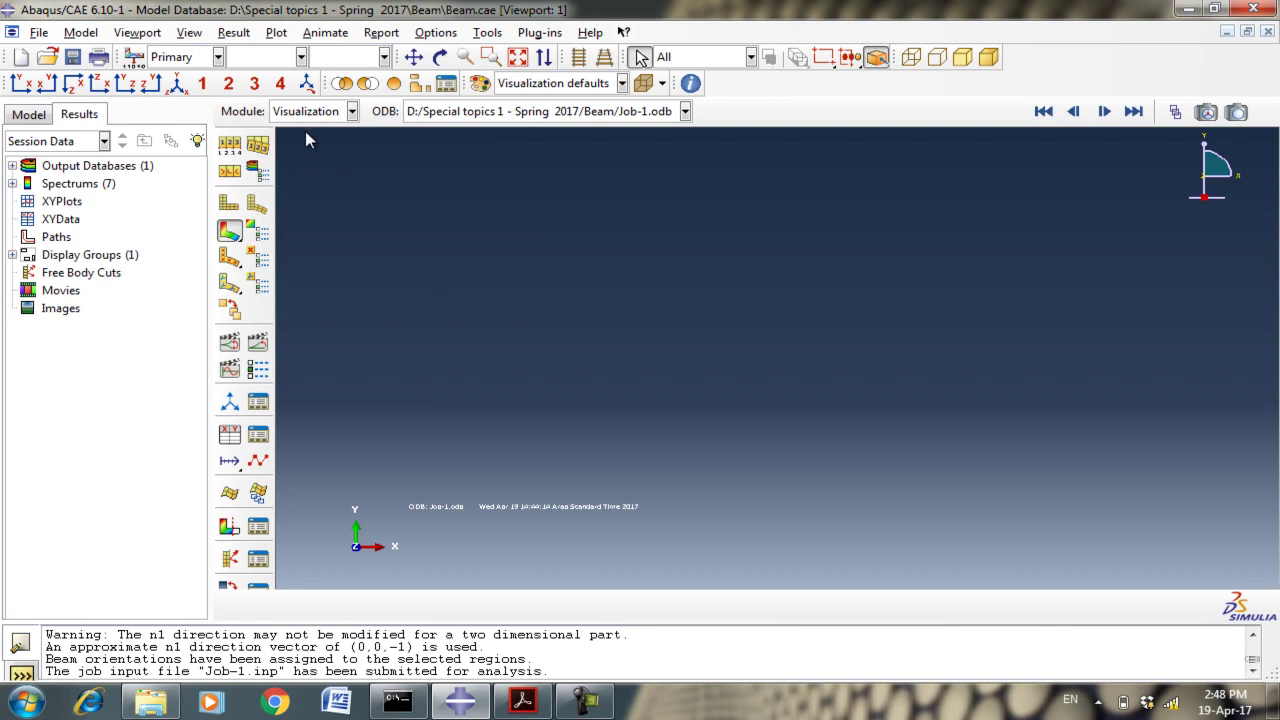
# Return to the Job module and delete the Job-1 definition.
pyautogui.click(312, 111)
pyautogui.click(300, 257)
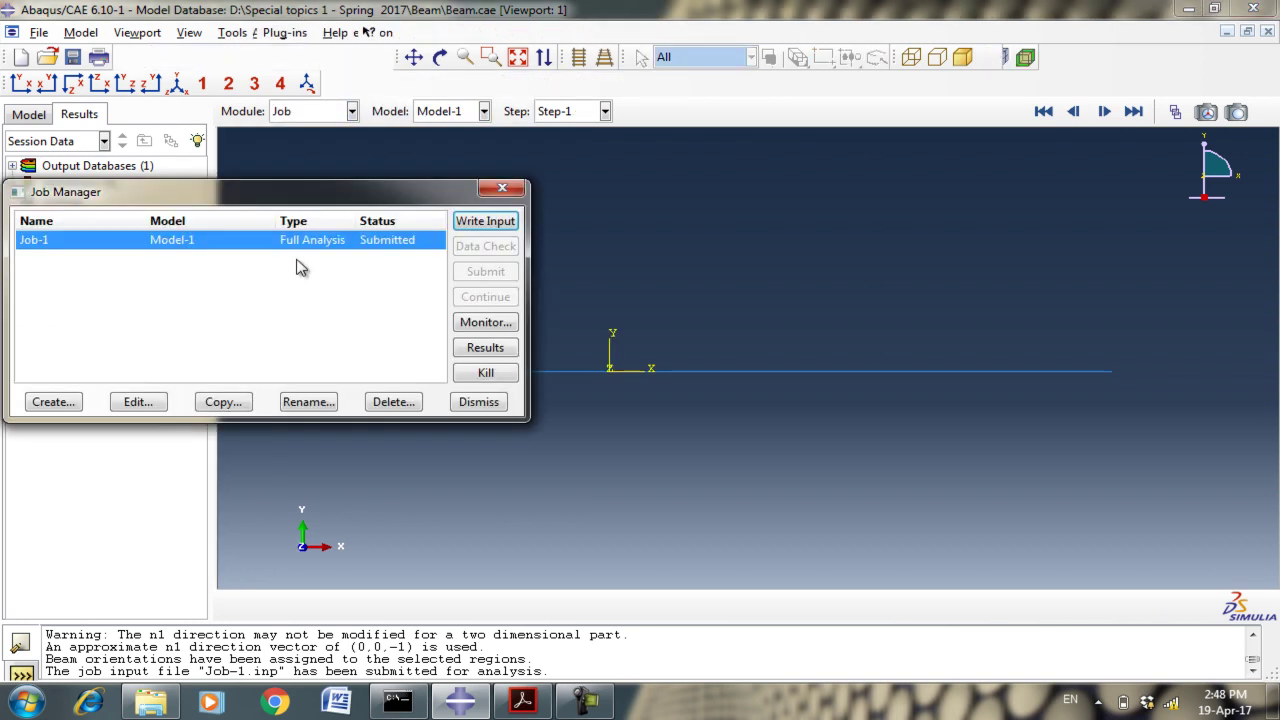
pyautogui.click(394, 401)
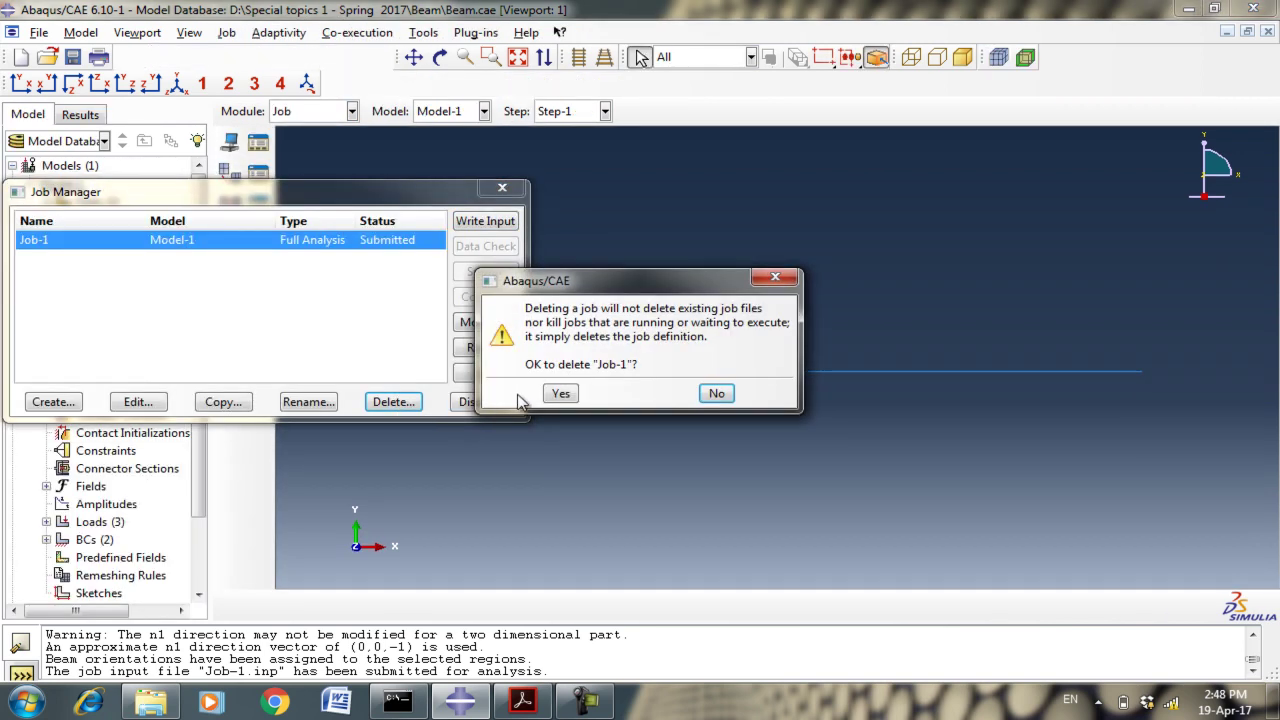
pyautogui.click(560, 393)
# Create a new Job-1 from Model-1 with default settings and submit it, overwriting the existing job files.
pyautogui.click(53, 401)
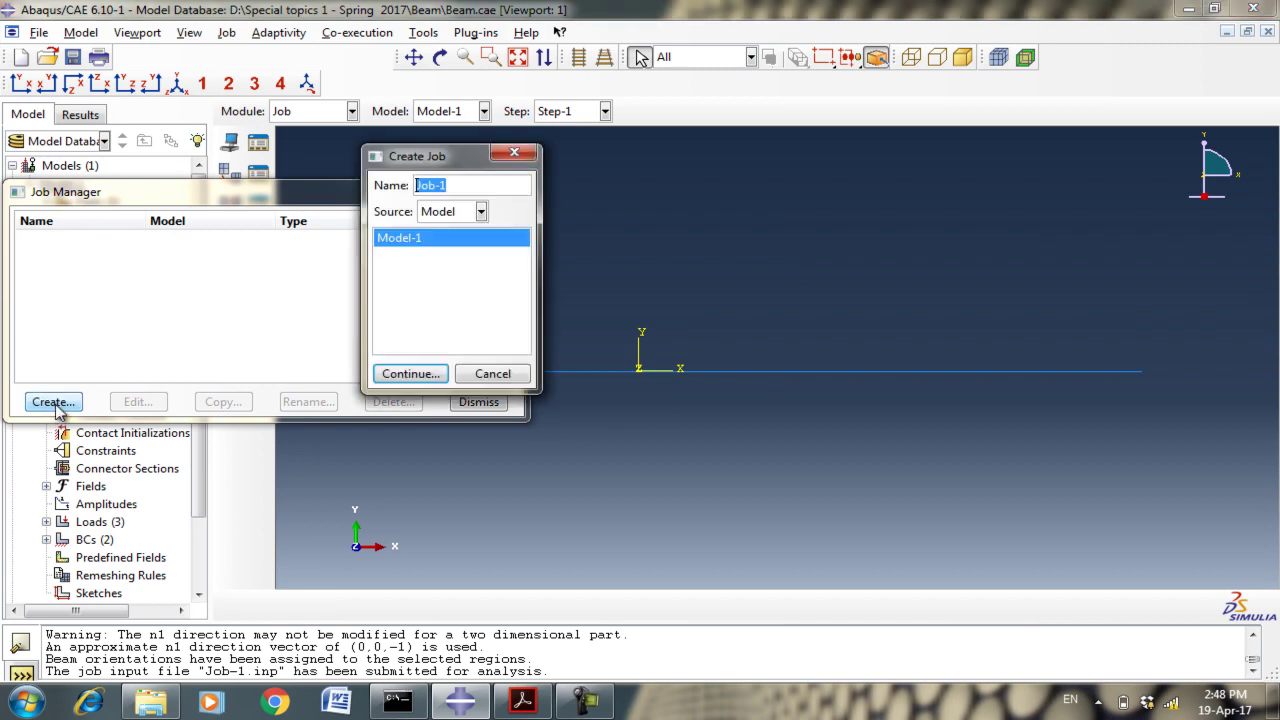
pyautogui.click(391, 376)
pyautogui.click(129, 594)
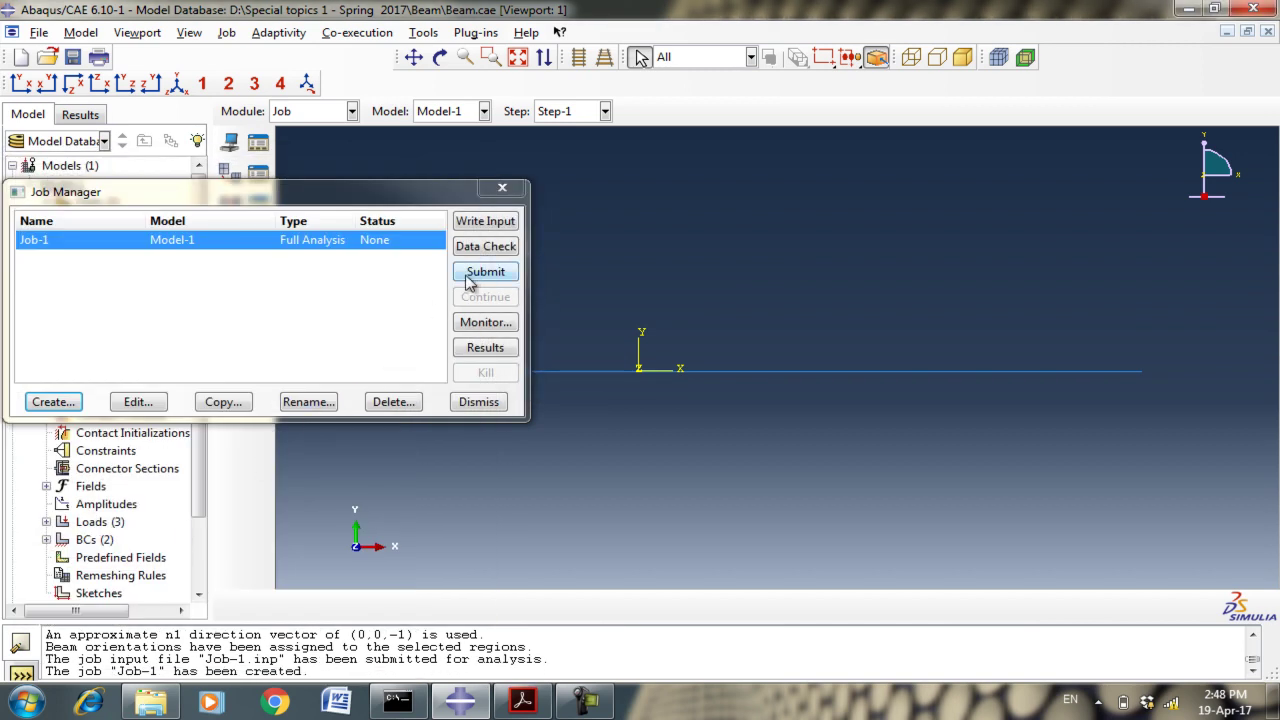
pyautogui.click(466, 274)
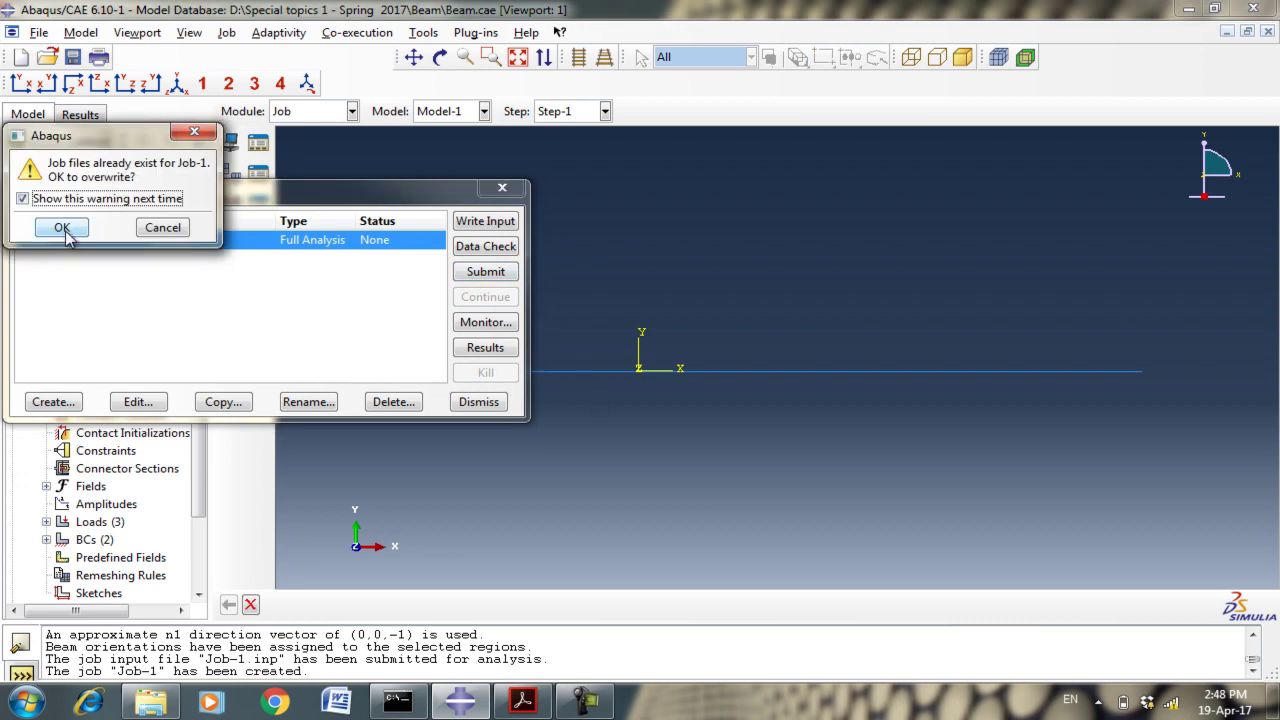
pyautogui.click(62, 228)
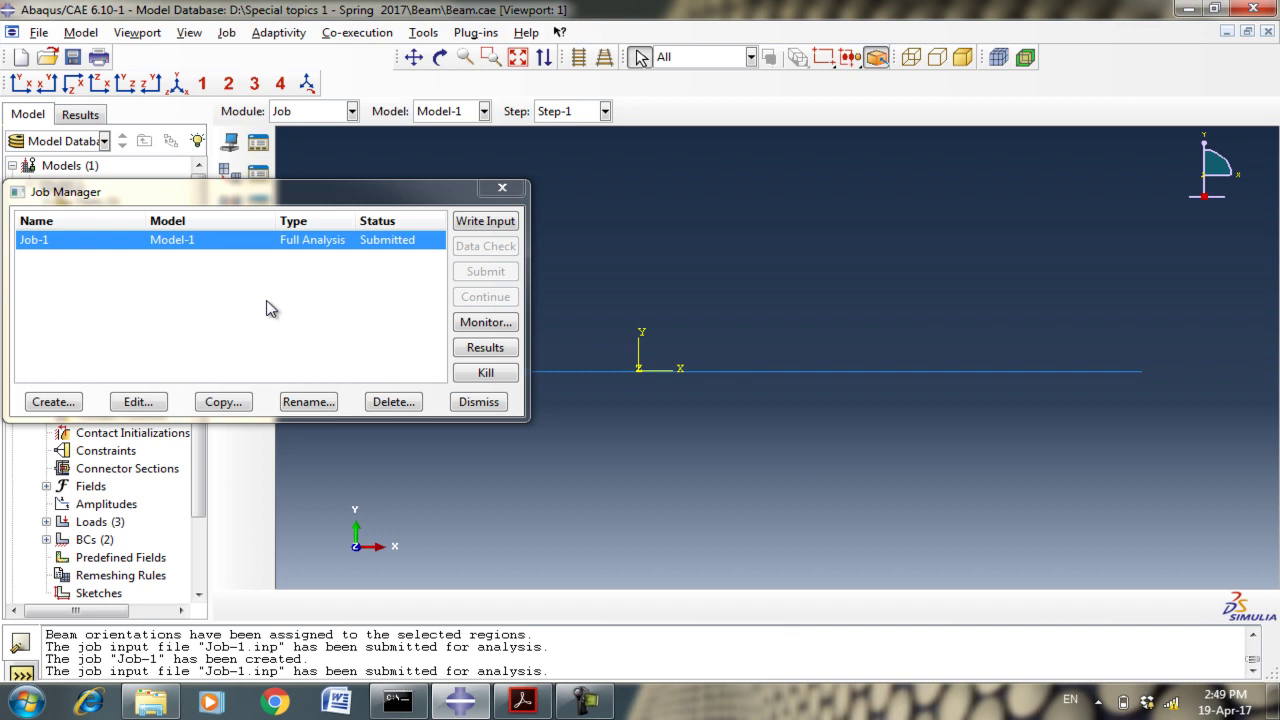
# Open Job-1's results in the Visualization module and return to the Job module.
pyautogui.click(485, 347)
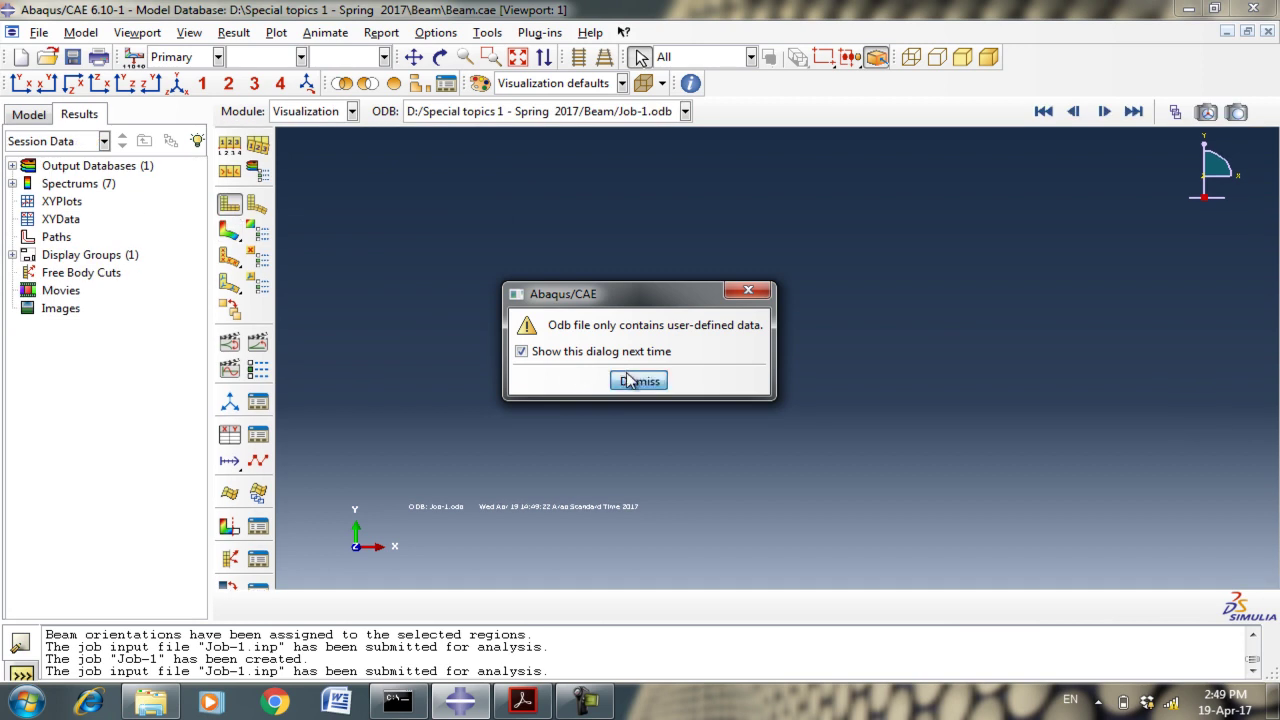
pyautogui.click(630, 378)
pyautogui.click(352, 111)
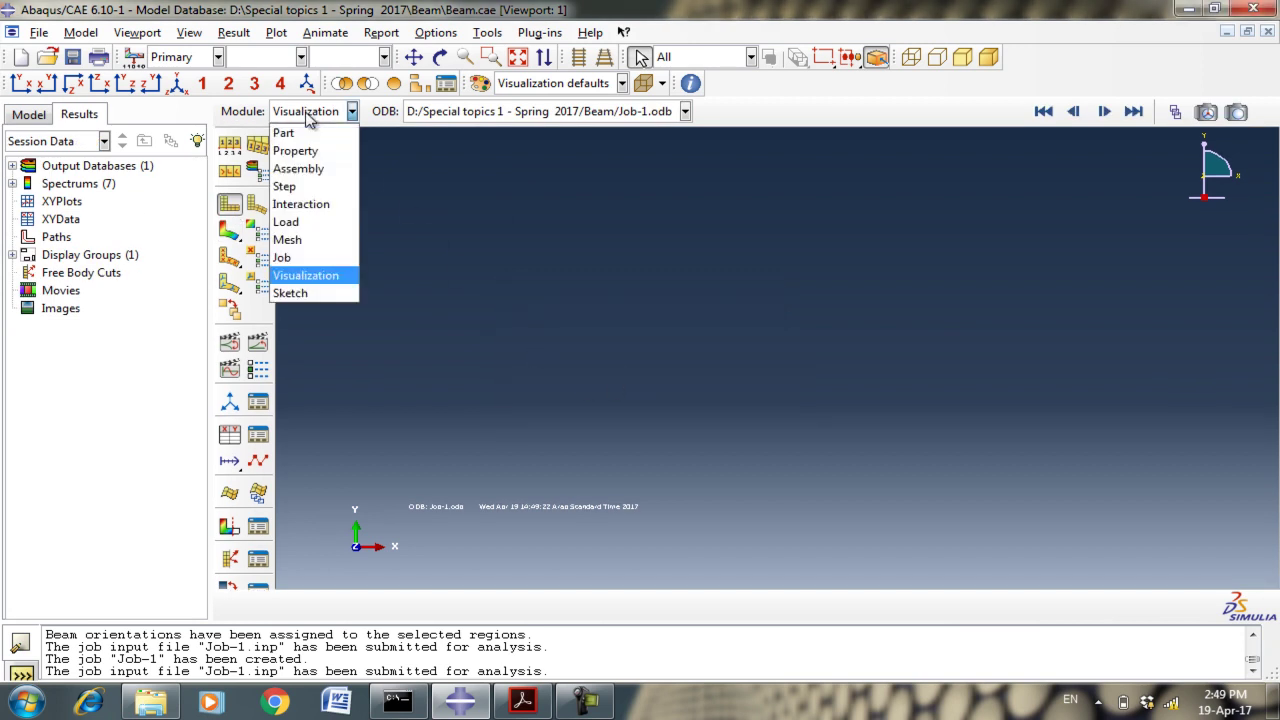
pyautogui.click(327, 262)
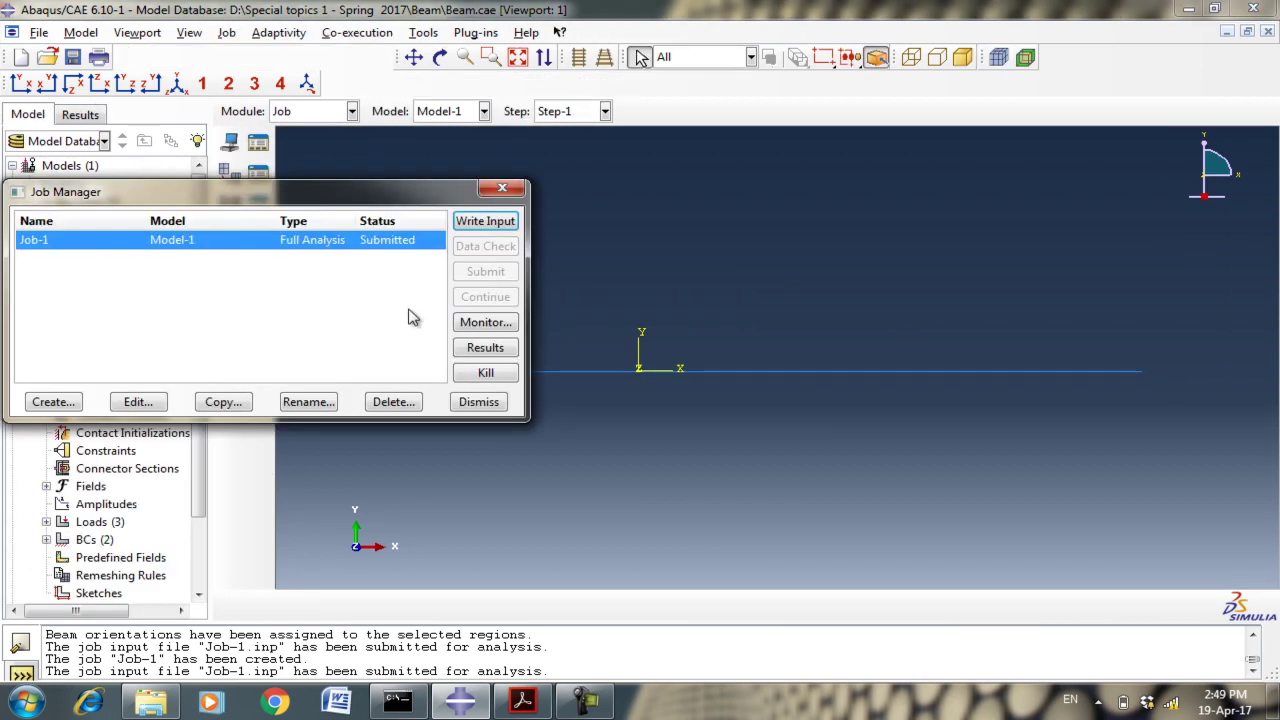
# Kill the submitted Job-1 and close the Job Manager.
pyautogui.click(476, 375)
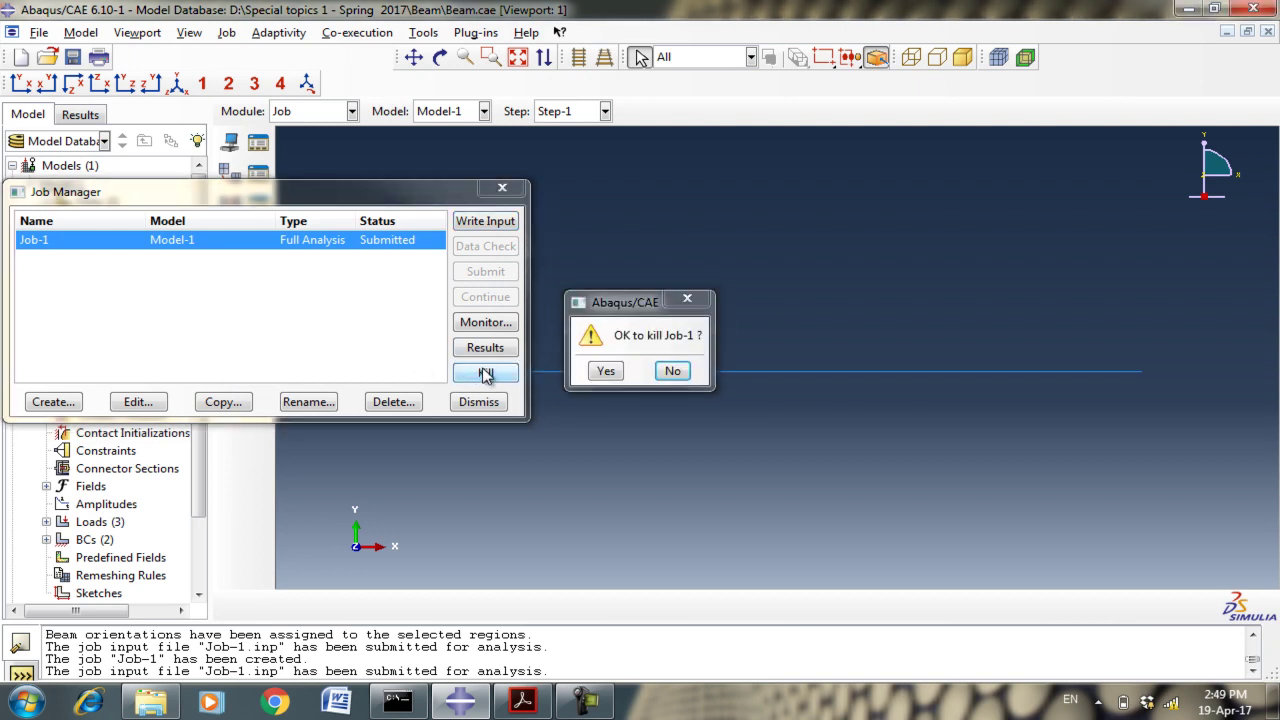
pyautogui.click(673, 370)
pyautogui.click(477, 379)
pyautogui.click(604, 370)
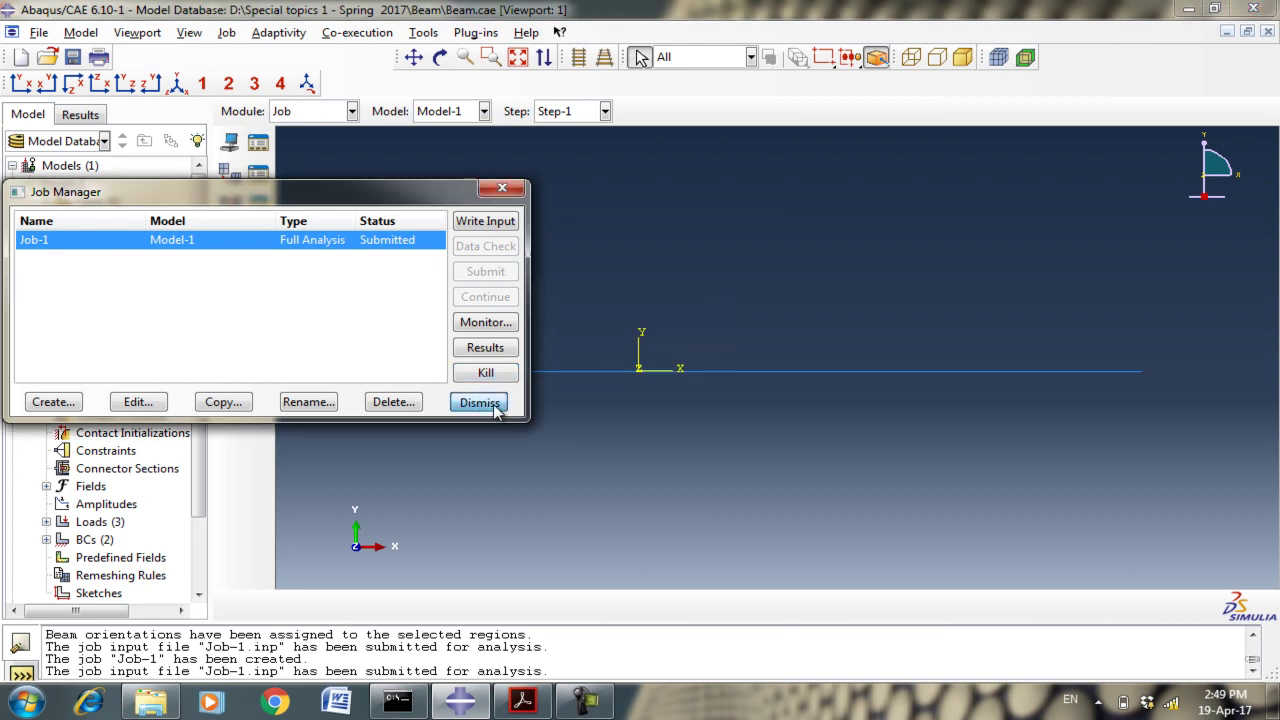
pyautogui.click(478, 402)
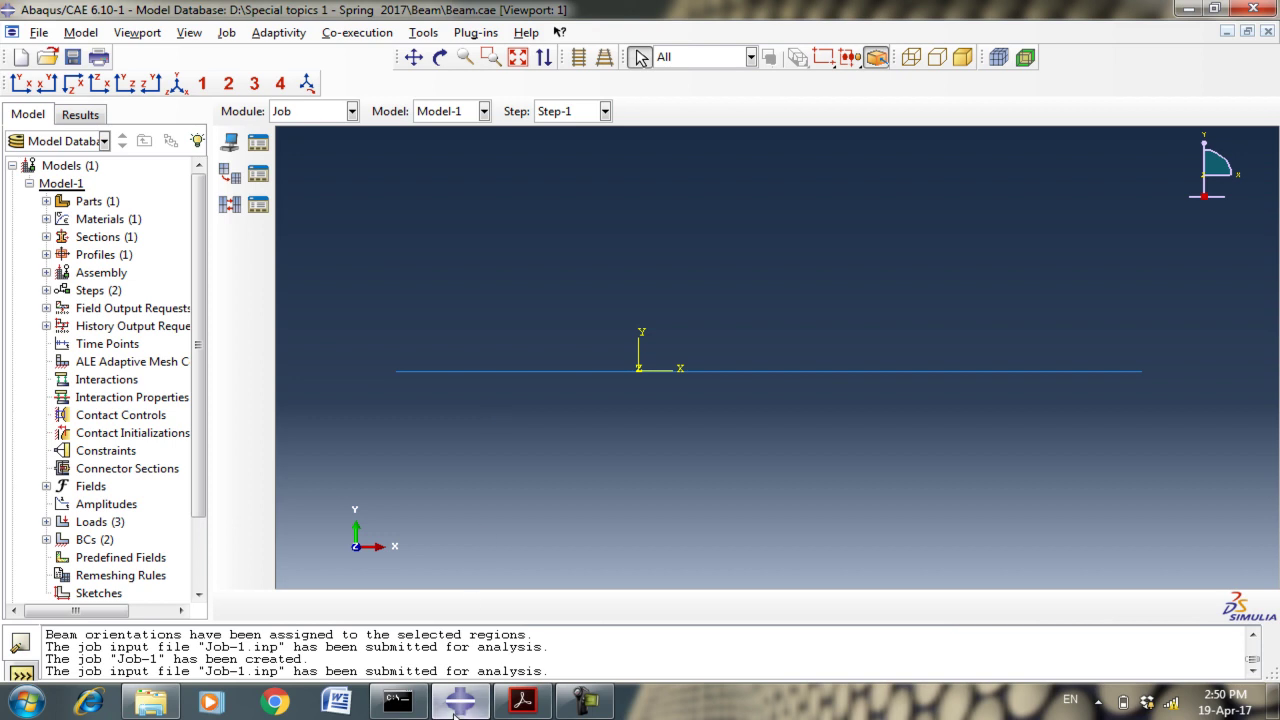
# Review the Cargo crane entry in the Getting Started examples and close the examples without running it.
pyautogui.moveTo(571, 708)
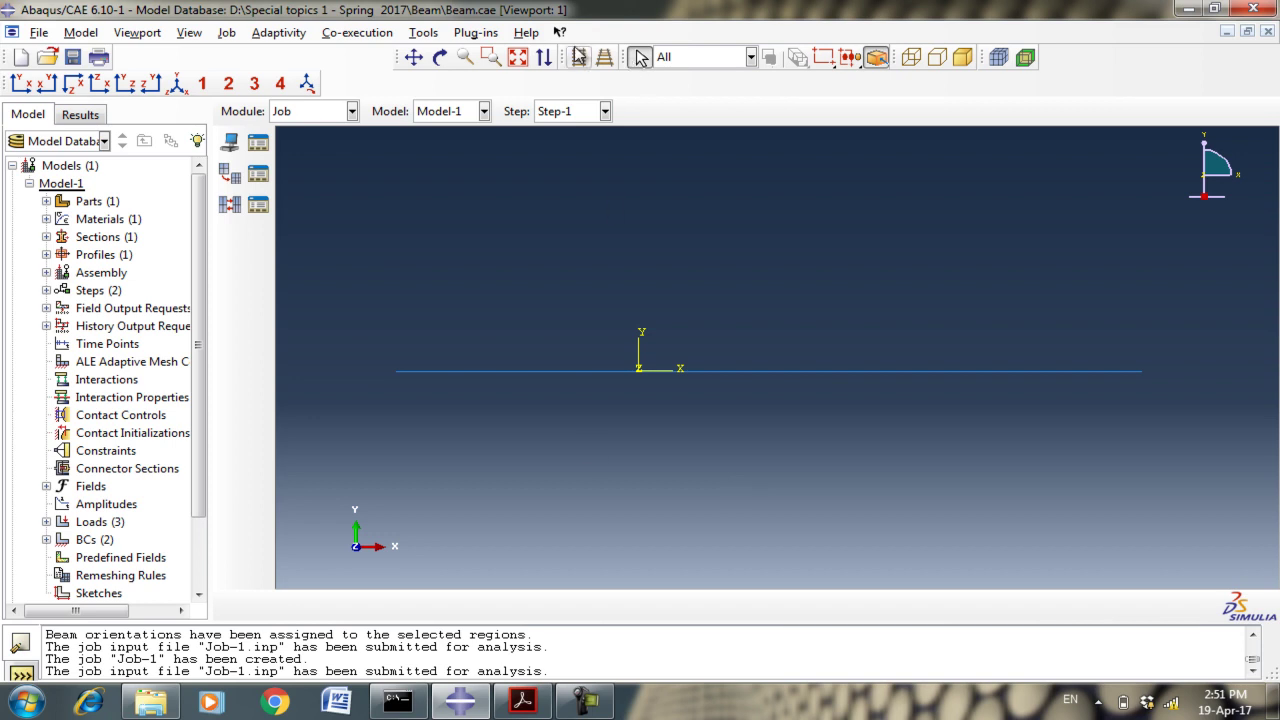
pyautogui.click(474, 33)
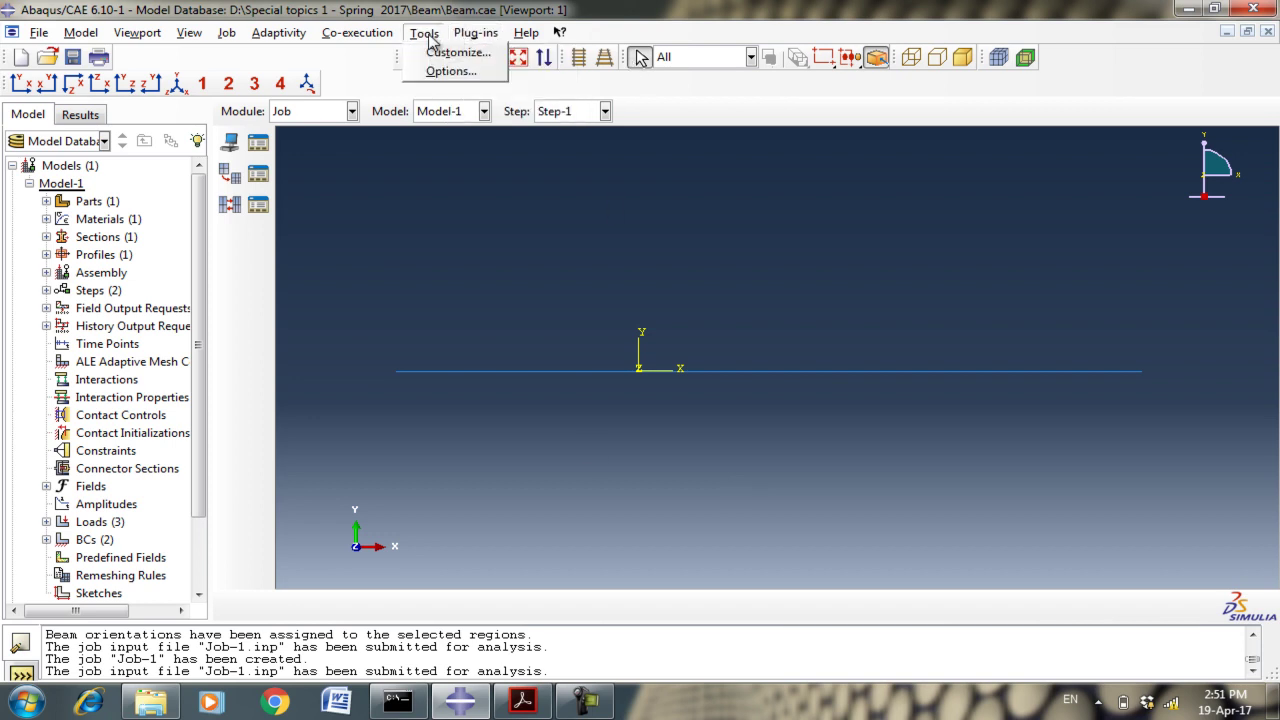
pyautogui.moveTo(557, 80)
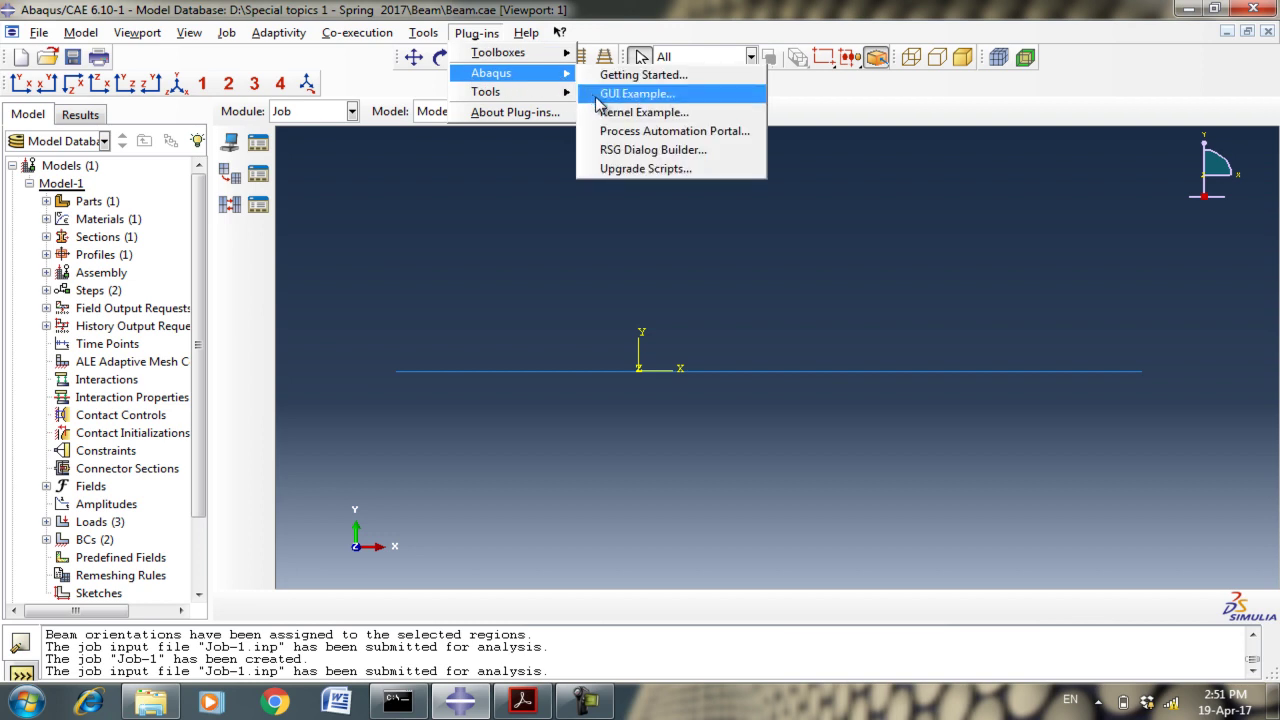
pyautogui.click(634, 76)
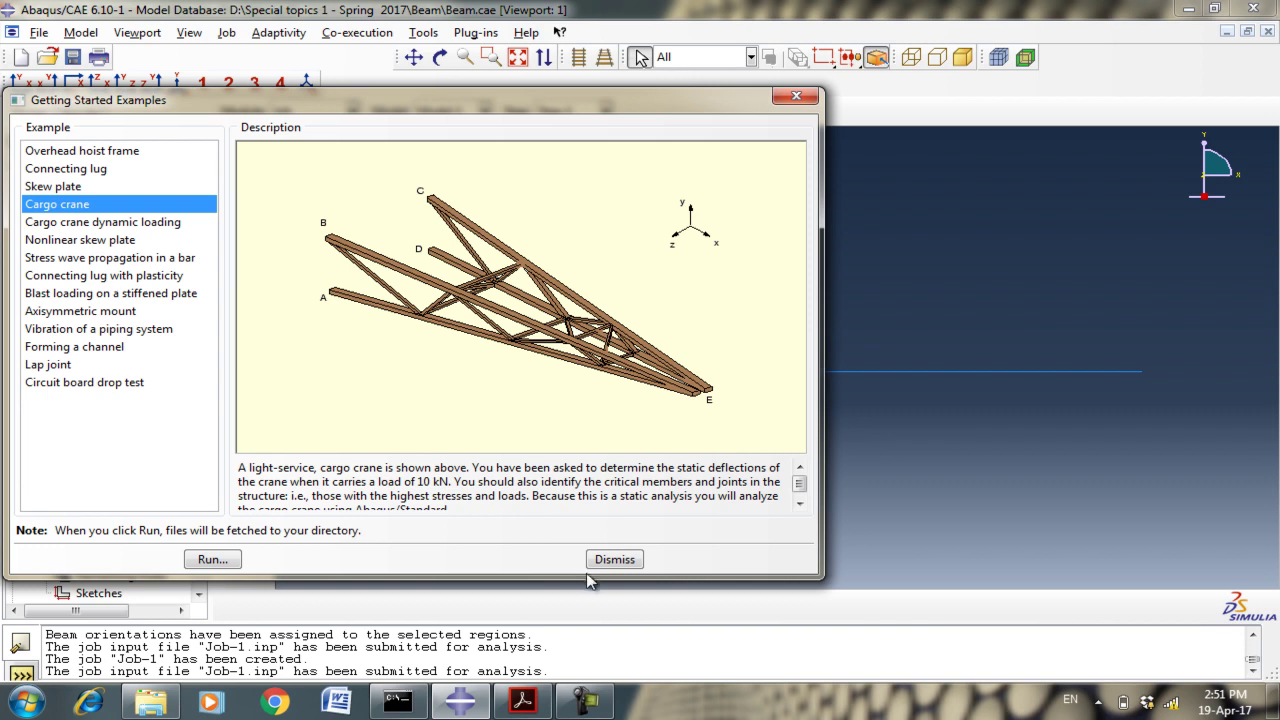
pyautogui.click(627, 564)
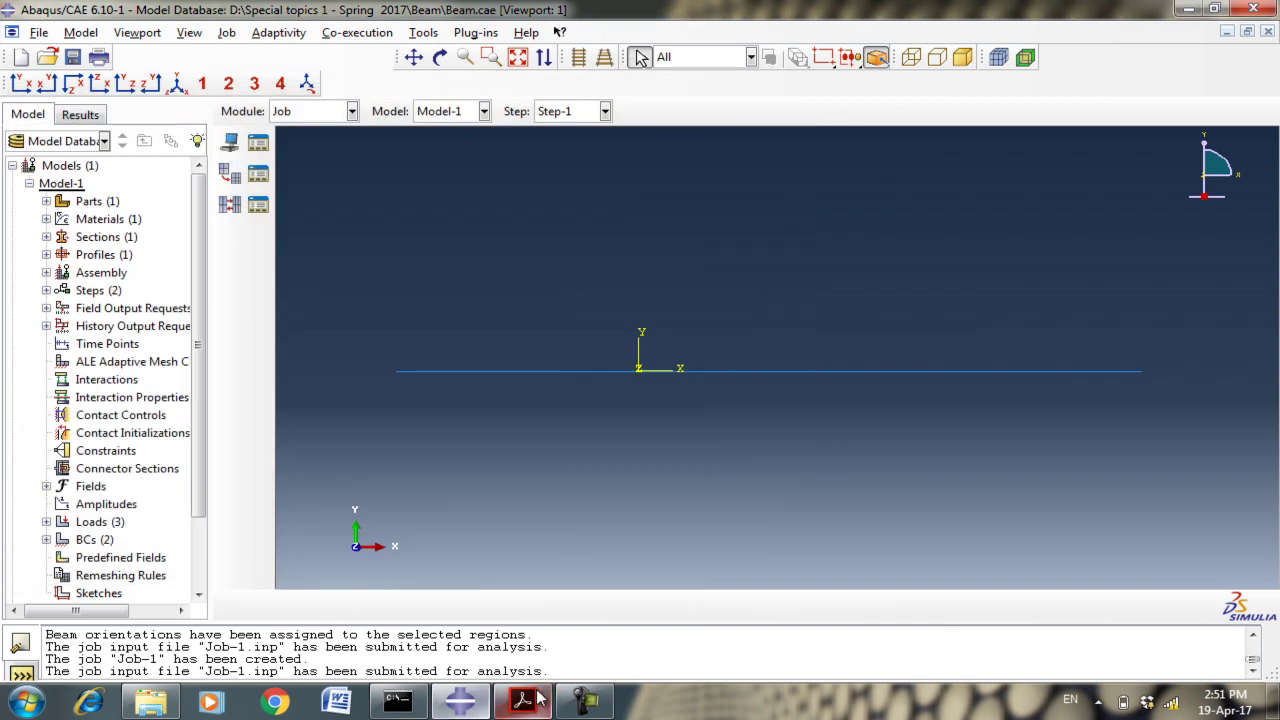
# Switch to the Part module to display Part-1.
pyautogui.moveTo(578, 703)
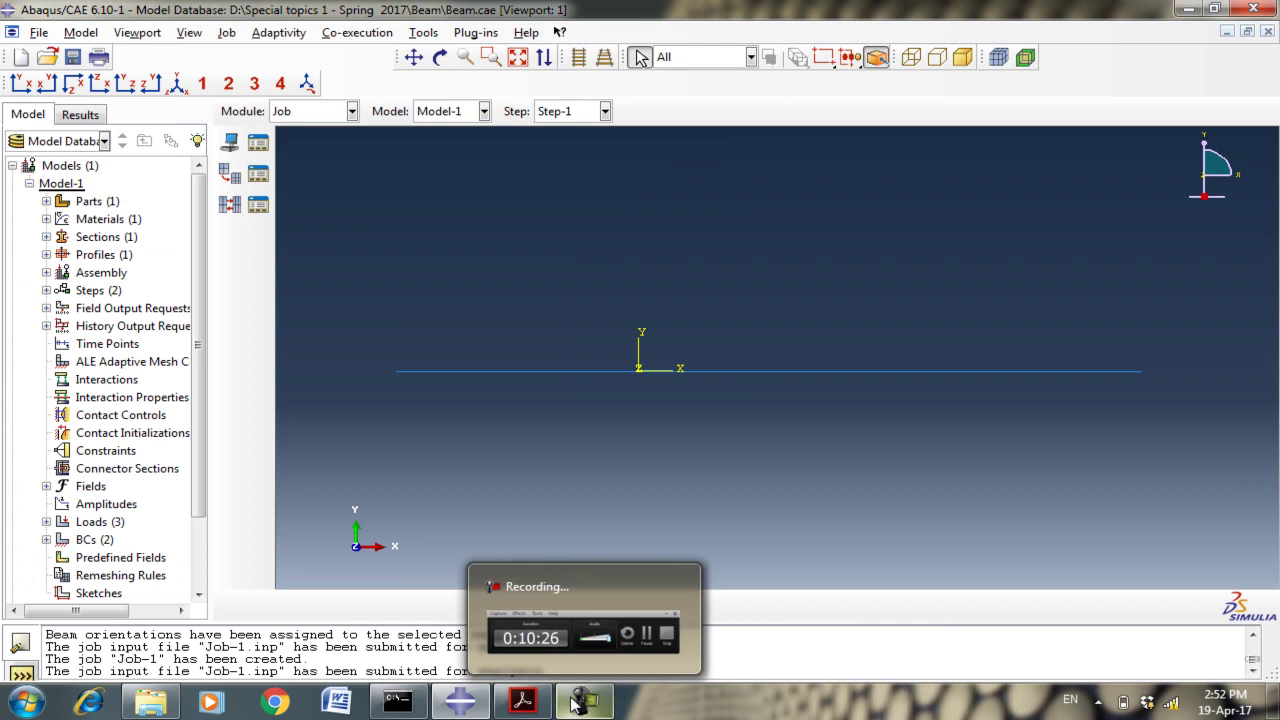
pyautogui.click(309, 112)
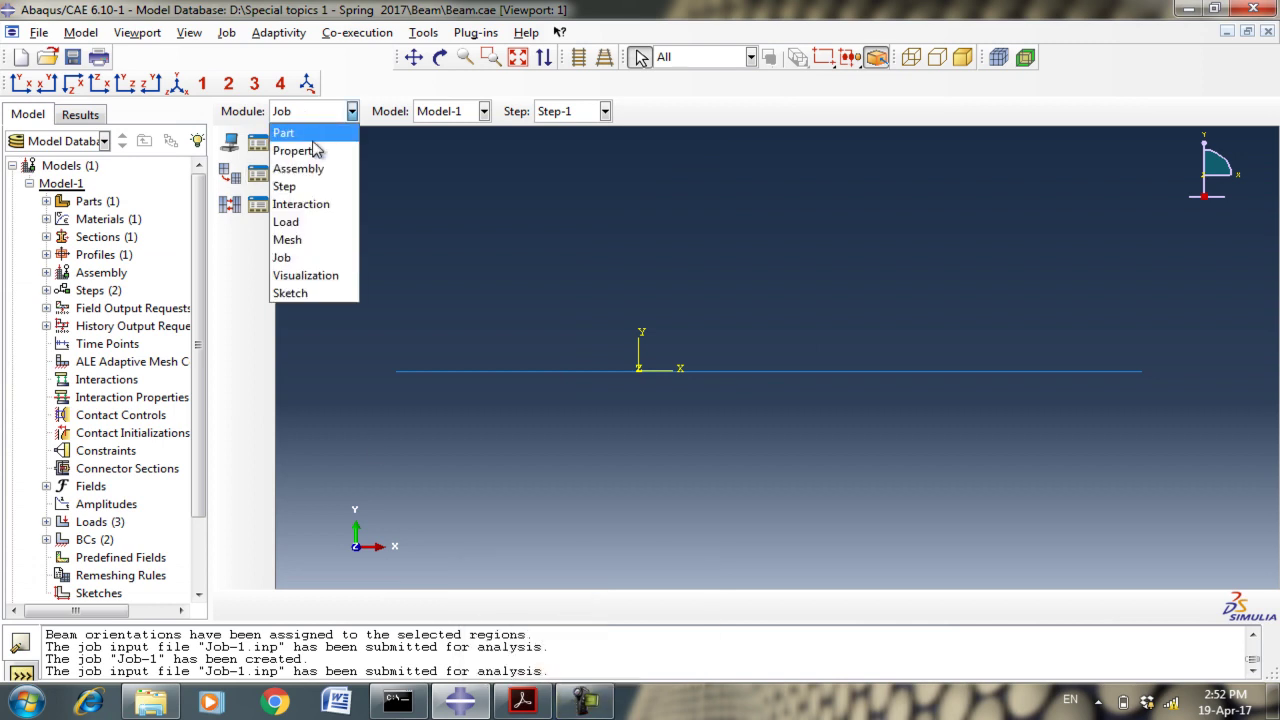
pyautogui.click(313, 131)
pyautogui.click(313, 112)
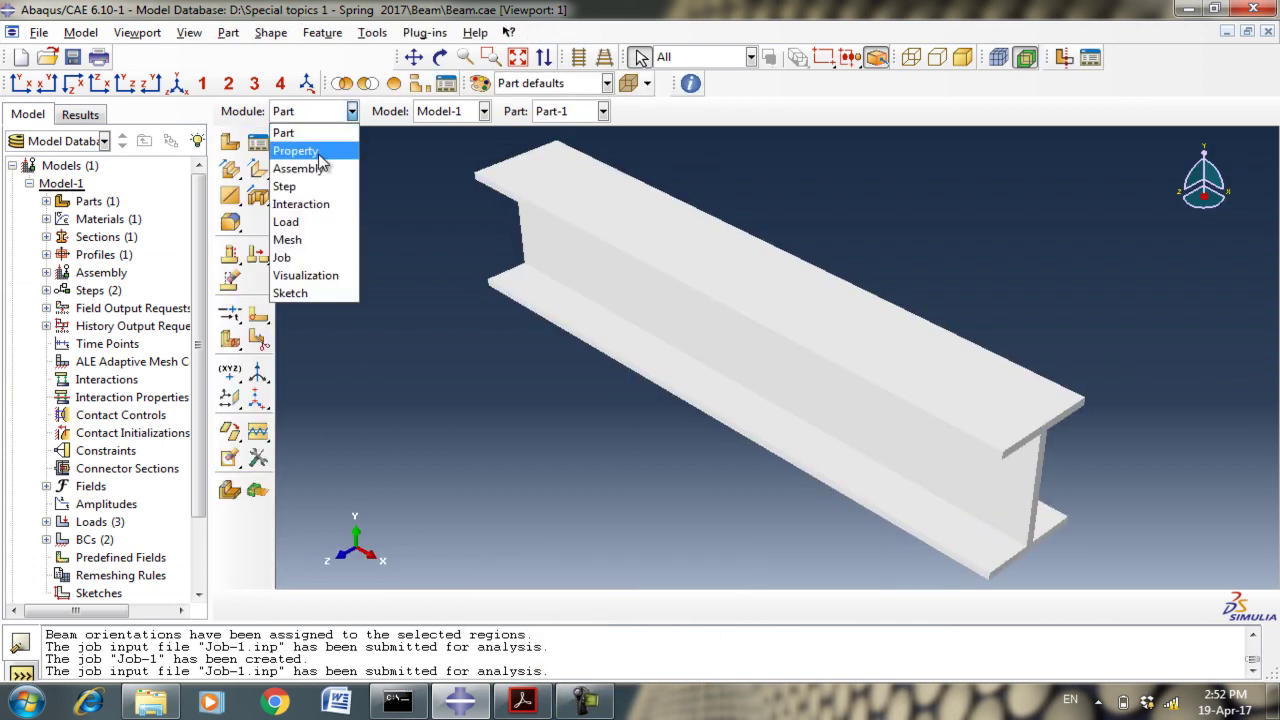
pyautogui.click(286, 133)
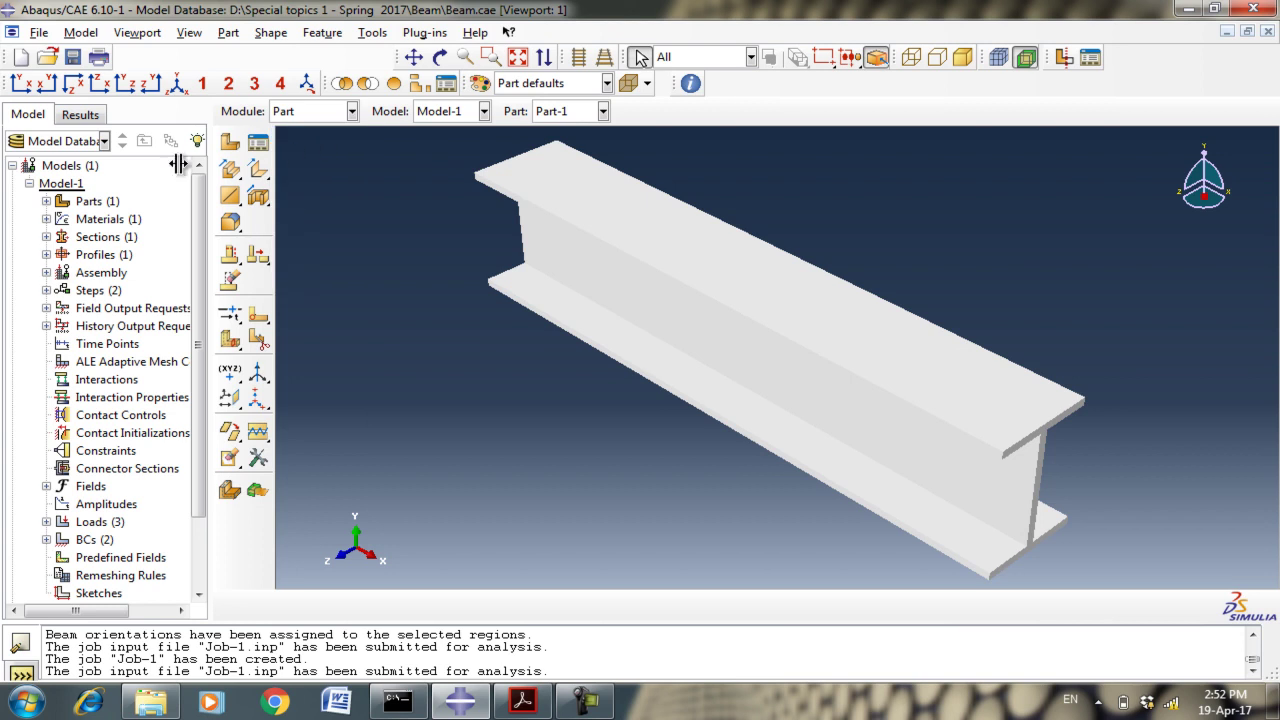
pyautogui.click(235, 148)
pyautogui.click(310, 179)
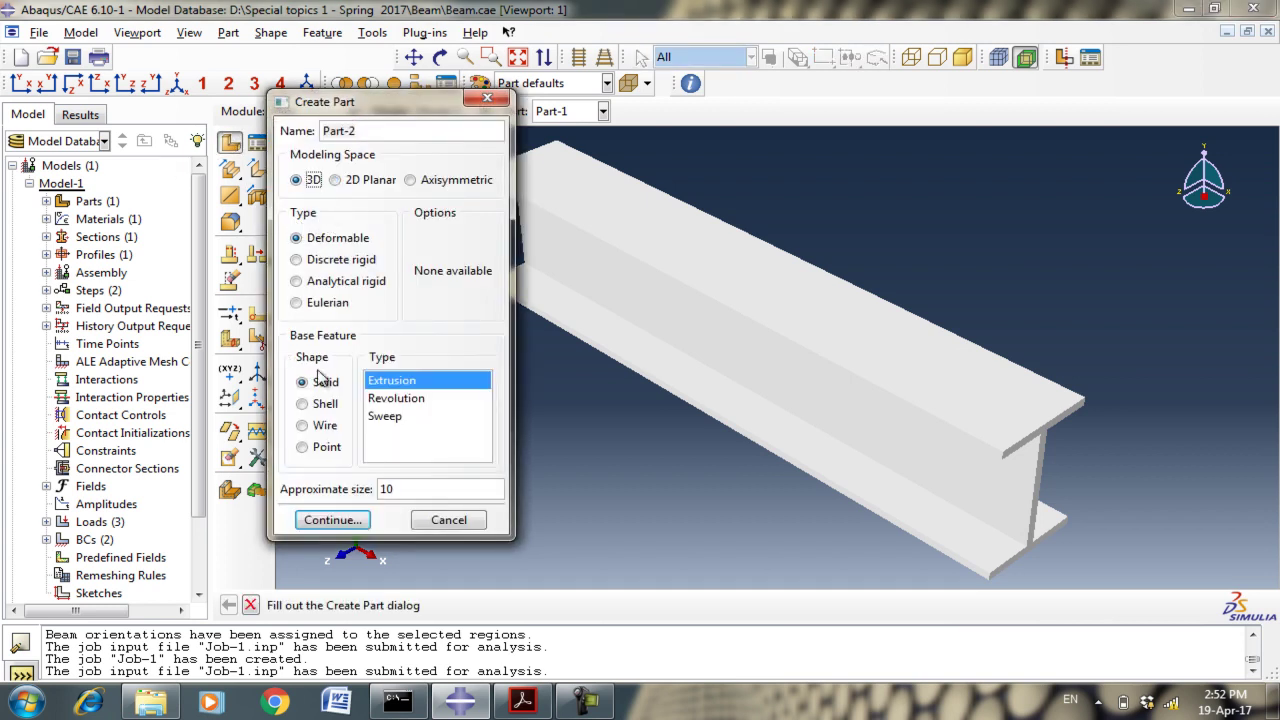
pyautogui.click(328, 426)
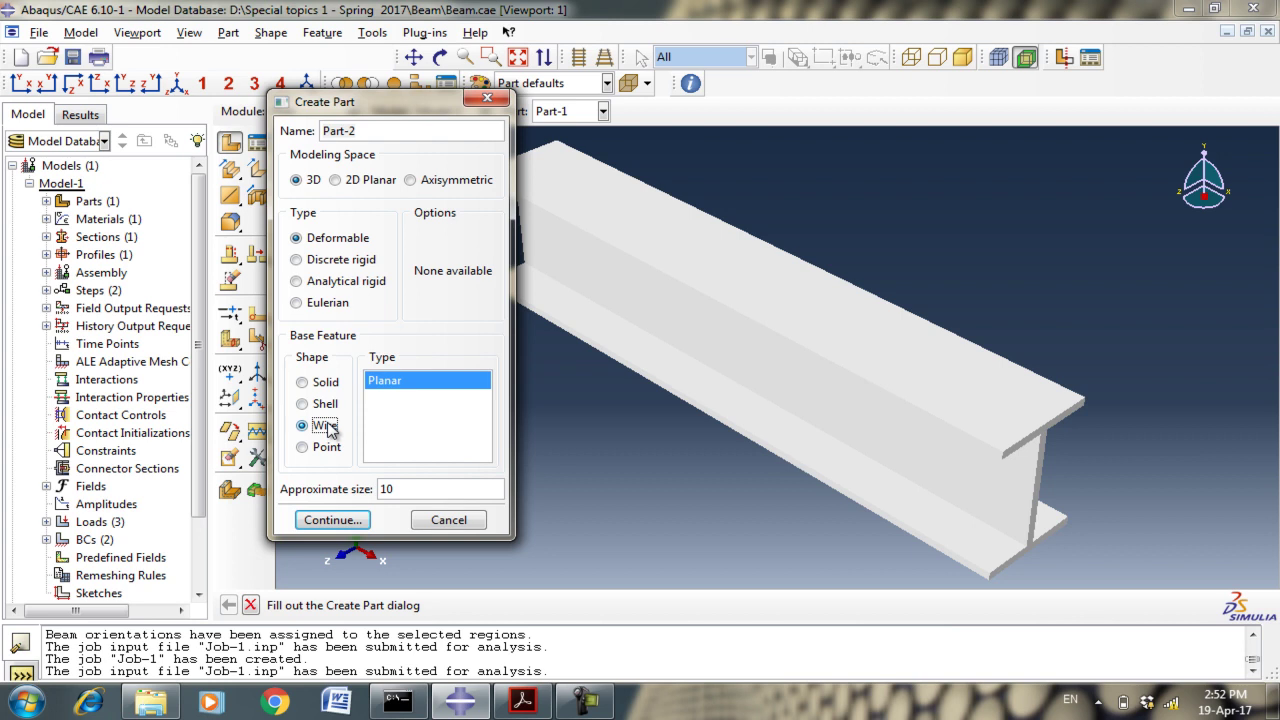
pyautogui.click(449, 520)
# Run the Cargo crane example from the Getting Started examples, closing the current model database without saving changes.
pyautogui.click(425, 32)
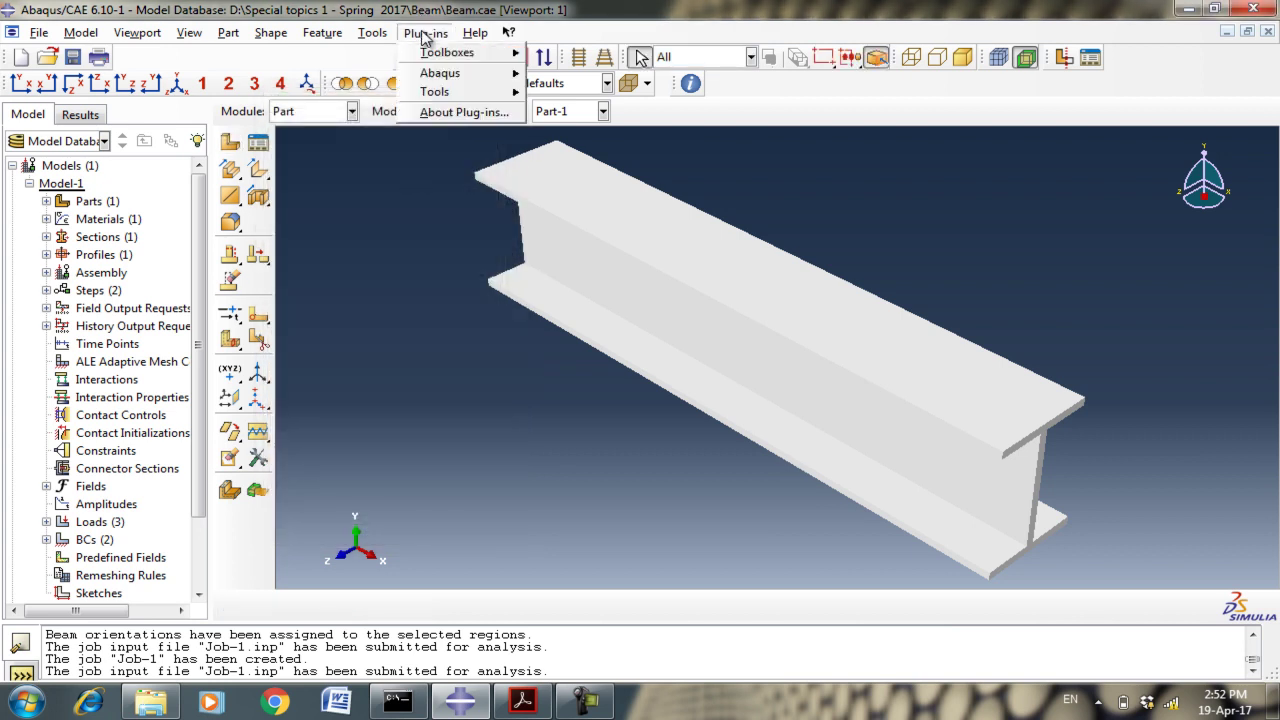
pyautogui.moveTo(477, 80)
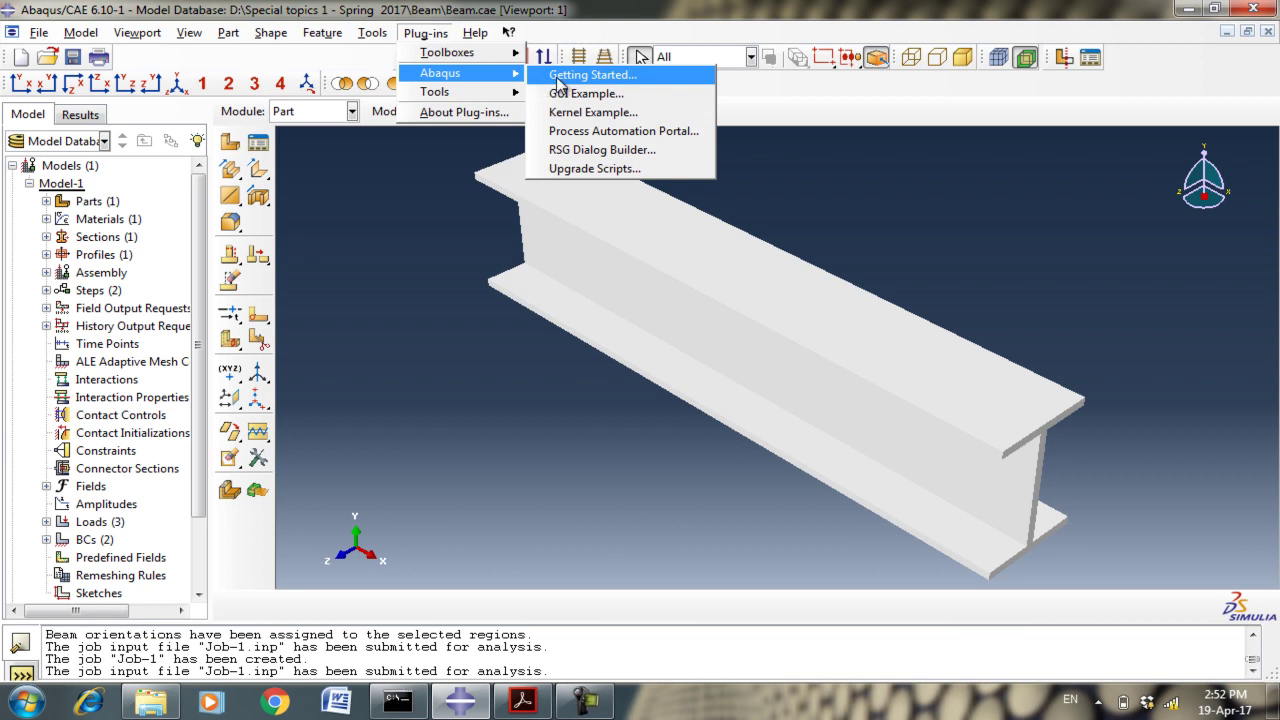
pyautogui.click(590, 75)
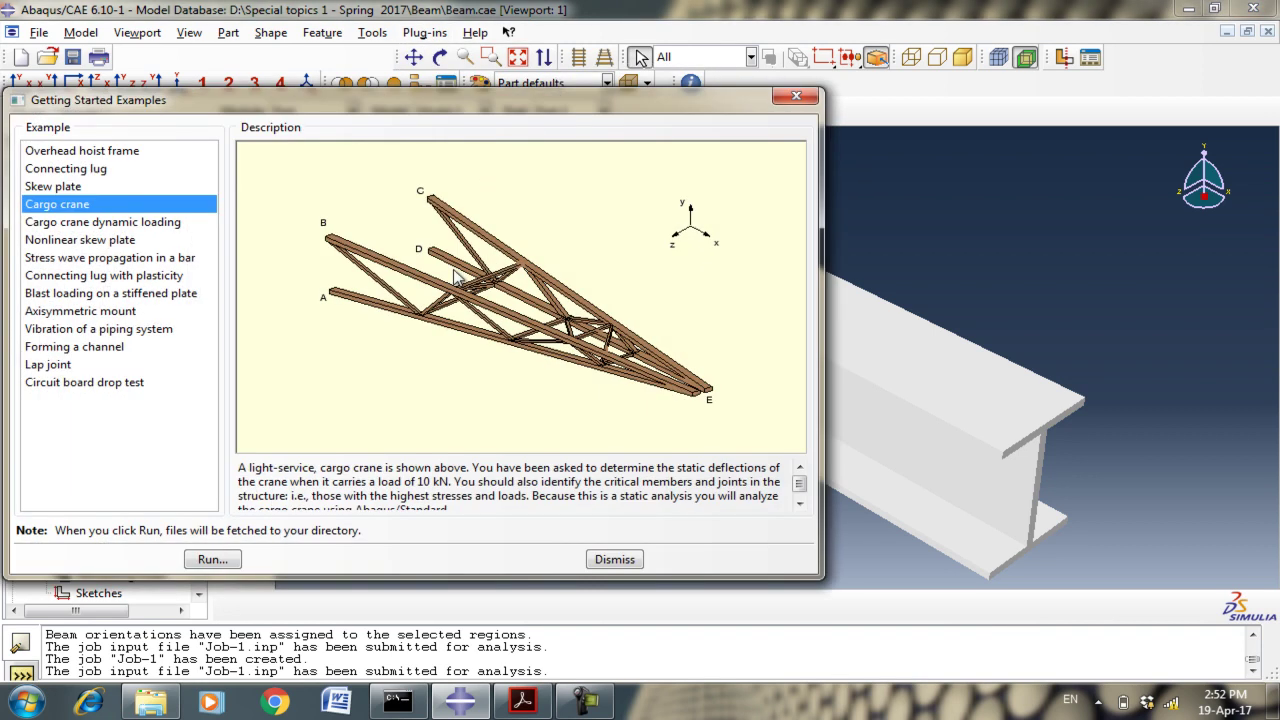
pyautogui.click(220, 561)
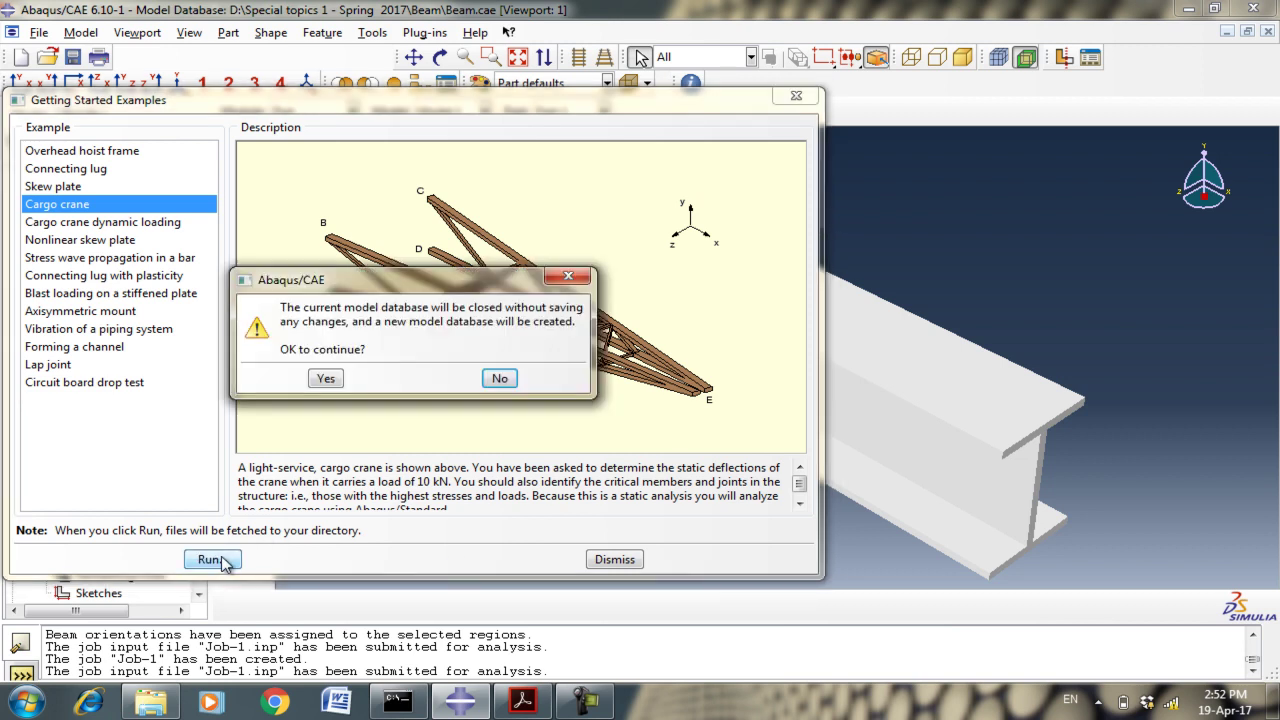
pyautogui.click(325, 377)
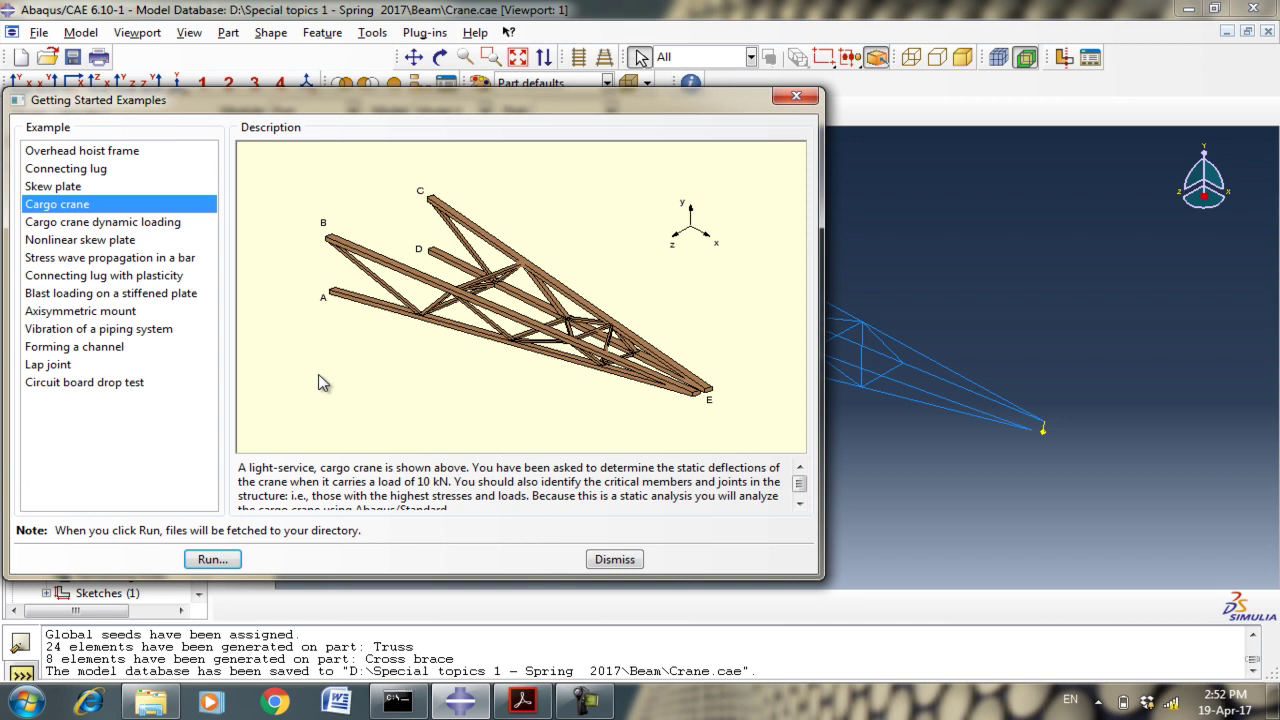
# Close the Getting Started examples and submit the Crane job for analysis from the Job module.
pyautogui.click(615, 561)
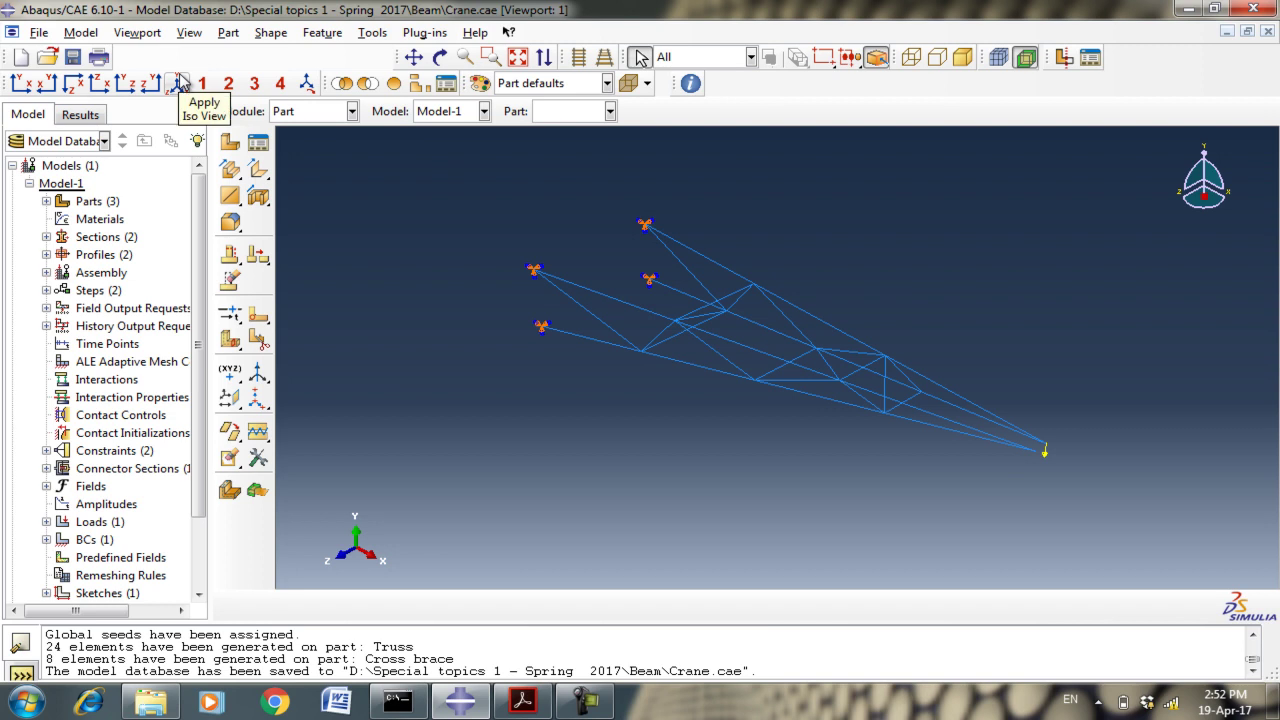
pyautogui.click(308, 114)
pyautogui.click(312, 258)
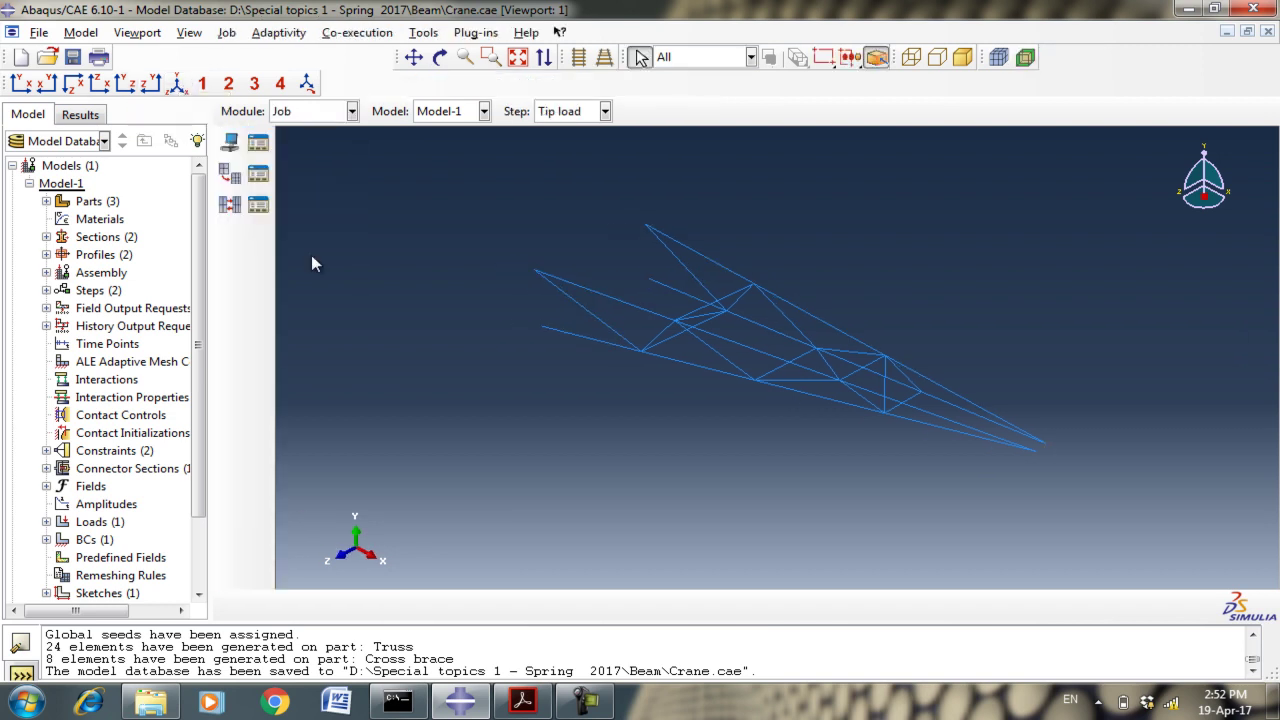
pyautogui.click(258, 145)
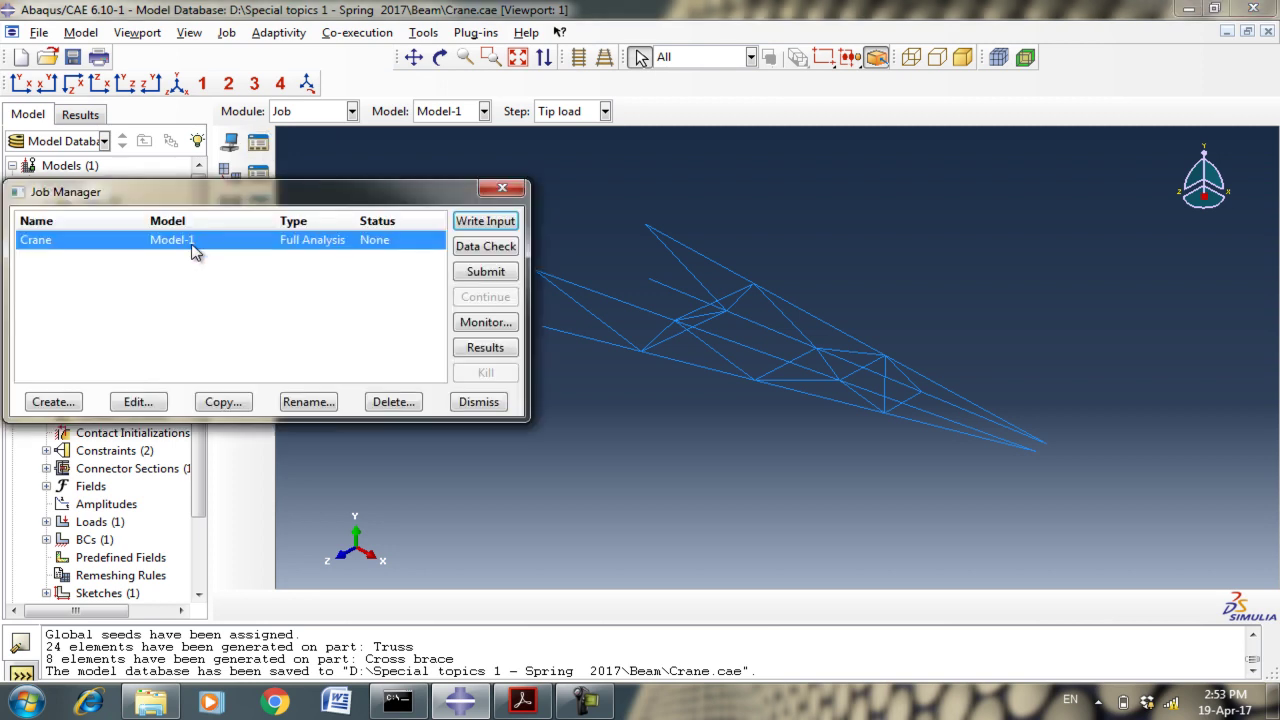
pyautogui.click(486, 273)
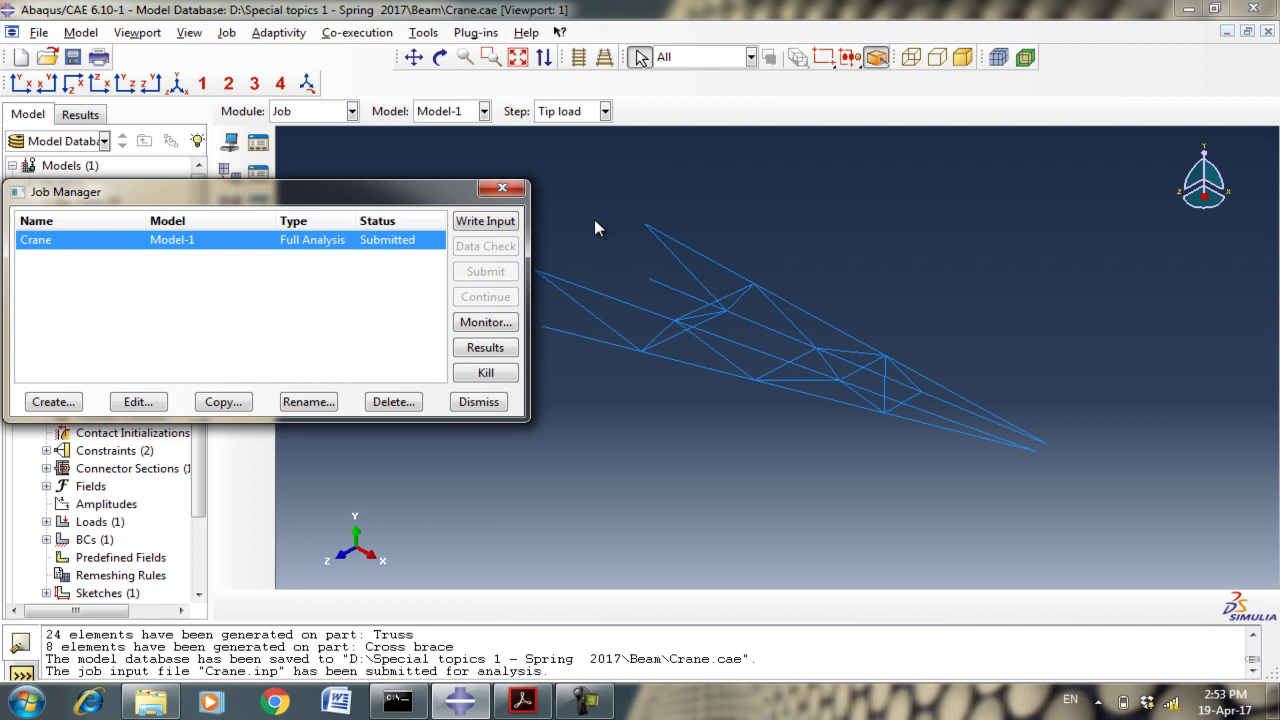
# Try to open the results of the submitted Crane job.
pyautogui.click(485, 347)
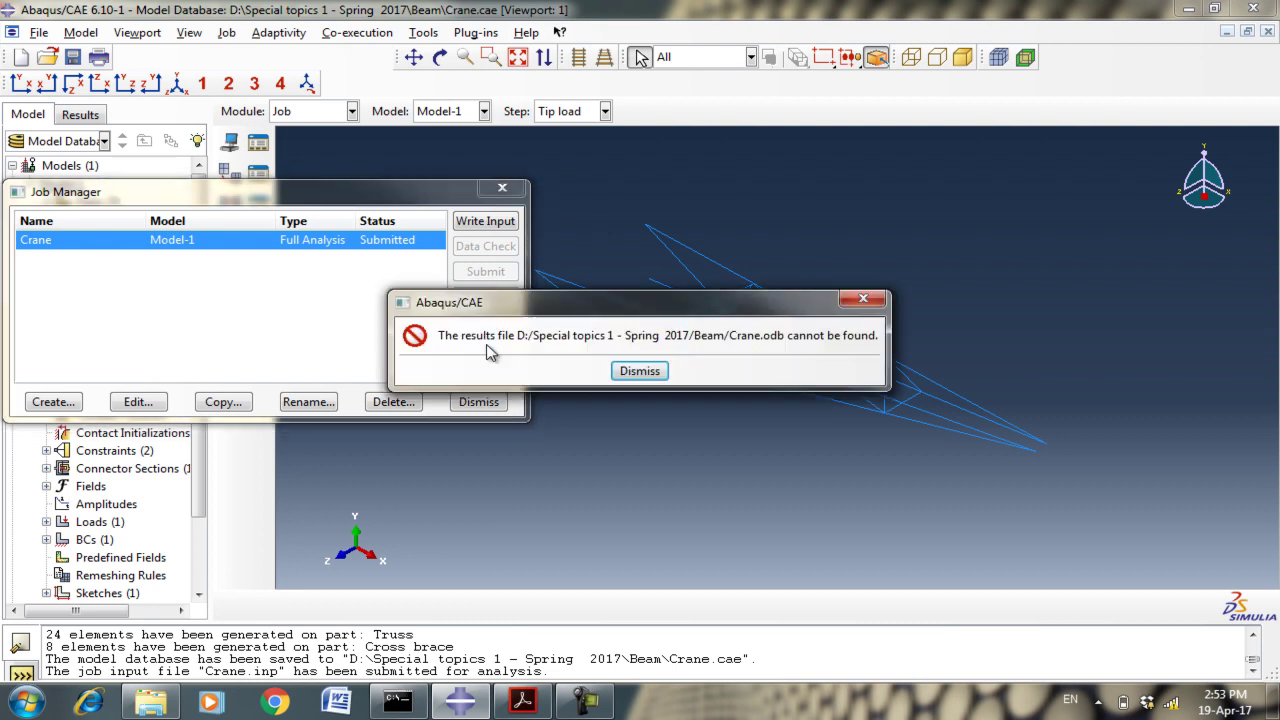
pyautogui.click(640, 371)
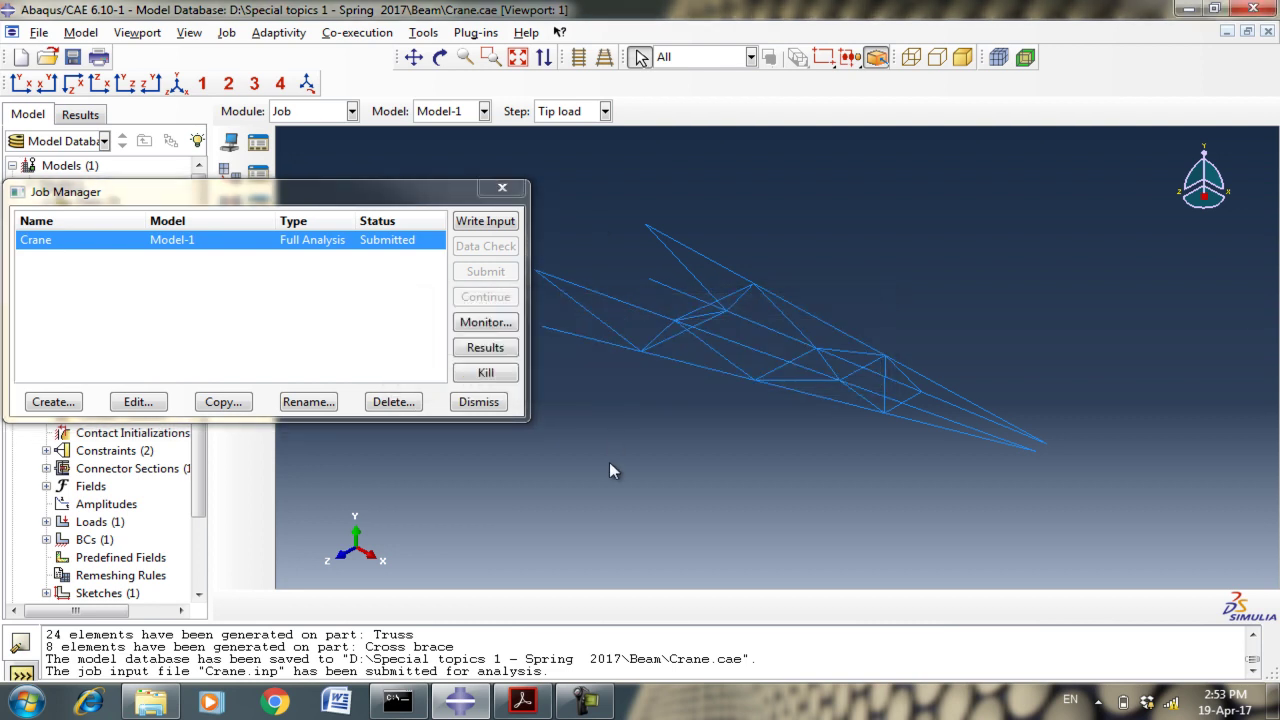
pyautogui.click(306, 117)
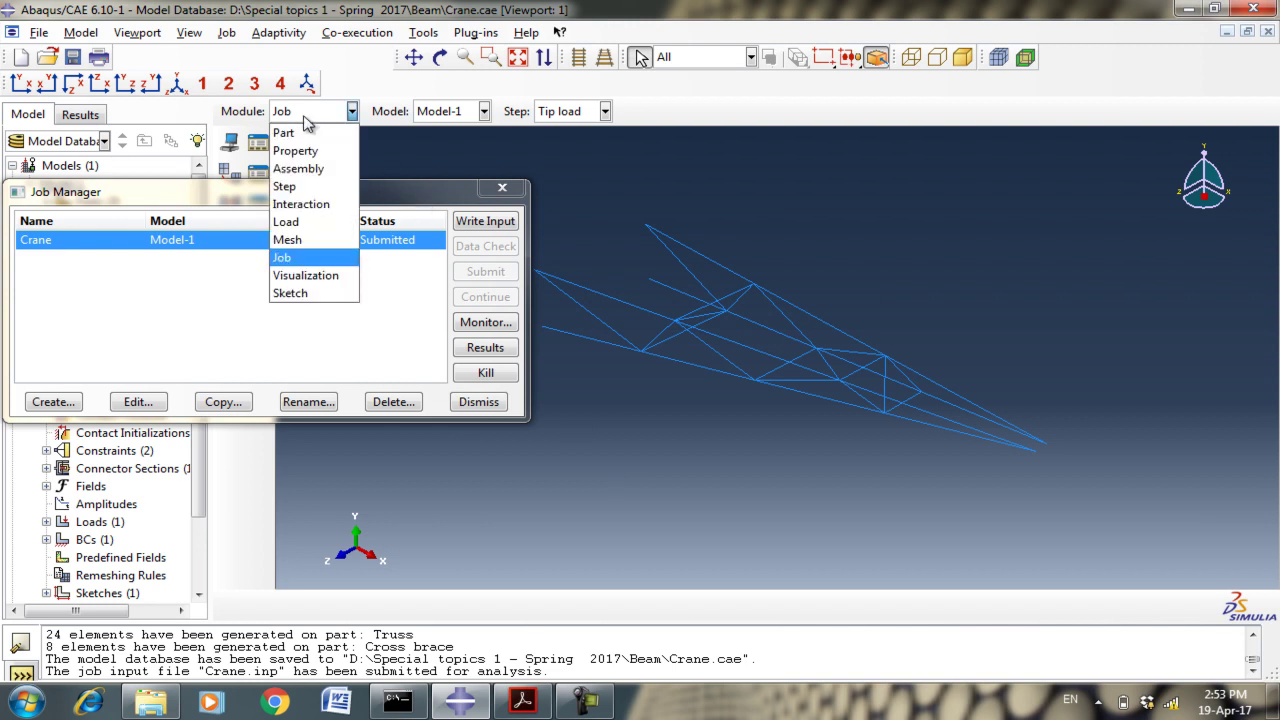
pyautogui.click(834, 239)
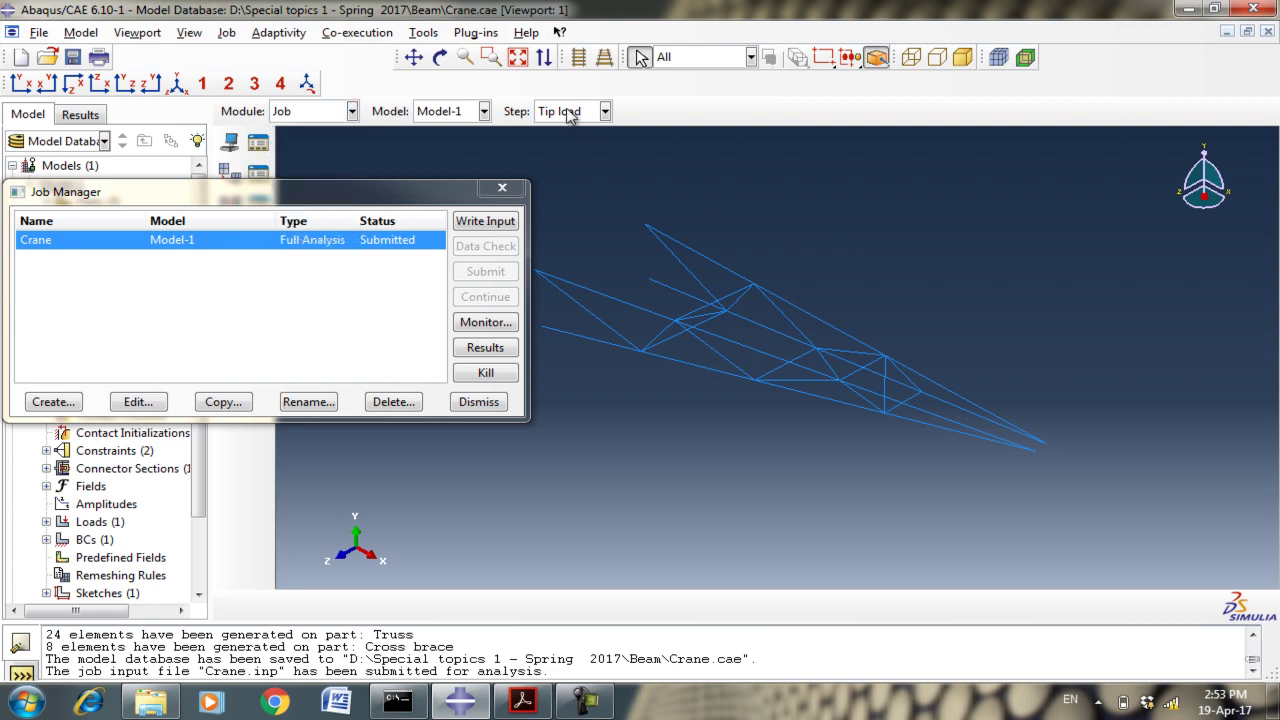
# Review the Overhead hoist frame, Connecting lug and Lap joint entries in the Getting Started examples, closing them without running any.
pyautogui.click(470, 33)
pyautogui.moveTo(500, 75)
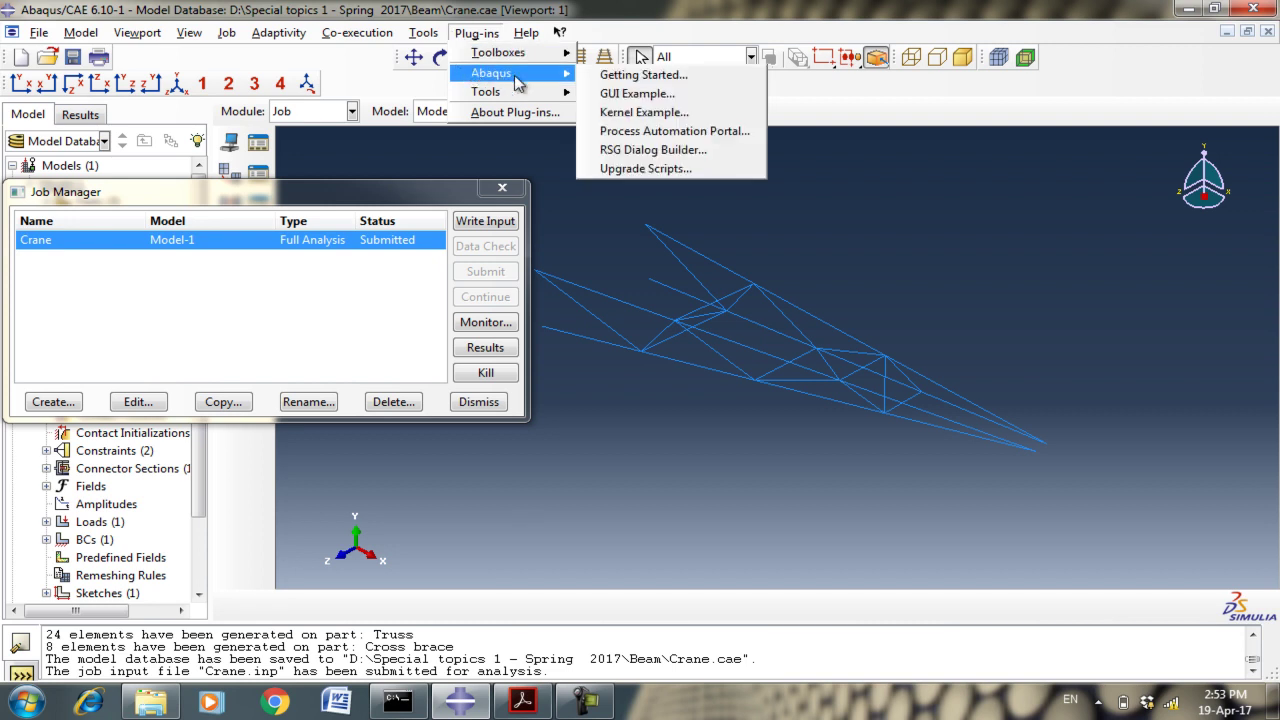
pyautogui.click(607, 78)
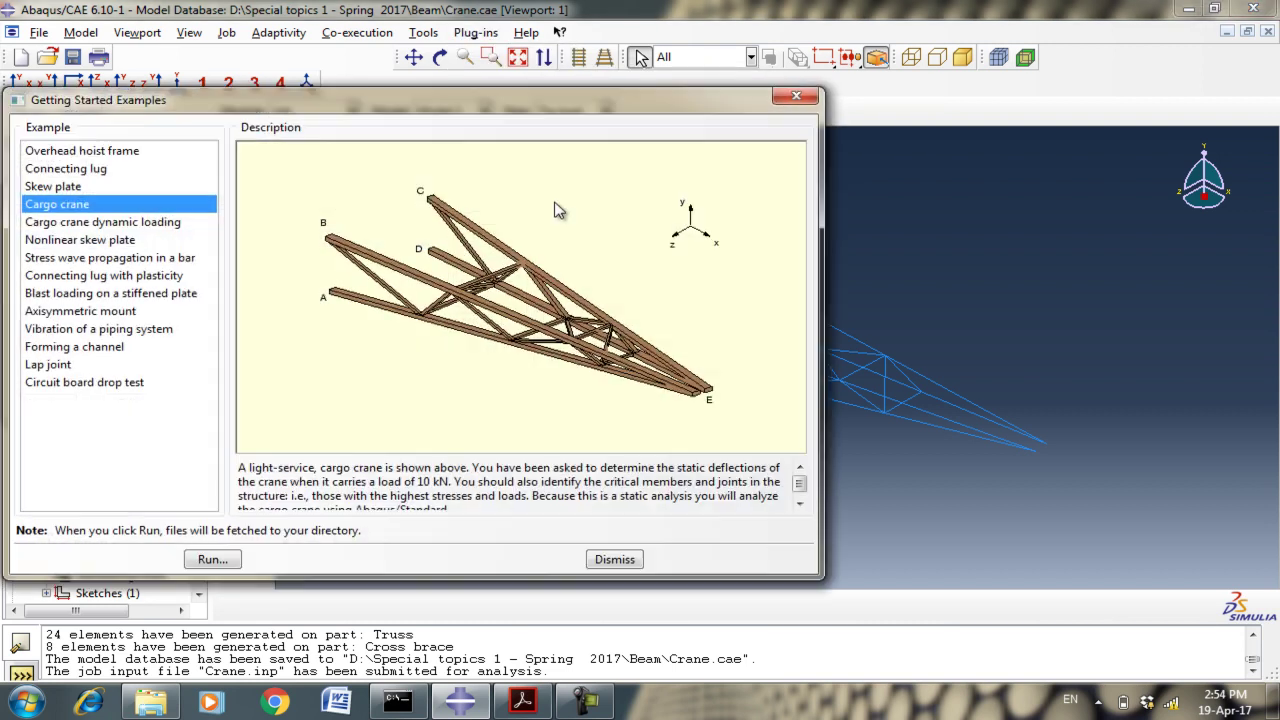
pyautogui.click(81, 155)
pyautogui.click(80, 172)
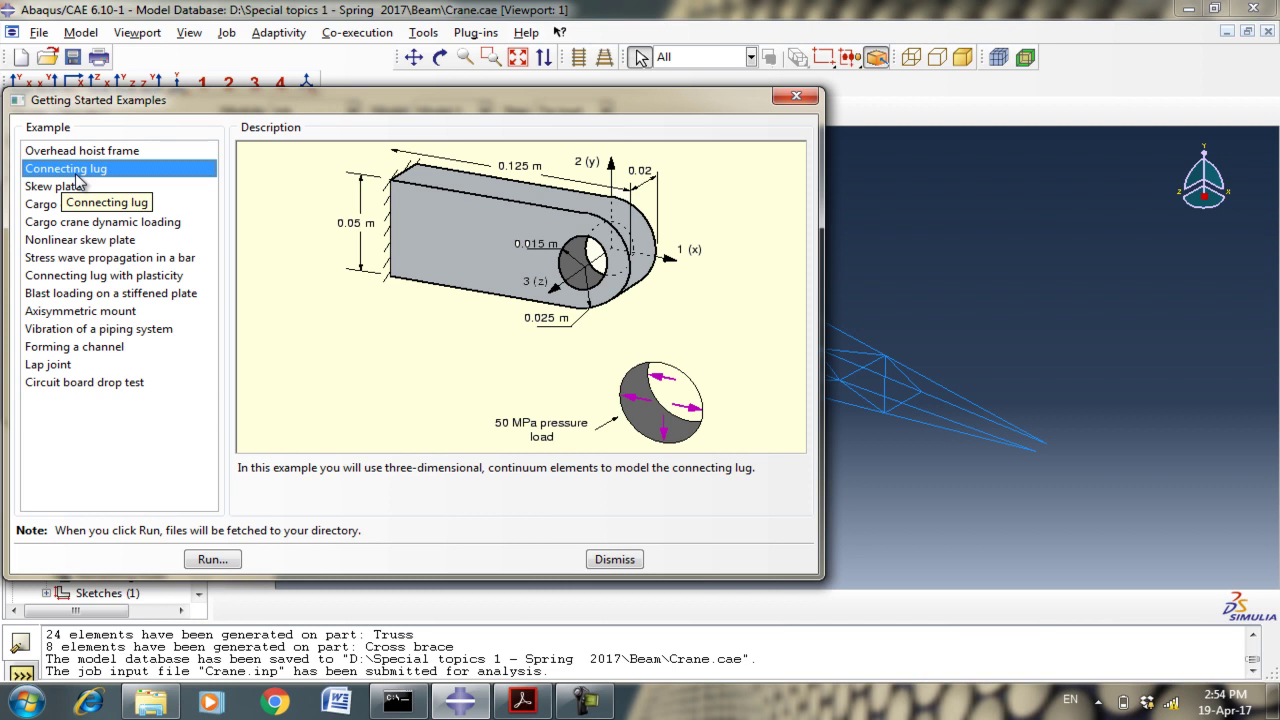
pyautogui.click(142, 151)
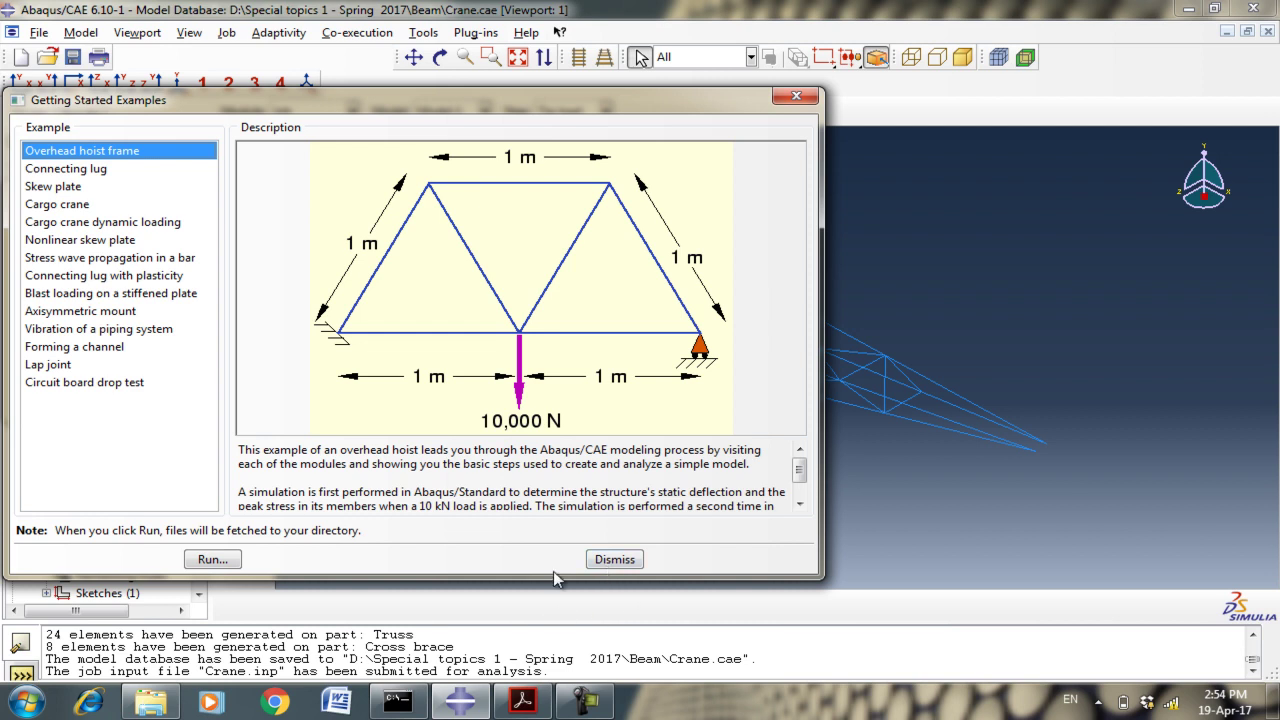
pyautogui.click(55, 366)
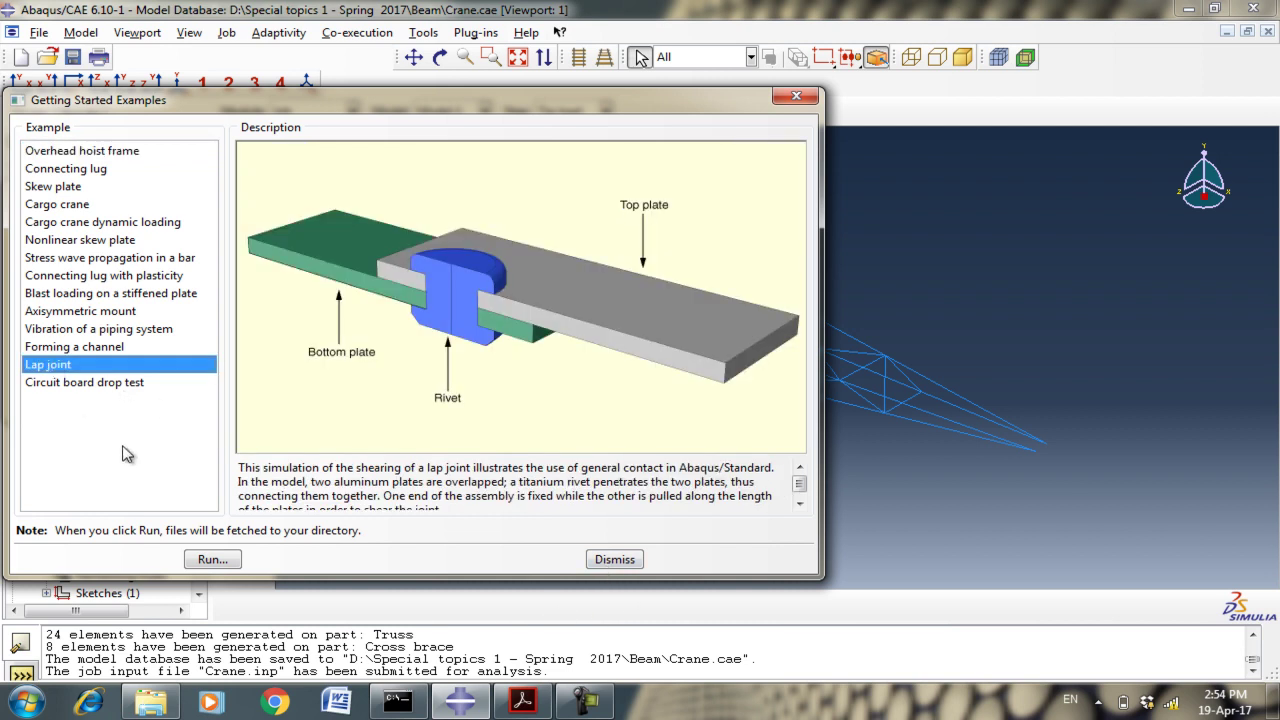
pyautogui.click(218, 561)
pyautogui.click(614, 560)
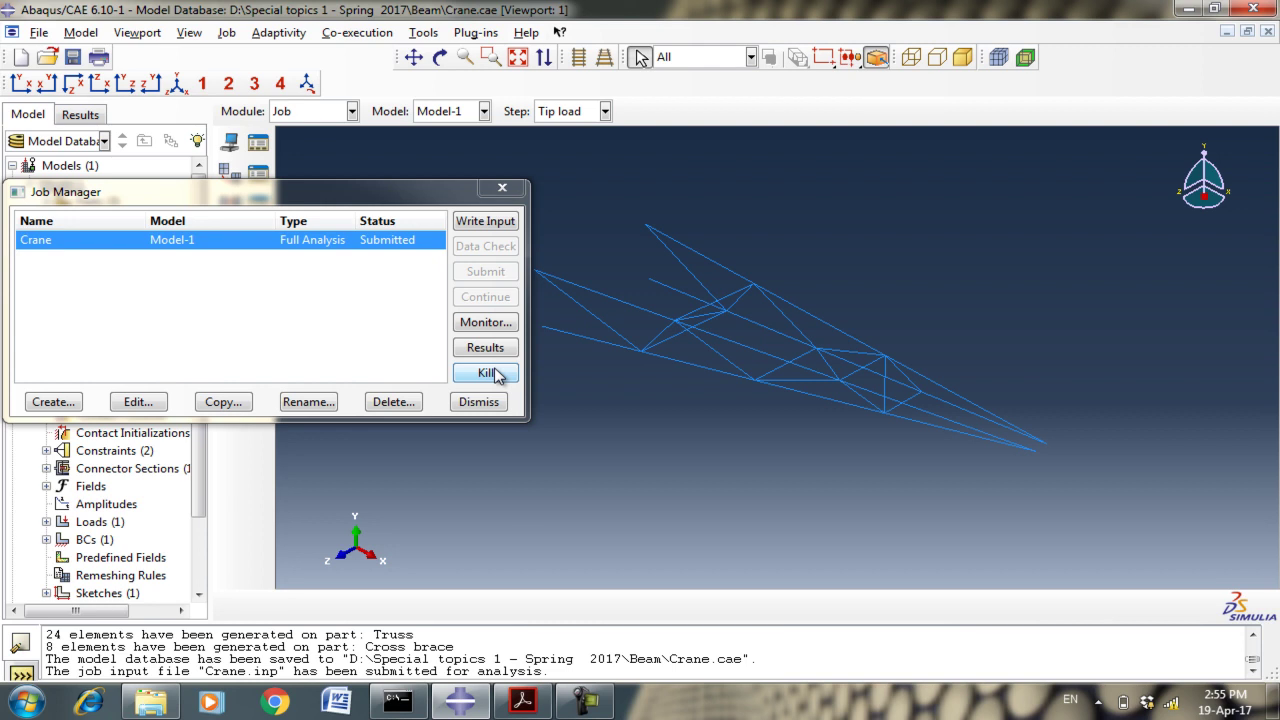
# Open the Crane job's results in the Visualization module and plot contours on the deformed crane.
pyautogui.click(485, 347)
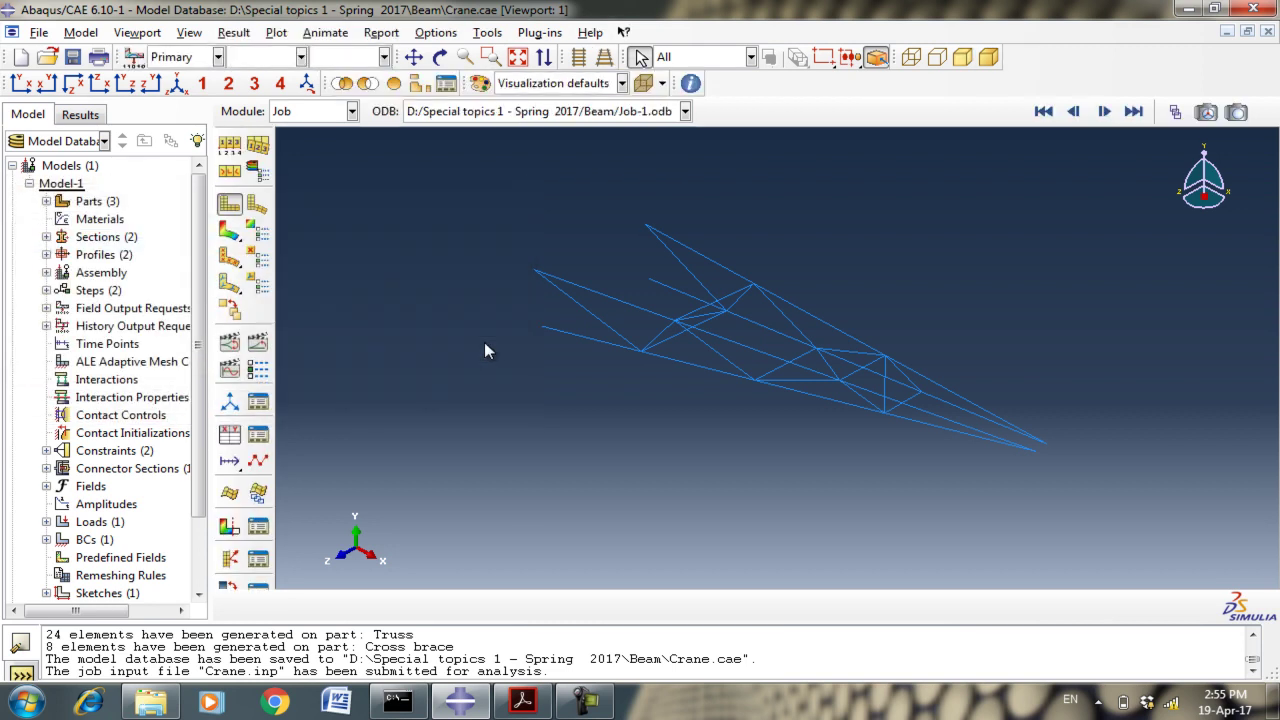
pyautogui.click(230, 231)
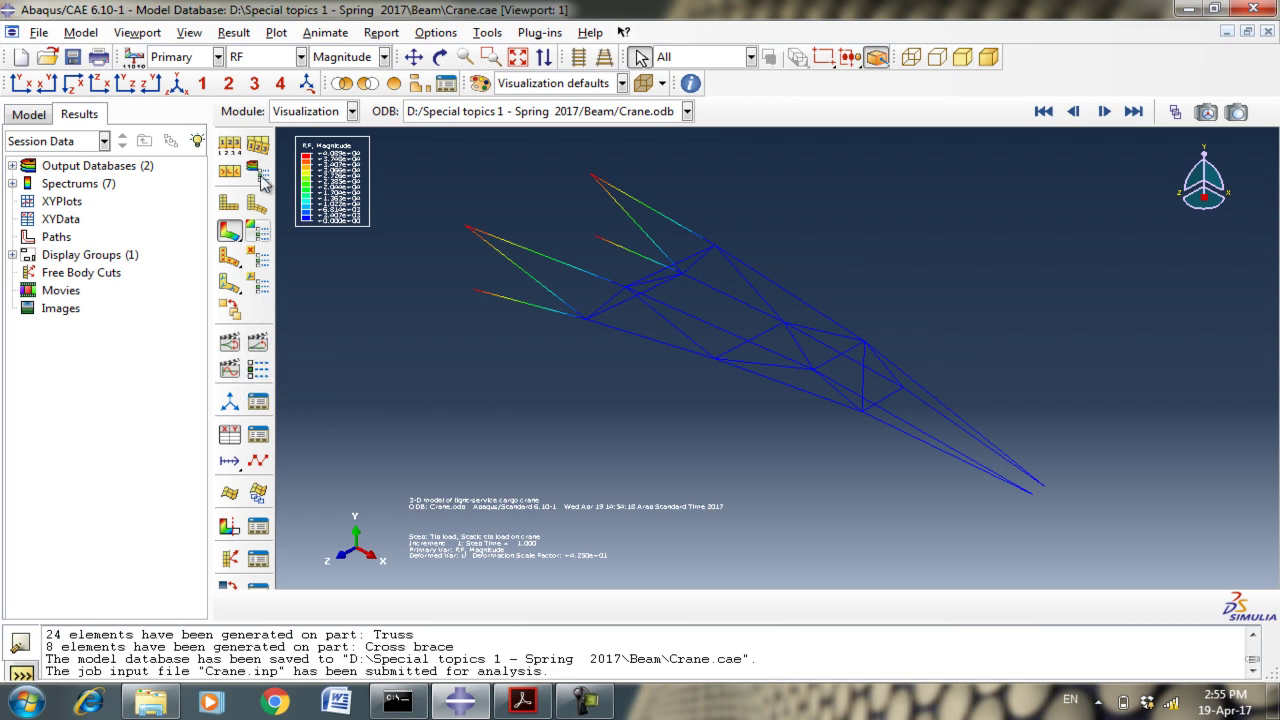
pyautogui.click(305, 112)
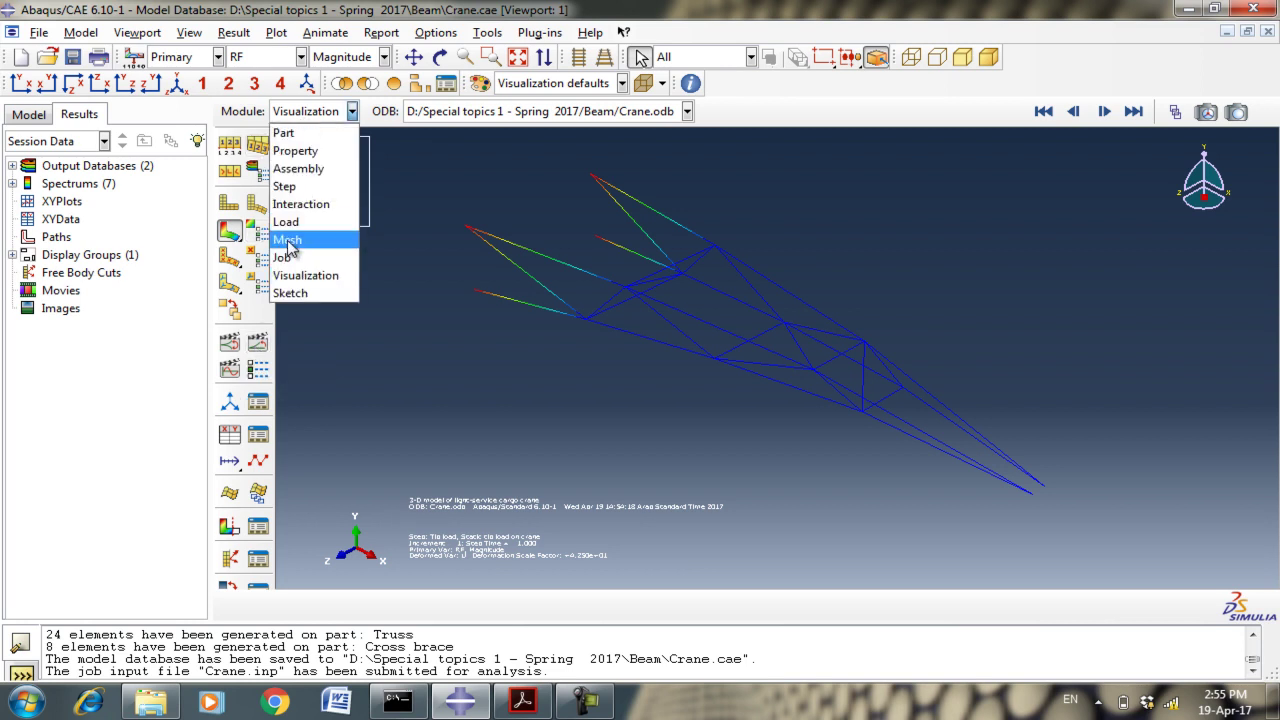
pyautogui.click(300, 276)
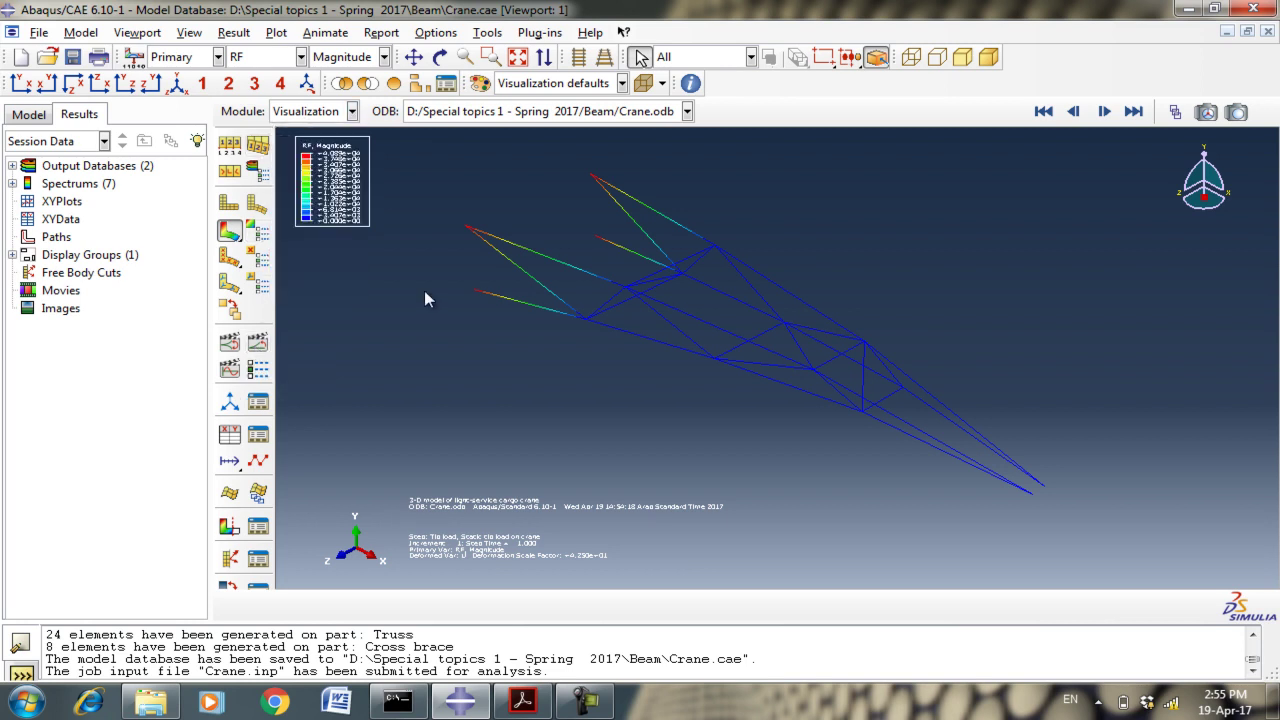
# Enlarge the viewport annotation font for the legend, triad, title block and state block.
pyautogui.click(148, 36)
pyautogui.click(185, 245)
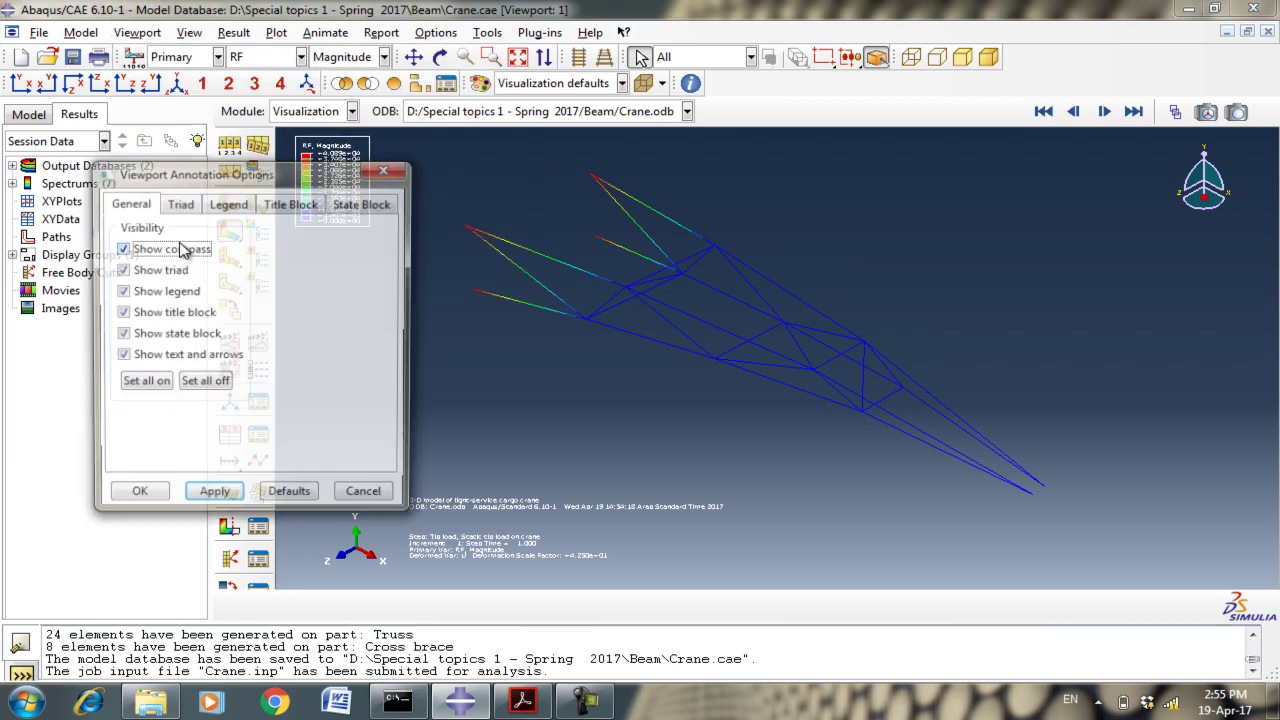
pyautogui.click(227, 204)
pyautogui.click(303, 314)
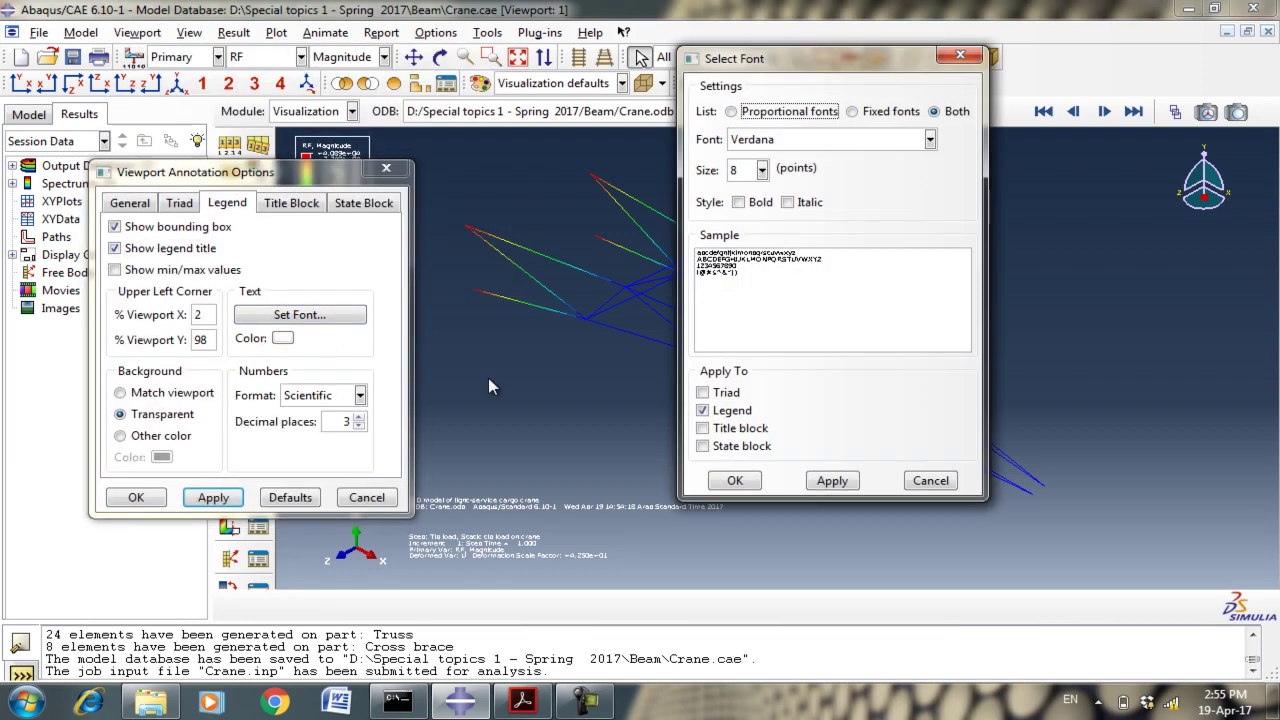
pyautogui.click(758, 171)
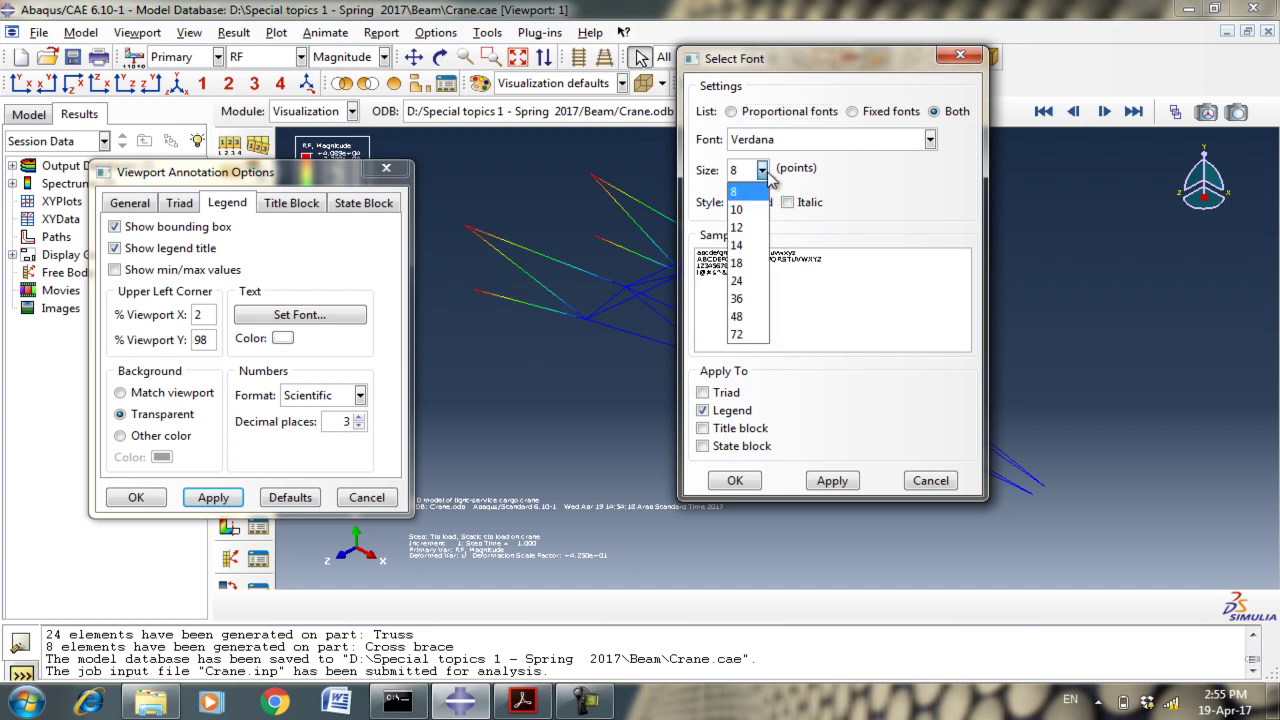
pyautogui.click(743, 255)
pyautogui.click(704, 446)
pyautogui.click(704, 428)
pyautogui.click(703, 393)
pyautogui.click(722, 480)
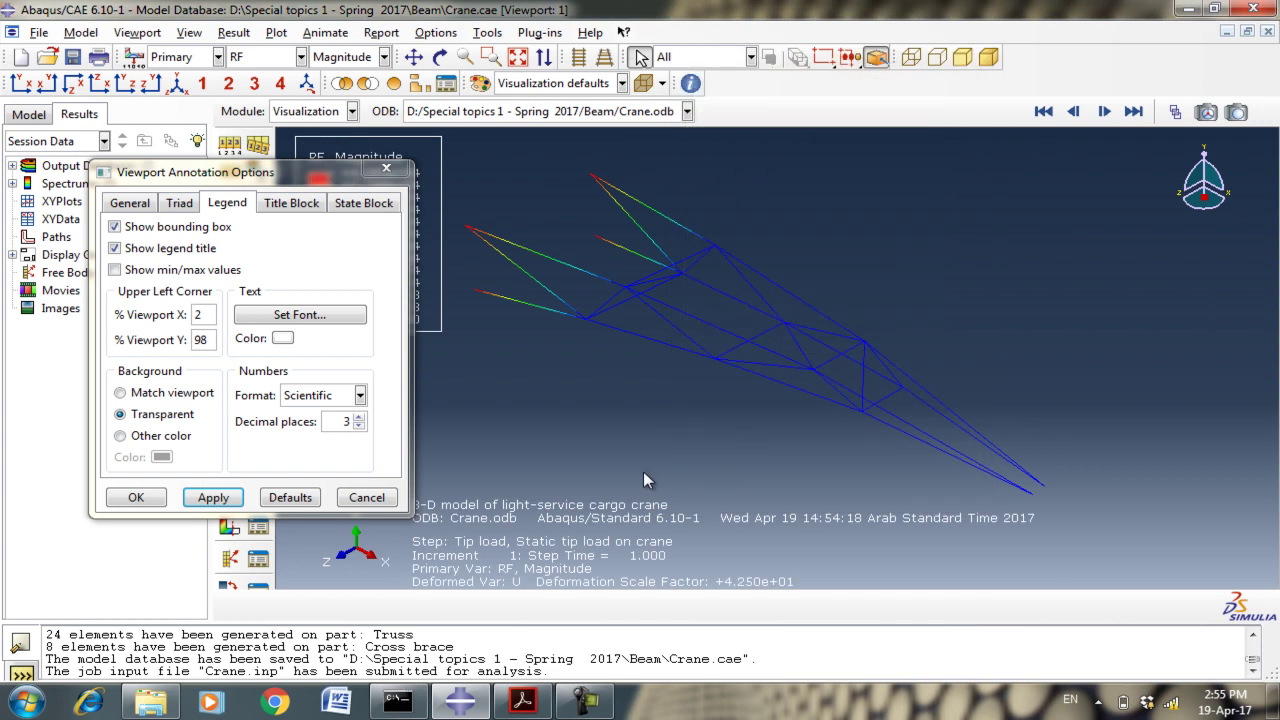
pyautogui.click(136, 497)
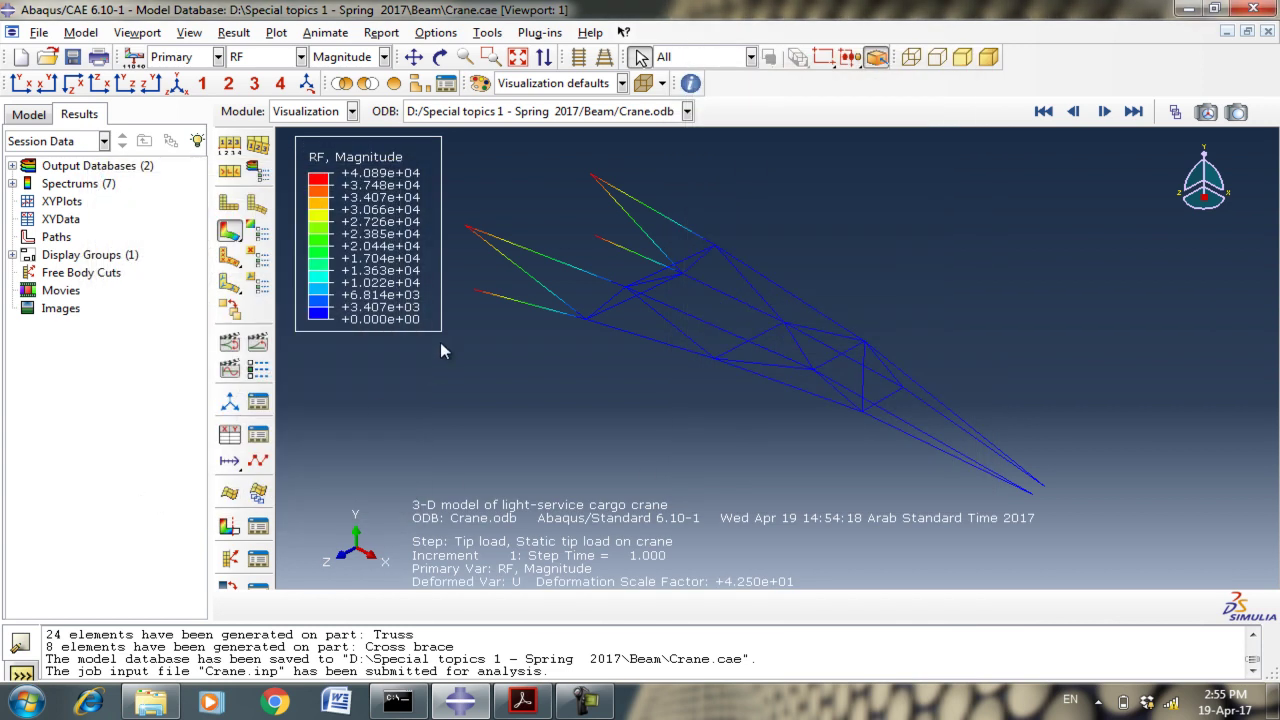
# Play the time-history animation of the crane results, and check the Tip load step's procedure in the Step Manager.
pyautogui.click(257, 342)
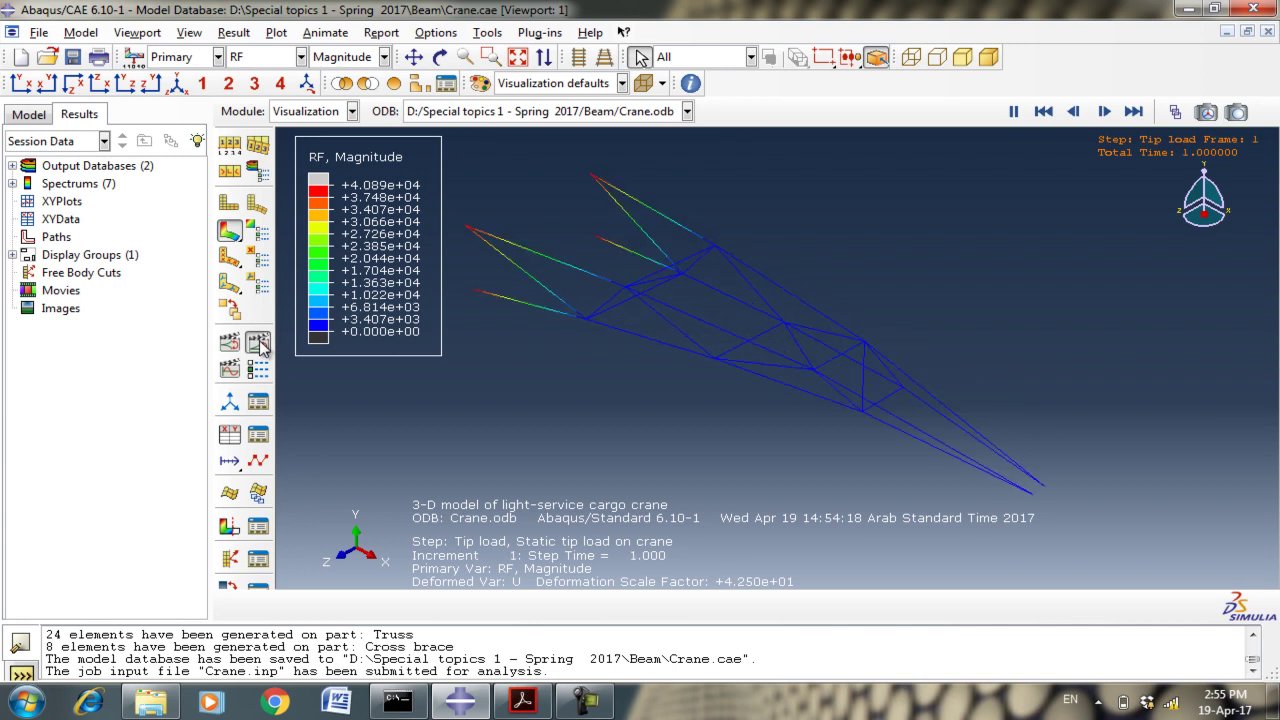
pyautogui.click(259, 343)
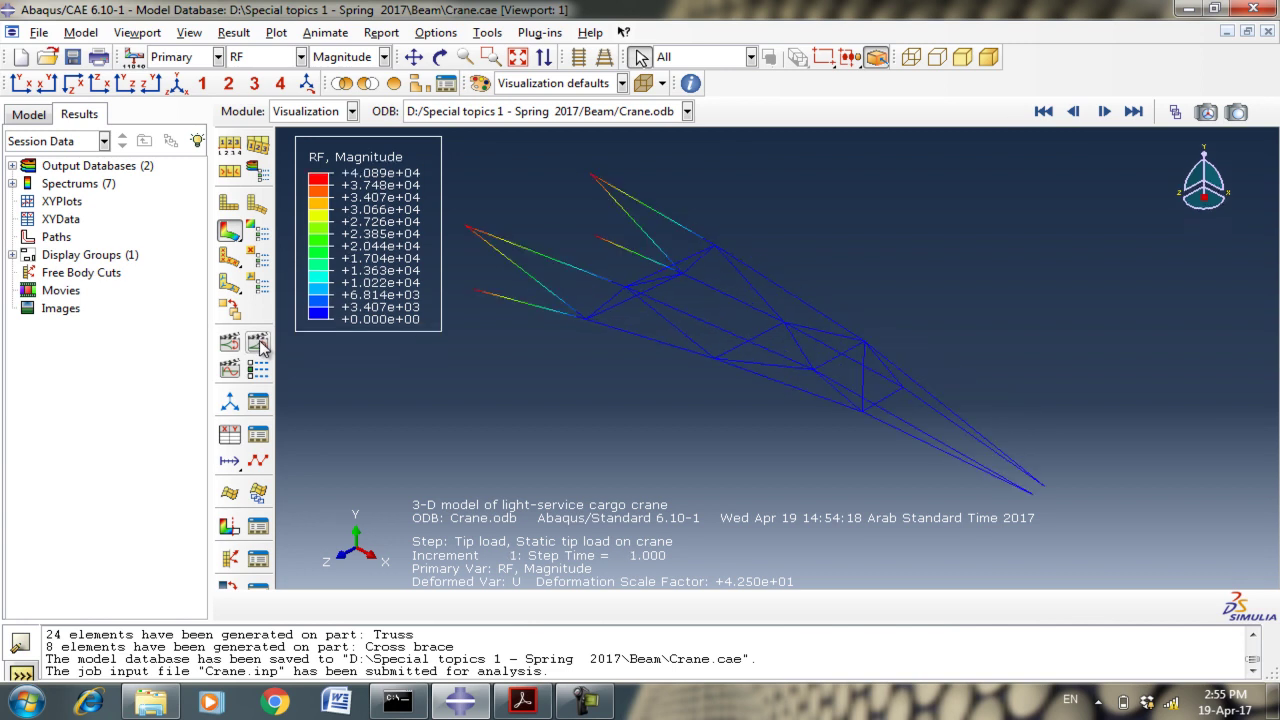
pyautogui.click(348, 111)
pyautogui.click(316, 189)
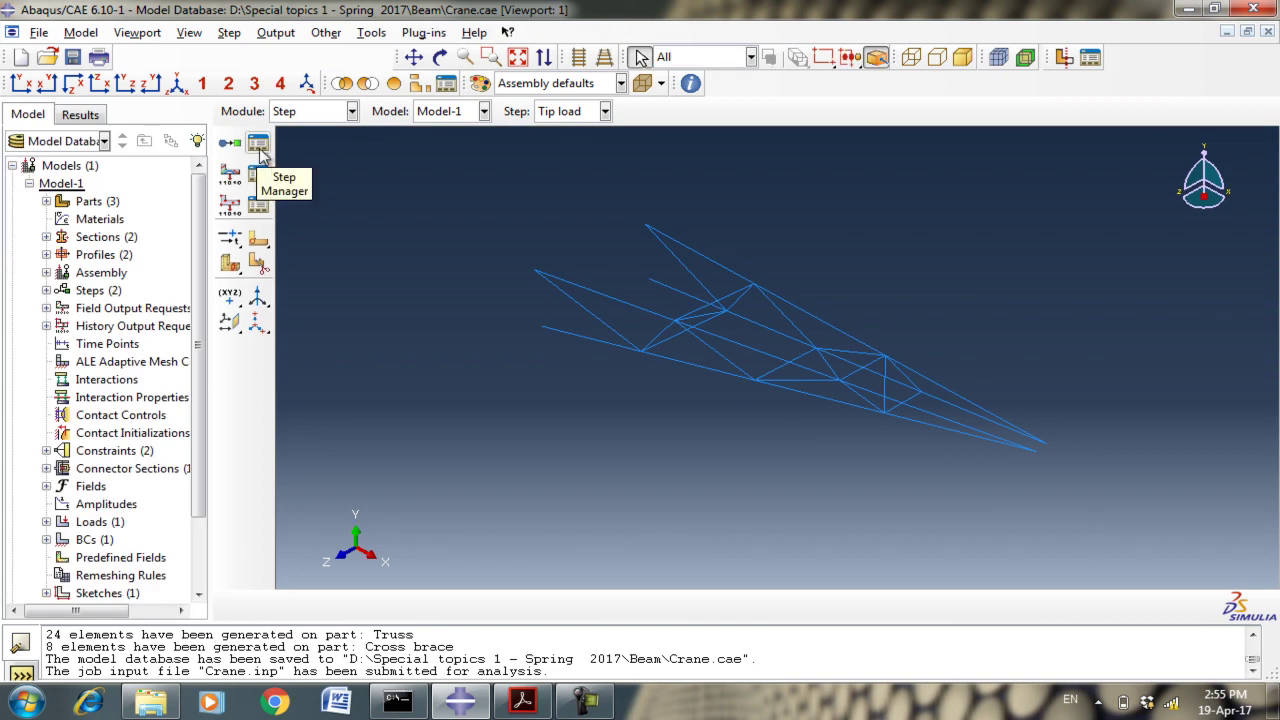
pyautogui.click(258, 144)
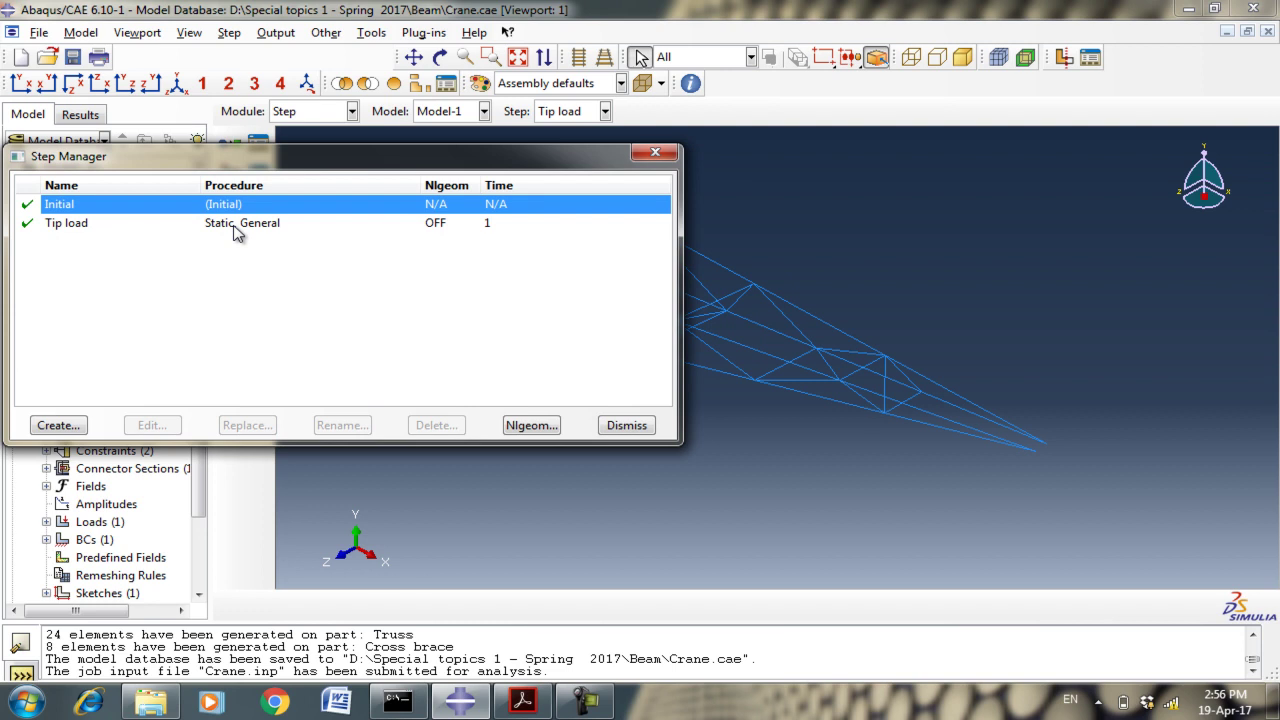
pyautogui.click(603, 424)
pyautogui.click(320, 111)
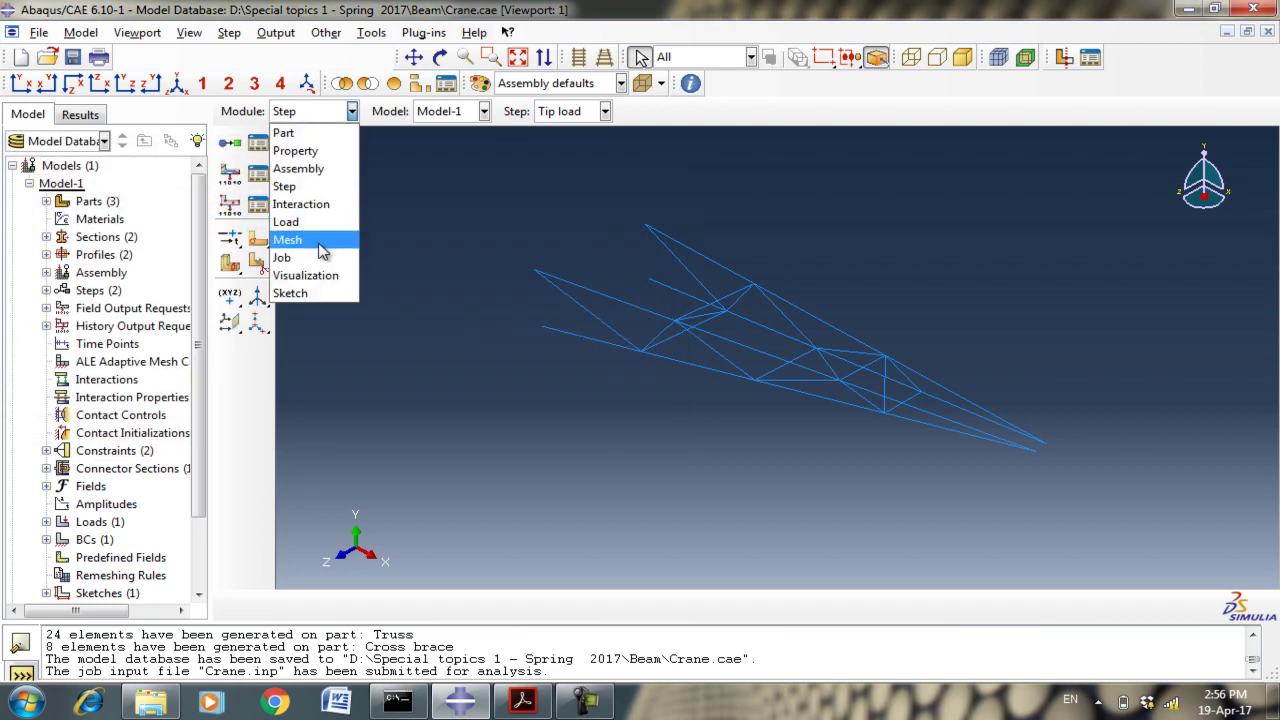
pyautogui.click(320, 275)
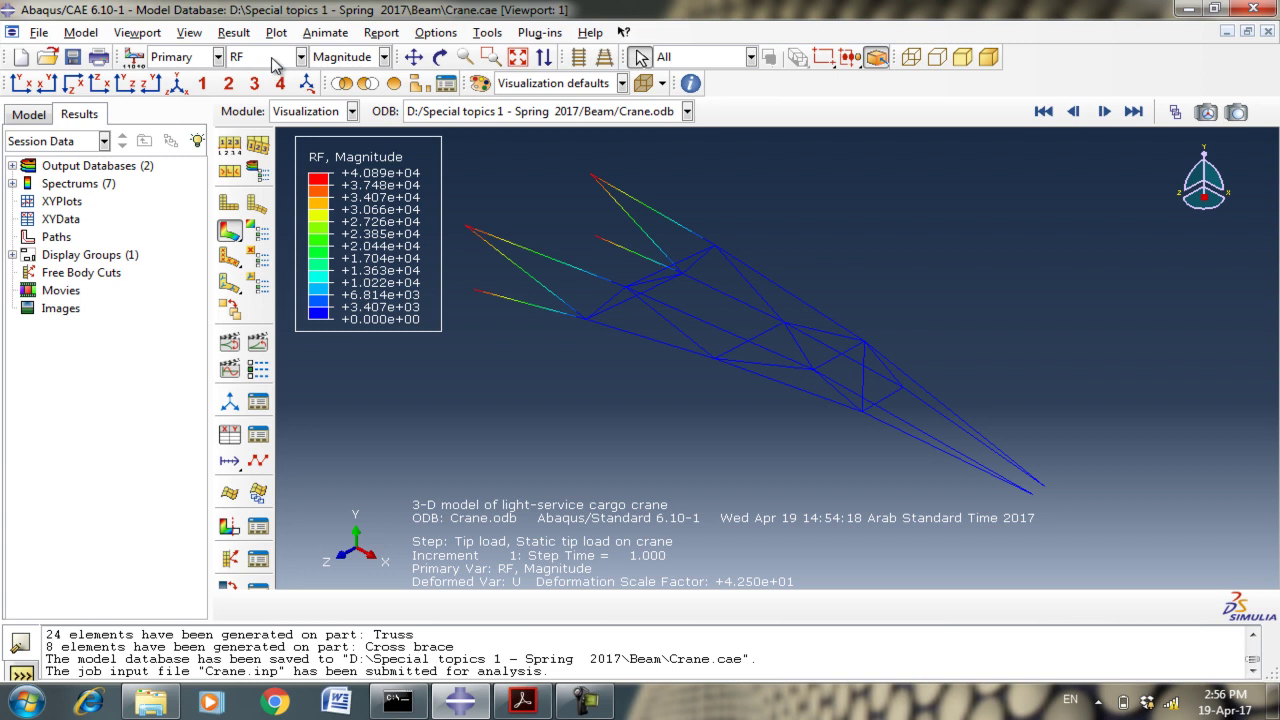
# Examine the Tip load's concentrated force definition in the Load module, closing it without changes.
pyautogui.click(318, 112)
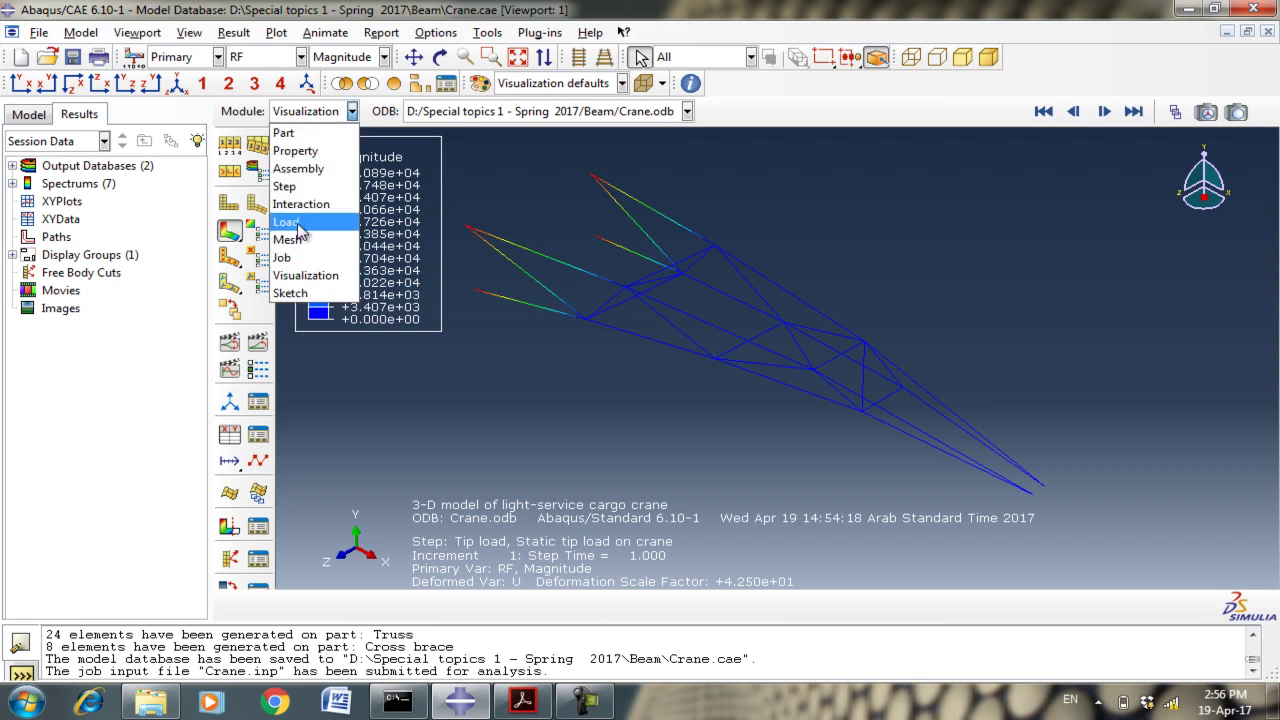
pyautogui.click(290, 229)
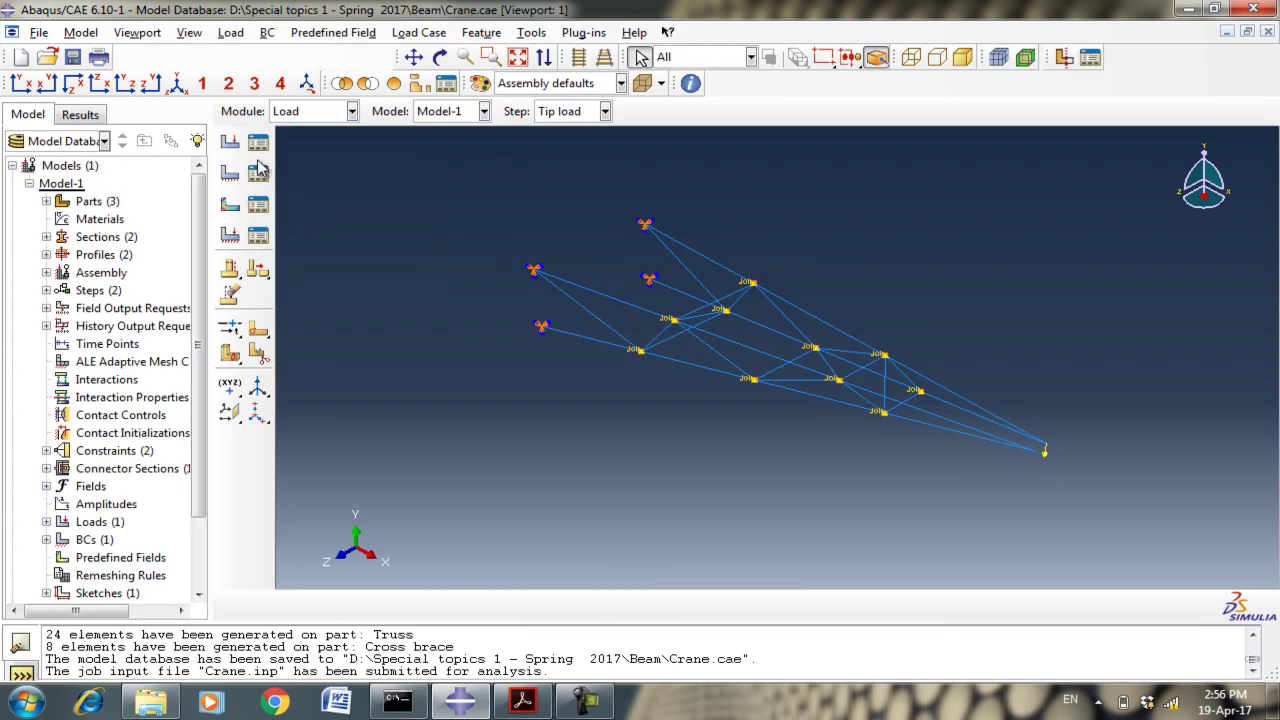
pyautogui.click(262, 145)
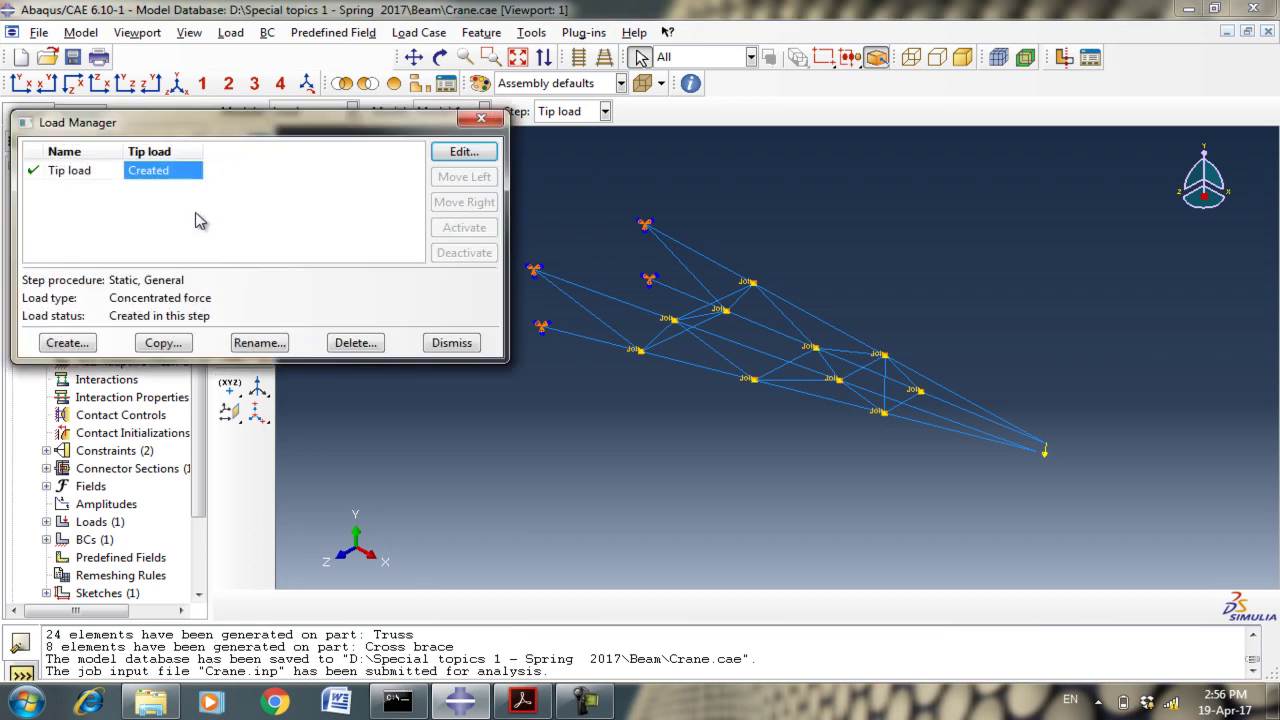
pyautogui.click(459, 152)
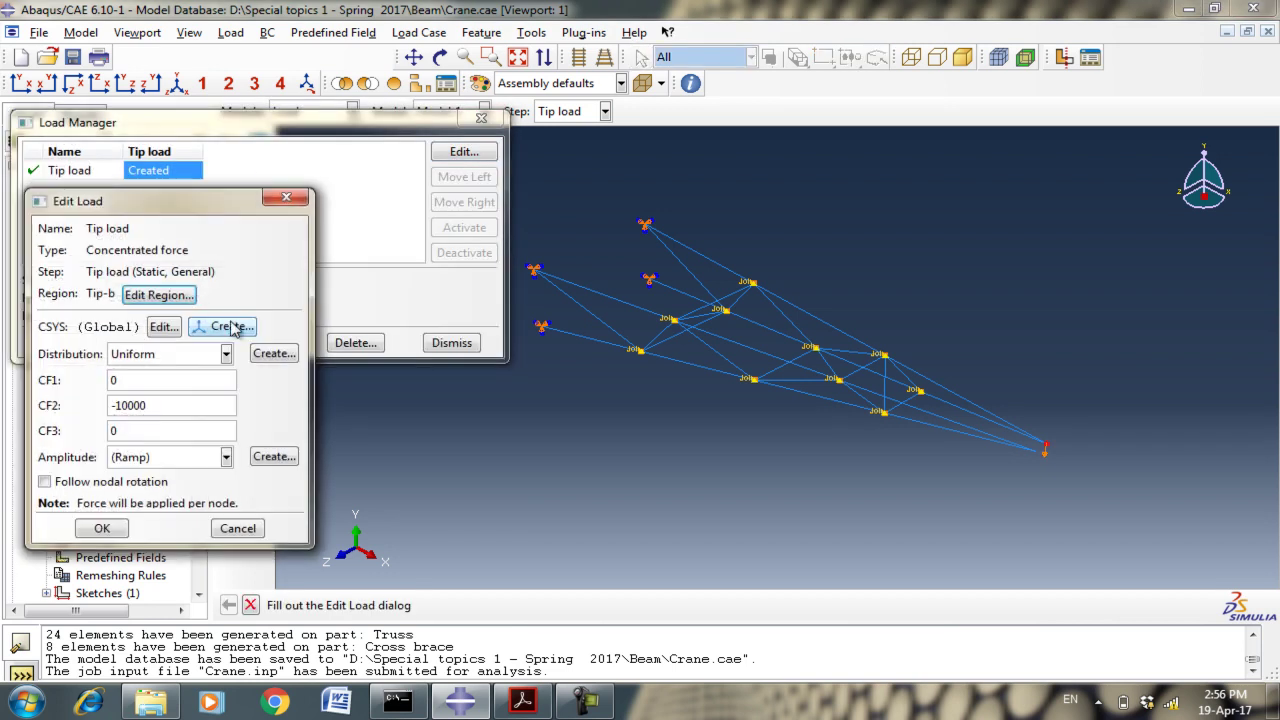
pyautogui.click(128, 405)
pyautogui.moveTo(128, 405); pyautogui.dragTo(163, 403)
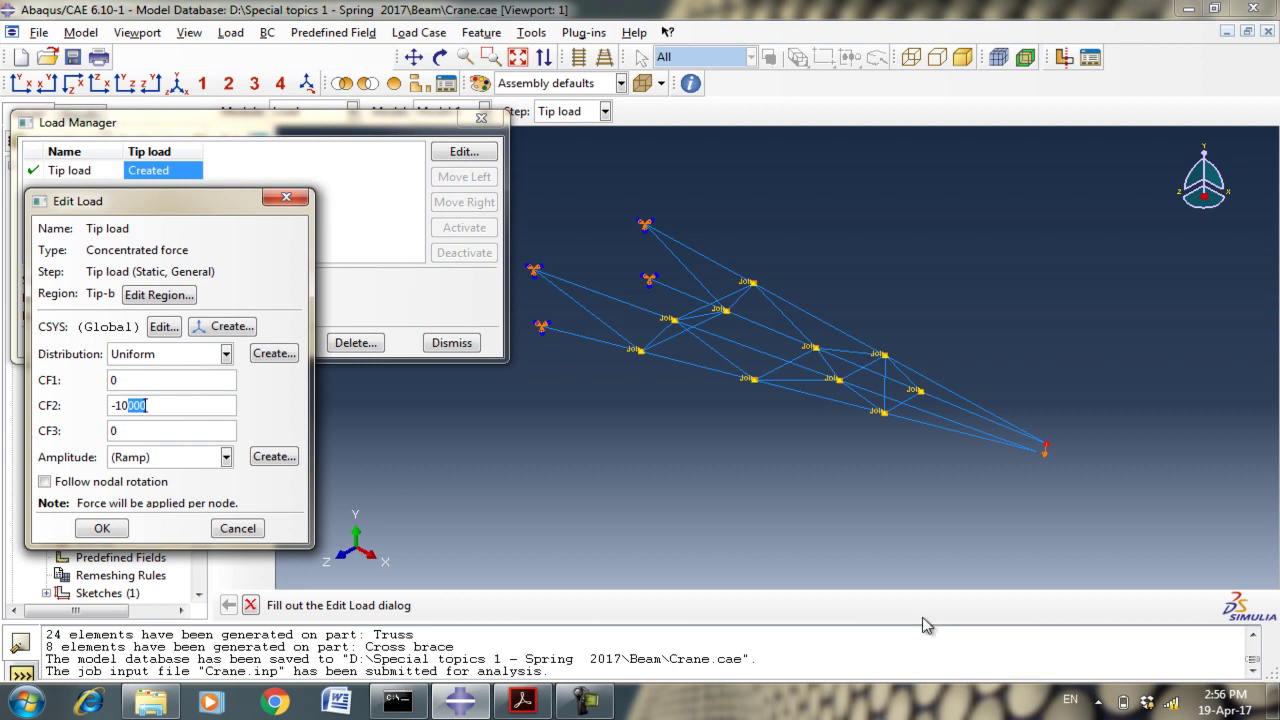
pyautogui.click(238, 528)
pyautogui.click(451, 343)
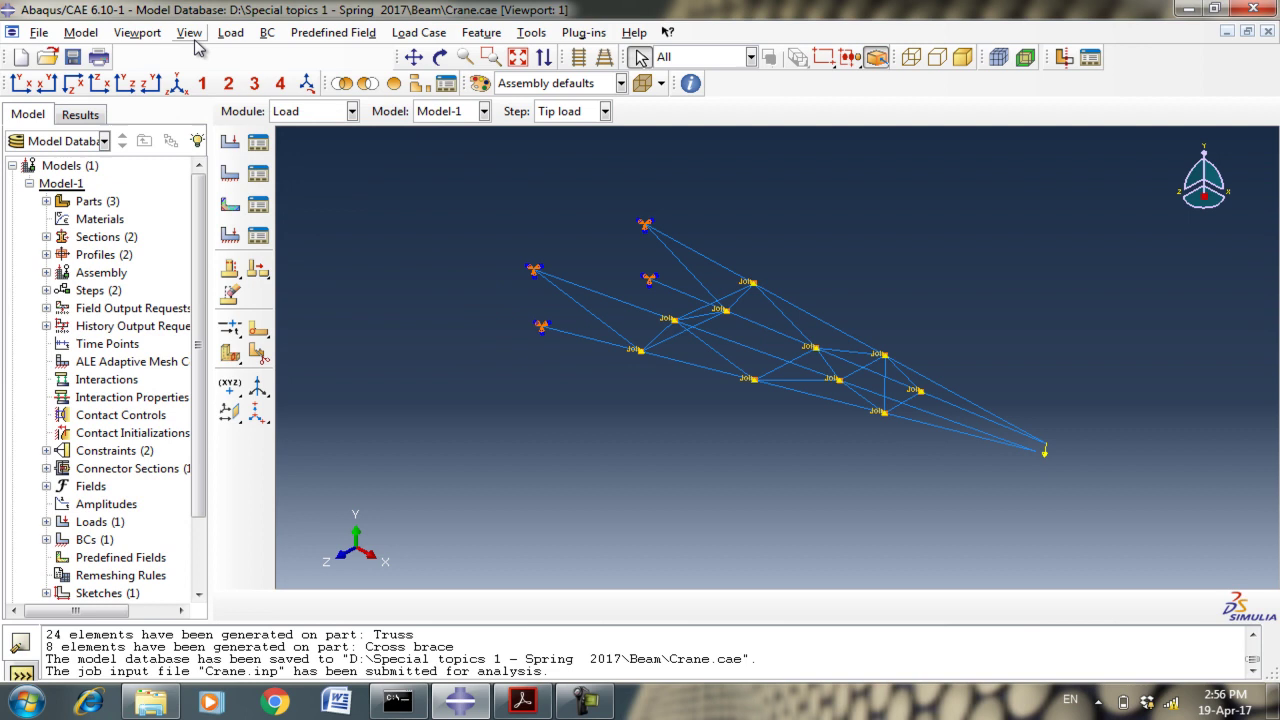
# Return to the Visualization module and plot the crane's displacement U magnitude contours, looking closely at the loaded tip.
pyautogui.click(320, 112)
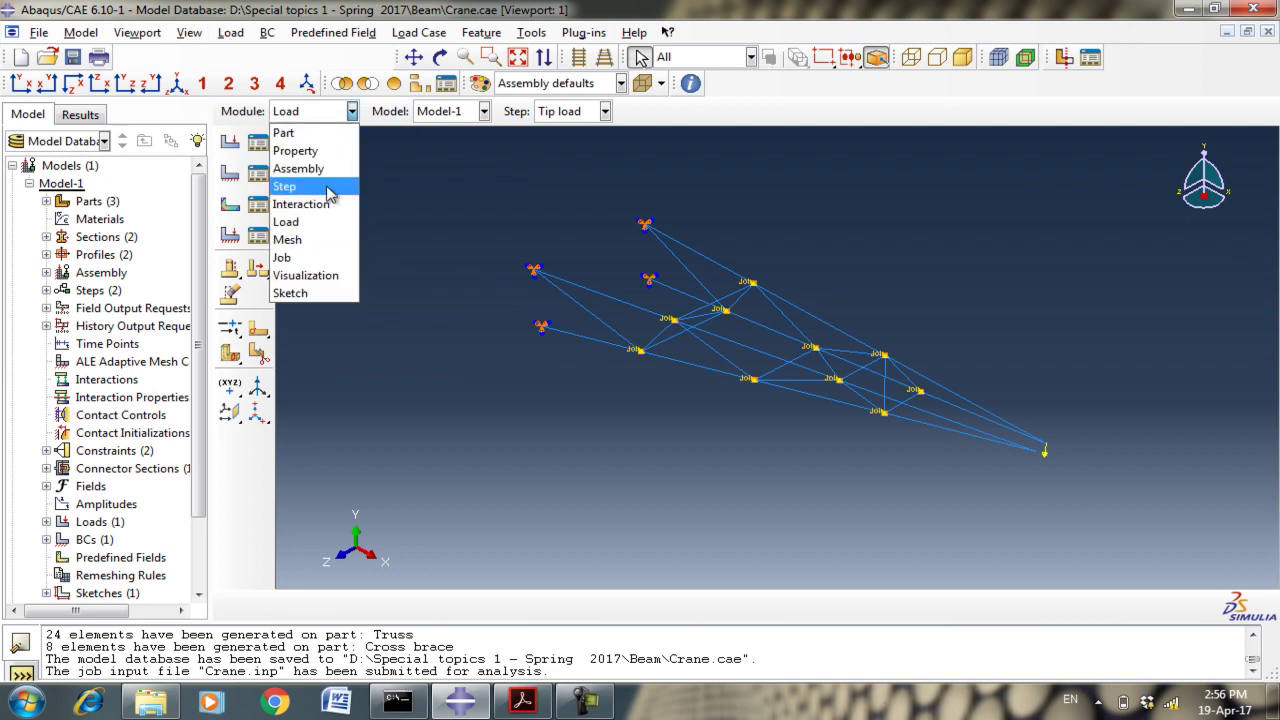
pyautogui.click(322, 275)
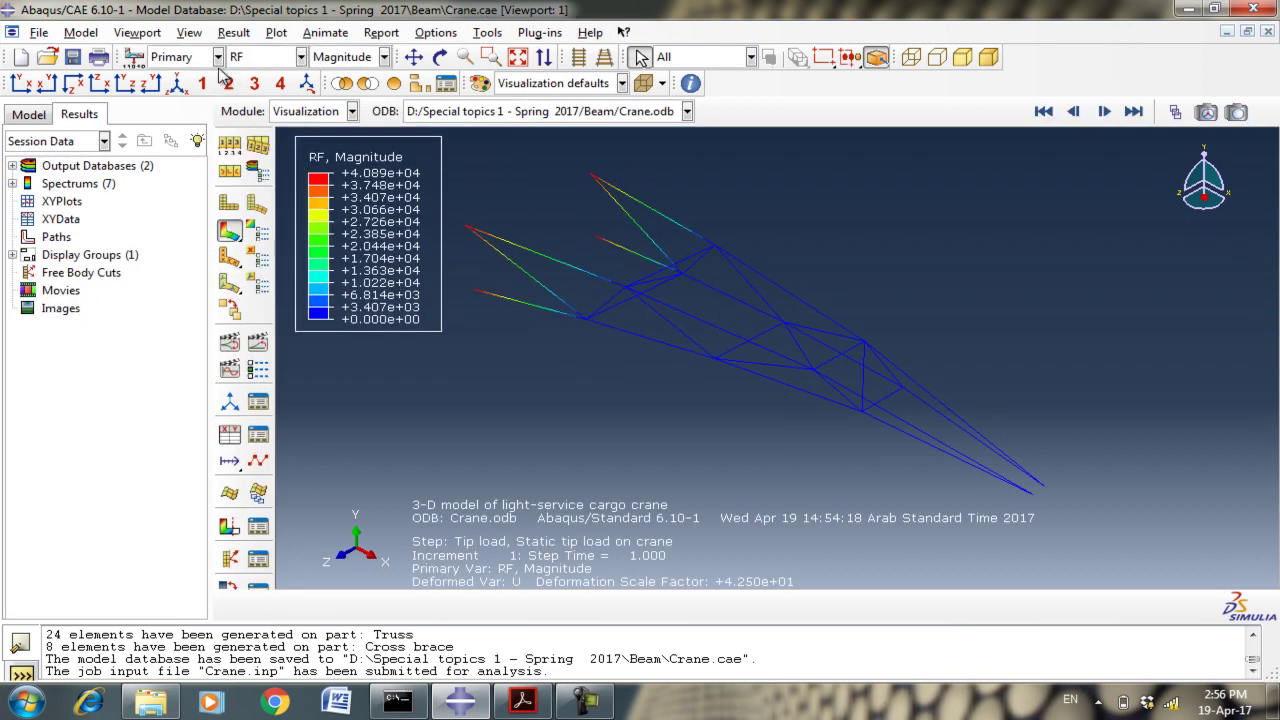
pyautogui.click(250, 60)
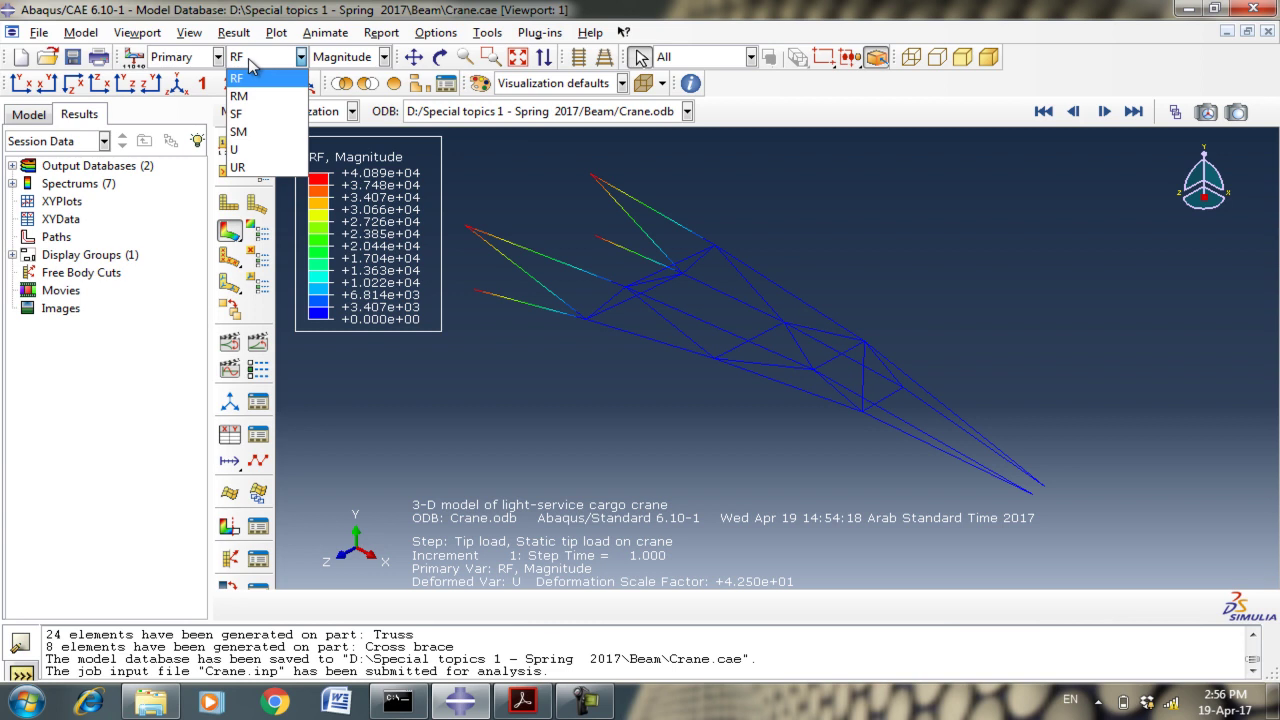
pyautogui.click(268, 150)
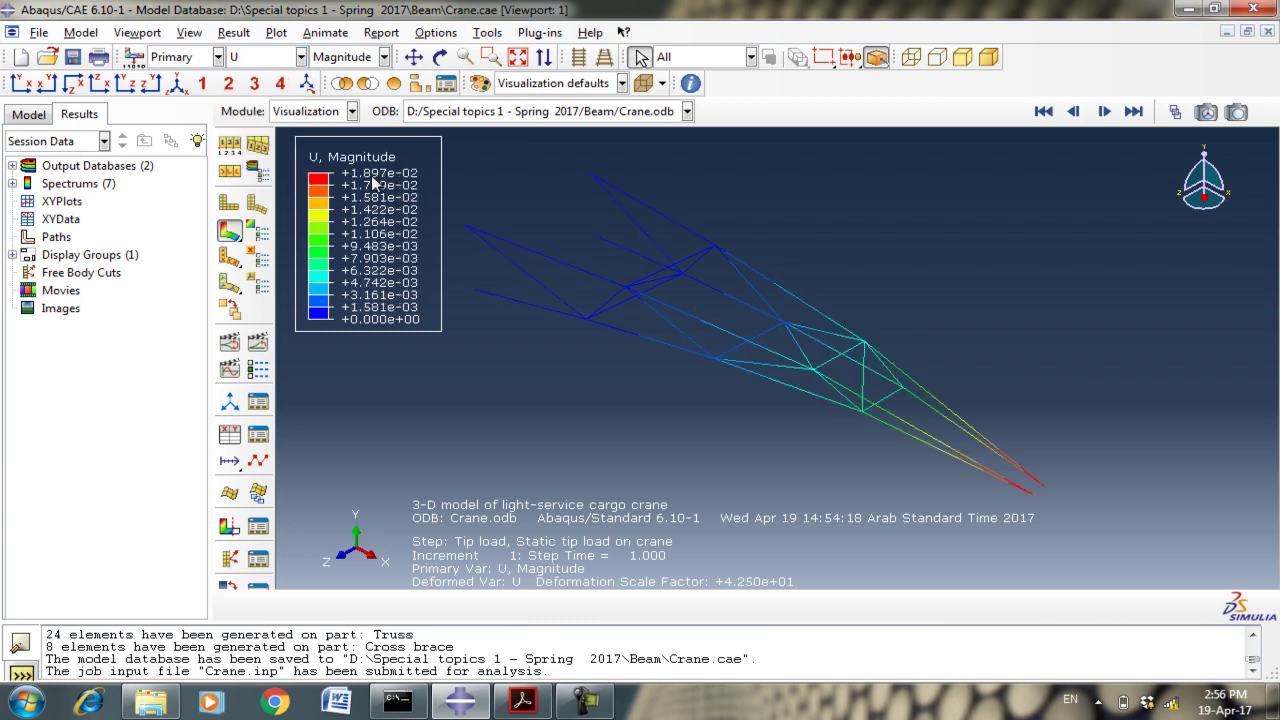
pyautogui.scroll(3, 931, 479)
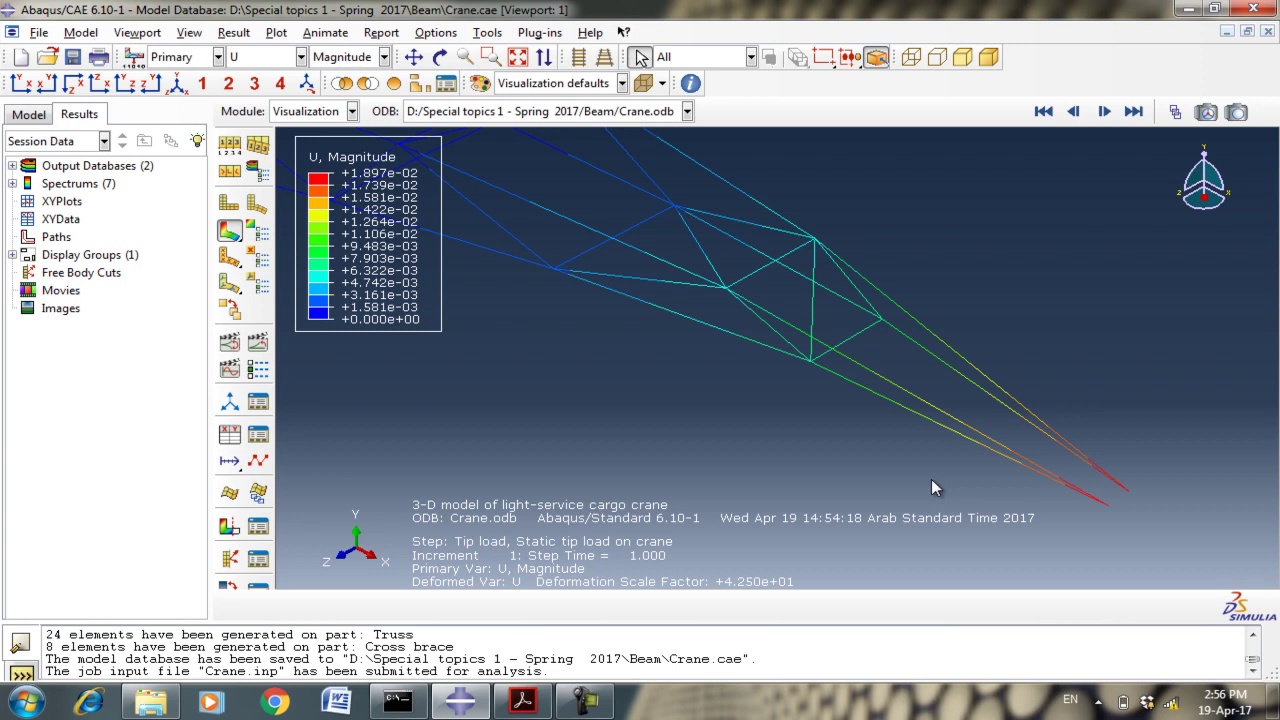
pyautogui.scroll(-2, 931, 479)
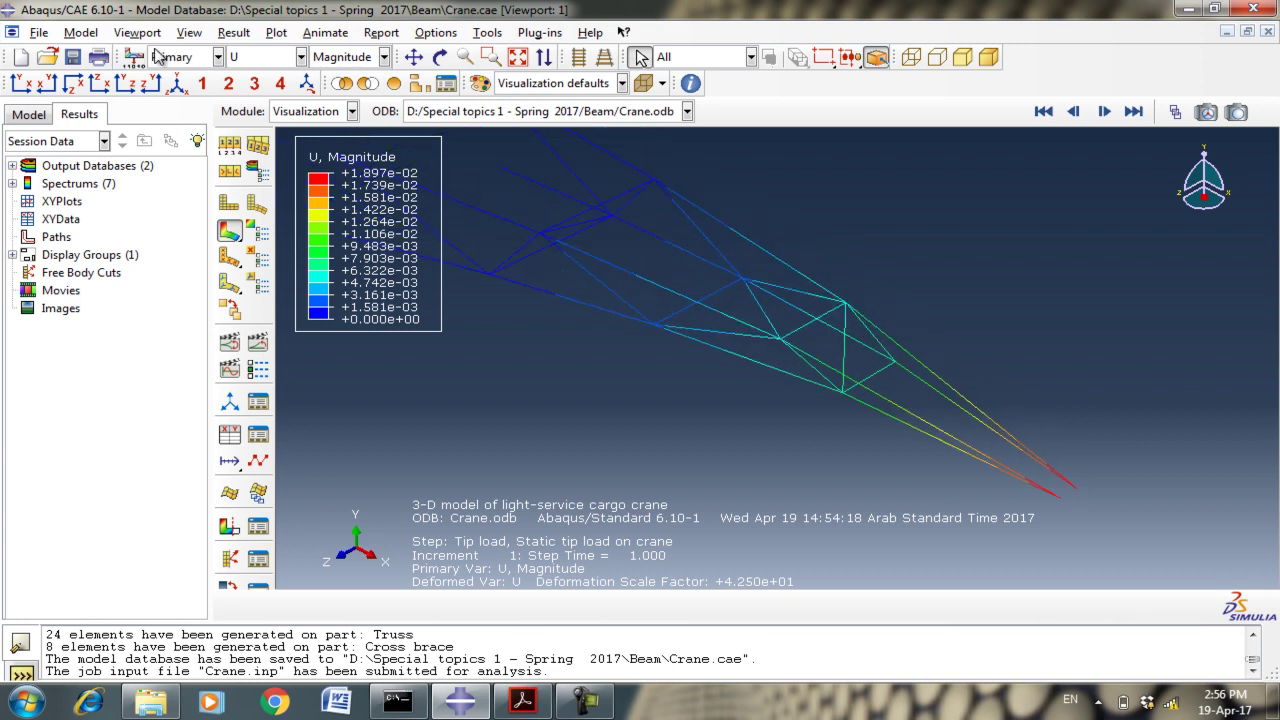
# Turn on beam profile rendering in the ODB display options and try to apply it to the contour plot.
pyautogui.click(189, 33)
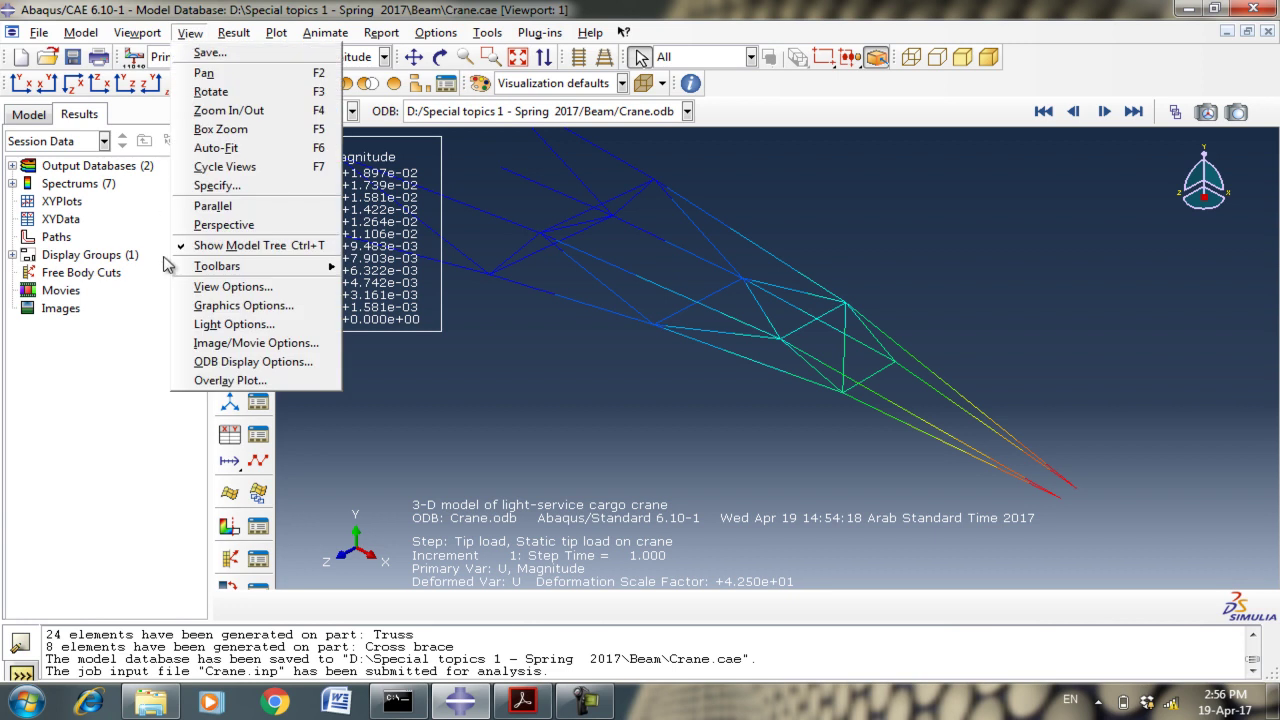
pyautogui.click(215, 363)
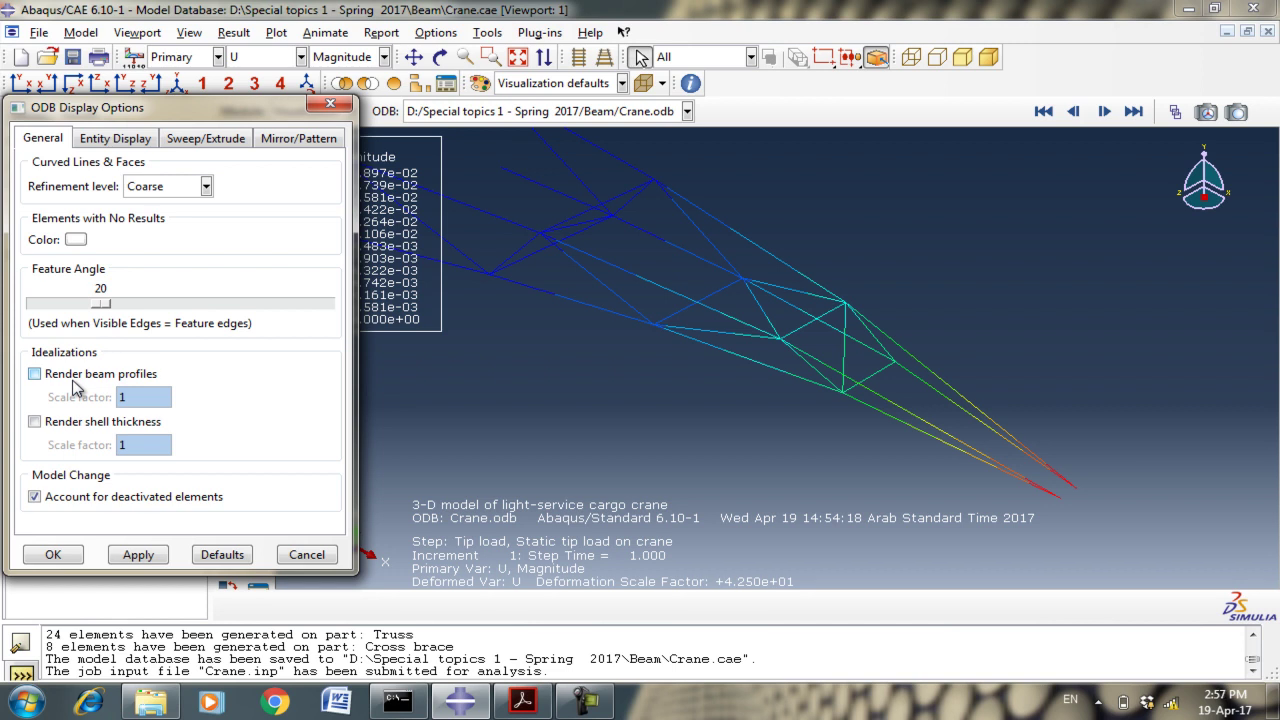
pyautogui.click(72, 381)
pyautogui.click(121, 558)
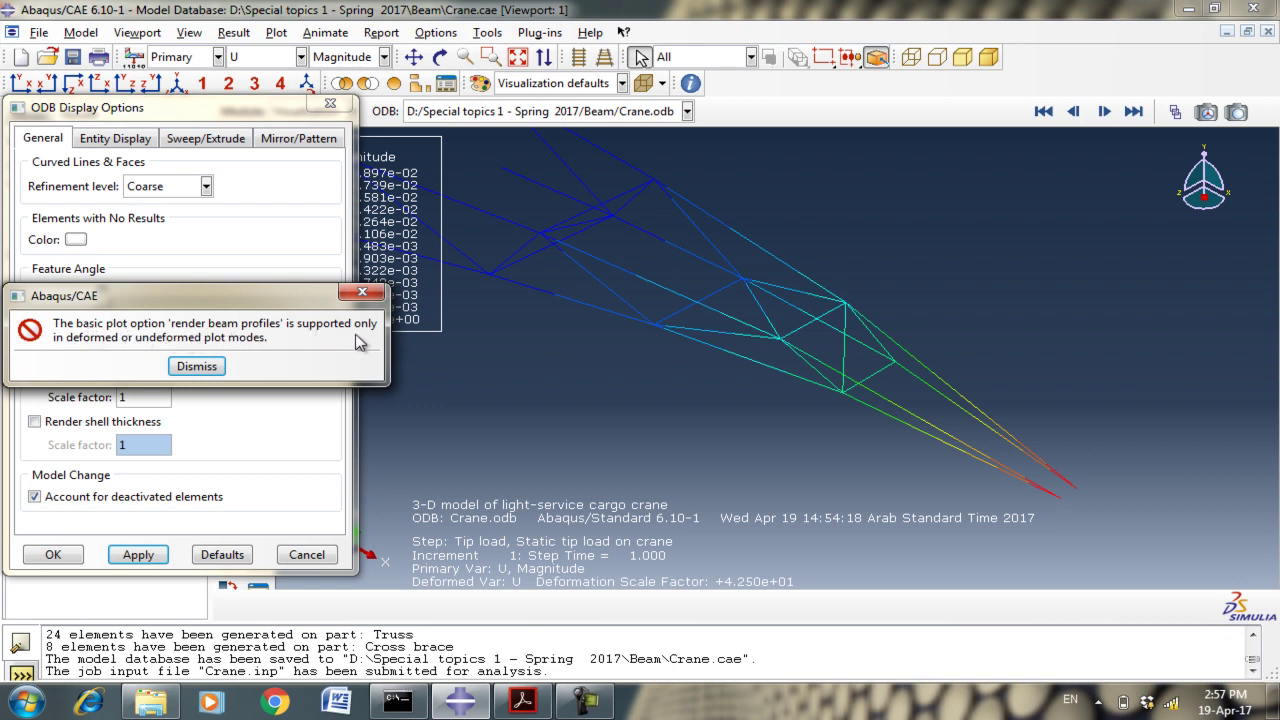
pyautogui.click(190, 370)
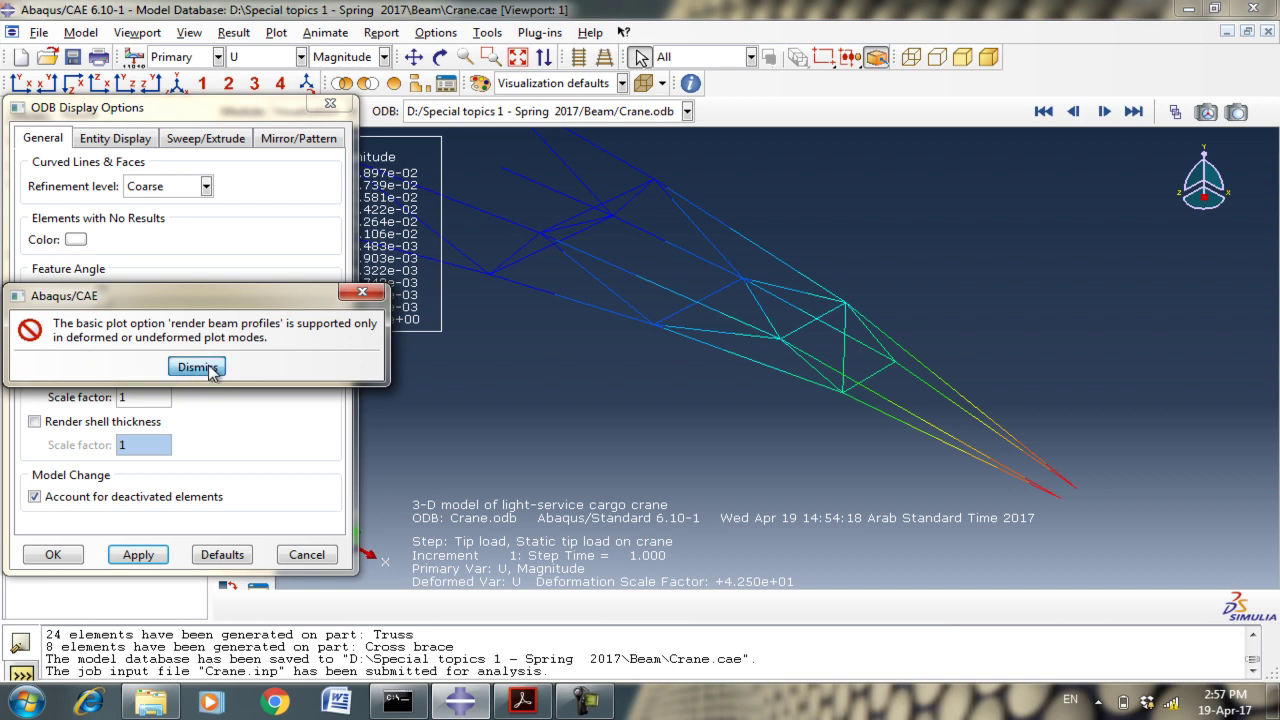
pyautogui.click(197, 367)
# Replace the contour plot with the crane's undeformed shape, and finally with its deformed shape.
pyautogui.moveTo(210, 115); pyautogui.dragTo(193, 301)
pyautogui.click(230, 204)
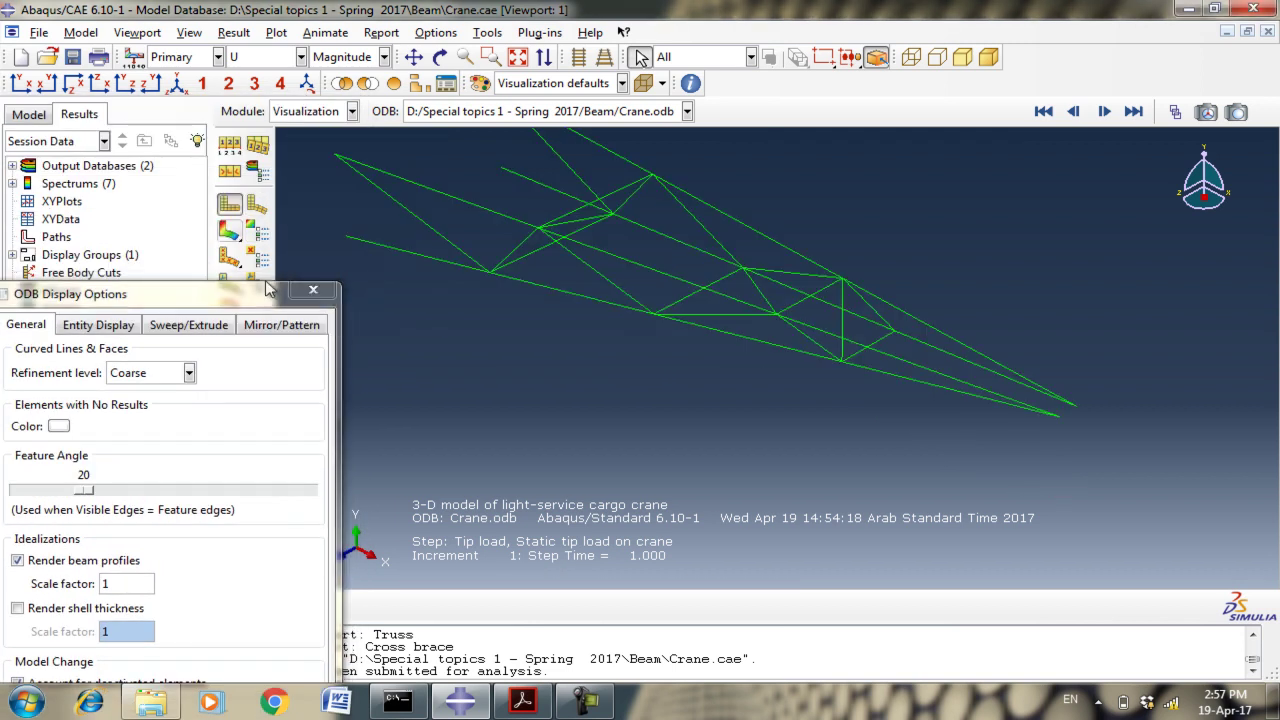
pyautogui.moveTo(119, 295); pyautogui.dragTo(174, 143)
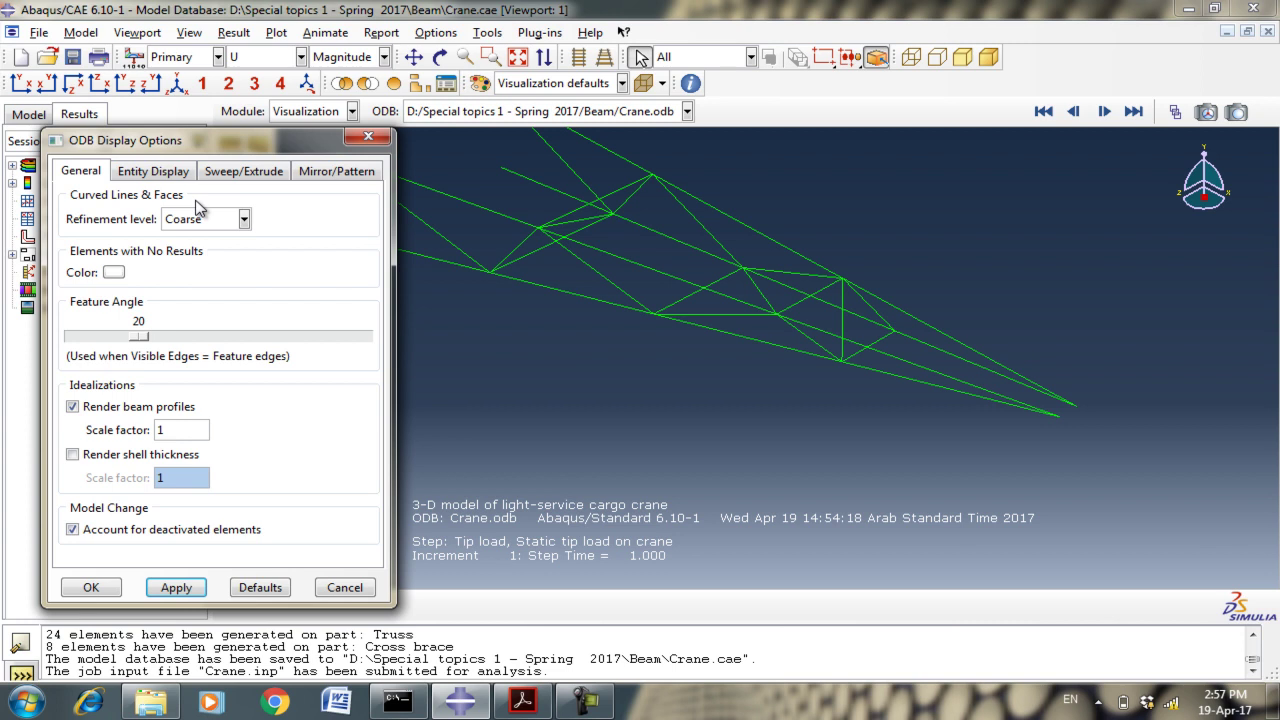
pyautogui.moveTo(254, 151); pyautogui.dragTo(208, 297)
pyautogui.click(230, 231)
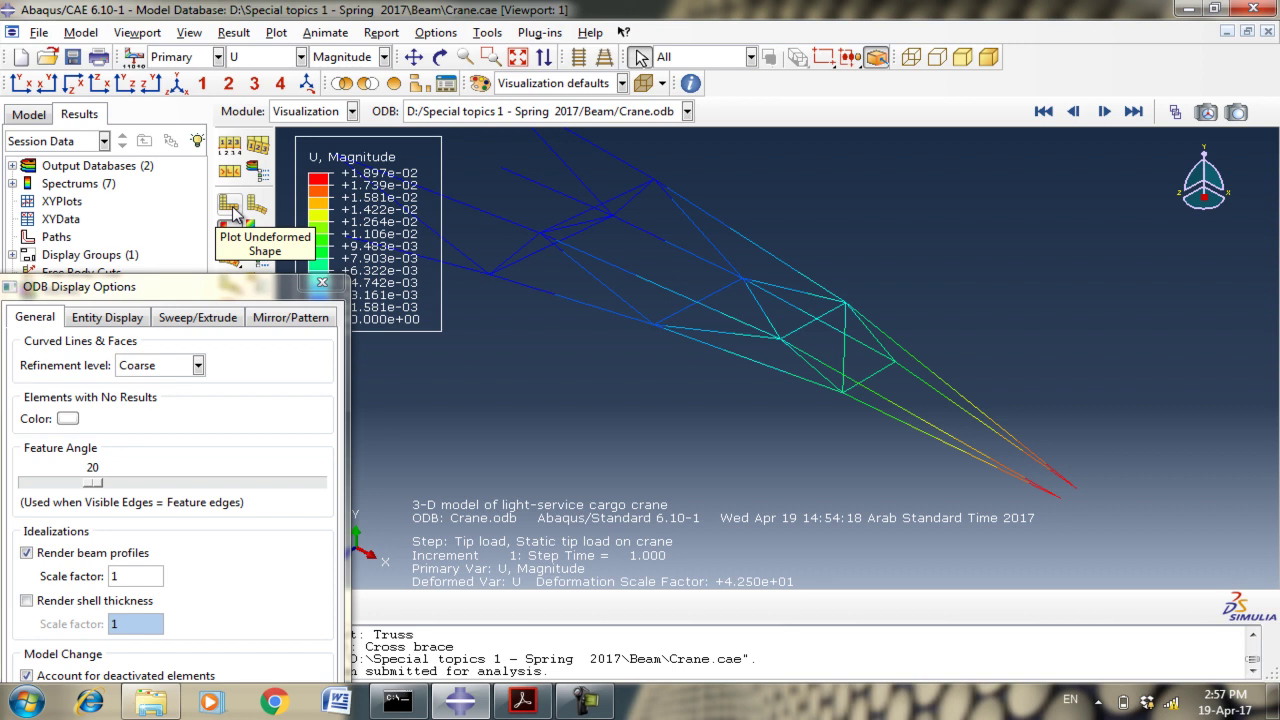
pyautogui.moveTo(215, 290); pyautogui.dragTo(257, 263)
pyautogui.click(257, 204)
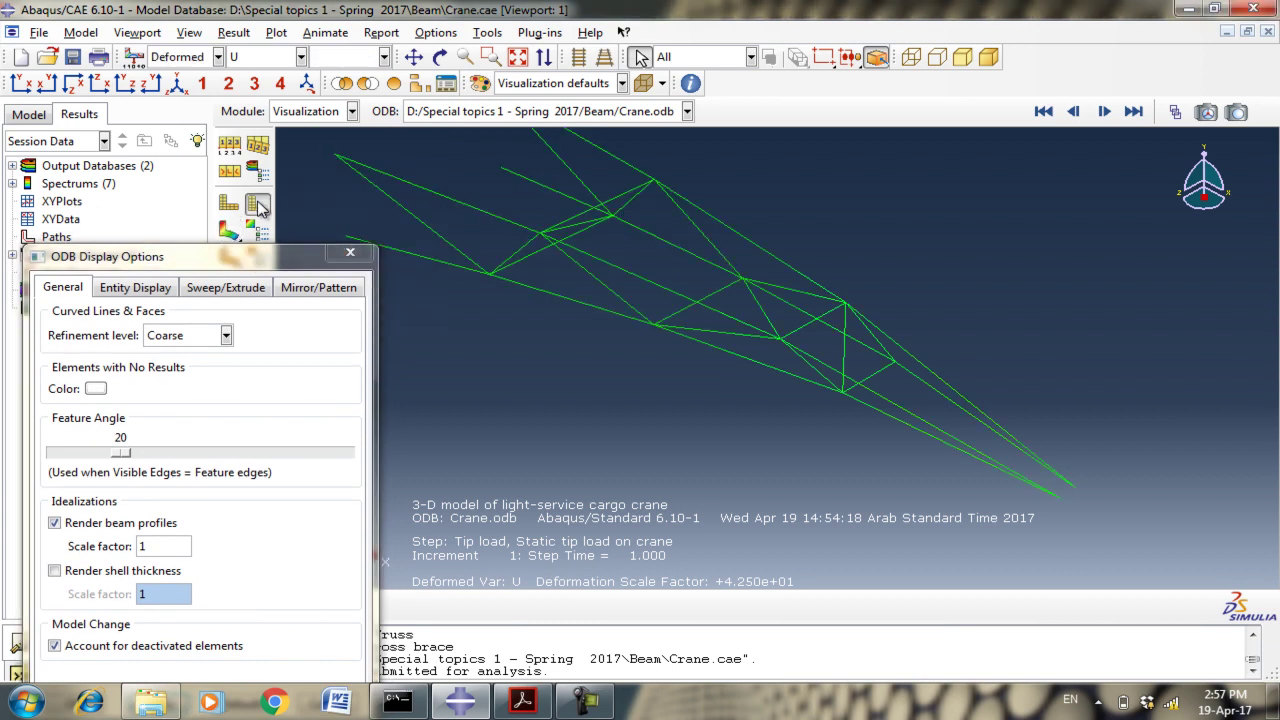
# Render the beam profiles on the deformed crane, trying a scale factor of 5 and settling on 2.
pyautogui.moveTo(190, 254); pyautogui.dragTo(187, 166)
pyautogui.click(155, 617)
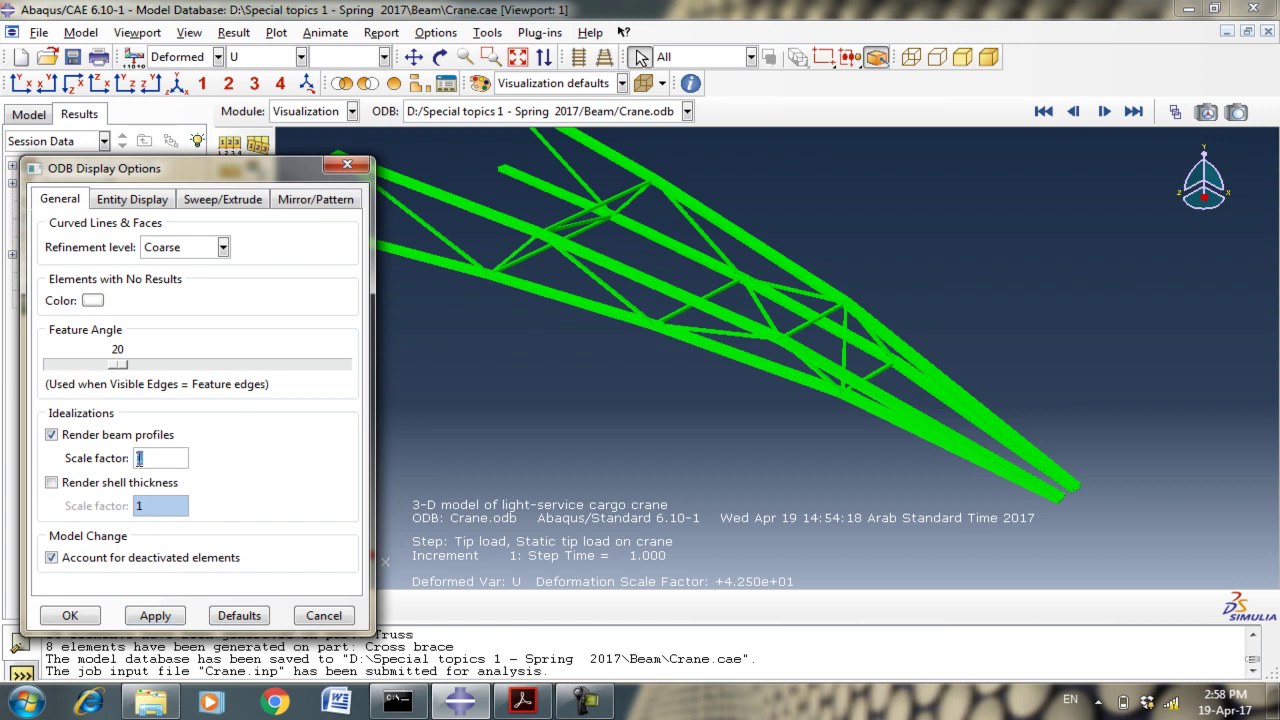
pyautogui.click(157, 615)
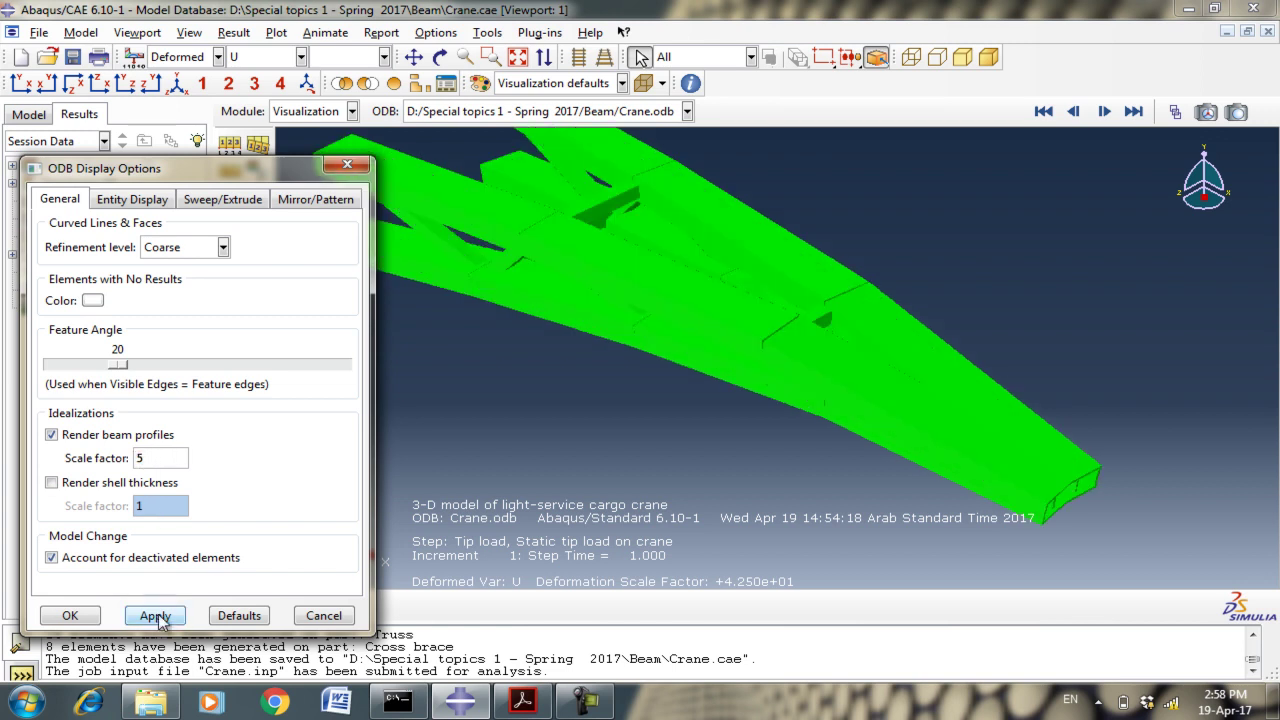
pyautogui.moveTo(153, 460); pyautogui.dragTo(130, 465)
pyautogui.write('2')
pyautogui.click(156, 615)
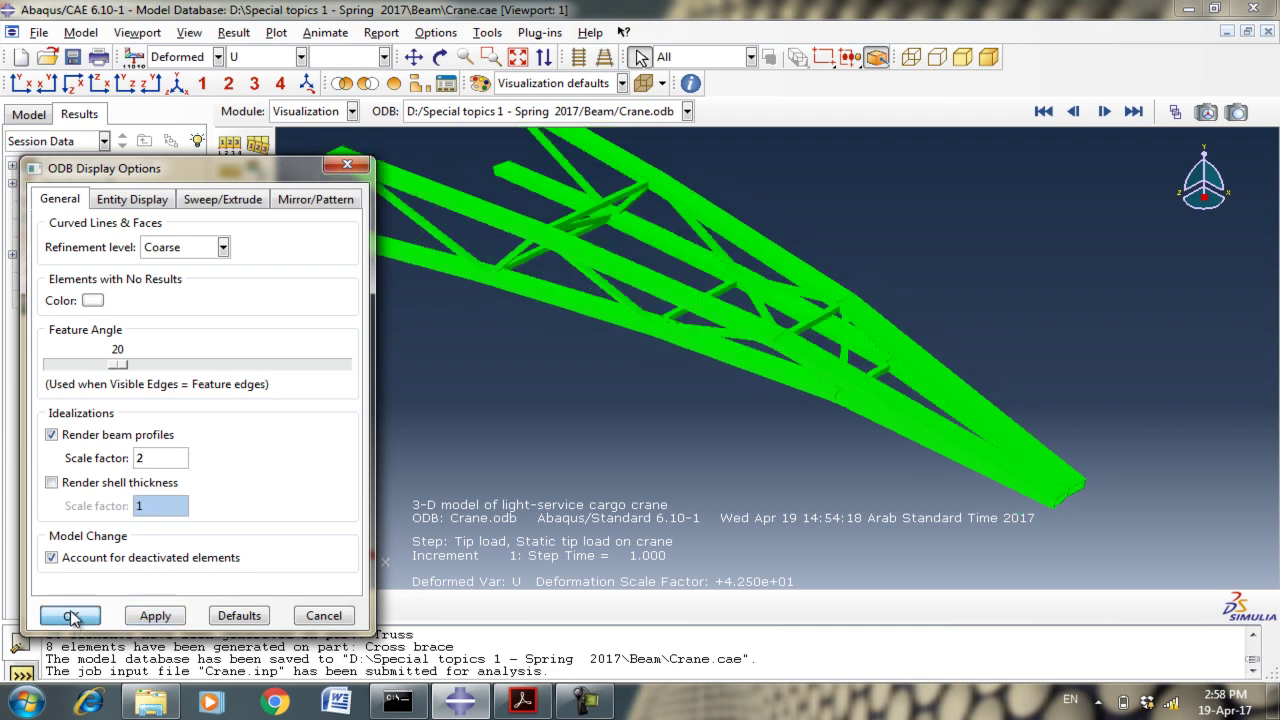
pyautogui.click(70, 615)
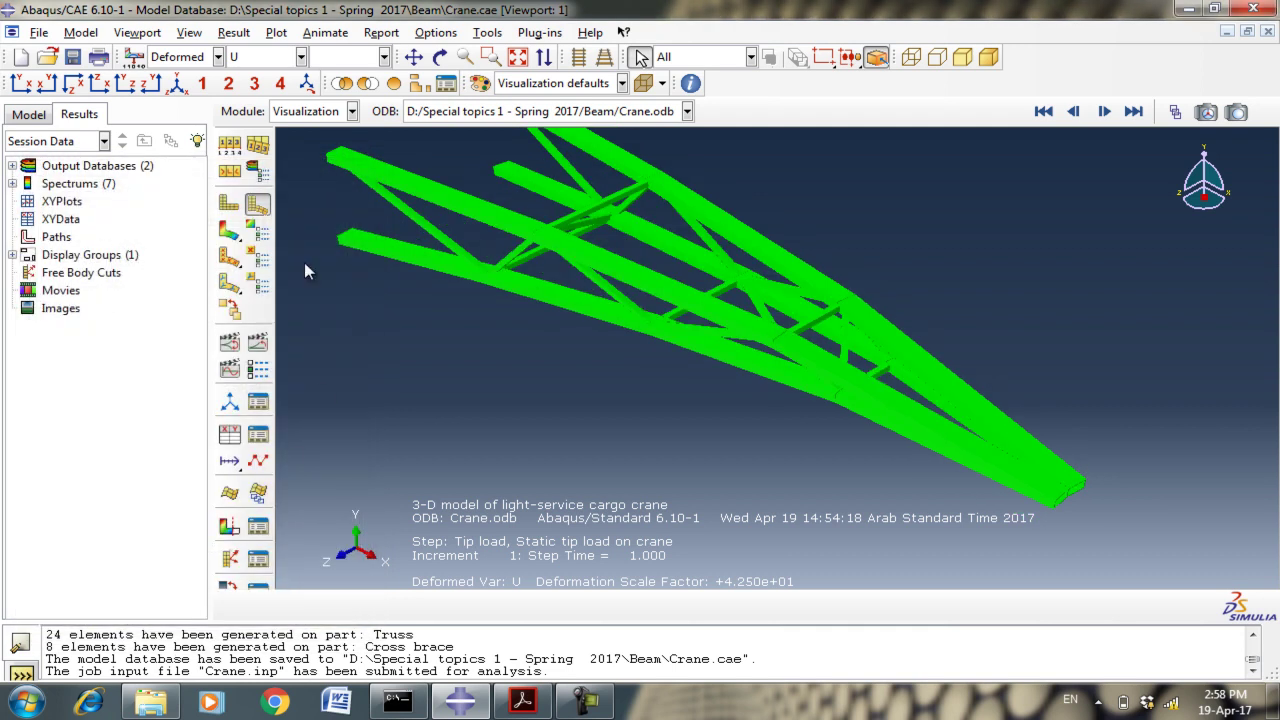
# Rotate the deformed crane to examine its rendered beam profiles from another side, and restore the isometric view.
pyautogui.click(441, 57)
pyautogui.moveTo(834, 474); pyautogui.dragTo(838, 317)
pyautogui.moveTo(686, 225); pyautogui.dragTo(504, 442)
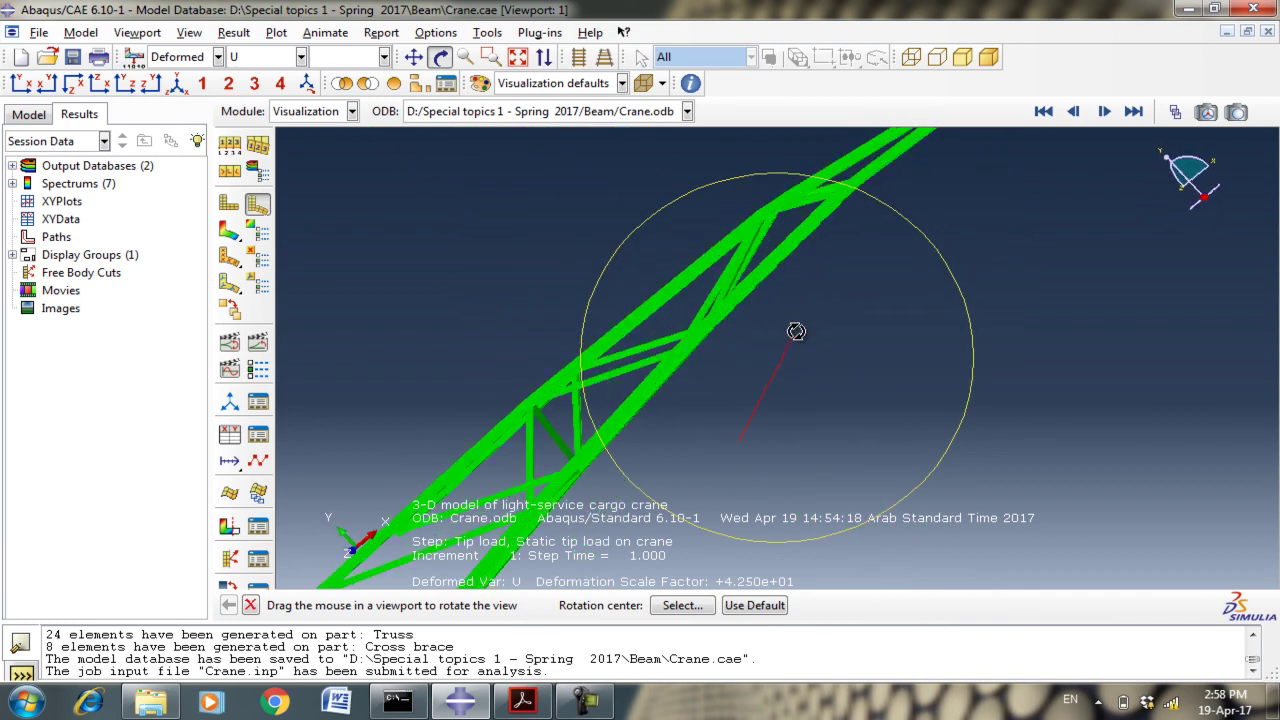
pyautogui.rightClick(441, 351)
pyautogui.click(469, 419)
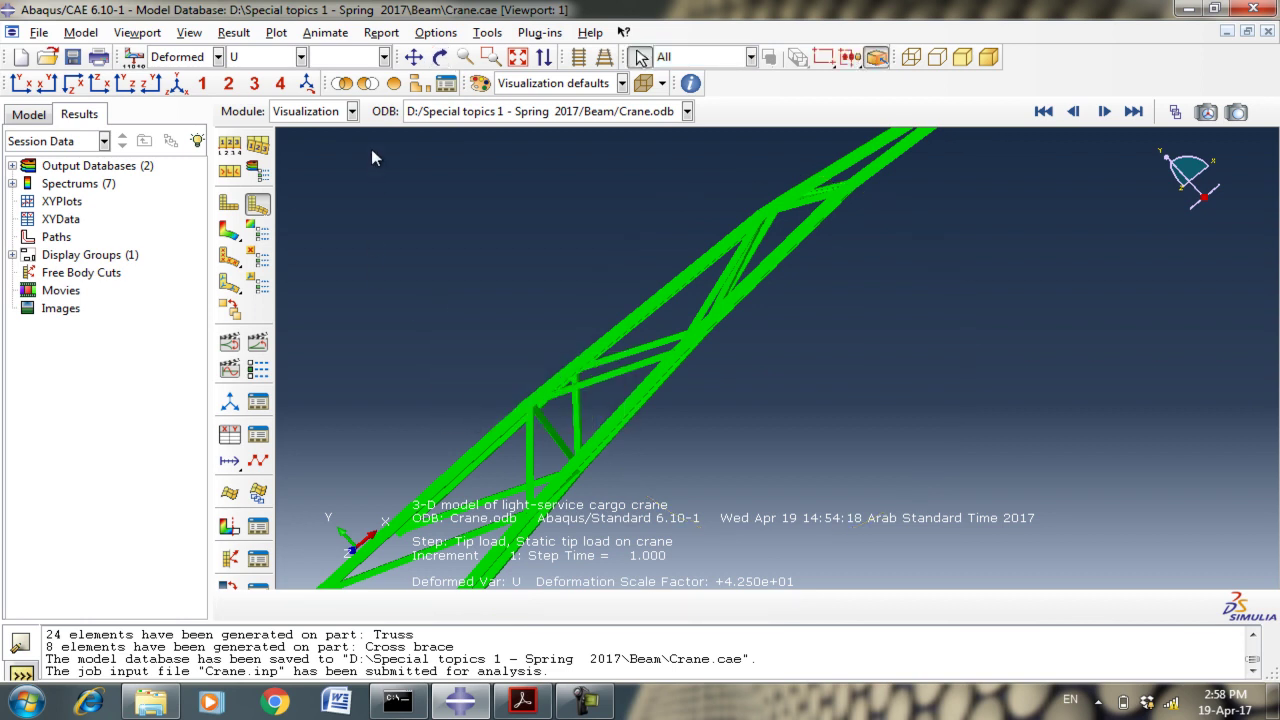
pyautogui.click(176, 86)
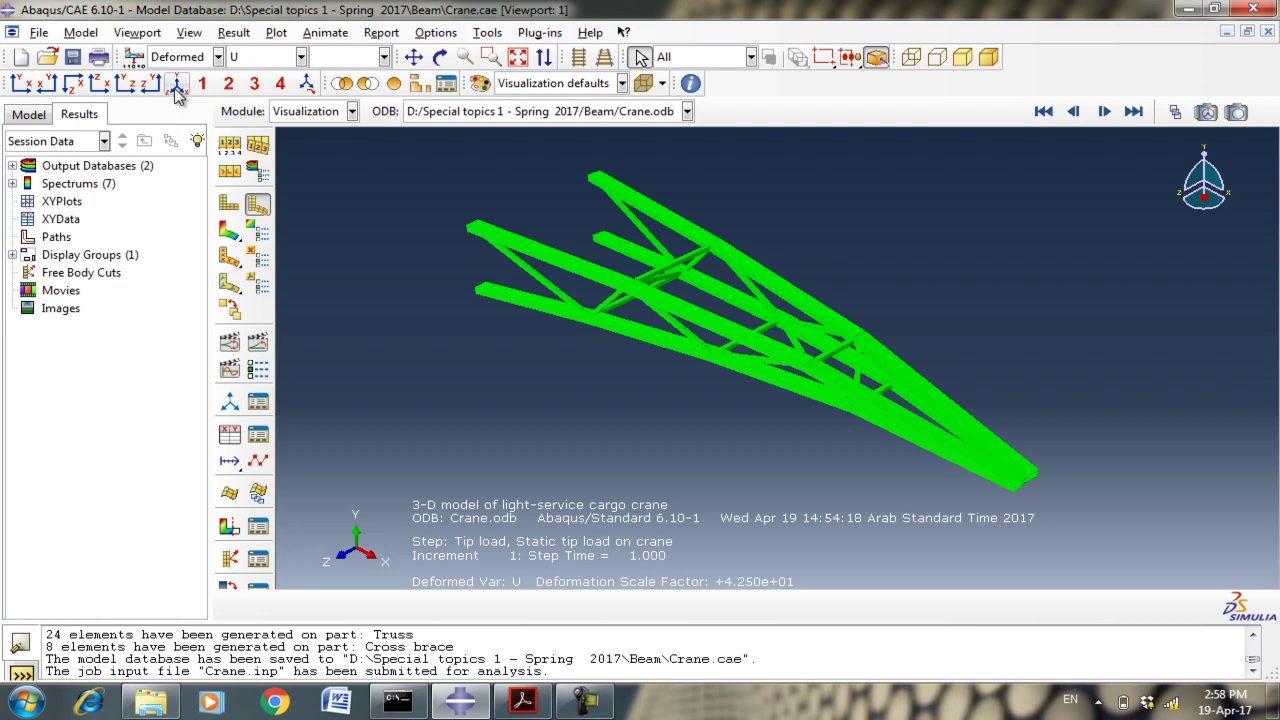
pyautogui.click(586, 704)
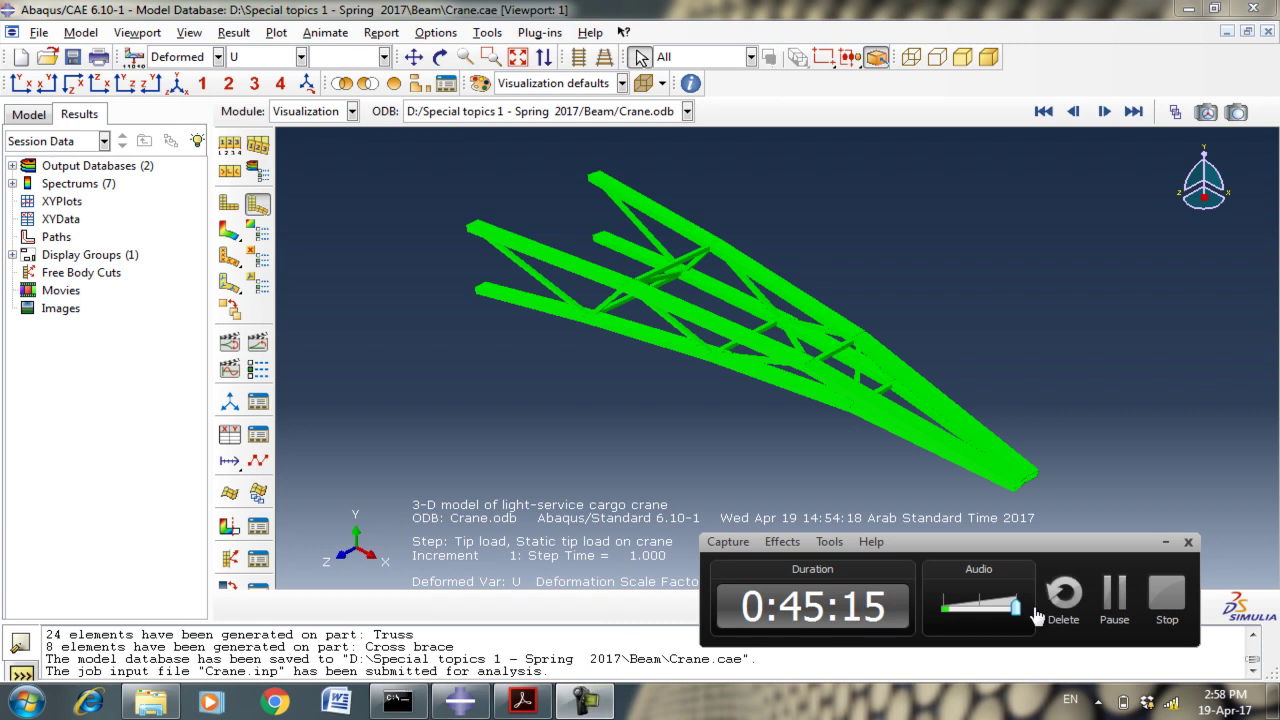